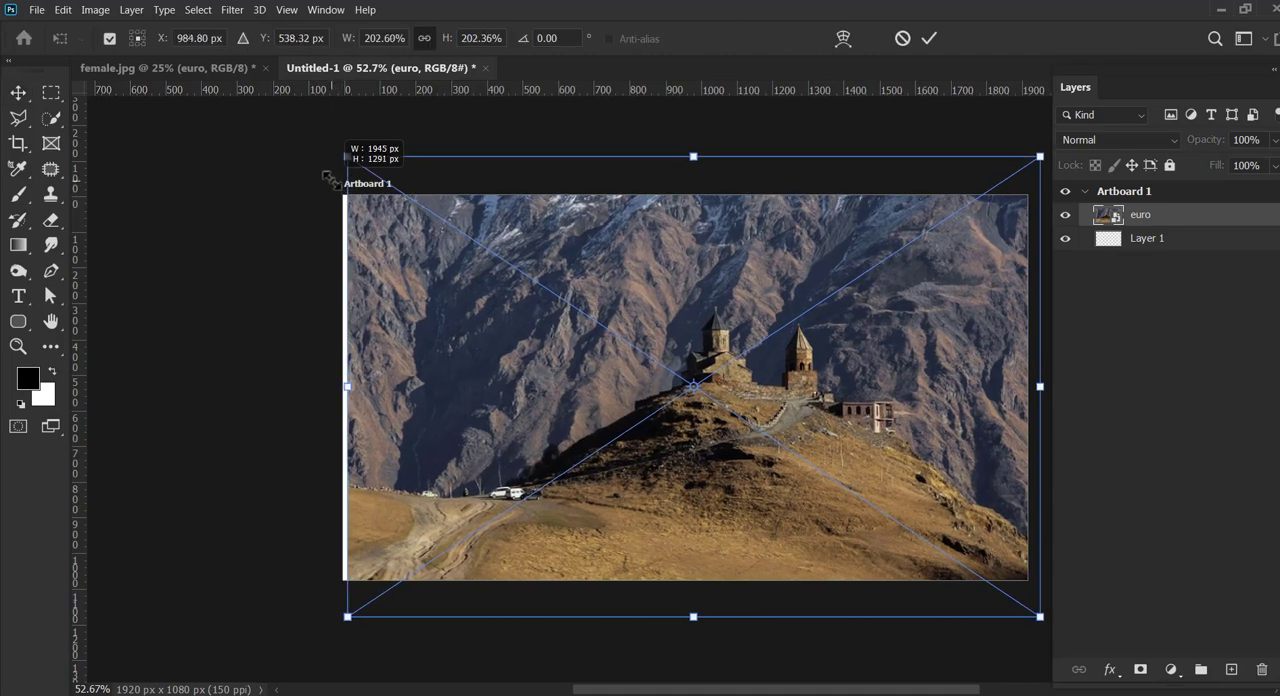
Step: Reposition the enlarged euro image upward so it covers Artboard 1, and apply the transform
left_click_drag(663, 313, 663, 277)
left_click(929, 38)
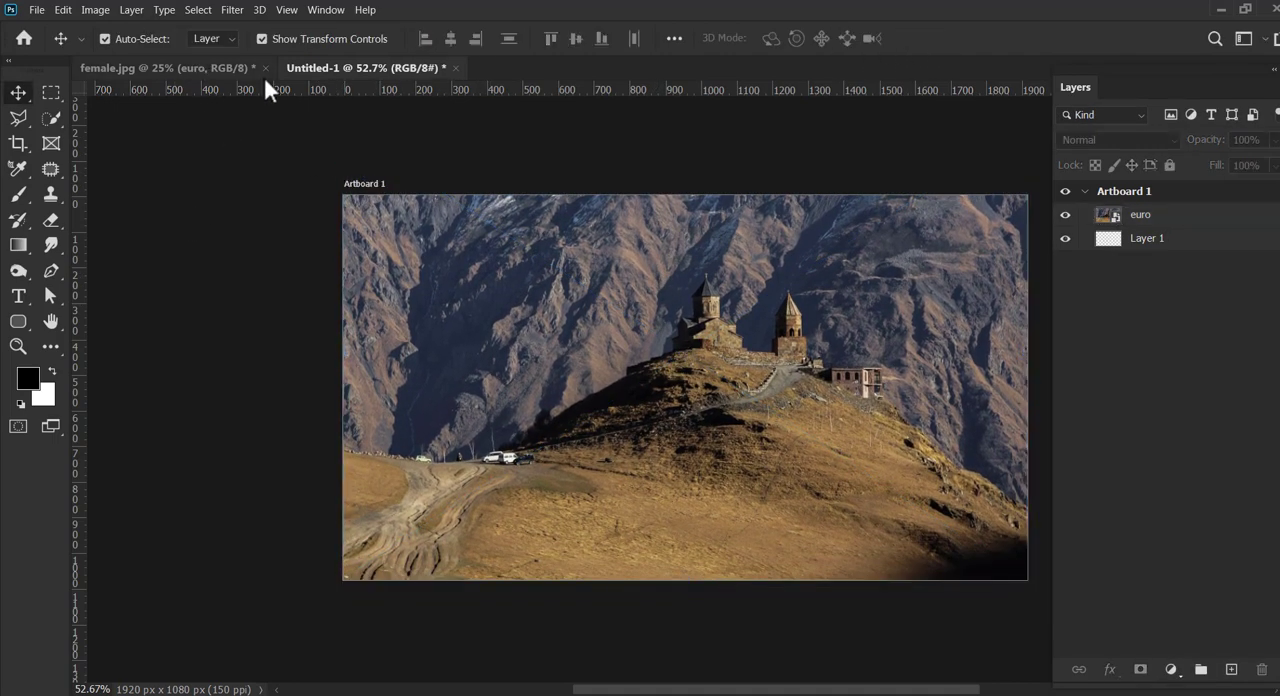
Step: In female.jpg, hide the euro layer, show the cloud layer and copy the cloud image into the Untitled-1 artboard
left_click(214, 68)
left_click(1066, 234)
left_click(1066, 197)
left_click_drag(690, 385, 757, 404)
left_click_drag(866, 338, 657, 337)
Step: Scale the cloud image to 20.68% so it spans the width of Artboard 1, and apply the transform
left_click_drag(848, 165, 757, 228)
left_click_drag(487, 336, 745, 297)
left_click_drag(405, 391, 343, 391)
left_click_drag(679, 540, 682, 510)
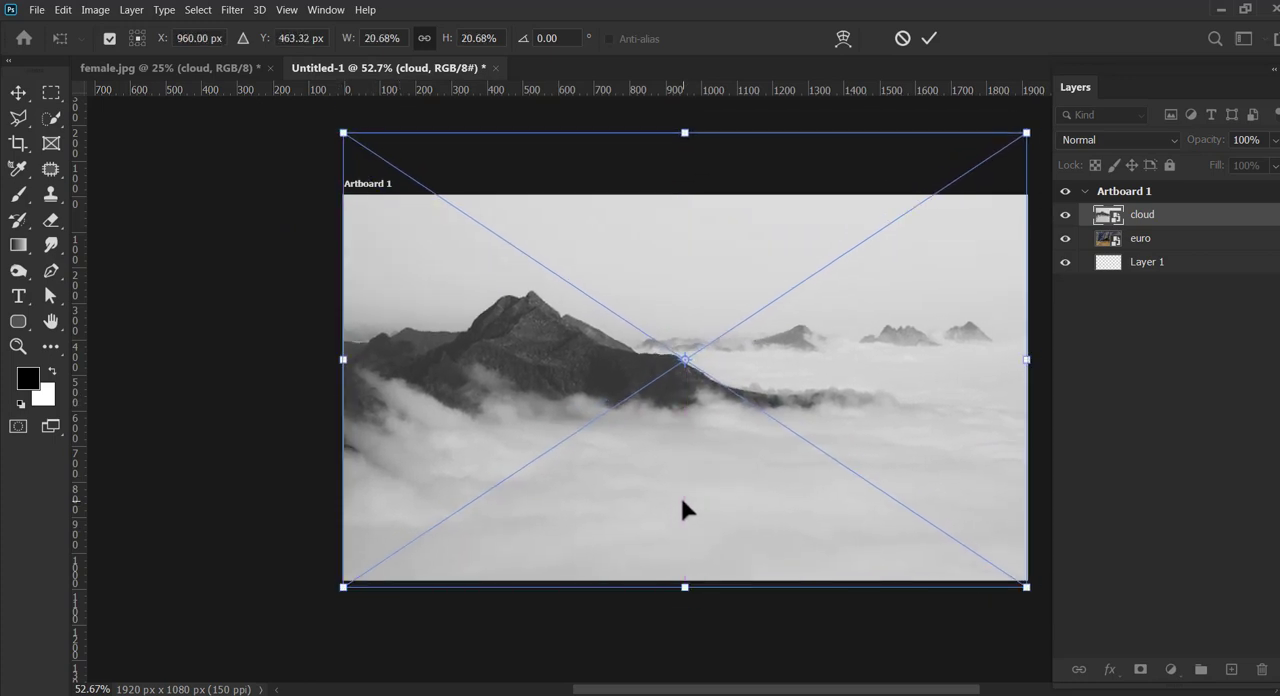
left_click(928, 39)
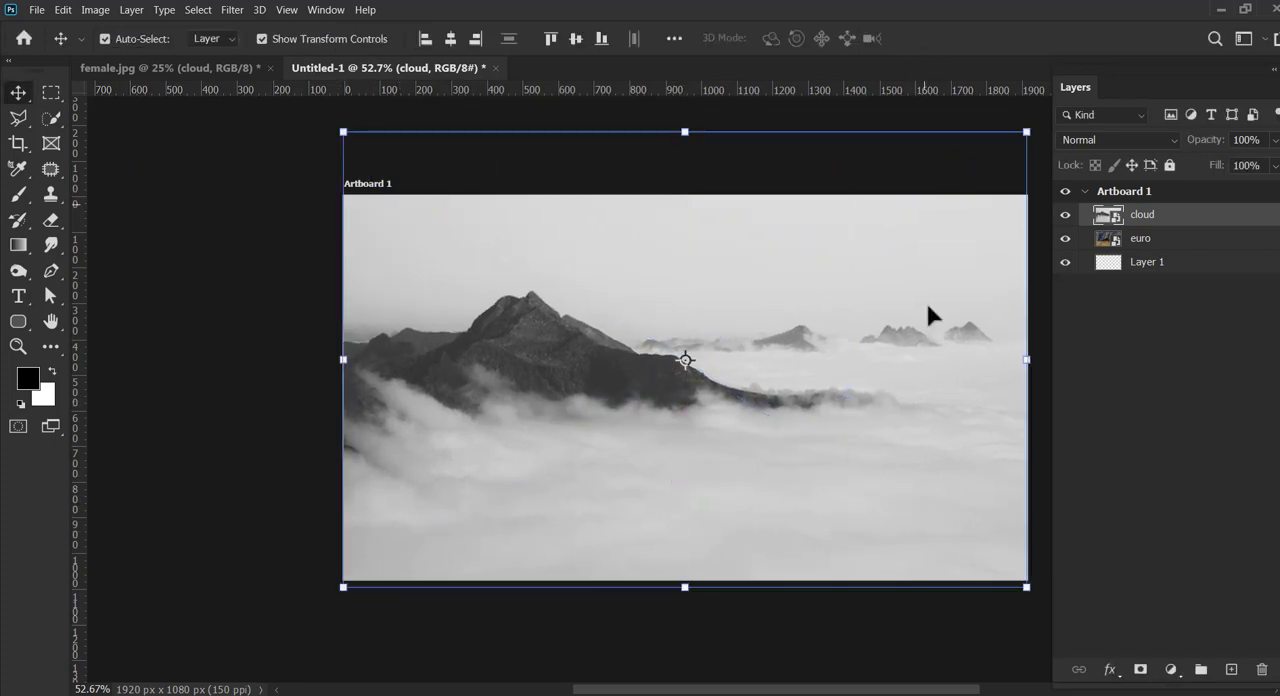
Step: Hide the transform controls, lower the cloud layer to 64% opacity, shift it slightly down and give it a layer mask
left_click(290, 39)
mouse_move(1260, 162)
left_mouse_down()
mouse_move(1231, 162)
mouse_move(1258, 163)
left_mouse_up()
left_click(750, 437)
left_click_drag(750, 440, 734, 429)
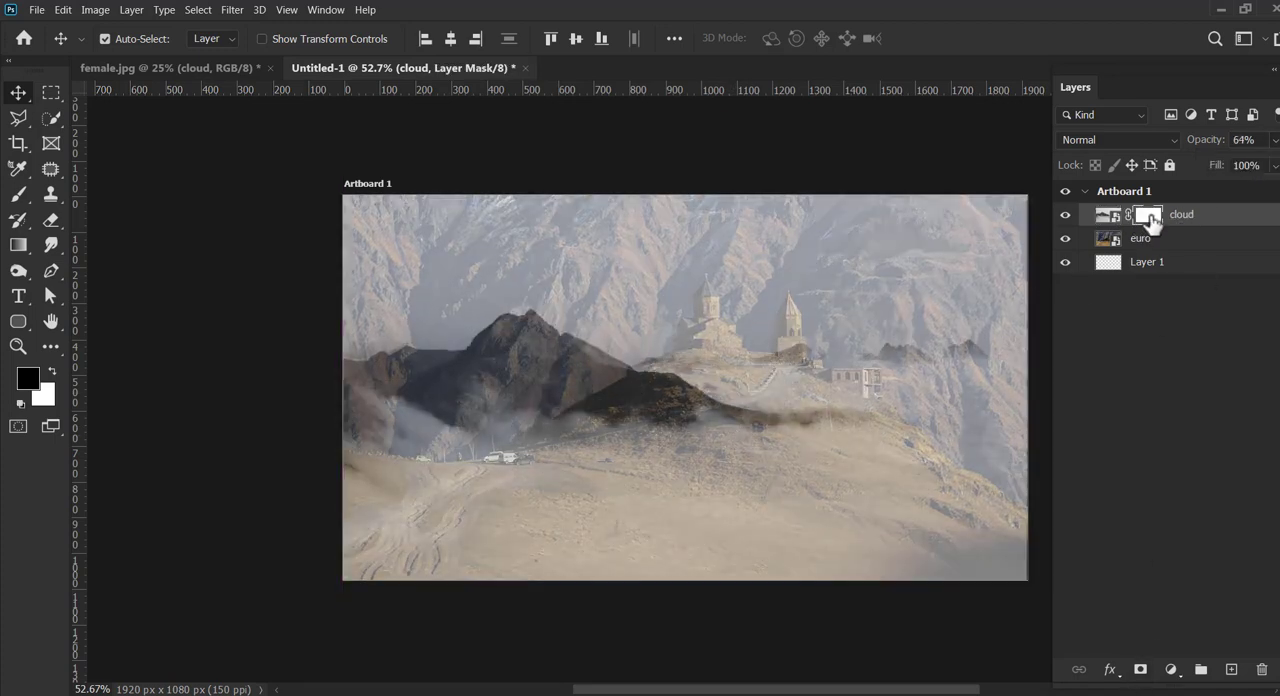
Step: Paint black on the cloud mask with a soft brush enlarged to 176 px to reveal the upper mountains and the church
left_click(17, 194)
left_click(117, 38)
double_click(125, 207)
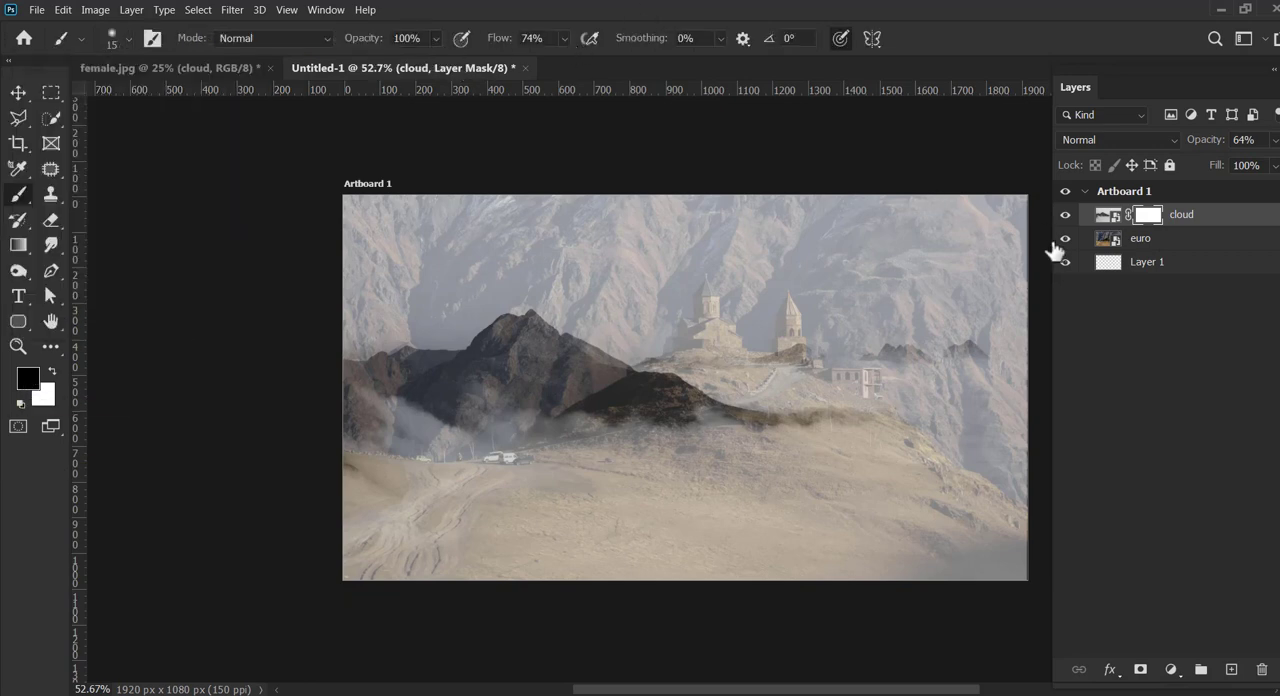
left_click(117, 38)
left_click_drag(341, 239, 580, 213)
left_click(128, 39)
left_click_drag(127, 96, 173, 96)
mouse_move(373, 228)
left_mouse_down()
mouse_move(612, 199)
mouse_move(305, 273)
mouse_move(317, 312)
mouse_move(605, 294)
mouse_move(374, 350)
mouse_move(485, 301)
mouse_move(771, 212)
mouse_move(481, 293)
mouse_move(462, 406)
mouse_move(798, 355)
mouse_move(845, 372)
mouse_move(939, 363)
mouse_move(975, 288)
mouse_move(631, 346)
mouse_move(576, 322)
mouse_move(900, 229)
mouse_move(716, 222)
mouse_move(1015, 255)
mouse_move(888, 321)
mouse_move(718, 336)
mouse_move(780, 315)
left_mouse_up()
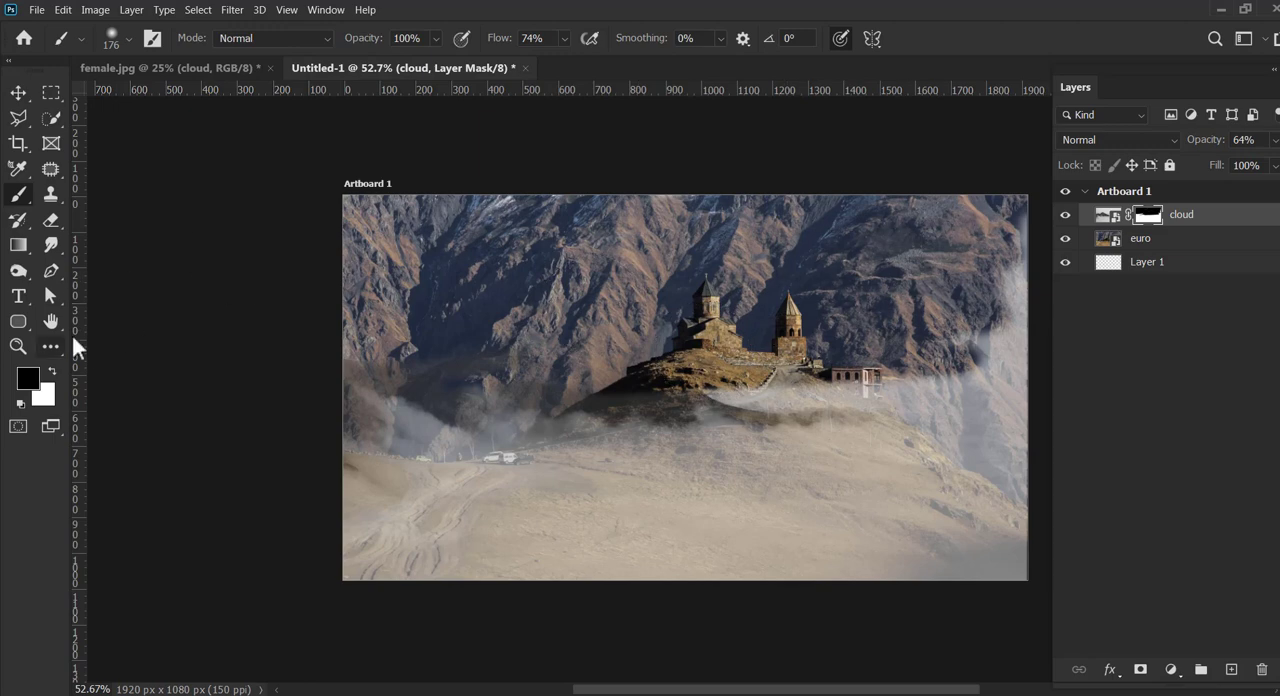
Step: Raise the cloud layer's opacity to 100% and refine its mask along the church hill and the lower mountain edge
key("x")
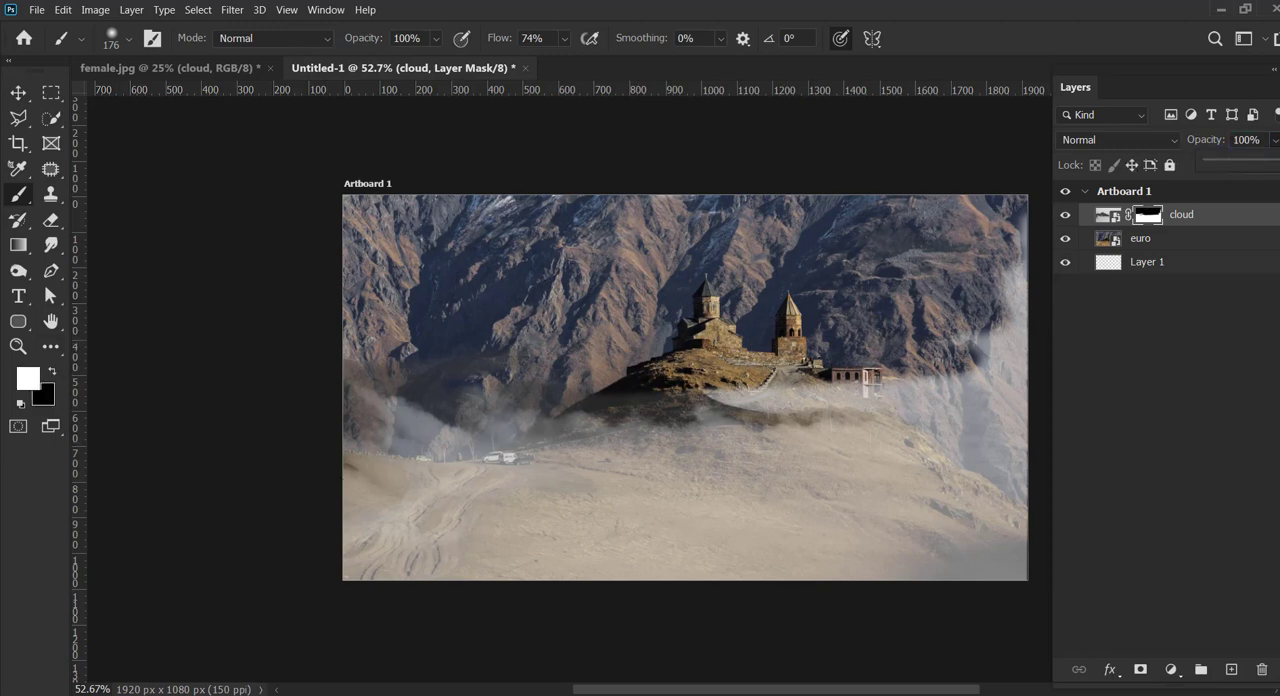
left_click(658, 388)
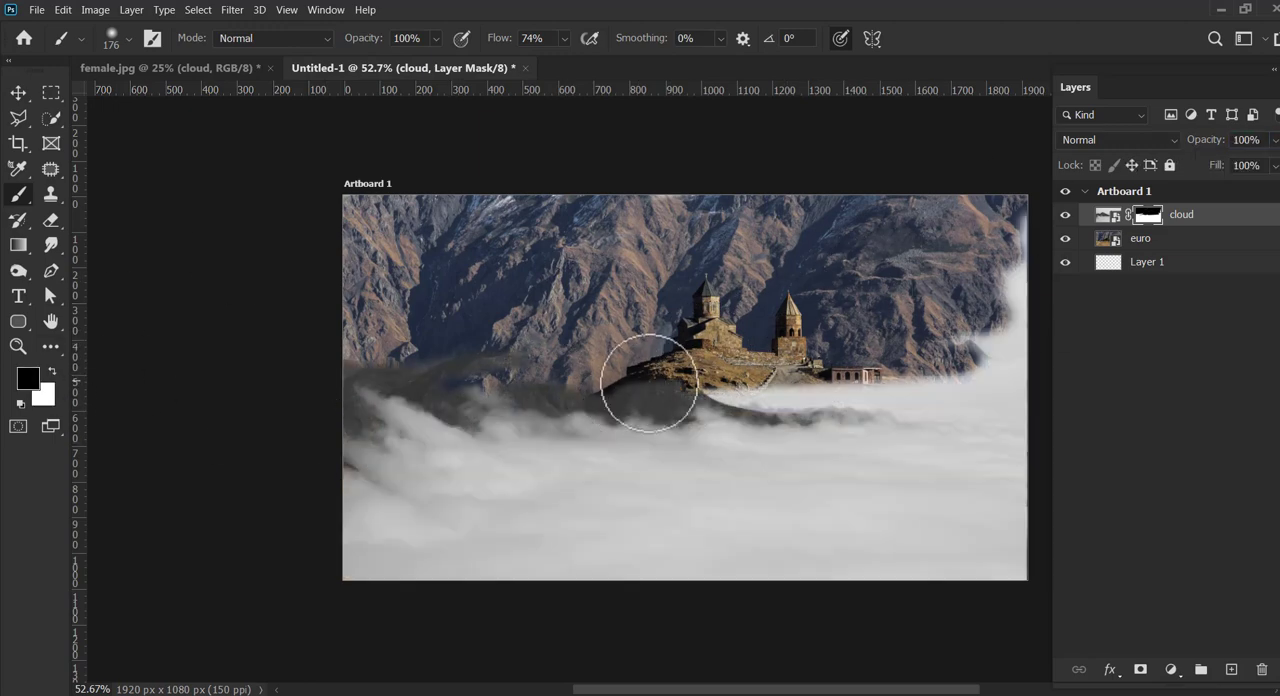
mouse_move(648, 383)
left_mouse_down()
mouse_move(668, 418)
mouse_move(410, 400)
mouse_move(355, 368)
mouse_move(309, 413)
mouse_move(353, 434)
mouse_move(486, 389)
mouse_move(443, 419)
mouse_move(911, 363)
mouse_move(813, 385)
mouse_move(937, 382)
mouse_move(751, 383)
mouse_move(838, 363)
left_mouse_up()
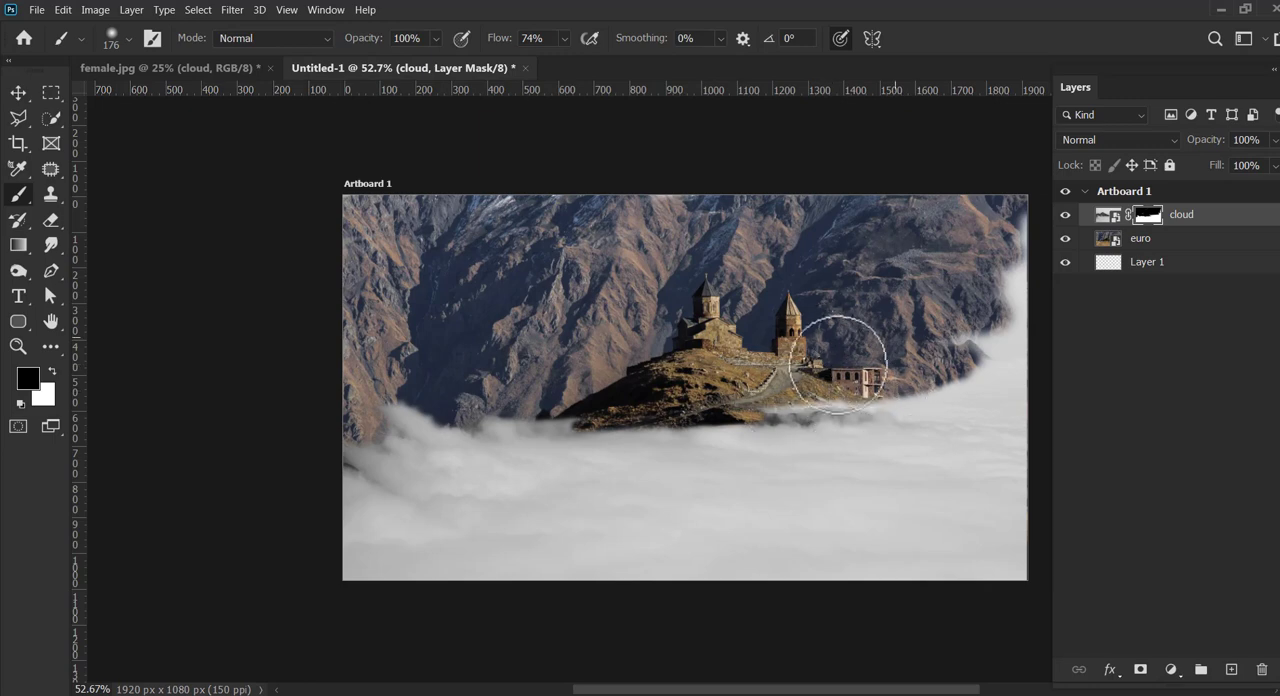
key("x")
mouse_move(337, 394)
left_mouse_down()
mouse_move(380, 439)
mouse_move(362, 391)
mouse_move(421, 420)
mouse_move(494, 424)
mouse_move(397, 457)
mouse_move(512, 435)
mouse_move(579, 399)
mouse_move(621, 421)
mouse_move(840, 421)
mouse_move(932, 394)
mouse_move(903, 383)
mouse_move(1003, 351)
mouse_move(942, 355)
mouse_move(929, 370)
mouse_move(871, 345)
mouse_move(926, 383)
mouse_move(963, 366)
mouse_move(925, 396)
left_mouse_up()
Step: Paint white cloud wisps over the right-hand mountains and beside the church on the mask, with 52% brush opacity and 37% flow
left_click(436, 41)
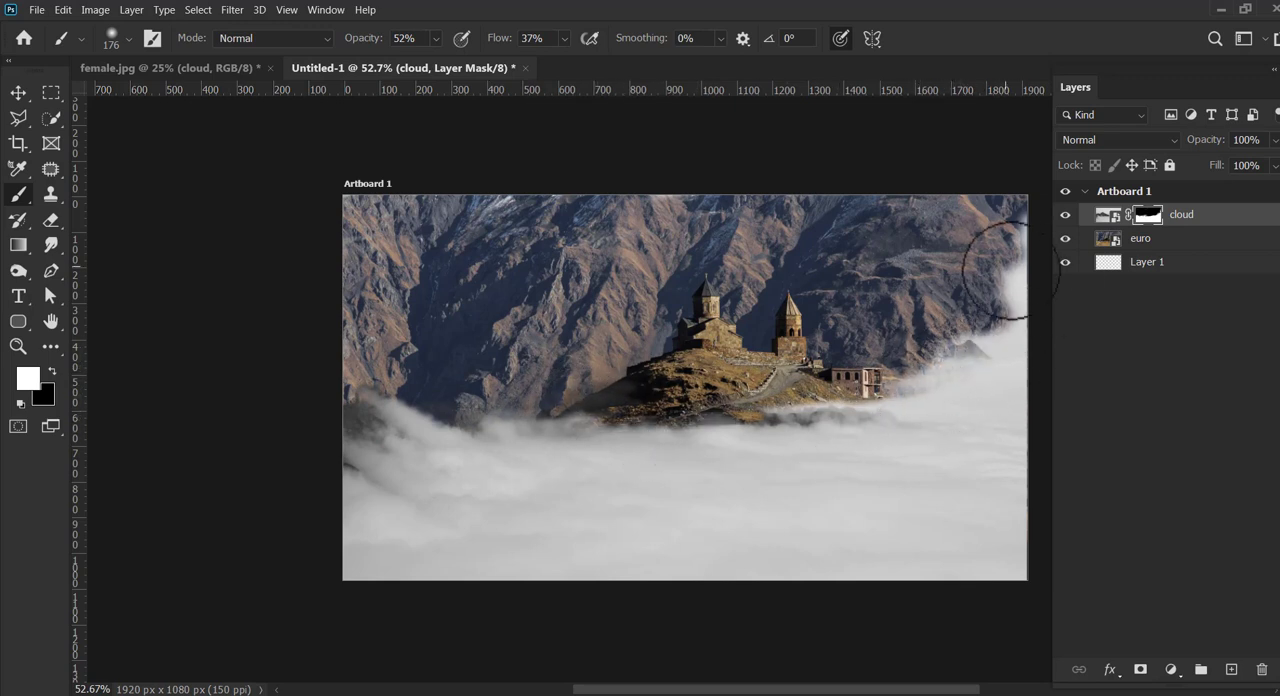
mouse_move(946, 262)
left_mouse_down()
mouse_move(1026, 242)
mouse_move(953, 219)
mouse_move(997, 208)
mouse_move(1019, 242)
mouse_move(908, 262)
mouse_move(980, 224)
mouse_move(910, 204)
mouse_move(1000, 231)
mouse_move(1002, 283)
mouse_move(1019, 278)
mouse_move(880, 240)
left_mouse_up()
mouse_move(654, 286)
left_mouse_down()
mouse_move(634, 293)
mouse_move(657, 243)
left_mouse_up()
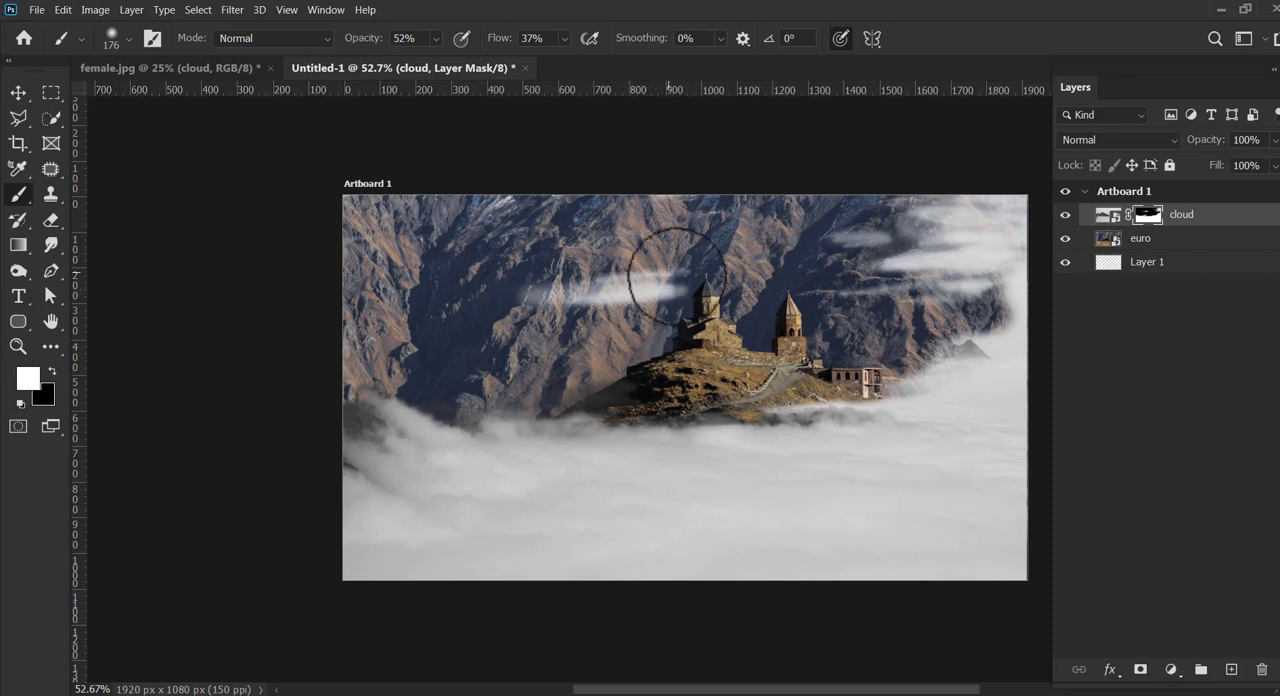
left_click_drag(552, 288, 519, 293)
left_click_drag(913, 332, 932, 328)
Step: Lower the brush opacity to 29% and paint faint mist on the cloud mask over the upper mountains and the hill's base
left_click_drag(438, 42, 424, 66)
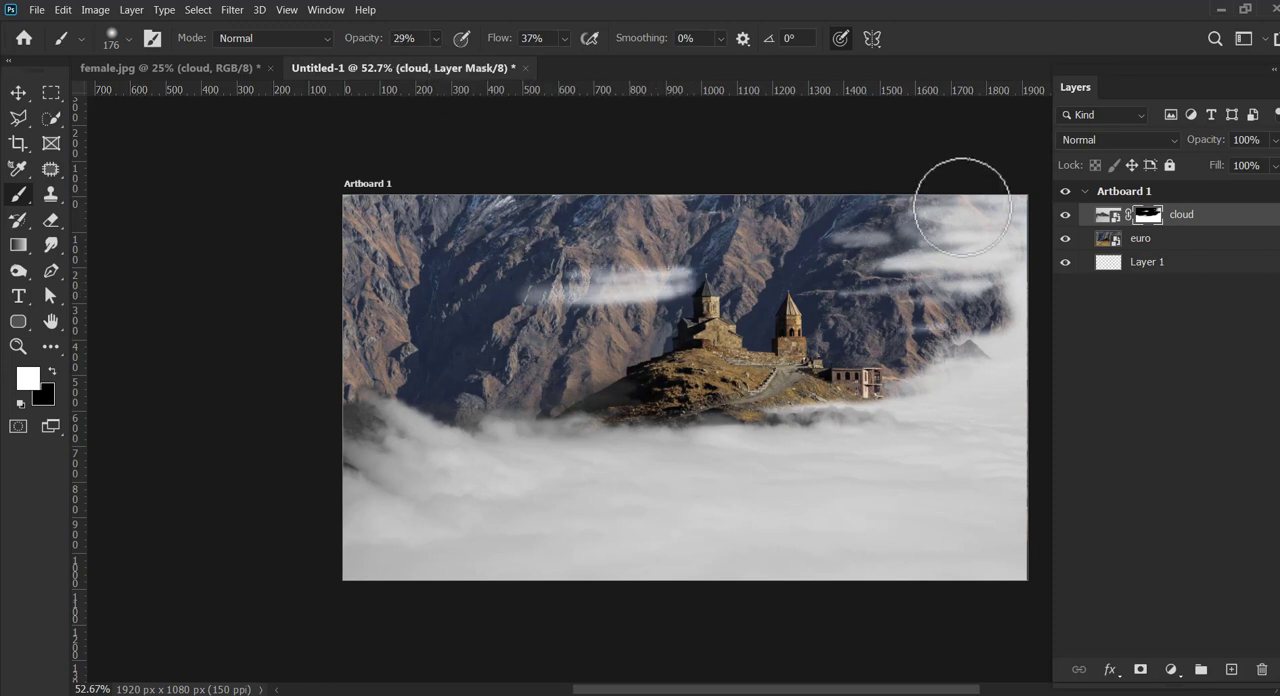
left_click_drag(887, 232, 1000, 201)
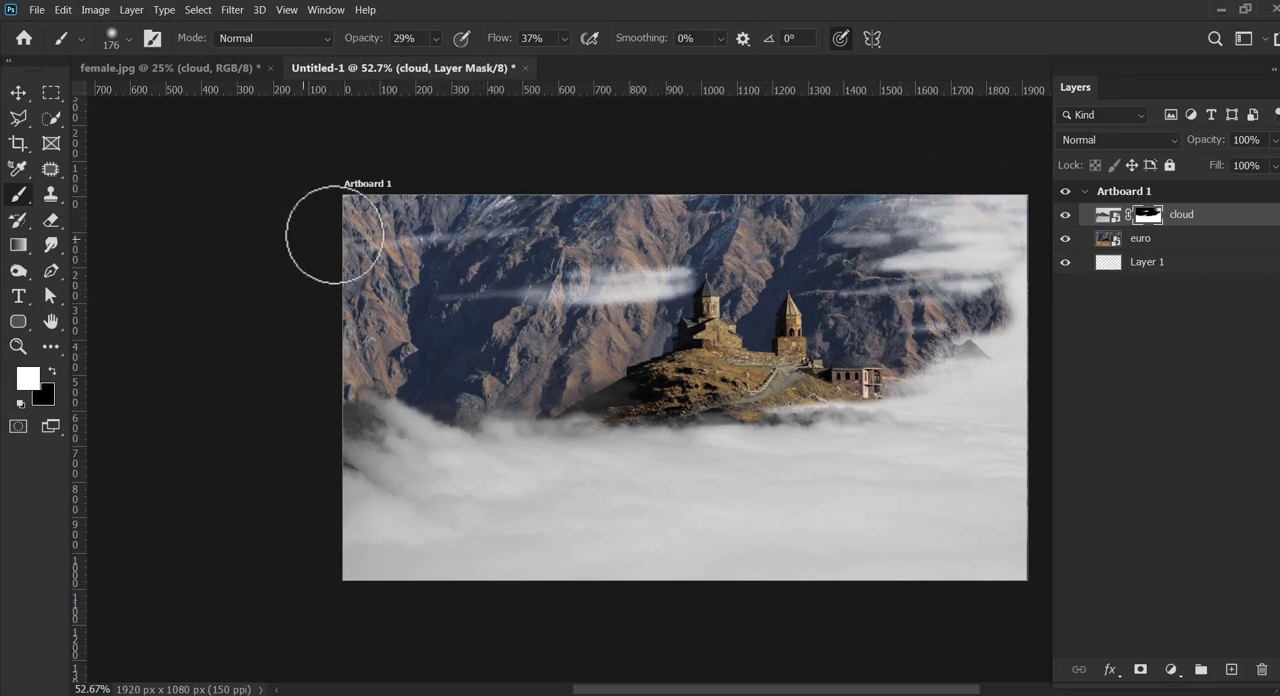
mouse_move(463, 233)
left_mouse_down()
mouse_move(415, 240)
mouse_move(342, 204)
mouse_move(450, 260)
left_mouse_up()
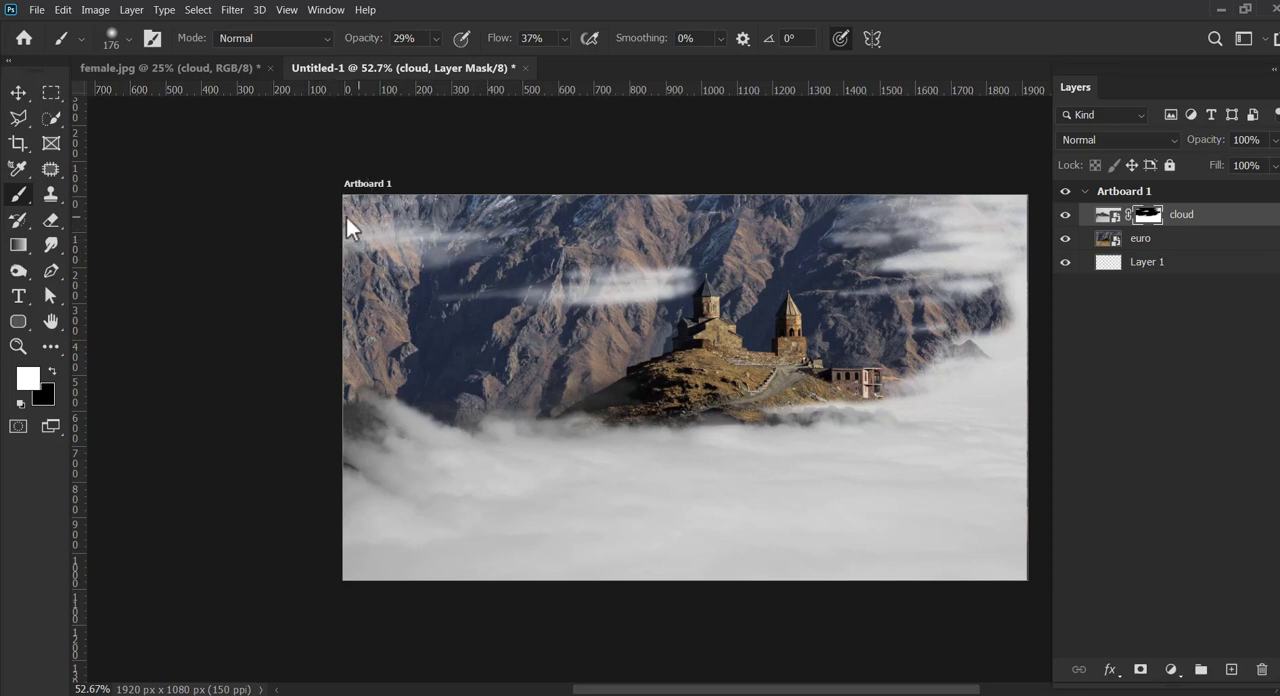
left_click_drag(603, 409, 602, 397)
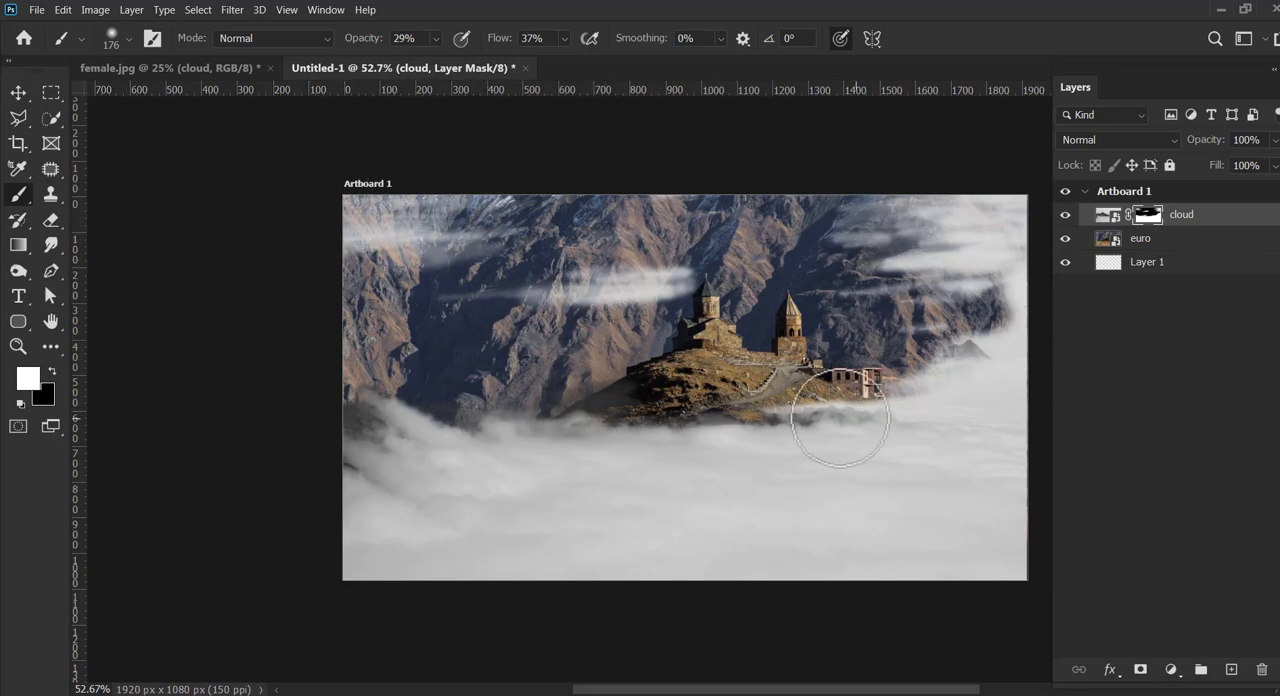
Step: Switch to female.jpg, hide the cloud layer, select Layer 0 and get the Pen tool ready at the dune's left side
left_click(1106, 216)
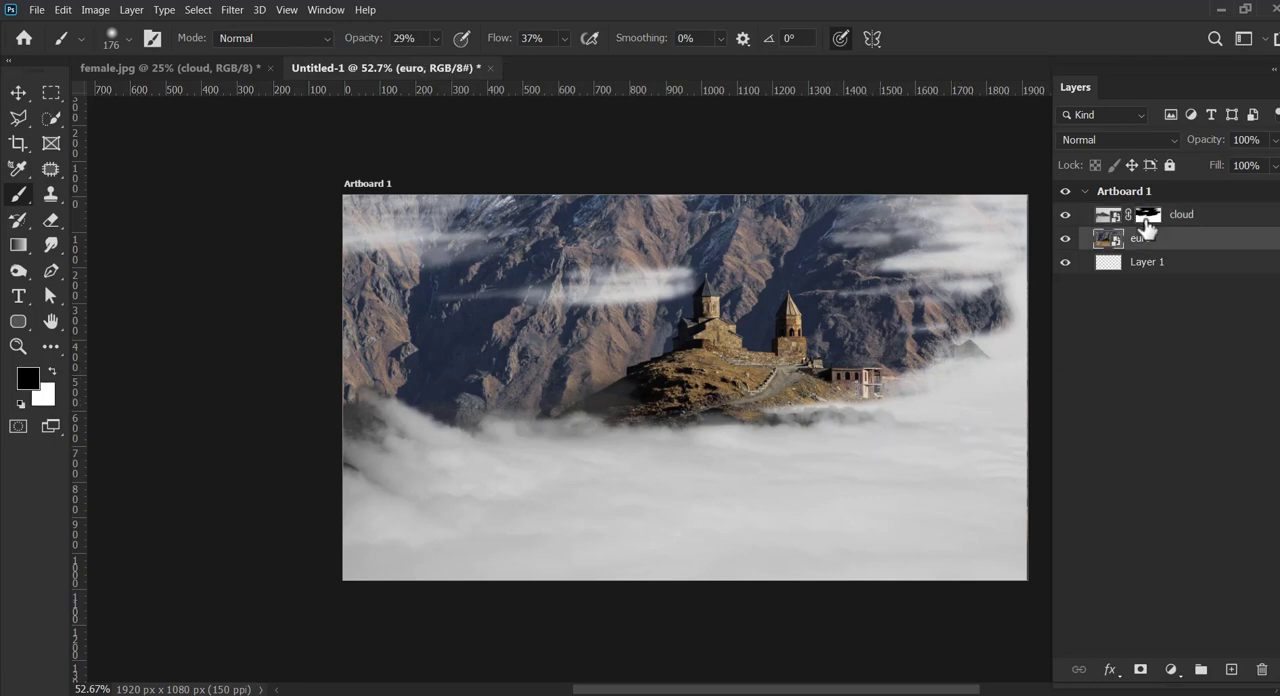
left_click(165, 67)
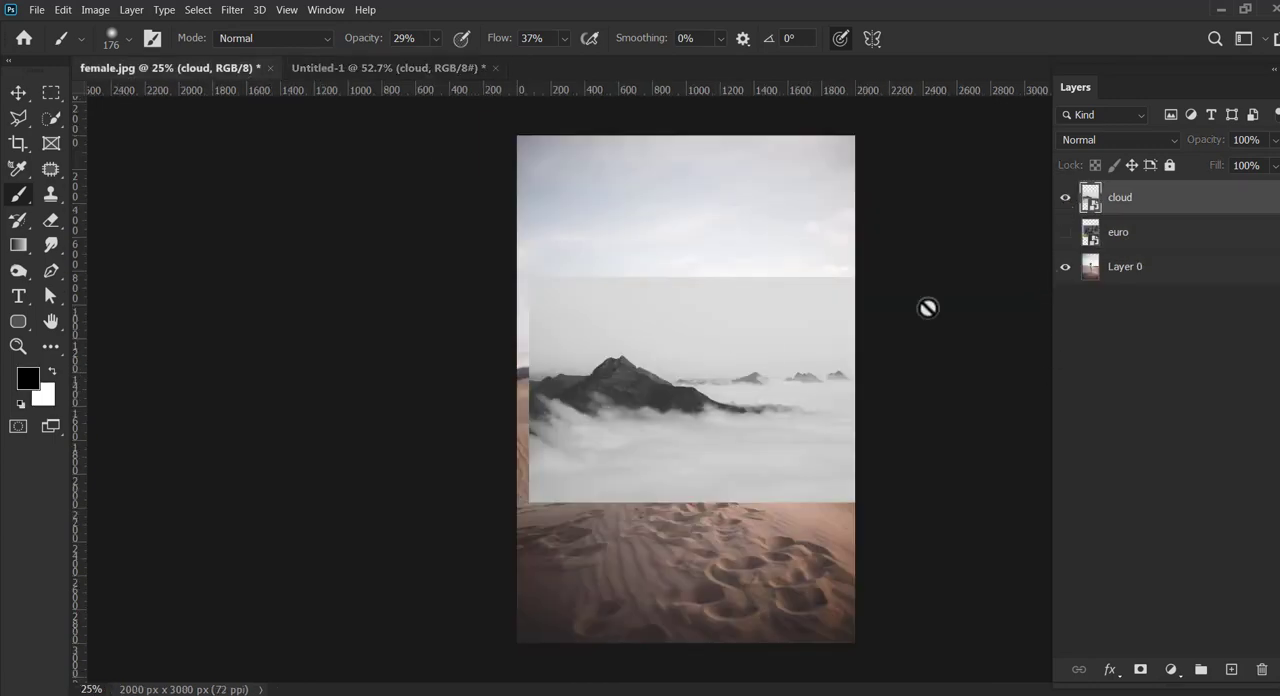
left_click(1130, 268)
key("z")
left_click_drag(623, 351, 697, 337)
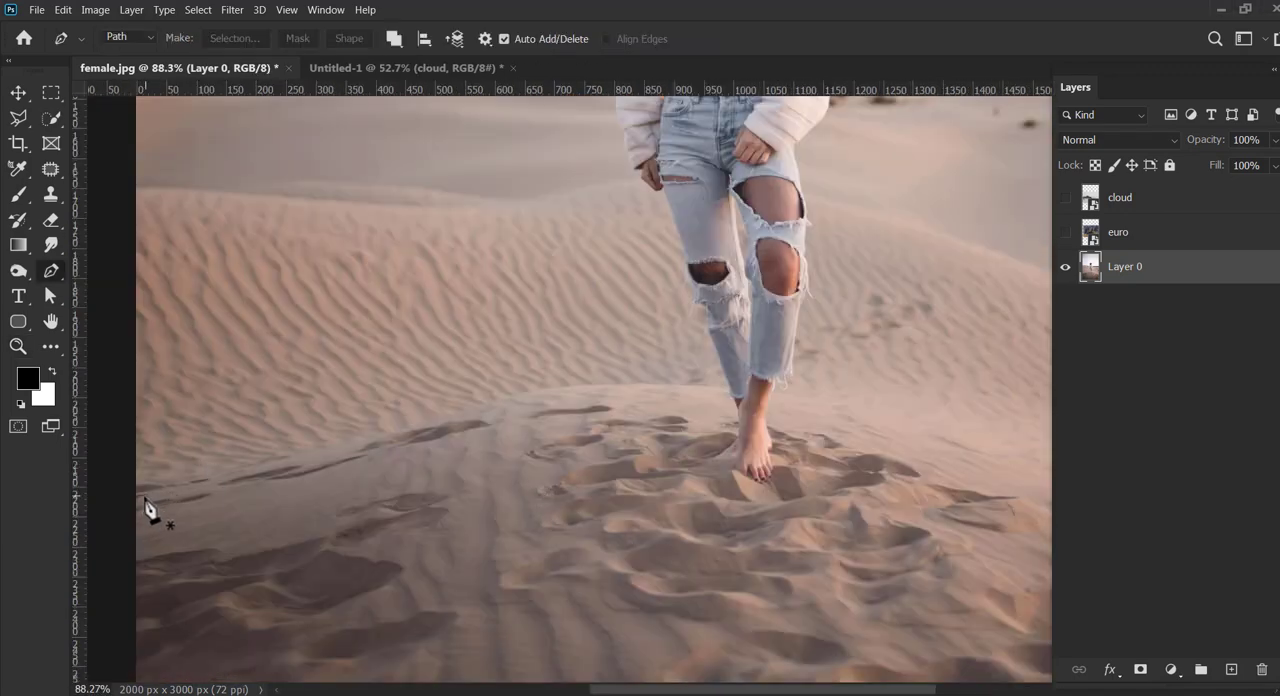
Step: Draw a Pen path from the photo's left edge along the dune crest and up the woman's left-side leg and hand
left_click(134, 496)
left_click_drag(443, 414, 553, 382)
left_click_drag(729, 391, 792, 400)
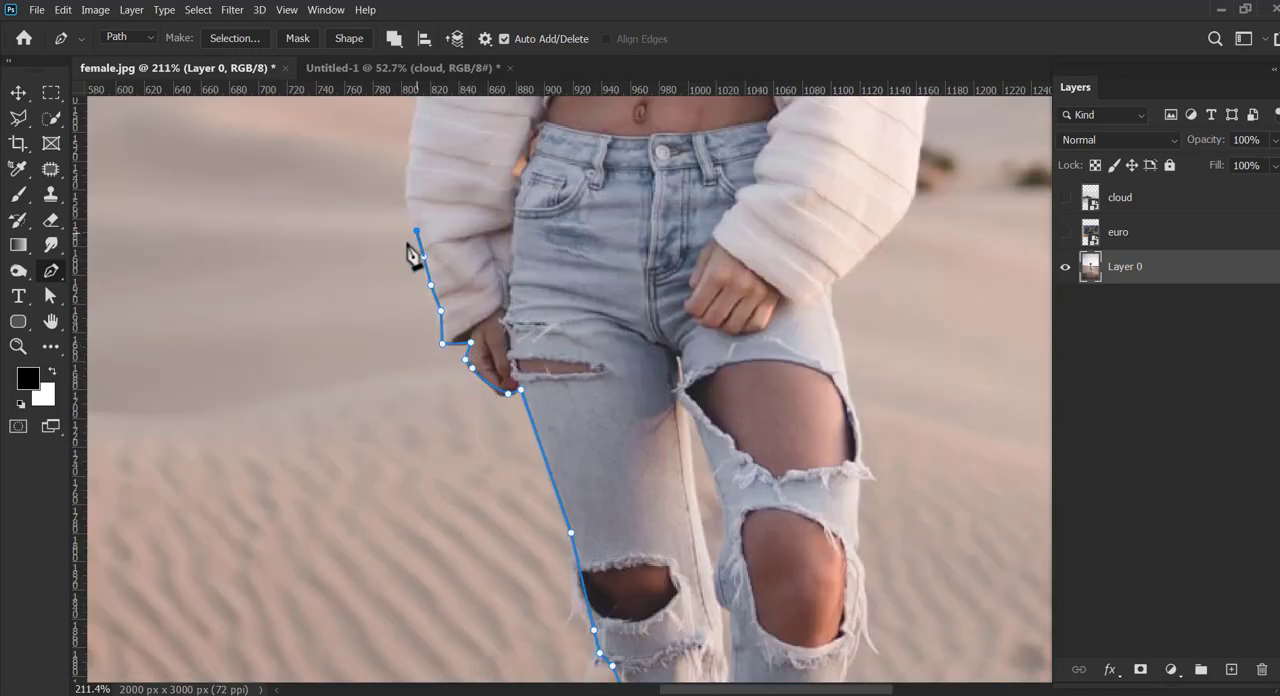
Step: Continue the path up the outer edge of the left-side sleeve, over the shoulder and along the hair
left_click_drag(412, 255, 250, 470)
left_click(256, 329)
left_click_drag(256, 329, 169, 532)
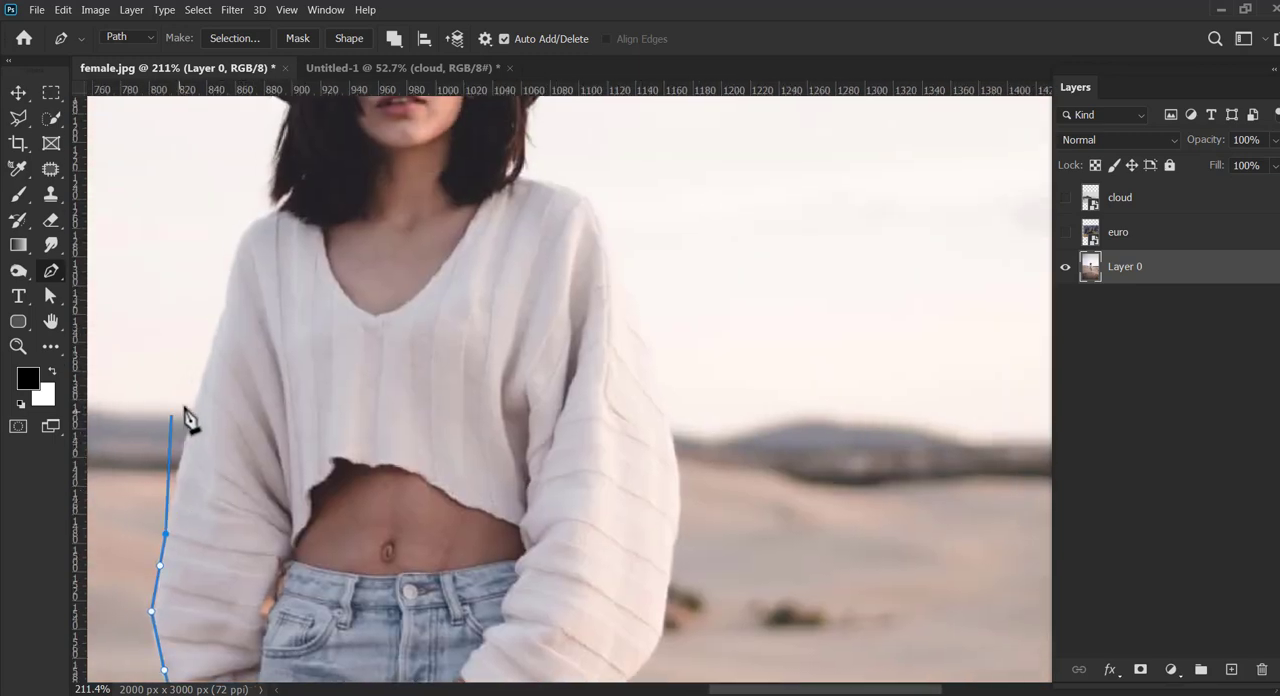
left_click(204, 382)
left_click(227, 306)
left_click_drag(227, 306, 193, 494)
left_click_drag(242, 397, 288, 381)
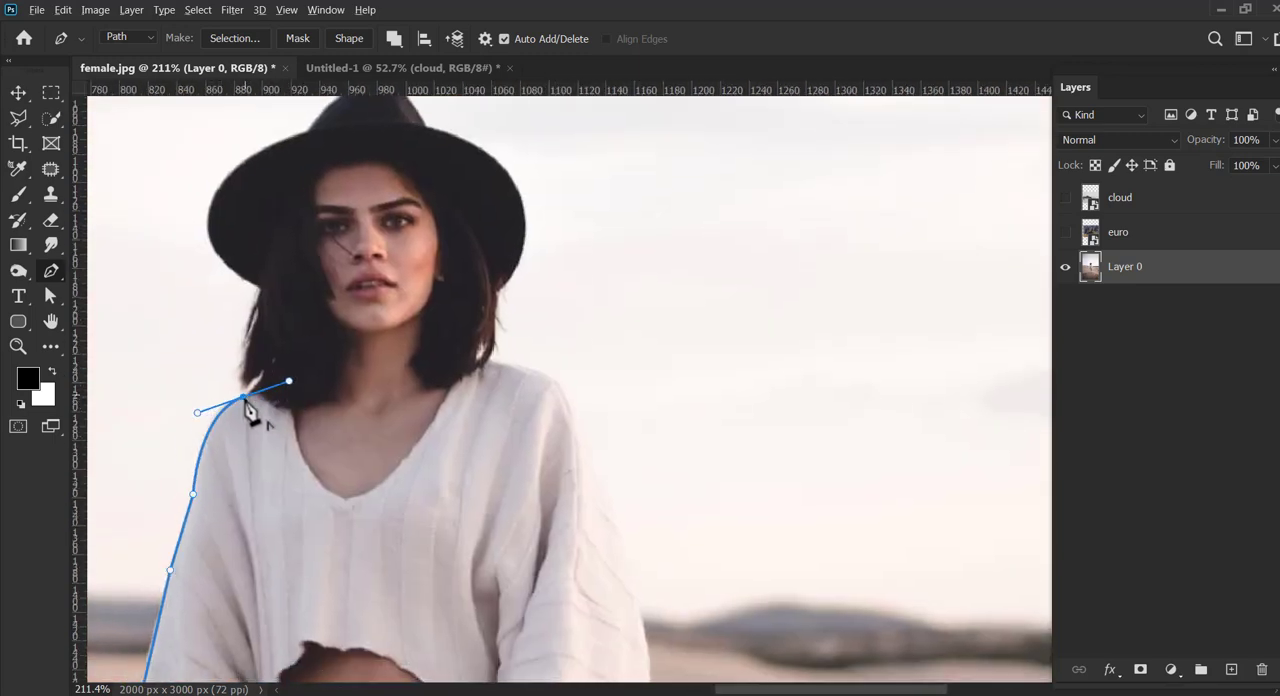
Step: Trace the path around the hat's brim and crown, ending where the brim meets the hair on the right side
left_click_drag(248, 291, 382, 221)
left_click(273, 306, "alt")
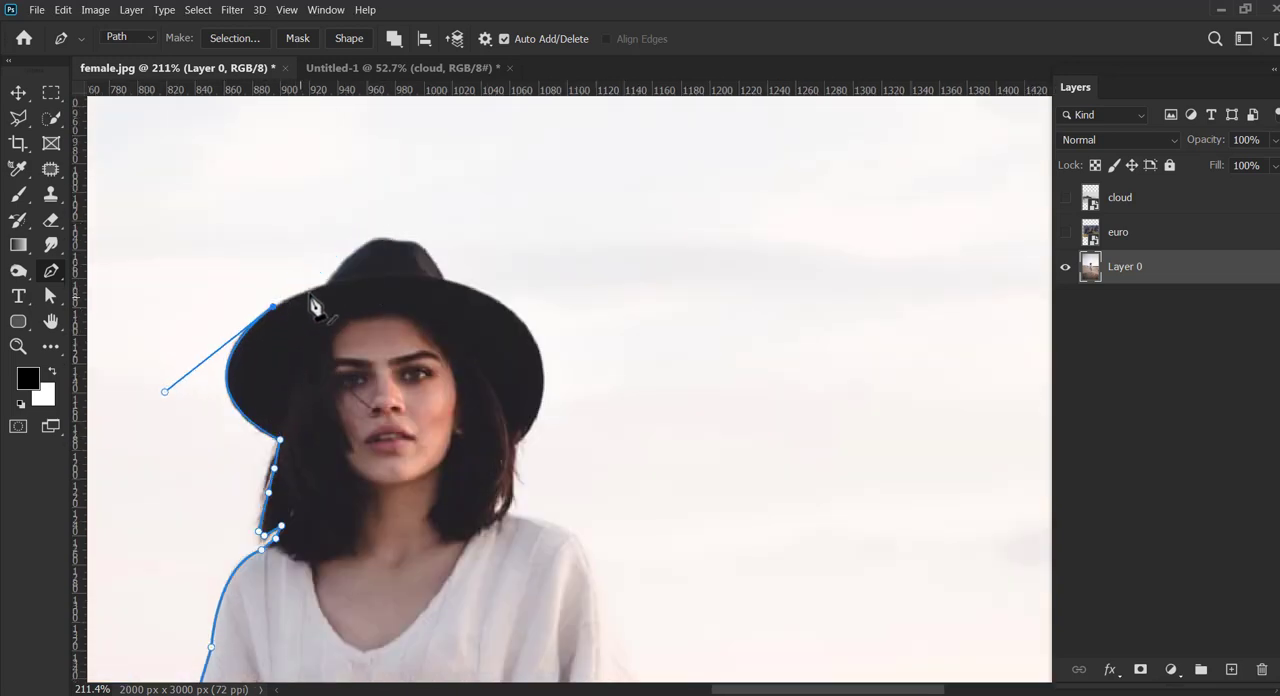
left_click(326, 282)
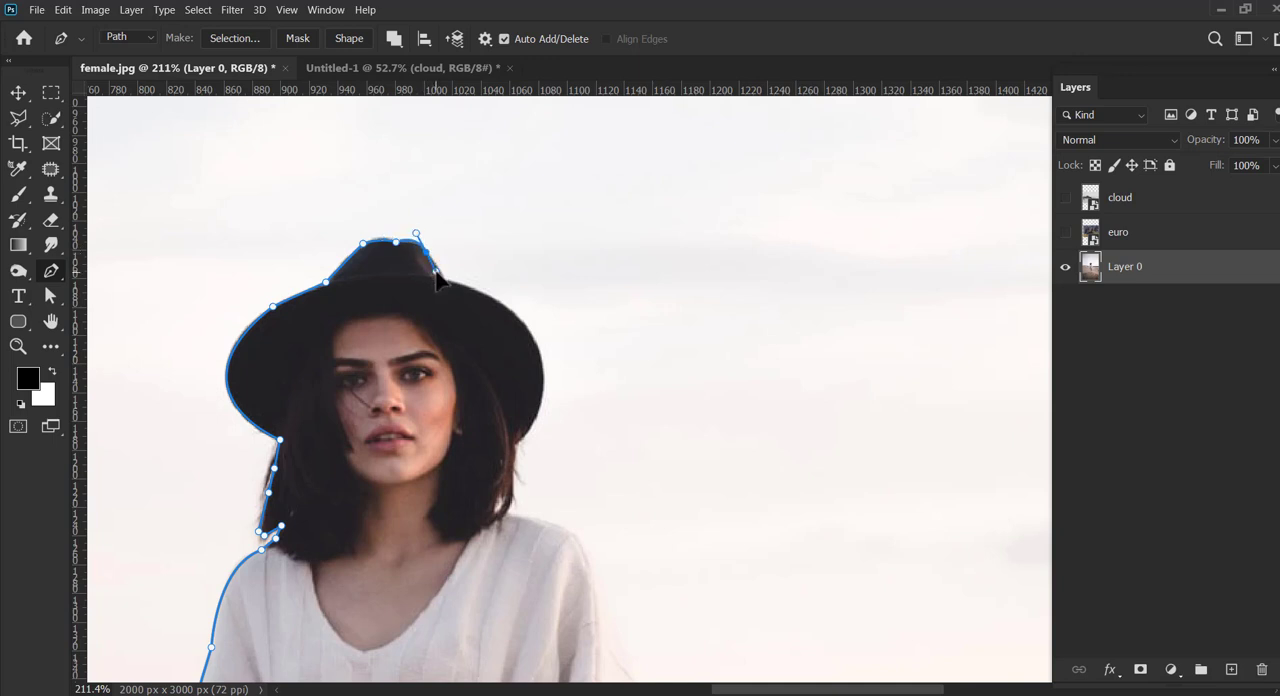
left_click(446, 282)
left_click_drag(504, 305, 406, 271)
left_click_drag(439, 311, 465, 378)
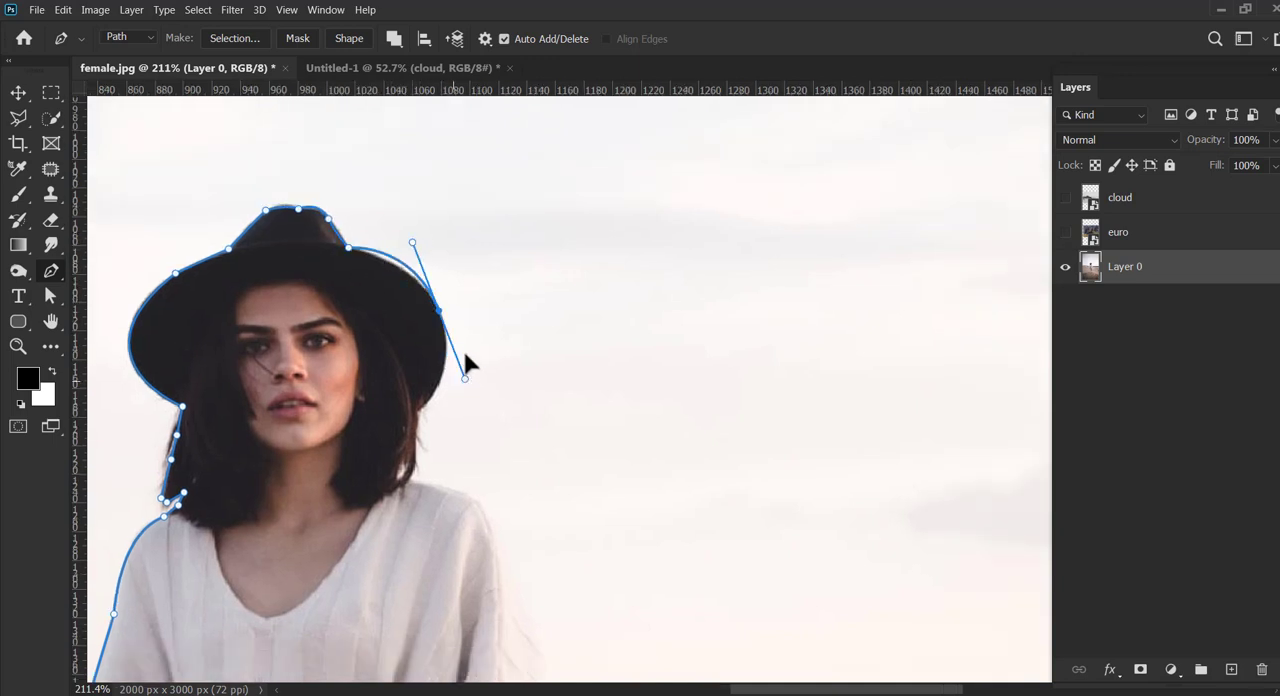
left_click(391, 433)
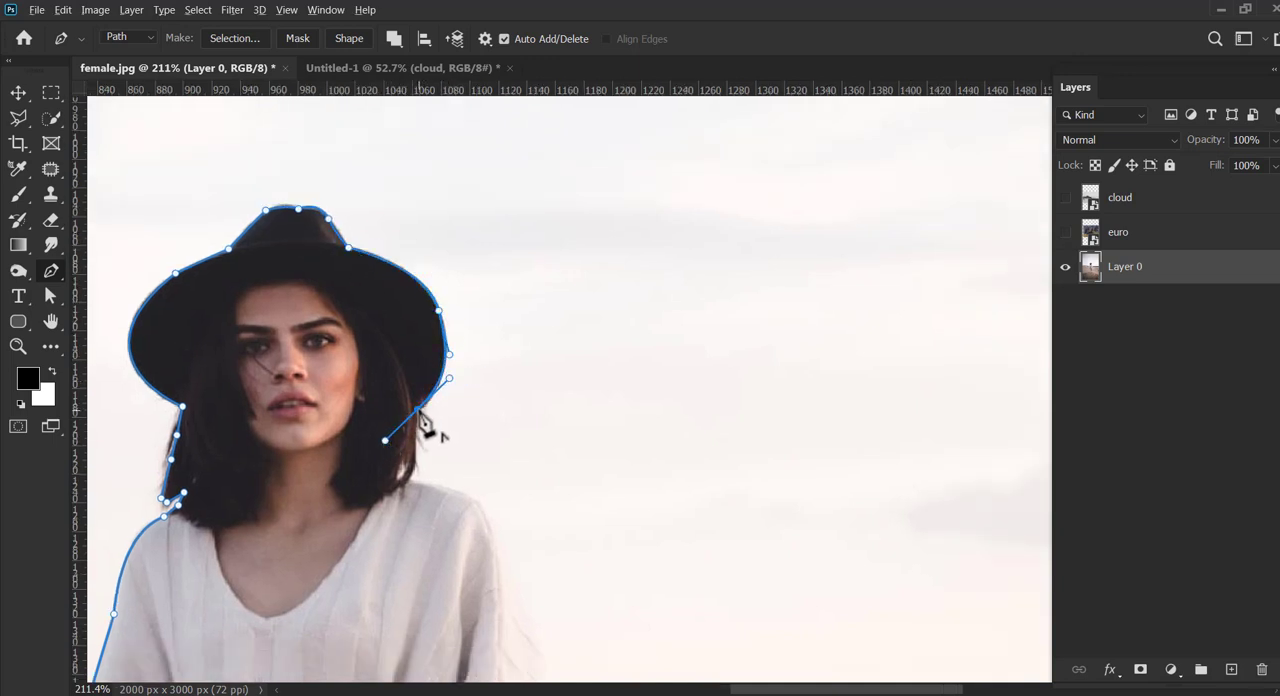
left_click(419, 411, "alt")
Step: Continue the path down the right-side hair and over the shoulder to the upper sleeve
left_click_drag(418, 470, 468, 388)
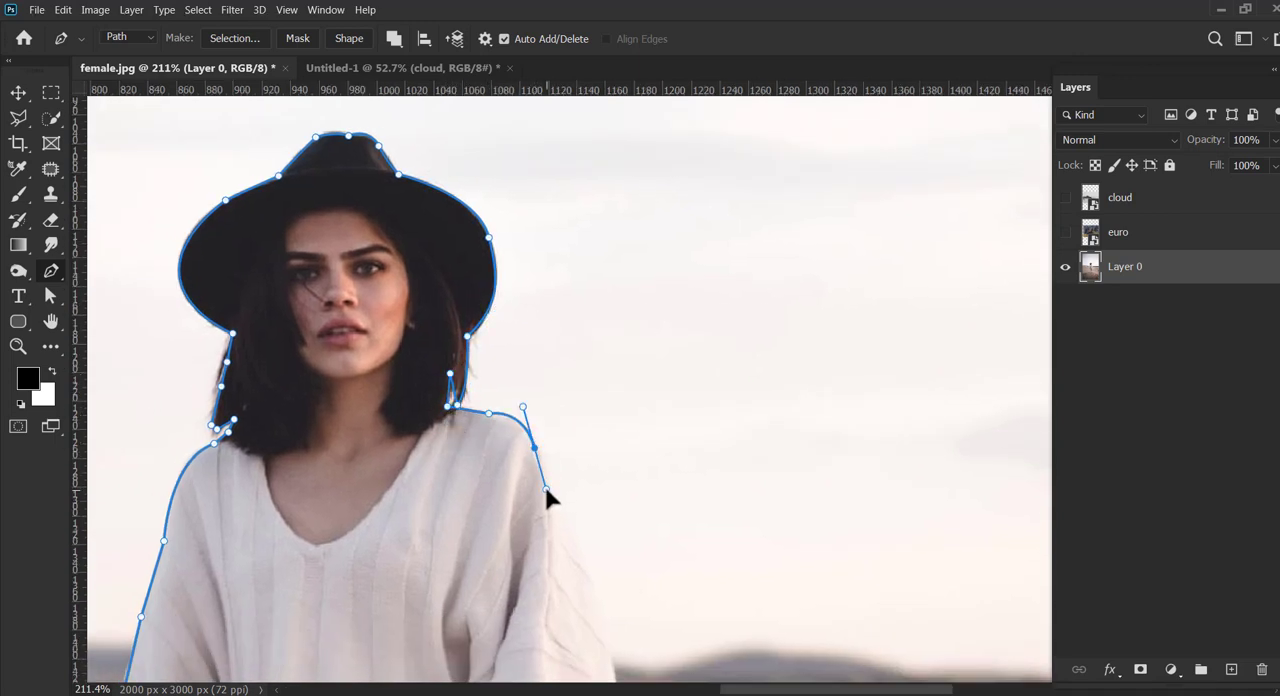
left_click_drag(546, 489, 545, 481)
left_click_drag(560, 427, 503, 297)
left_click(497, 392)
left_click(517, 432)
Step: Trace the path down the outer edge of the right-side sleeve to where it meets the jeans
left_click_drag(535, 389, 449, 167)
left_click(467, 299)
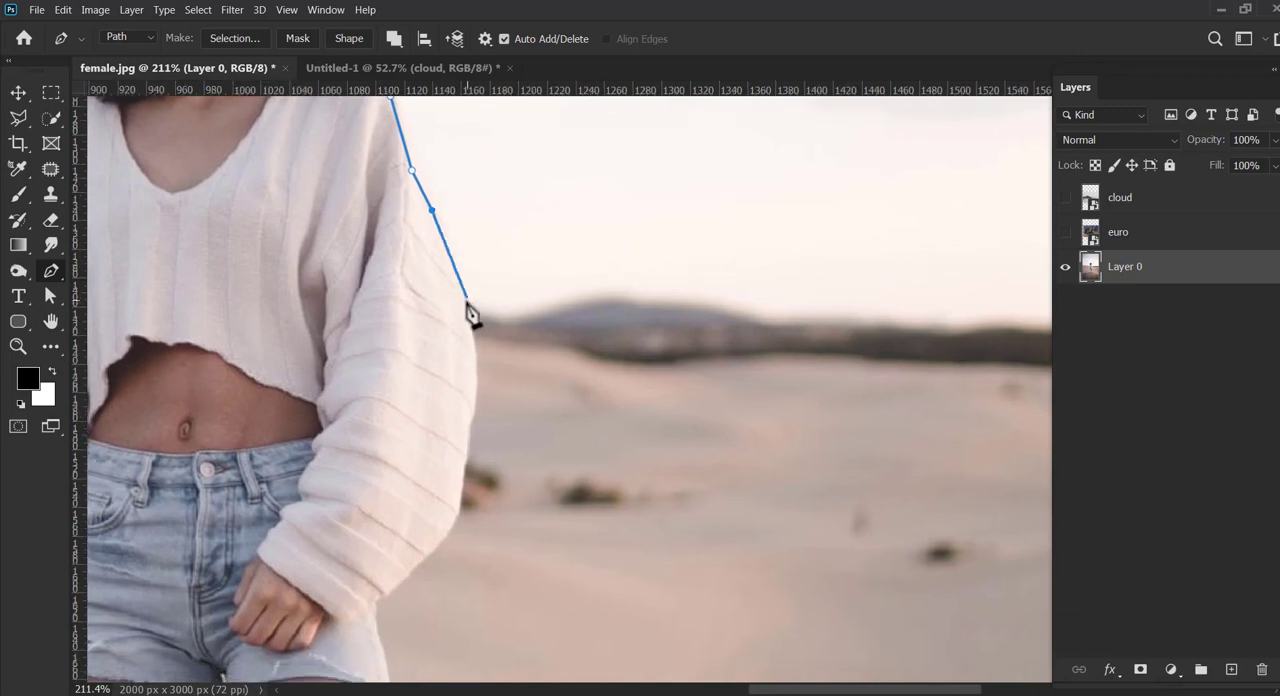
left_click(466, 300, "alt")
left_click_drag(542, 334, 597, 288)
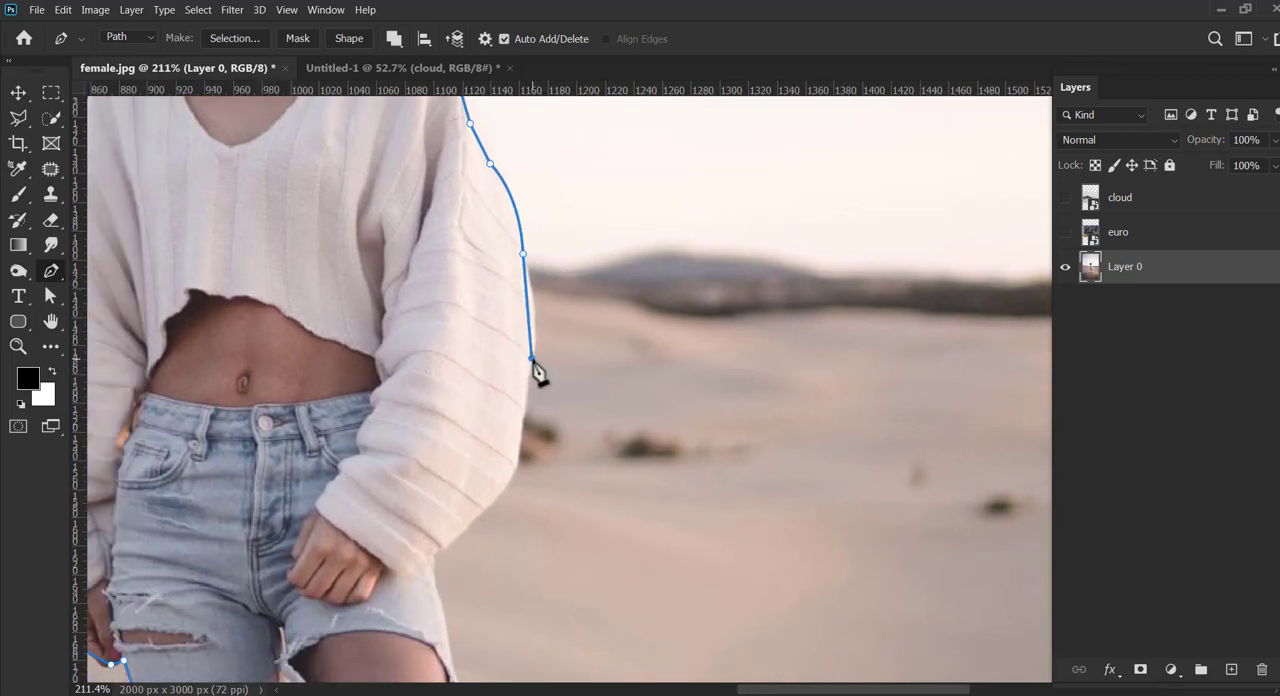
left_click(520, 456)
left_click_drag(520, 456, 504, 482)
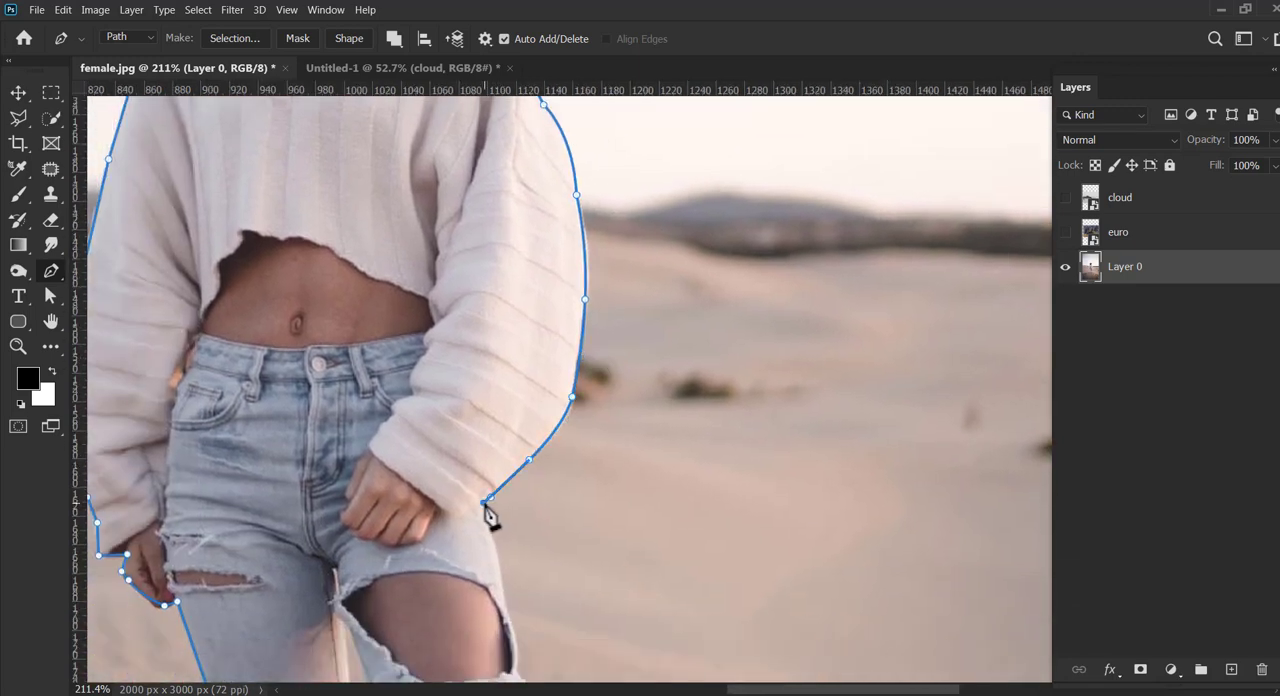
Step: Continue the path down the outer edge of the right-side jeans leg, around the frayed hem to the ankle
left_click_drag(506, 583, 527, 405)
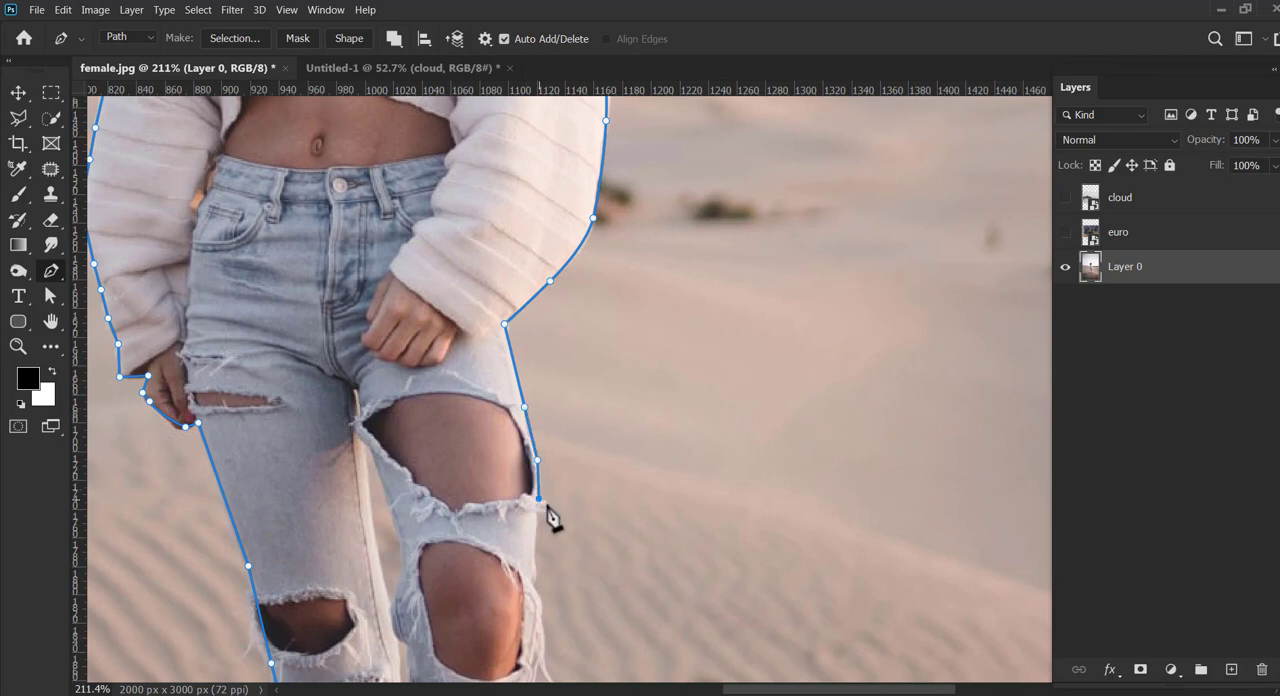
left_click(534, 435)
left_click_drag(552, 566, 563, 437)
left_click(535, 453)
left_click(547, 447)
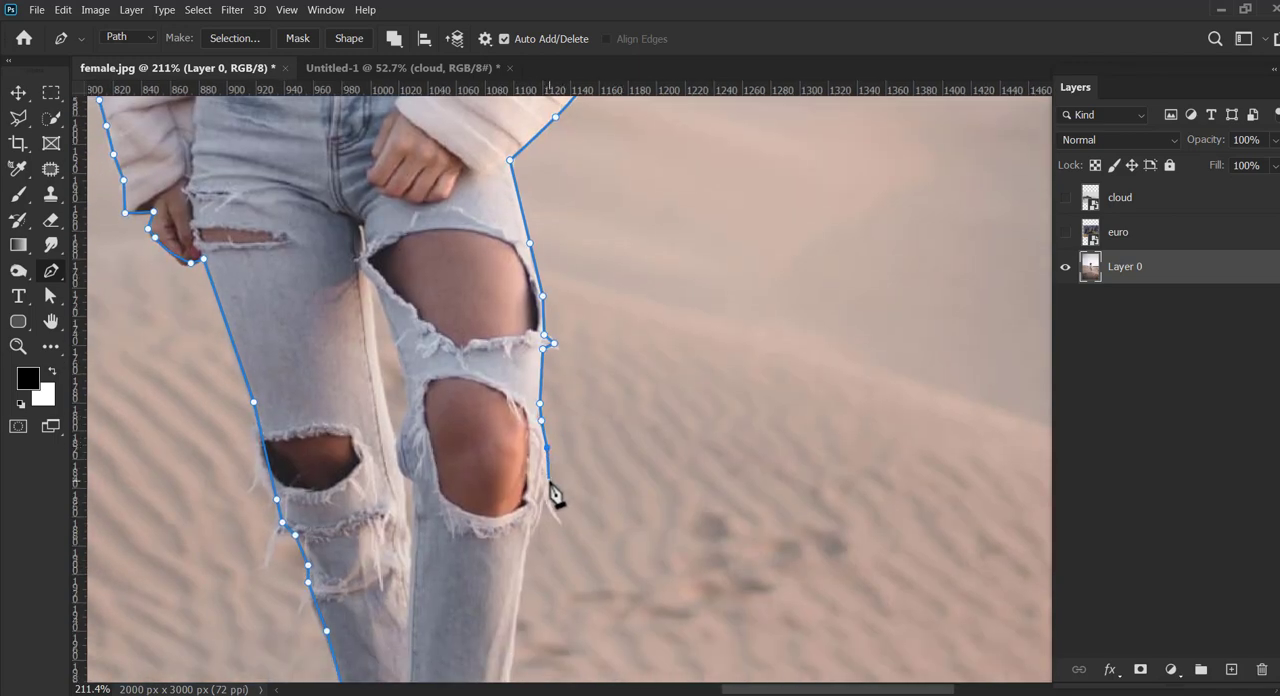
left_click_drag(535, 538, 550, 318)
left_click(528, 437)
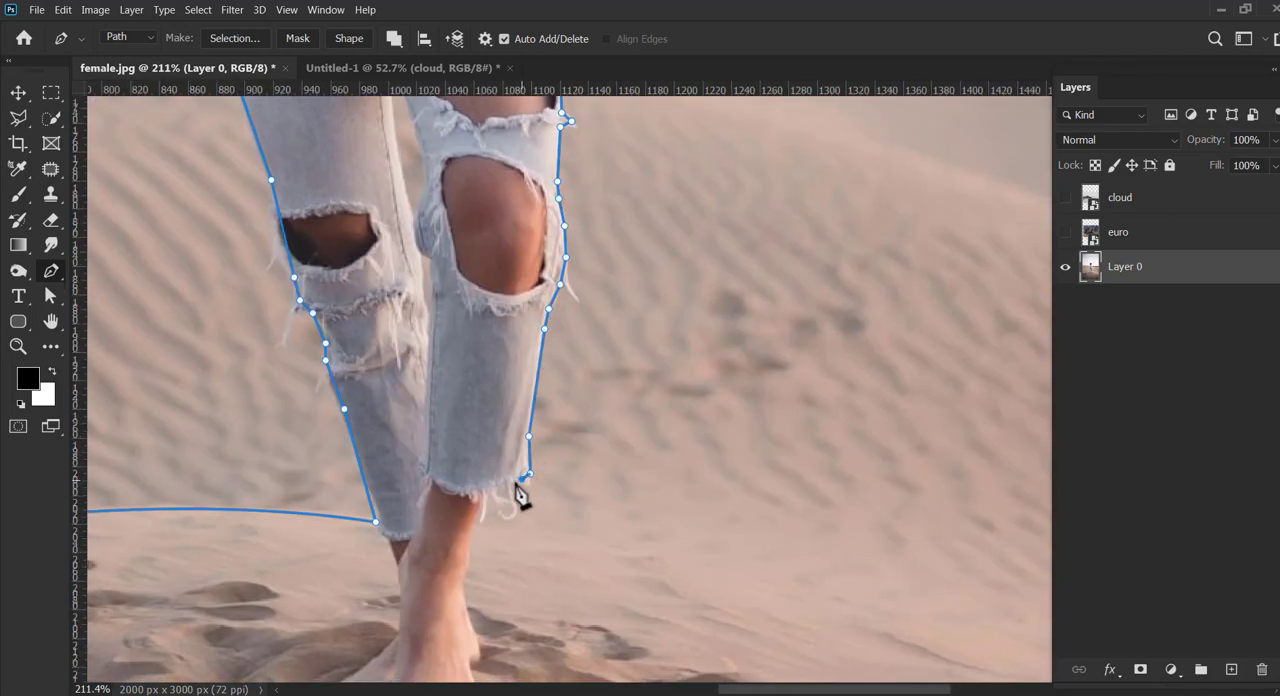
left_click_drag(483, 527, 524, 415)
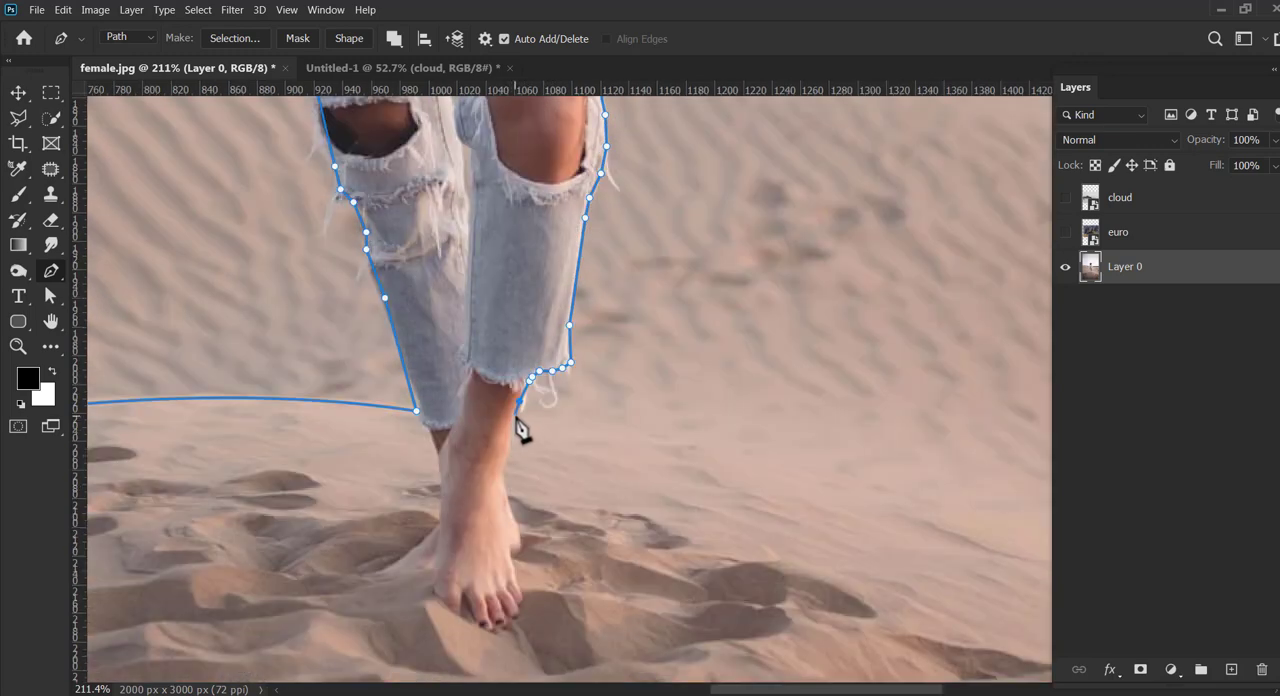
Step: Continue the path from the ankle with a curve along the dune's right-hand ridge to just beyond the photo's right edge
left_click_drag(674, 392, 326, 383)
left_click_drag(661, 367, 445, 348)
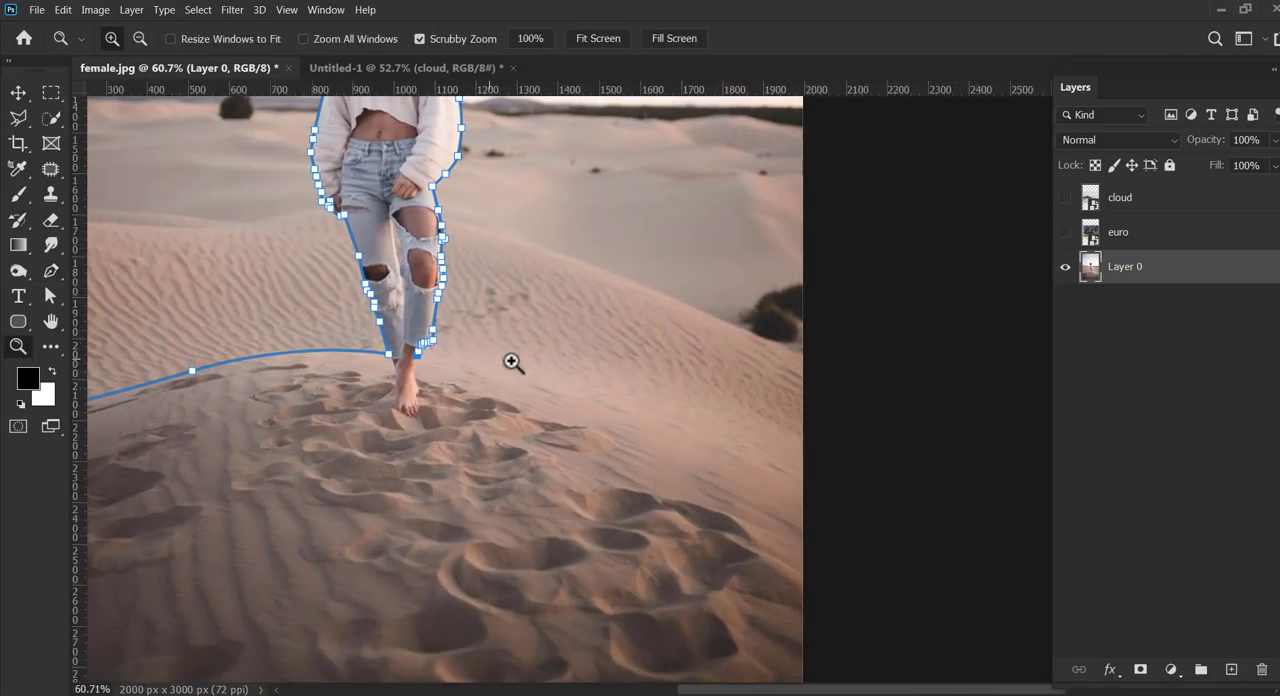
left_click(51, 270)
left_click_drag(644, 414, 731, 461)
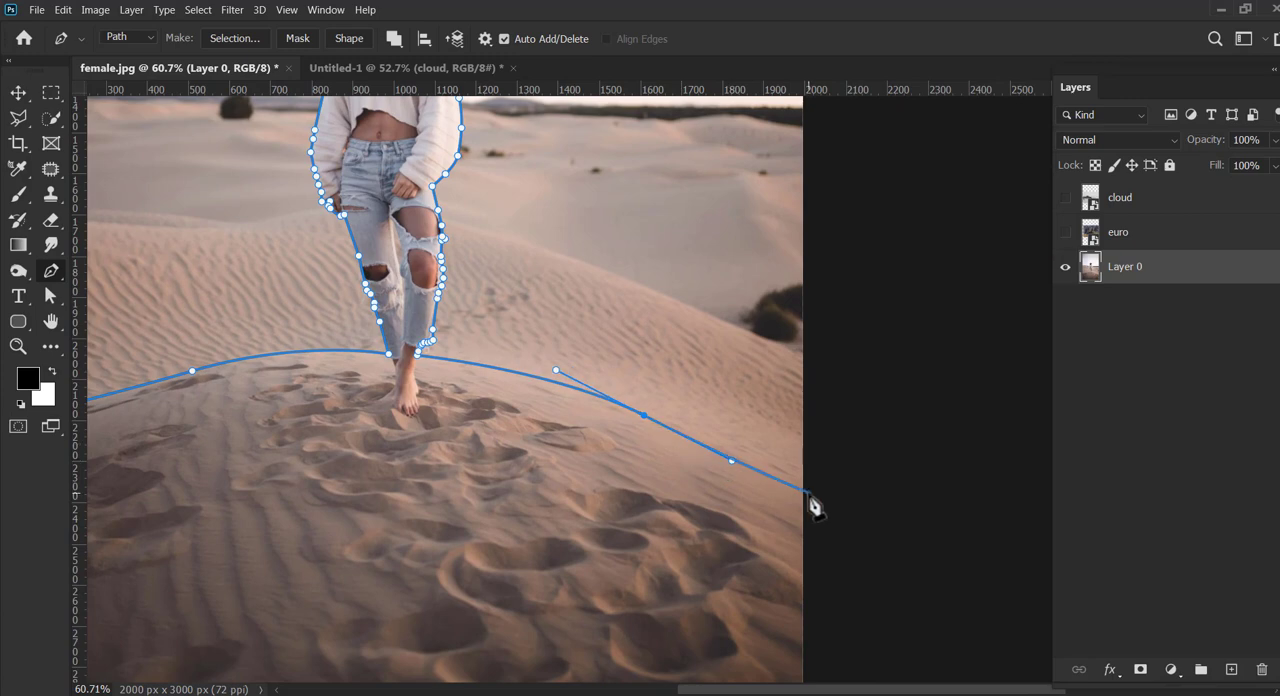
left_click(808, 493)
Step: Carry the path around the outside of the photo's lower corners and close it at the dune's left end
left_click_drag(770, 510, 921, 340)
left_click(958, 594)
left_click_drag(541, 571, 726, 509)
left_click(312, 527)
left_click(296, 250)
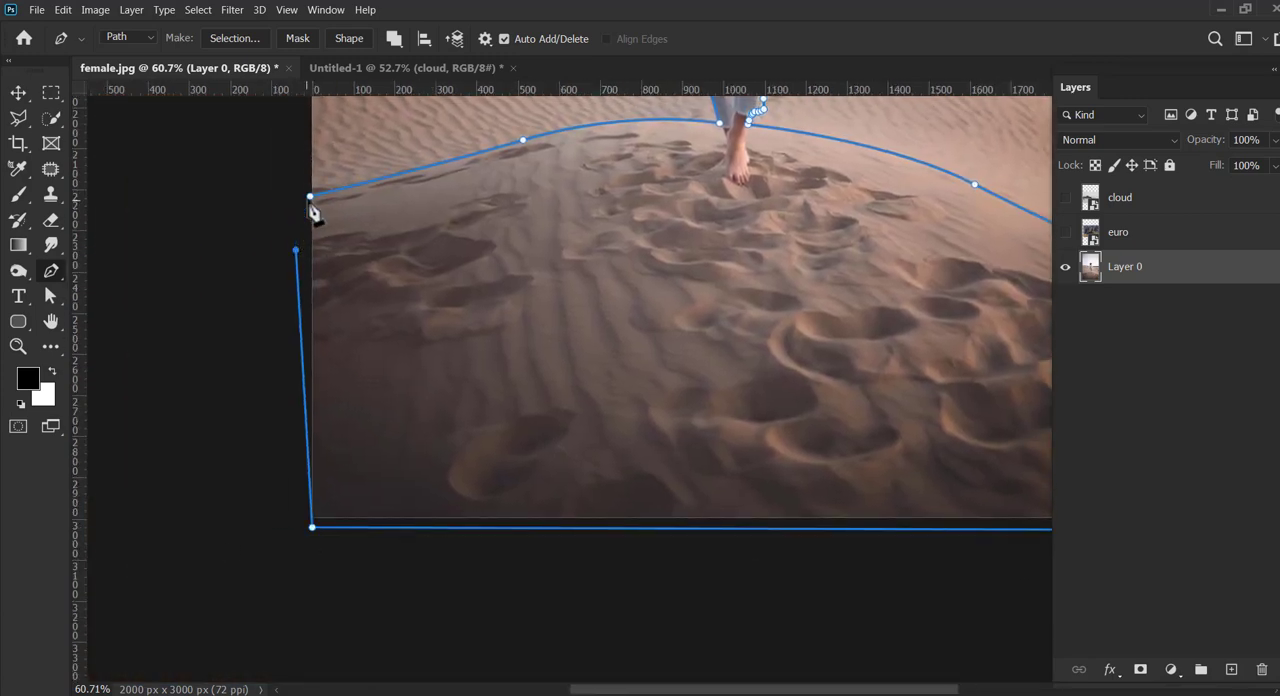
Step: Convert the path to a new anti-aliased selection with a 0-pixel feather and add it as a layer mask on Layer 0
right_click(327, 233)
left_click(366, 300)
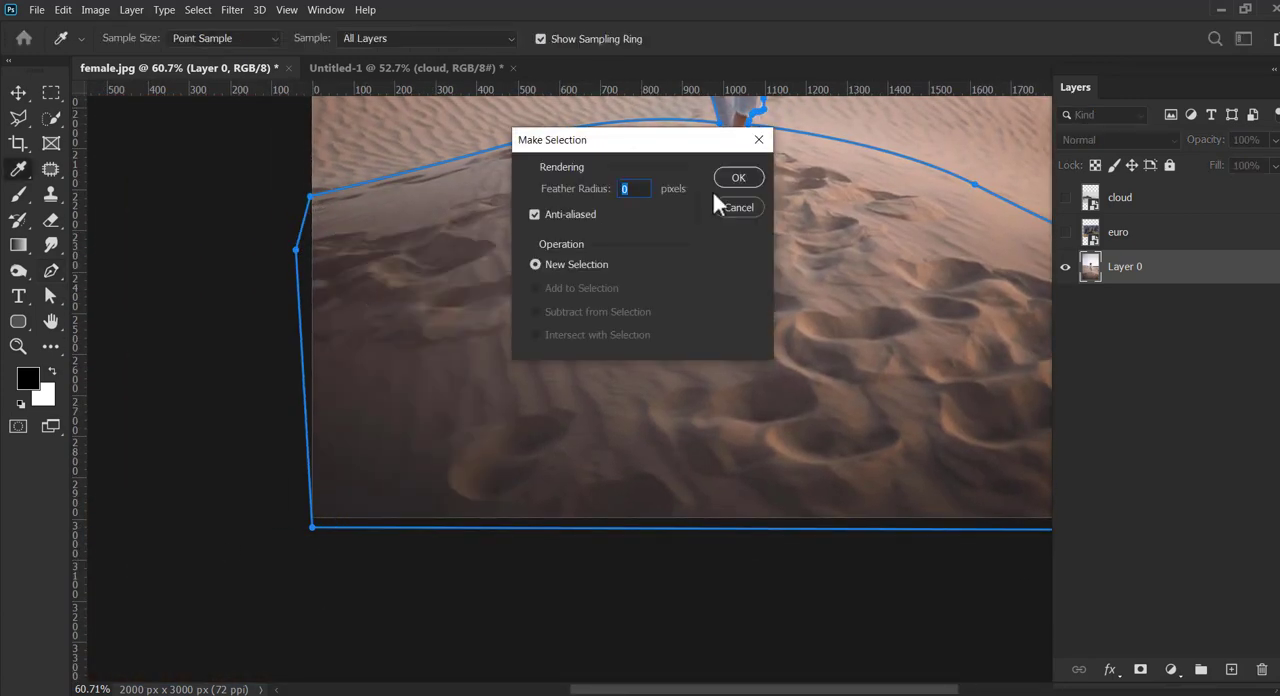
left_click(730, 178)
left_click(19, 348)
left_click_drag(647, 311, 612, 297)
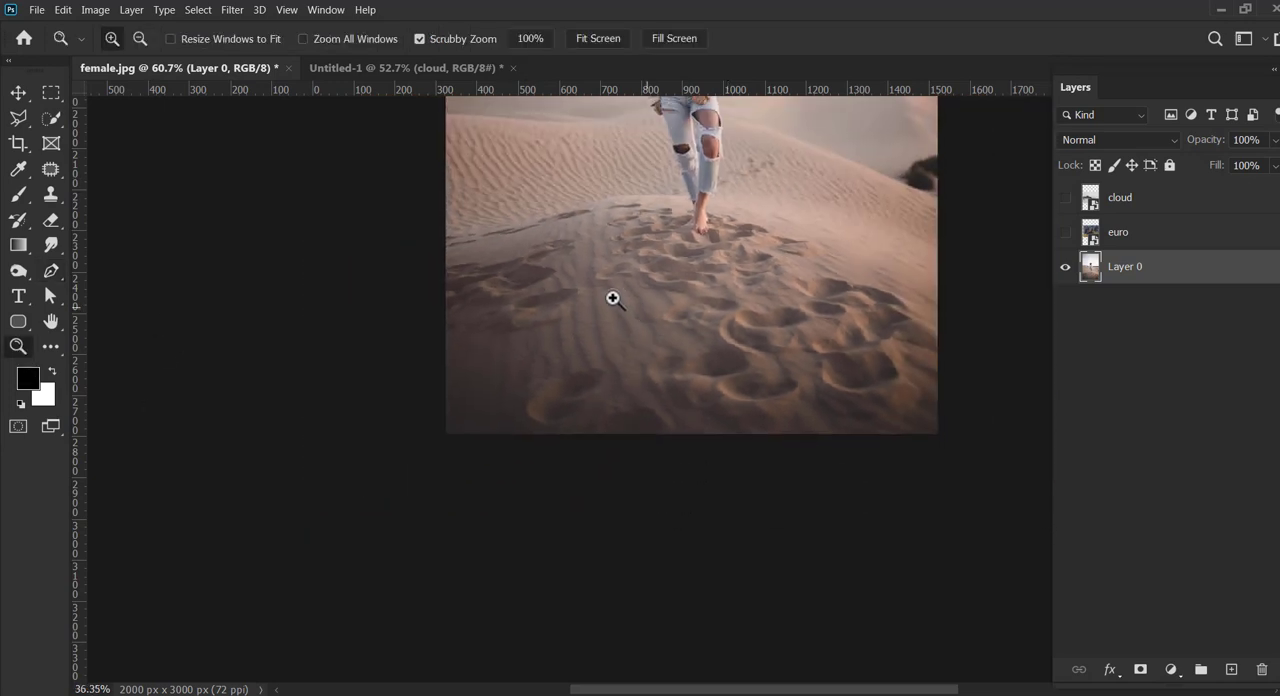
left_click_drag(804, 190, 600, 413)
left_click(1140, 669)
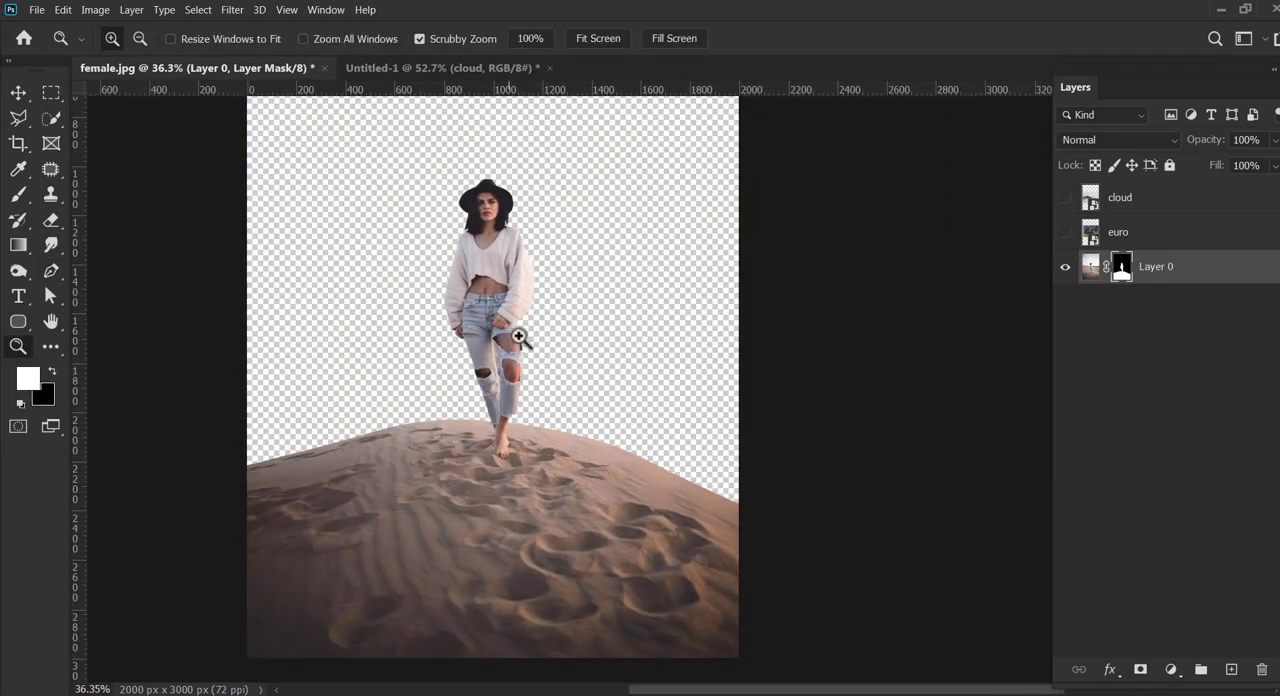
Step: Bring the masked woman and dune into the Untitled-1 document and place them on the left half of the artboard
left_click(20, 96)
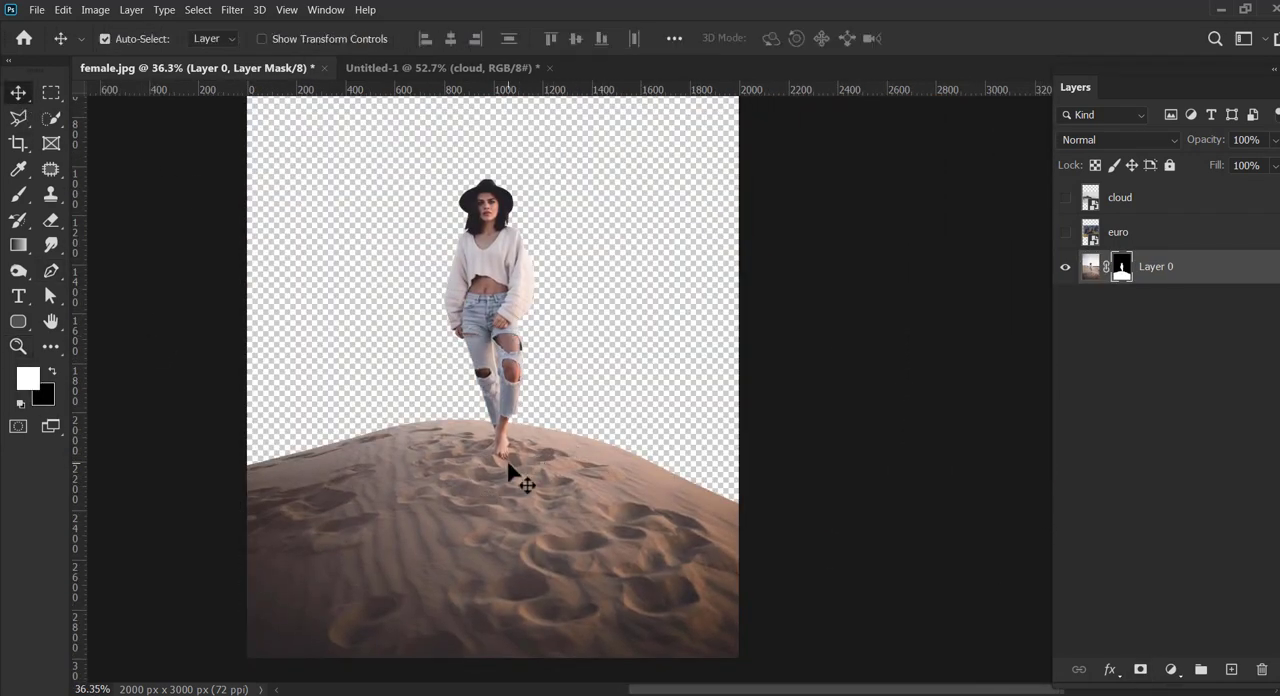
left_click_drag(508, 463, 715, 482)
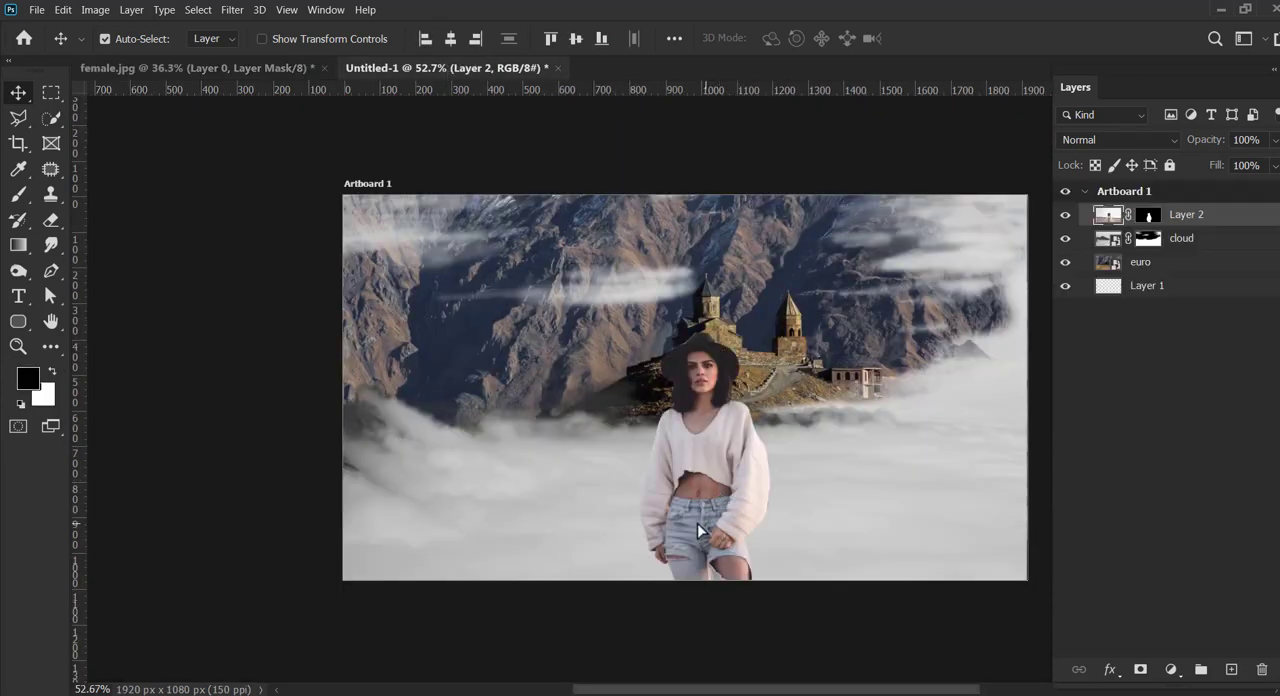
left_click_drag(699, 525, 597, 410)
Step: Turn on transform controls and scale the woman-and-dune layer down to about 51%, aligned with the artboard's left edge
left_click(304, 40)
left_click_drag(604, 228, 604, 527)
left_click_drag(964, 125, 811, 352)
left_click_drag(531, 352, 528, 540)
left_click_drag(573, 659, 586, 222)
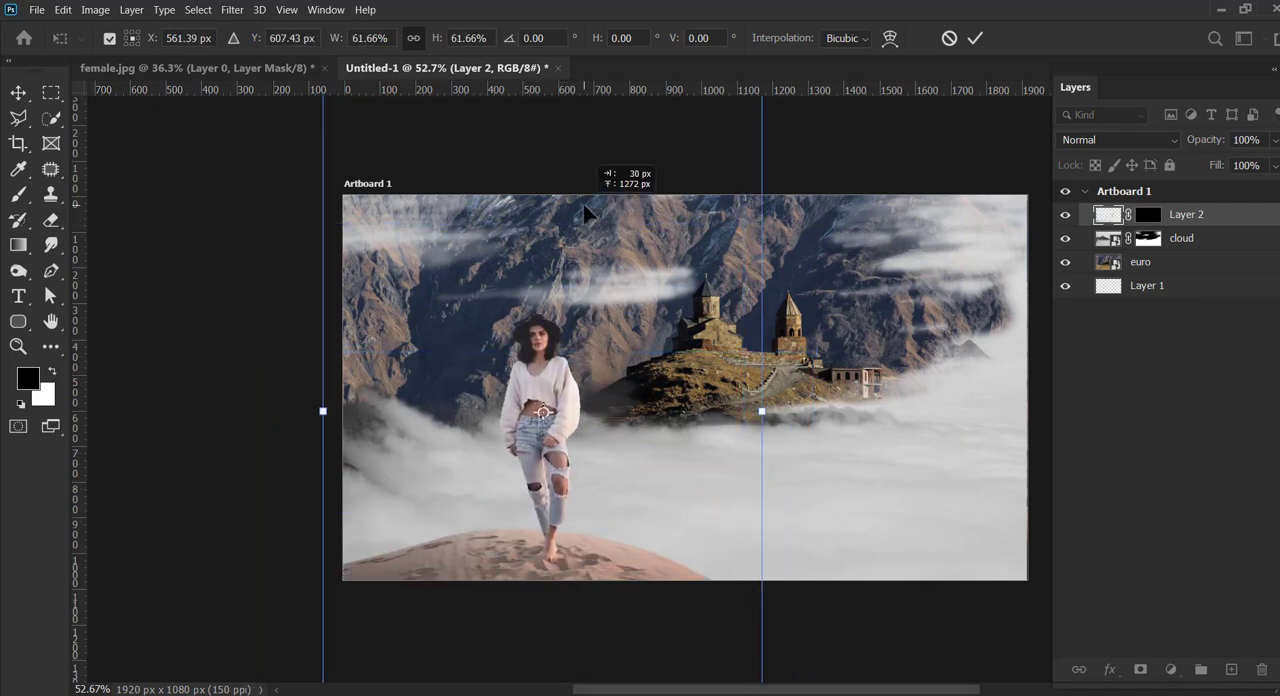
left_click_drag(757, 436, 690, 437)
mouse_move(510, 525)
left_mouse_down()
mouse_move(602, 516)
mouse_move(532, 527)
left_mouse_up()
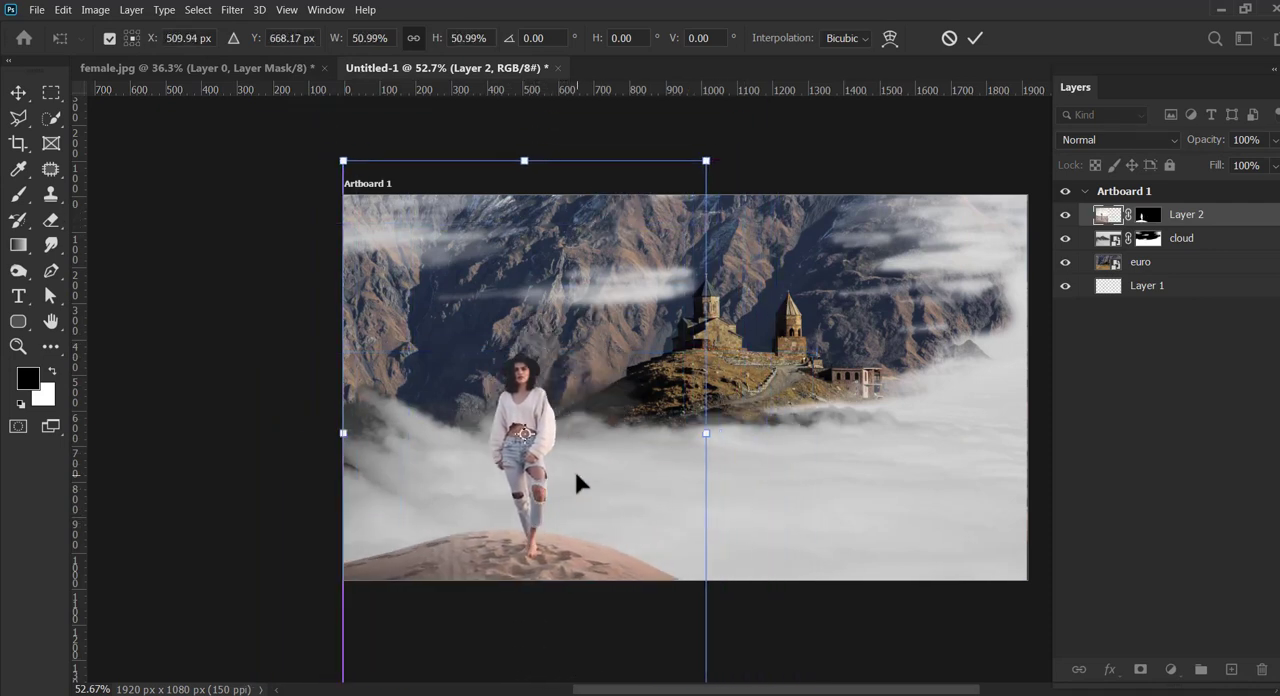
Step: Enlarge the woman-and-dune layer slightly, settle the dune in the artboard's lower-left corner, and apply the transform
left_click_drag(712, 435, 751, 437)
left_click_drag(580, 546, 568, 510)
left_click_drag(751, 402, 765, 404)
left_click_drag(590, 521, 591, 526)
left_click(974, 39)
left_click(262, 38)
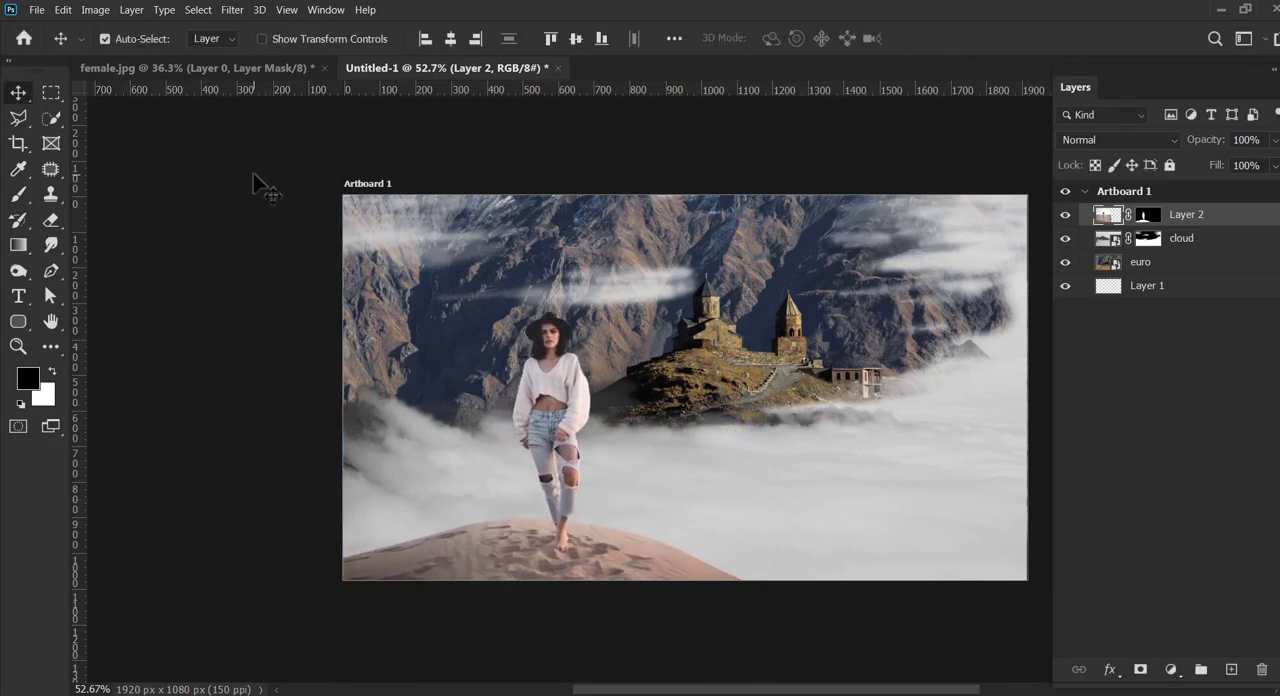
left_click(253, 176)
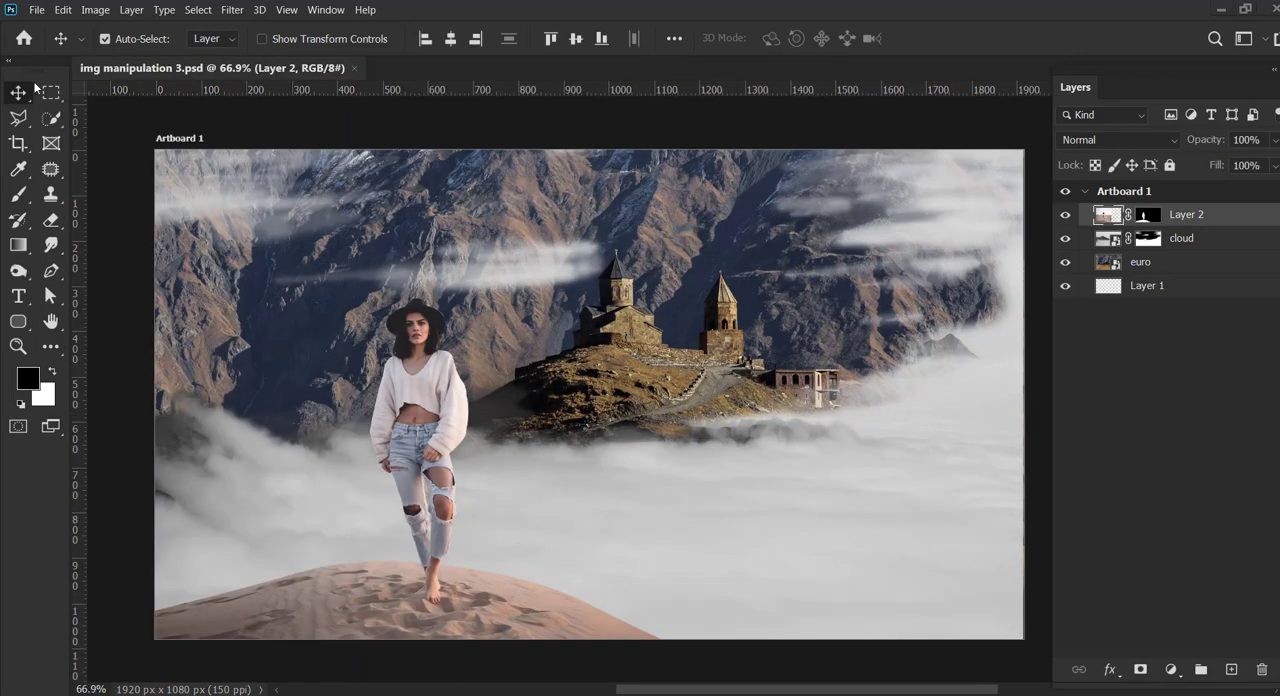
Step: Add a Color Balance adjustment above Layer 2 with midtones at Cyan-Red -8, Magenta-Green -11 and Yellow-Blue -10
left_click(41, 11)
left_click(568, 3)
left_click(1171, 669)
left_click(1190, 530)
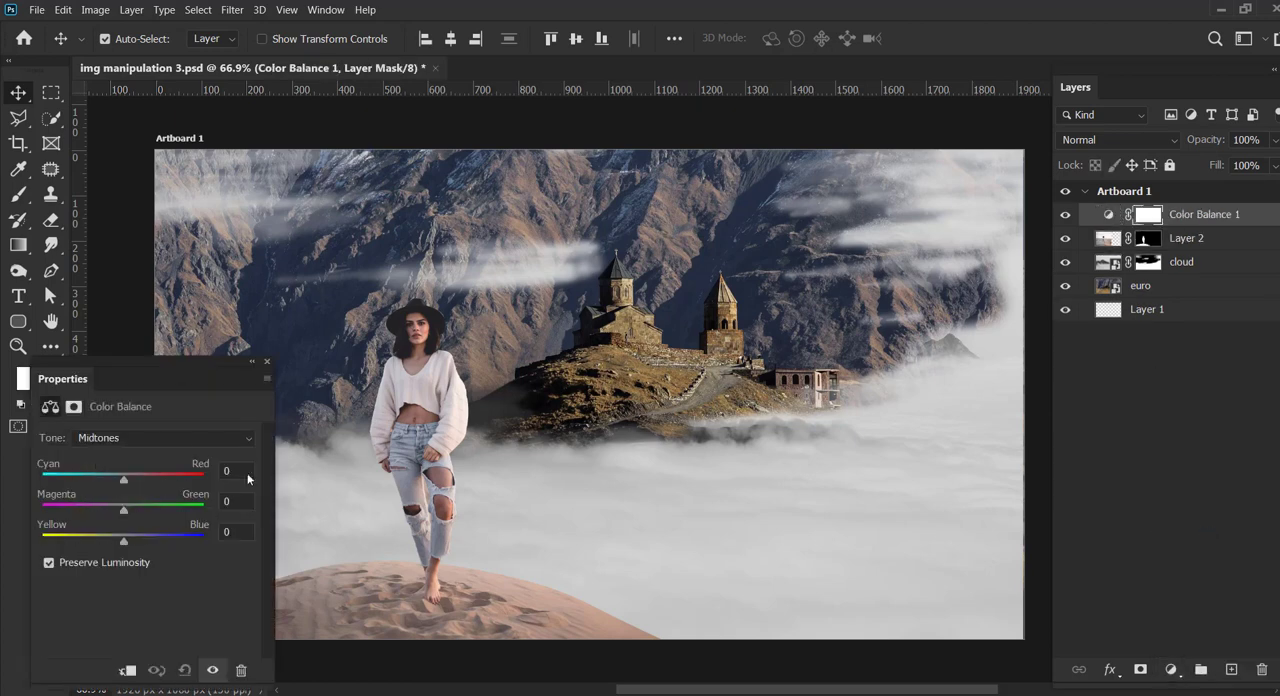
left_click_drag(143, 358, 141, 368)
left_click_drag(120, 481, 108, 481)
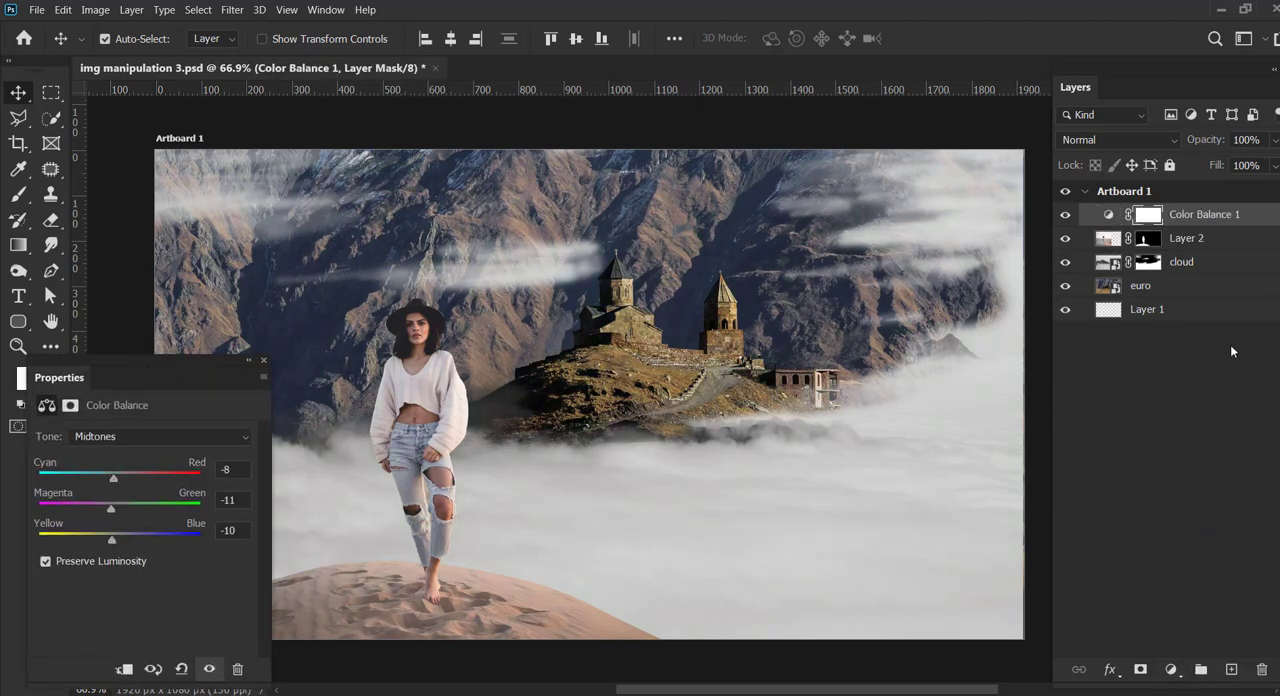
Step: Set the Color Balance shadows to Cyan-Red +8, Magenta-Green -2 and Yellow-Blue -10
left_click(160, 436)
left_click(120, 449)
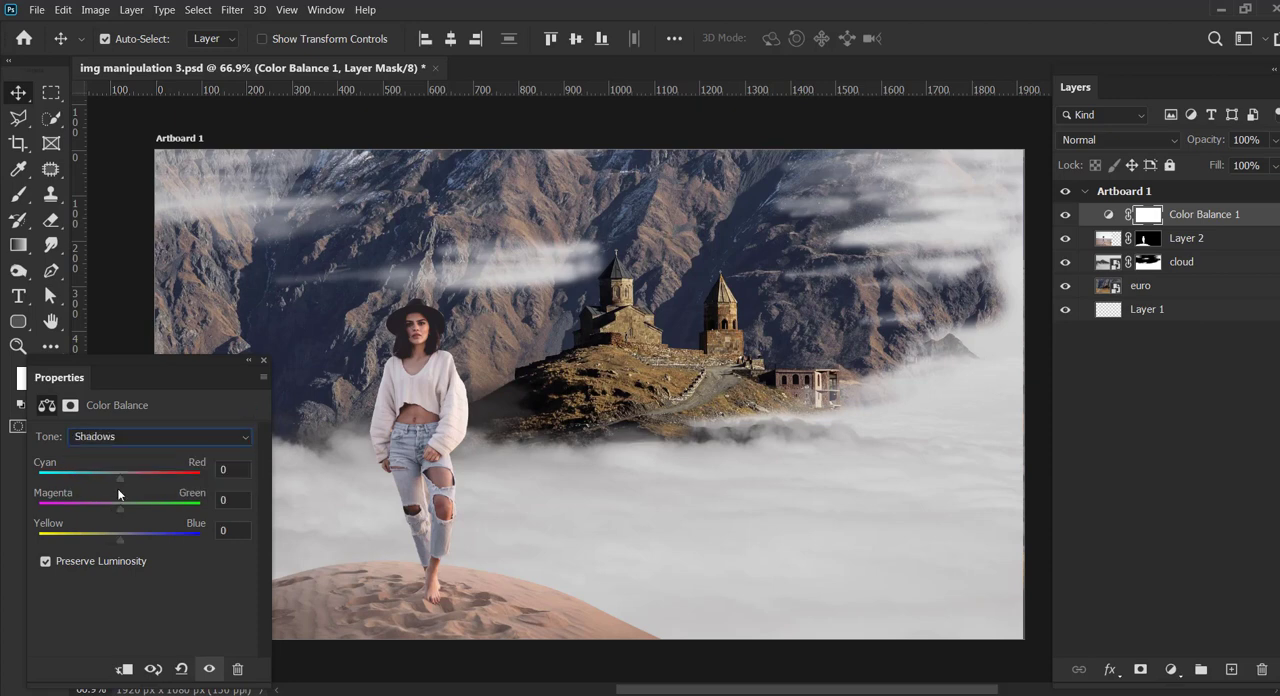
left_click_drag(121, 506, 110, 538)
left_click_drag(226, 368, 211, 389)
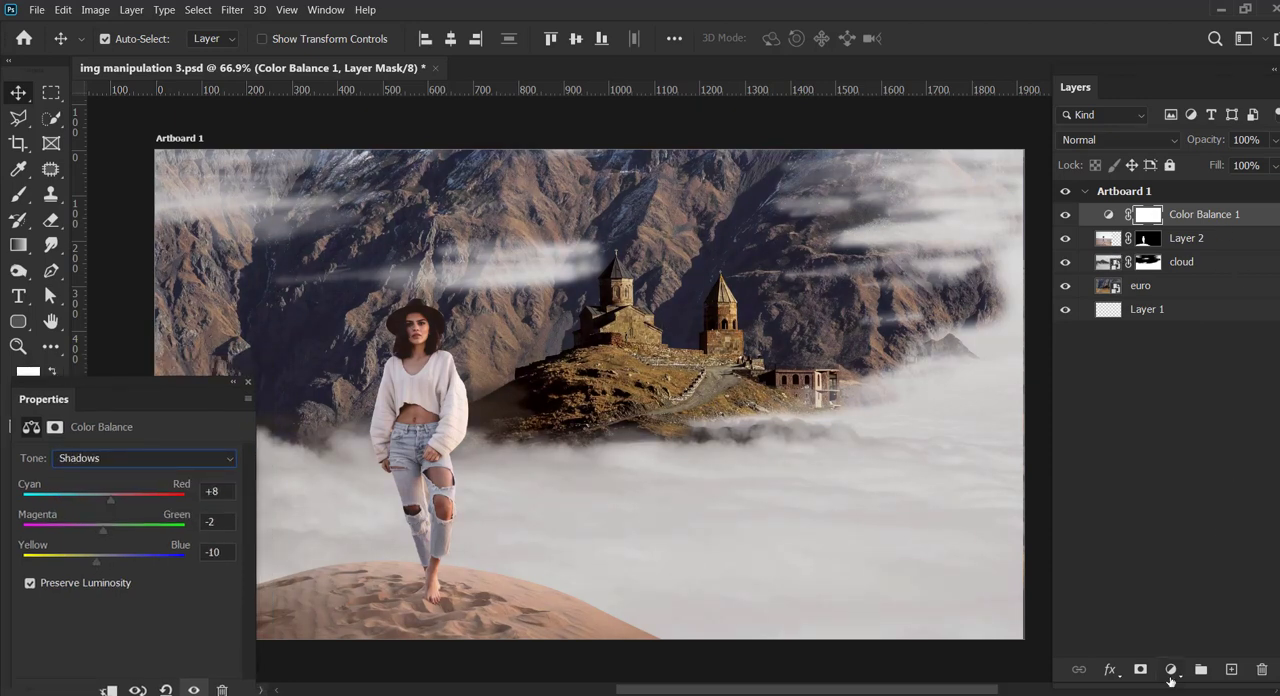
Step: Try a Color Lookup adjustment using the Moonlight.3DL table, and delete that adjustment layer
left_click(1170, 670)
left_click(1197, 585)
left_click(220, 462)
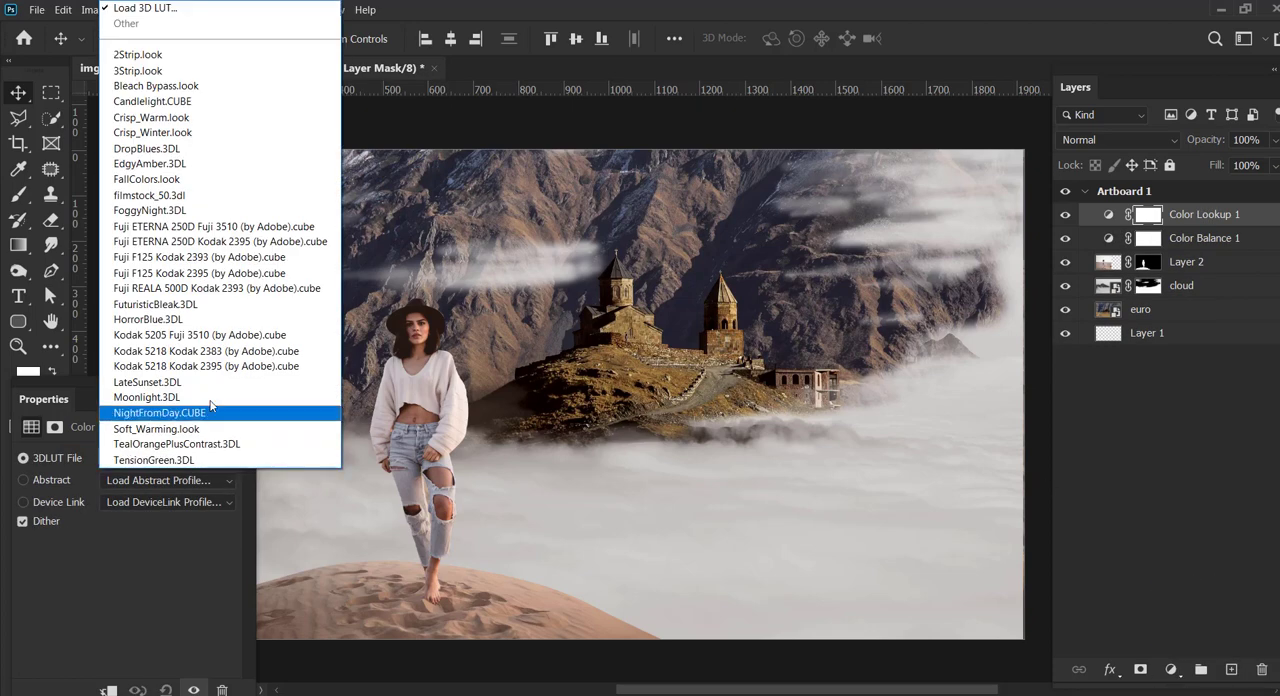
left_click(204, 396)
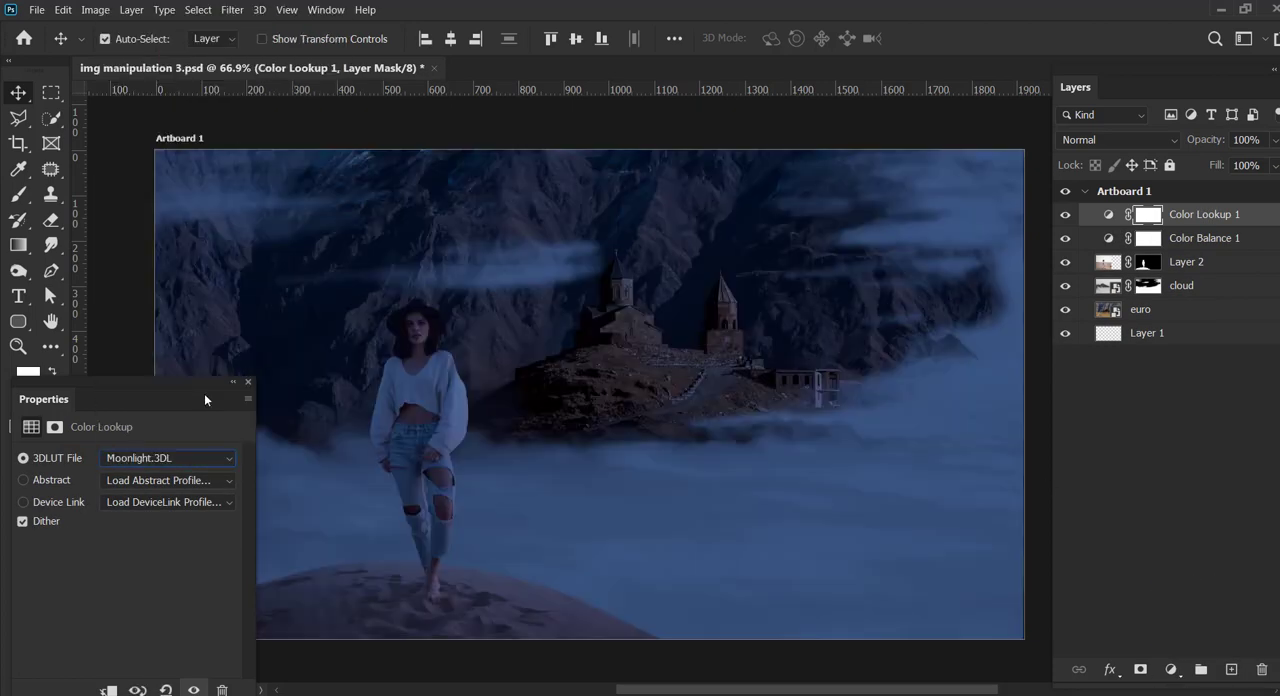
left_click(248, 381)
left_click_drag(1148, 214, 1262, 669)
left_click(603, 281)
key("Delete")
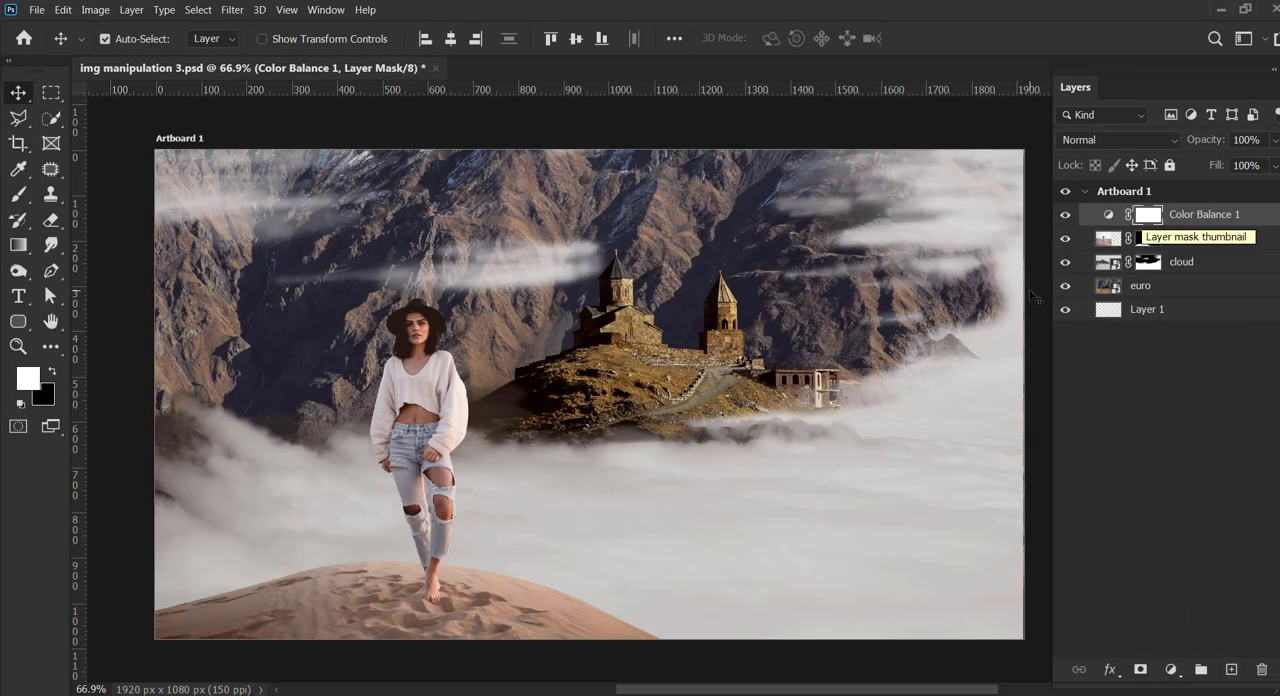
Step: Try combining Layer 2 and the cloud layer into one smart object, check its visibility, and undo the conversion
left_click(1170, 262)
left_click(1065, 264)
left_click(1065, 264)
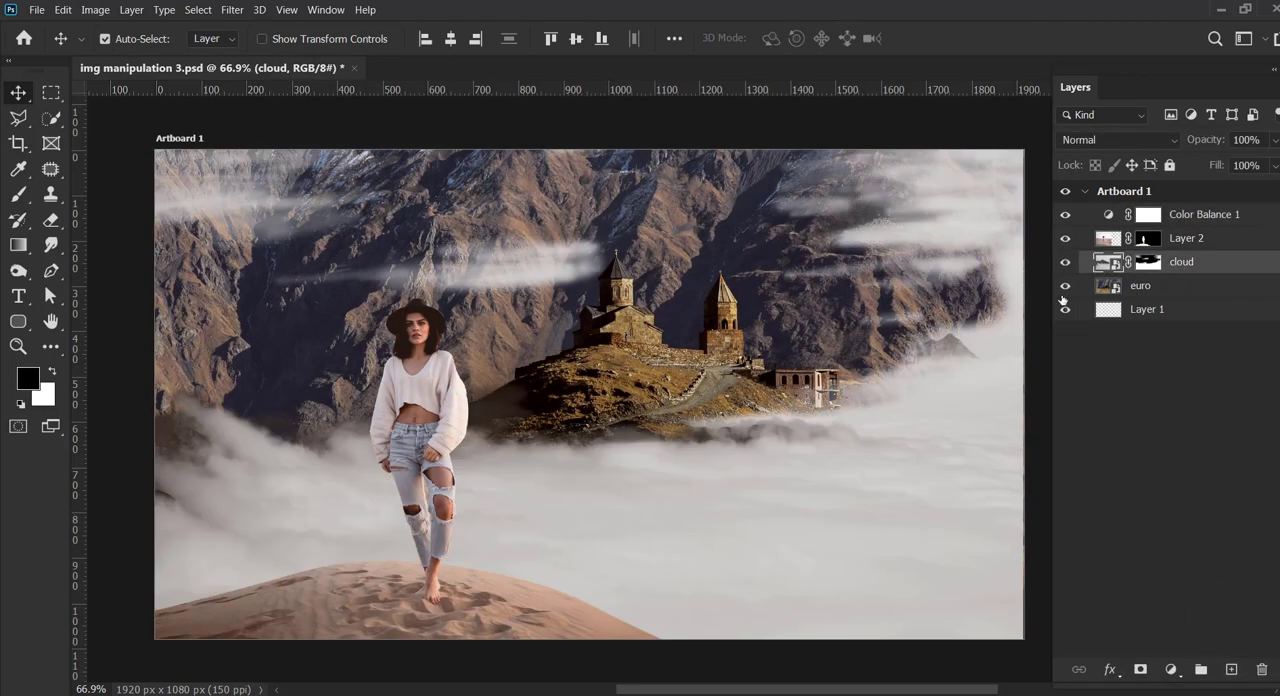
left_click(1226, 242, "ctrl")
right_click(1226, 242)
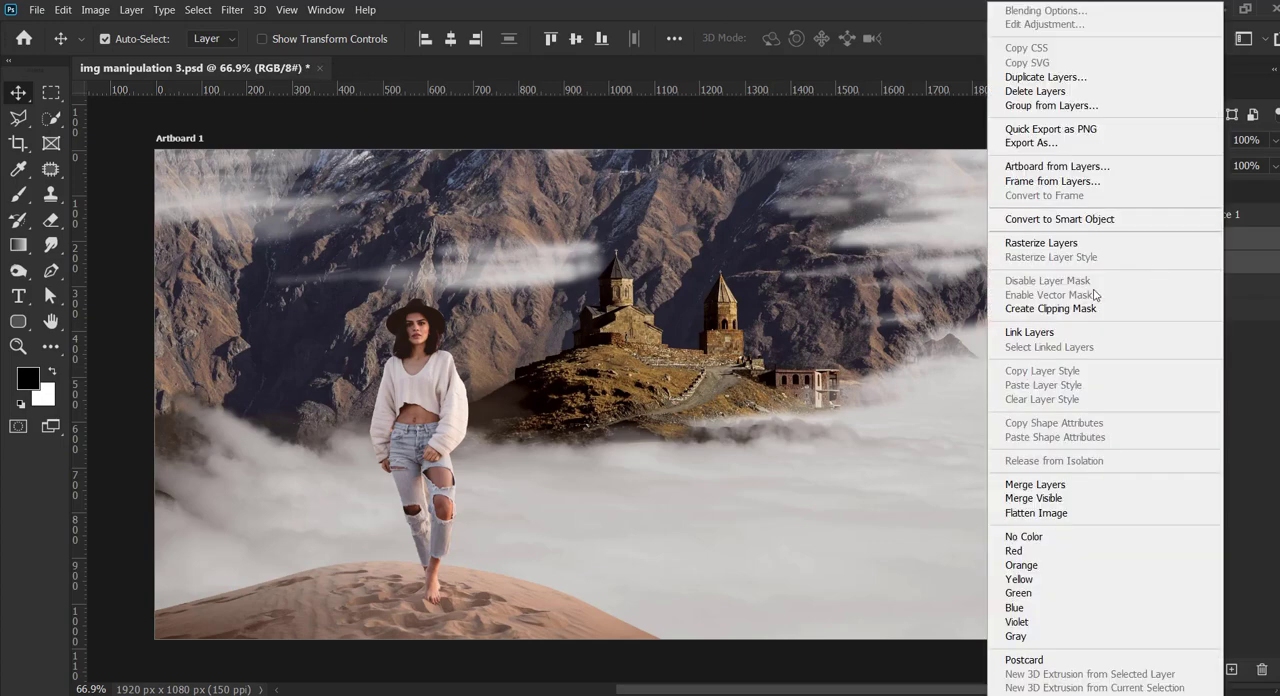
left_click(1092, 219)
left_click(1065, 241)
left_click(1065, 241)
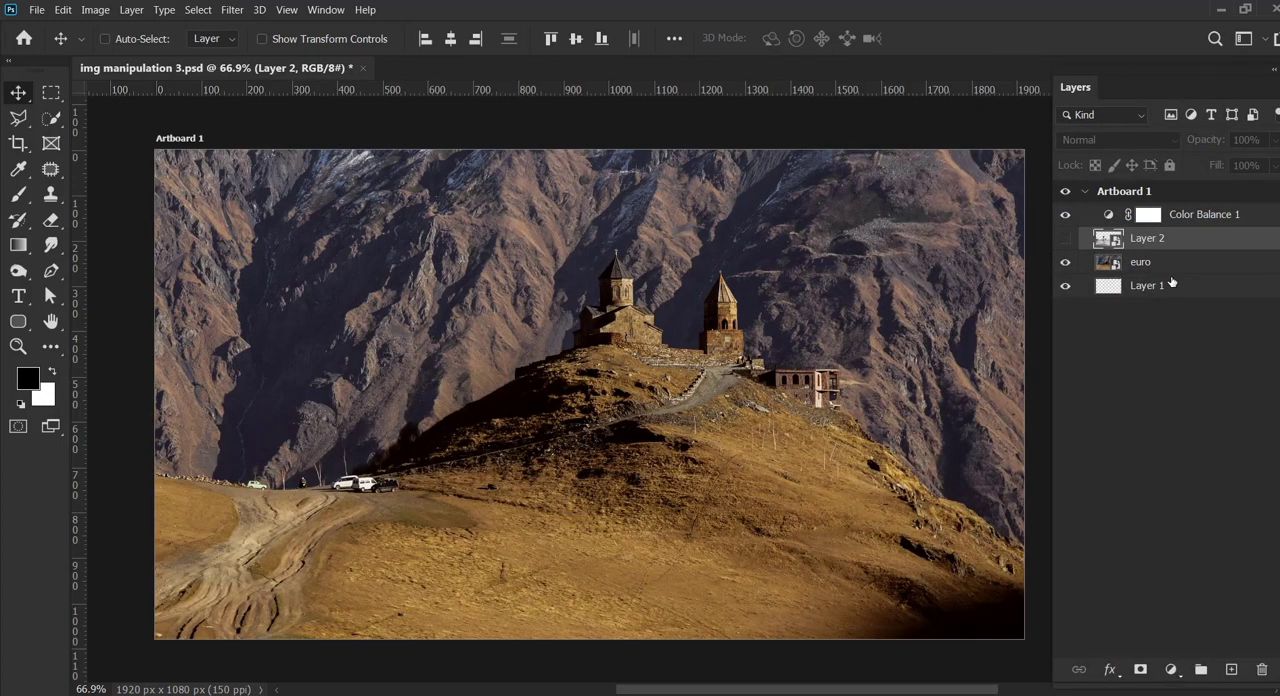
left_click(1067, 243)
key("ctrl+z")
Step: Convert the cloud and euro layers together into a single smart object
left_click(1194, 290)
left_click(1198, 266, "ctrl")
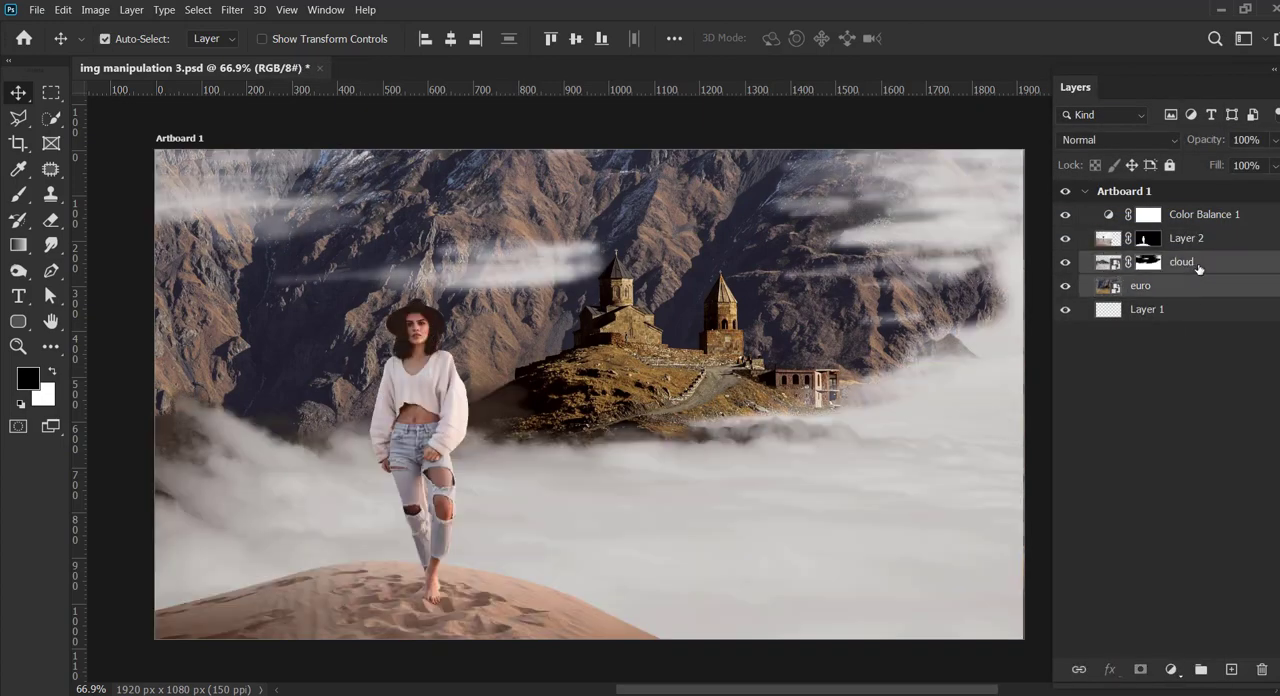
right_click(1197, 266)
left_click(1025, 161)
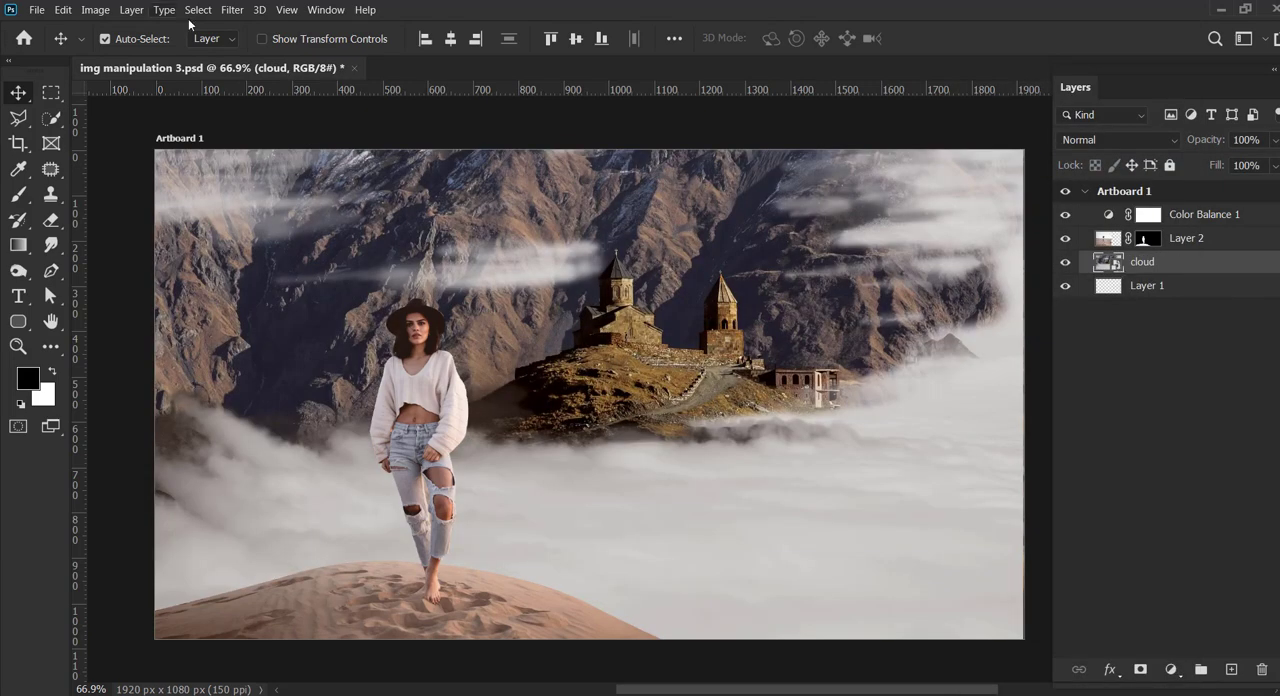
Step: Apply a Gaussian Blur with a radius of 7.8 pixels to the combined cloud background smart object
left_click(244, 12)
mouse_move(423, 191)
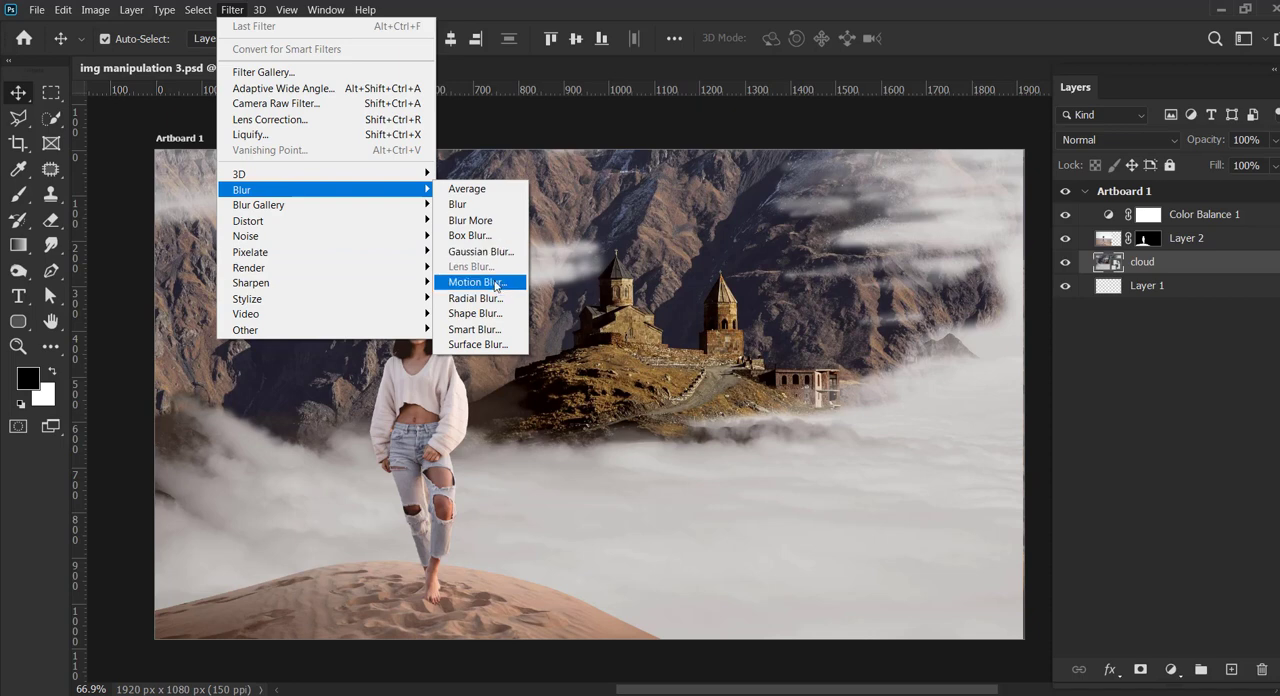
left_click(478, 252)
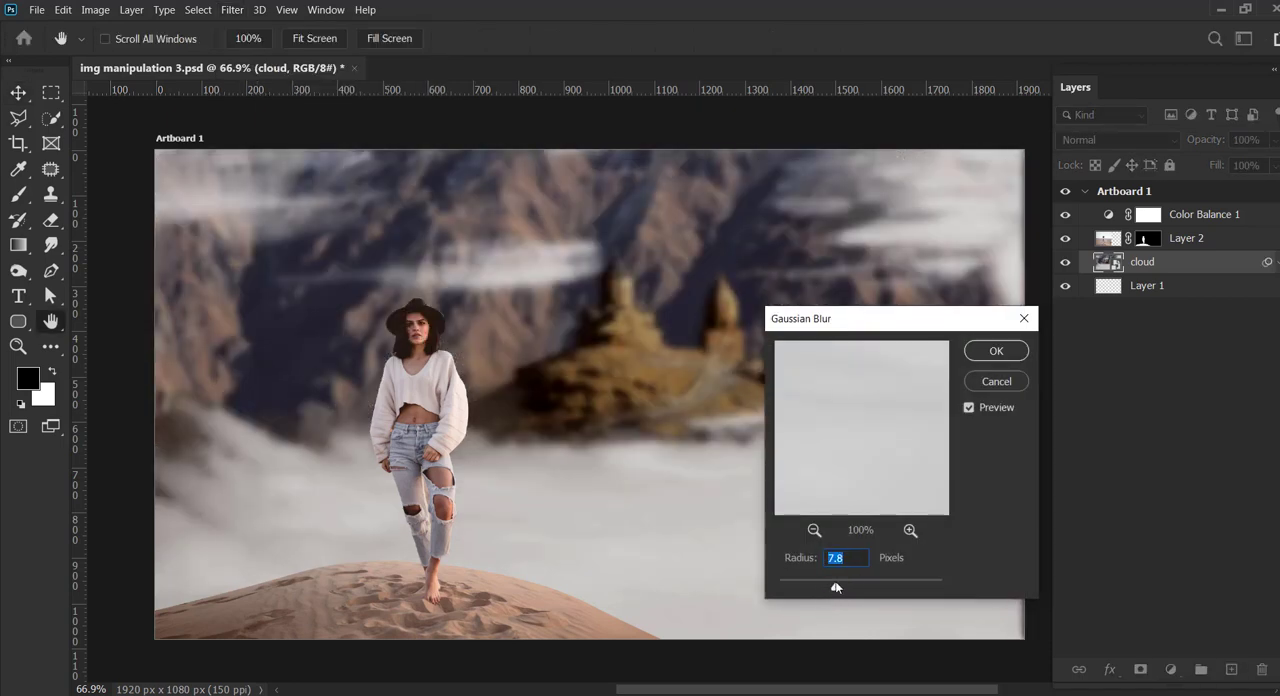
left_click(1015, 349)
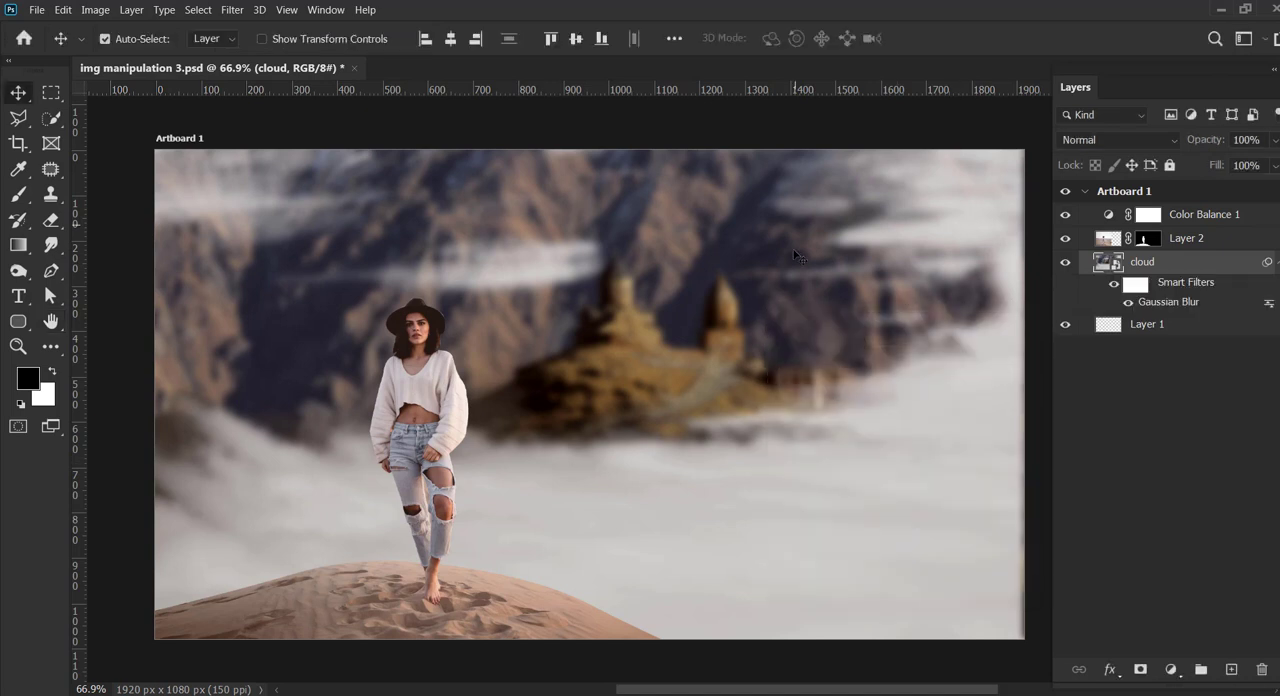
Step: Add a Photo Filter adjustment above Color Balance 1 with a custom medium blue color and 66% density
left_click(1250, 220)
left_click(1170, 670)
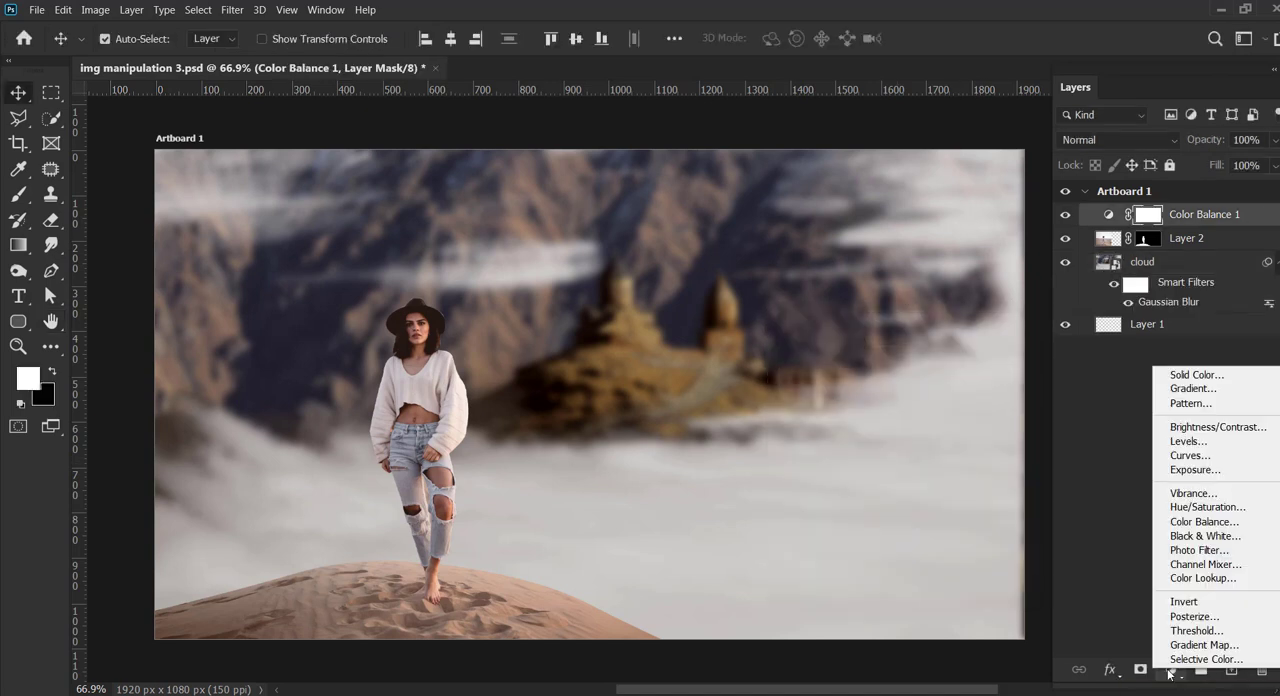
left_click(1199, 550)
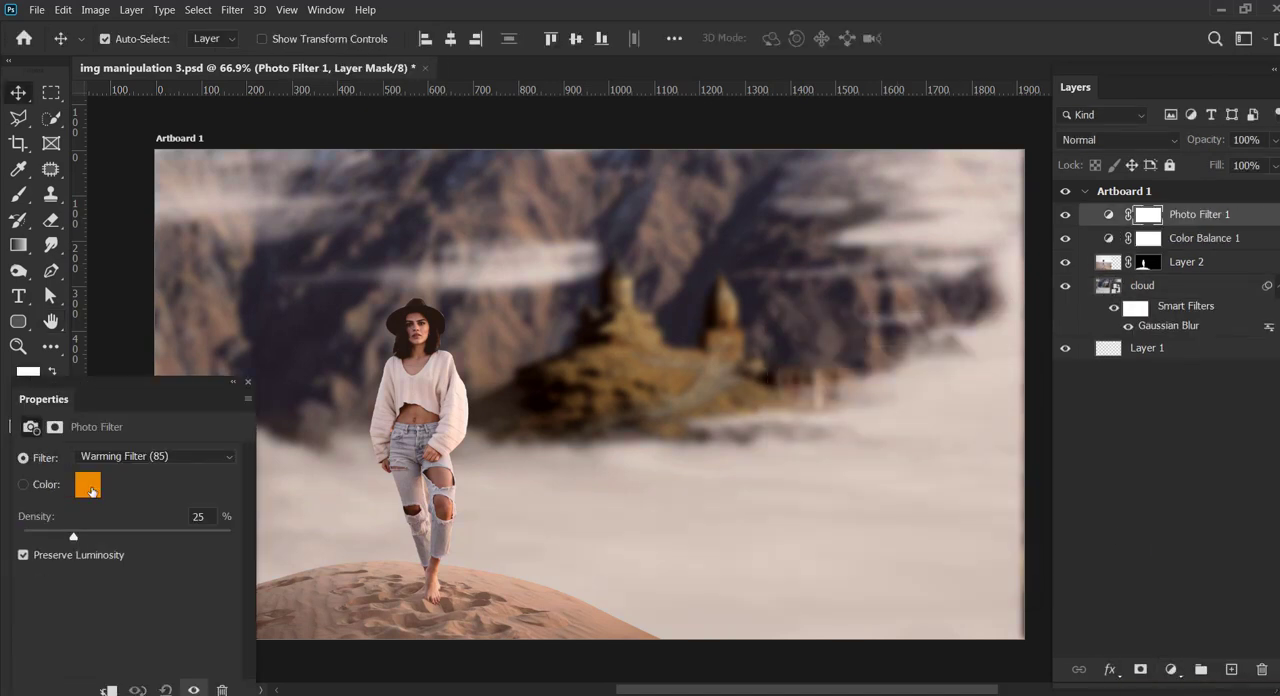
left_click(87, 484)
left_click(855, 435)
left_click(861, 427)
left_click_drag(982, 411, 984, 454)
left_click(1121, 387)
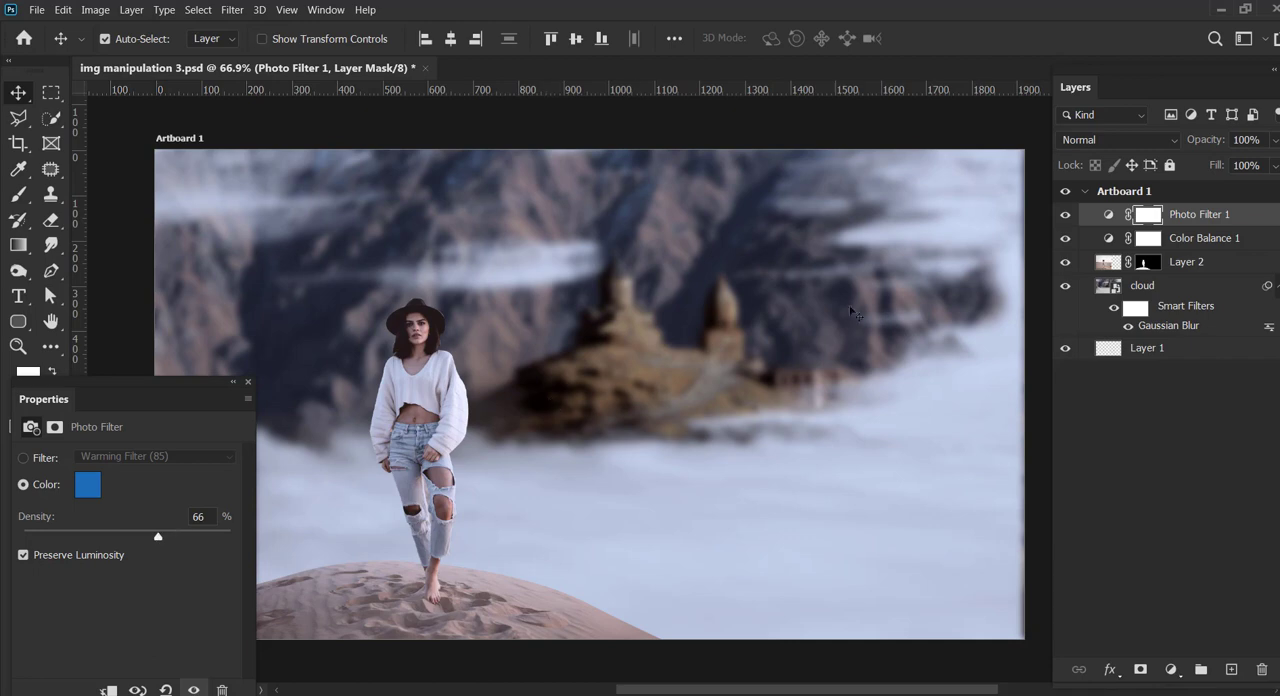
Step: Add a Color Lookup adjustment above the Photo Filter using the Moonlight.3DL table, and check its effect
left_click(1171, 671)
left_click(1195, 583)
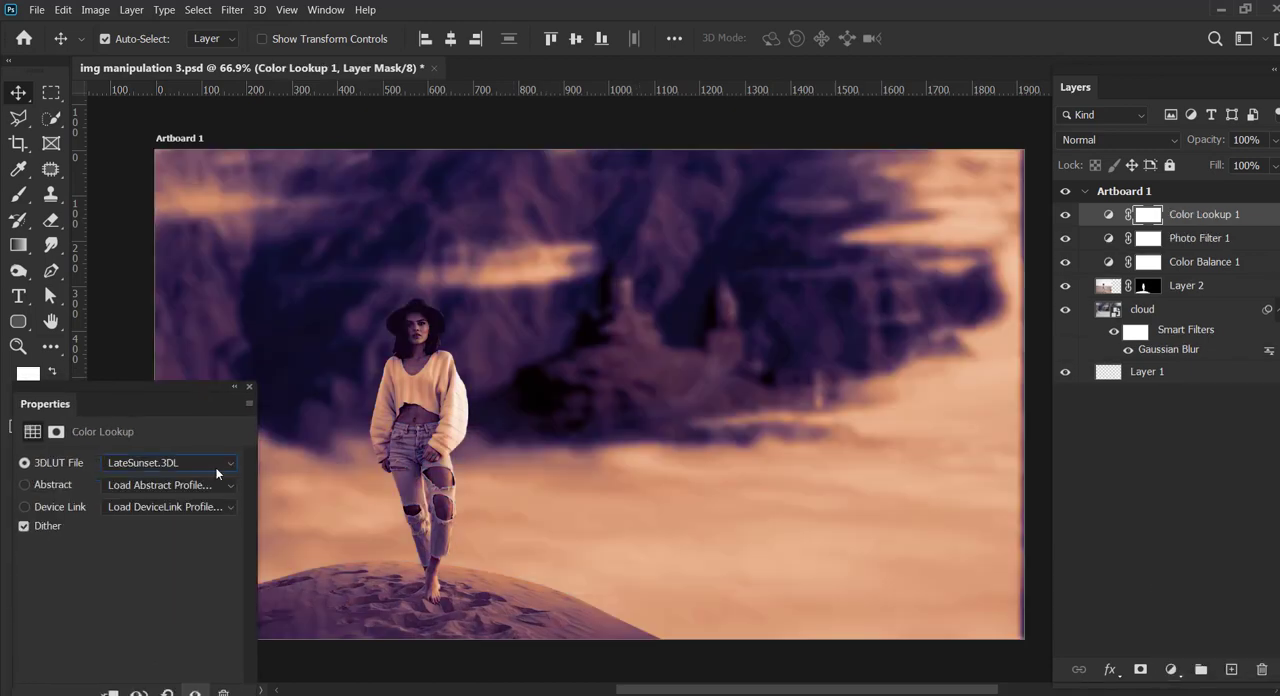
left_click(217, 463)
left_click(201, 398)
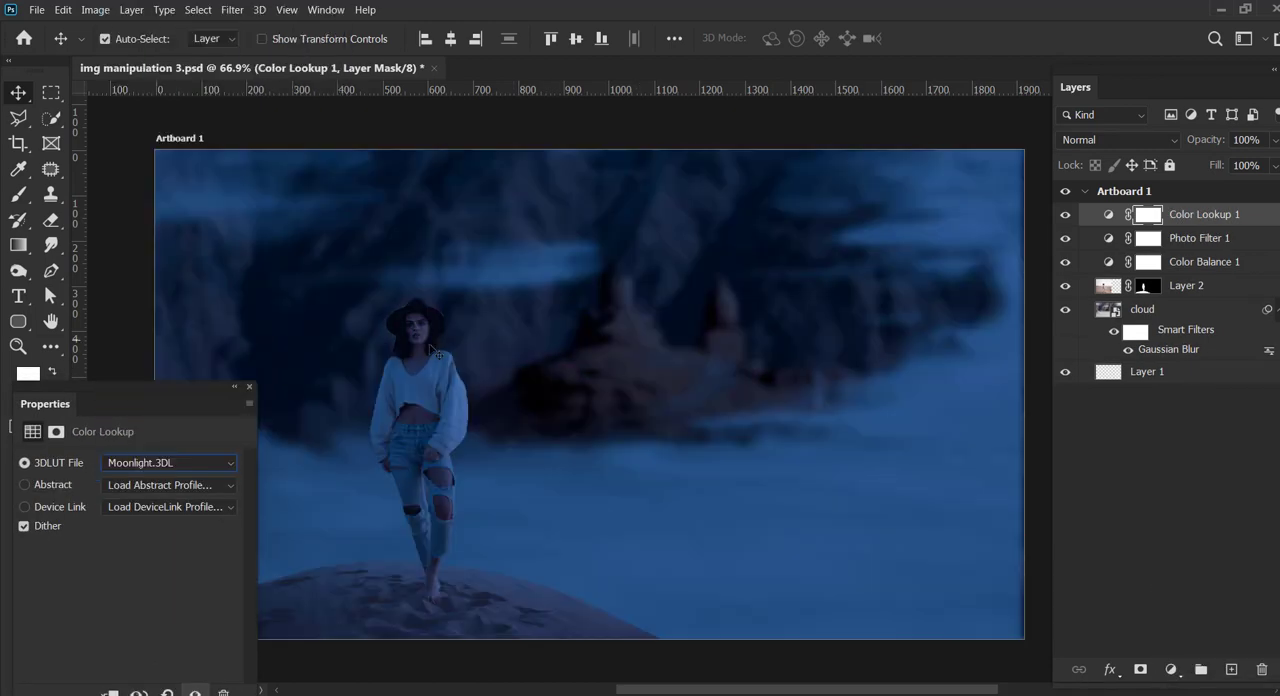
left_click(1064, 216)
left_click(1064, 216)
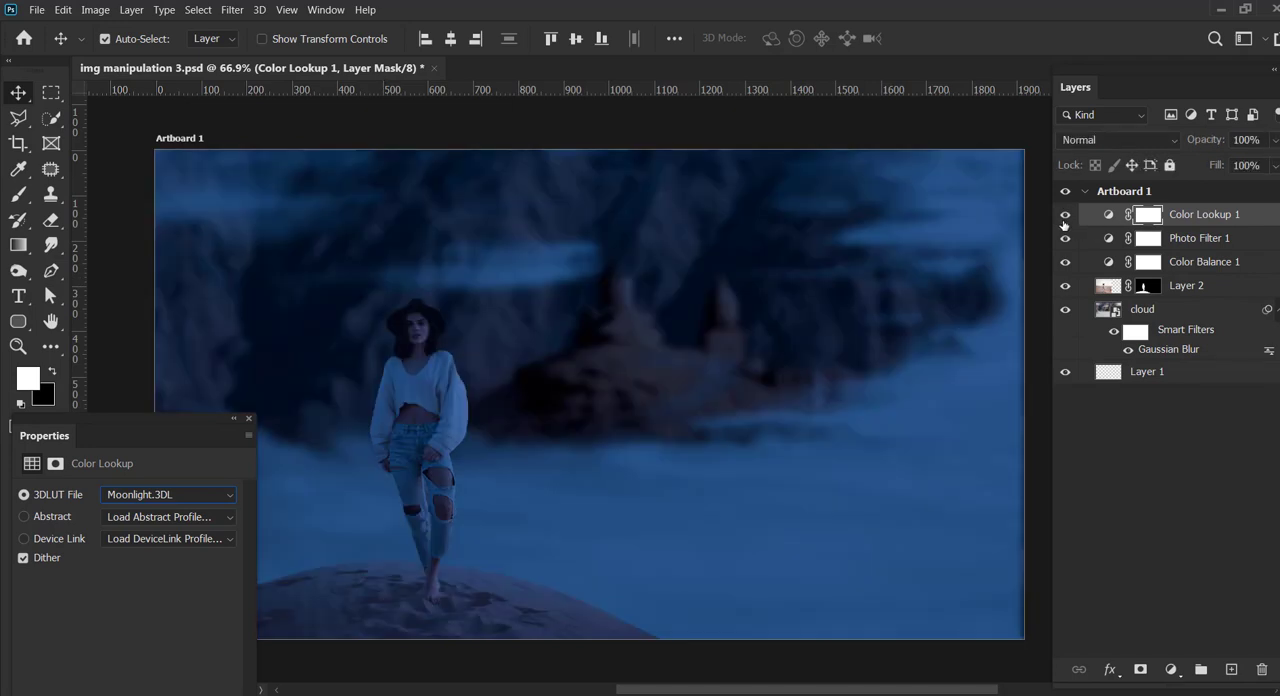
Step: Paint black over the woman on the Color Lookup 1 mask with a soft brush at 29% opacity and 37% flow
left_click(1147, 216)
left_click_drag(142, 424, 130, 470)
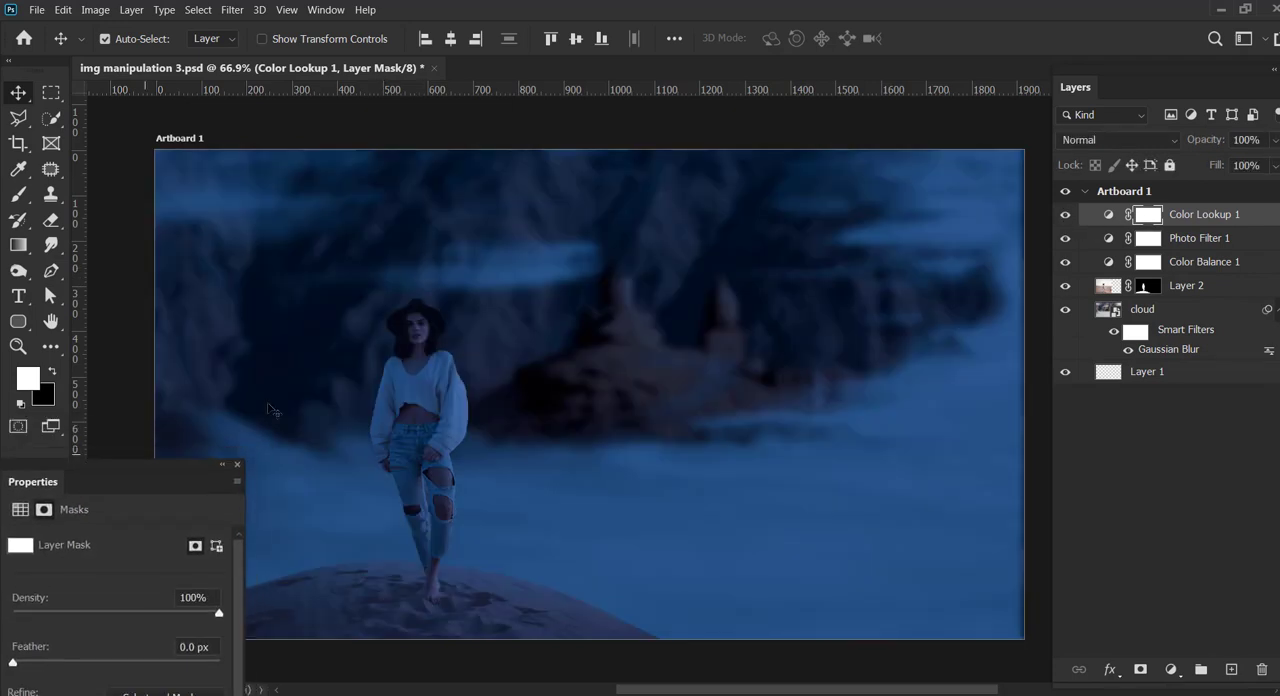
left_click(38, 380)
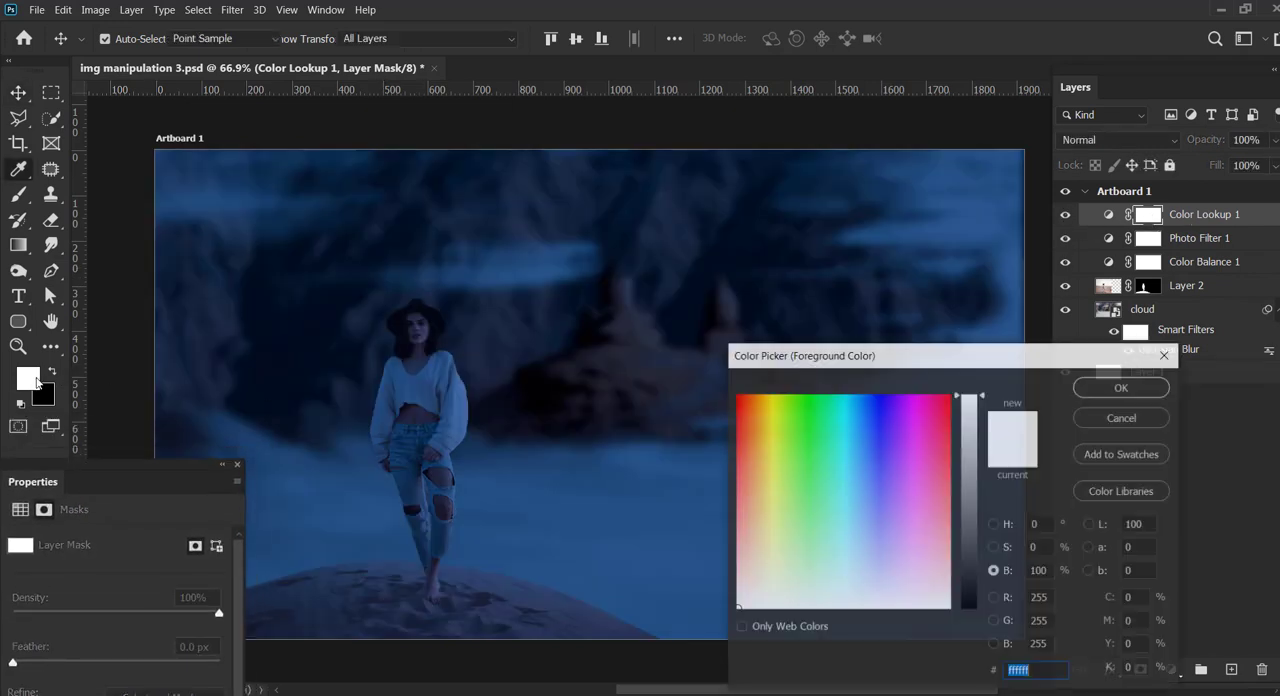
left_click(1073, 383)
key("b")
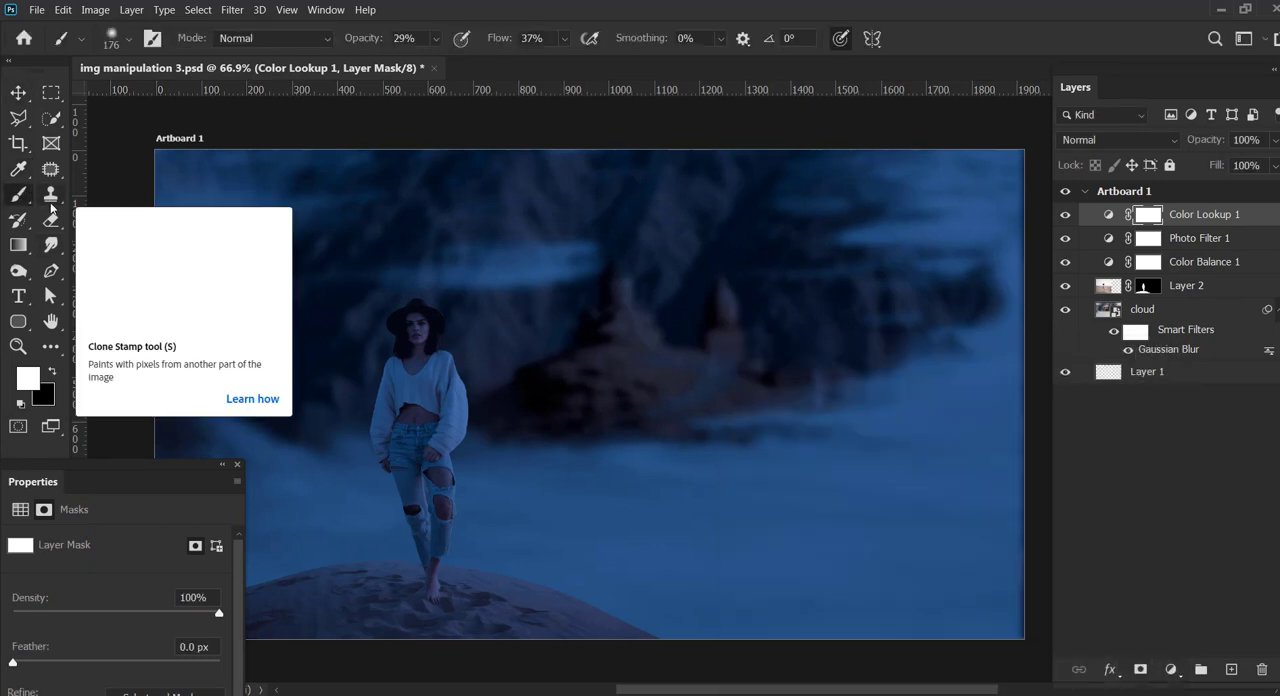
left_click(127, 40)
left_click(78, 8)
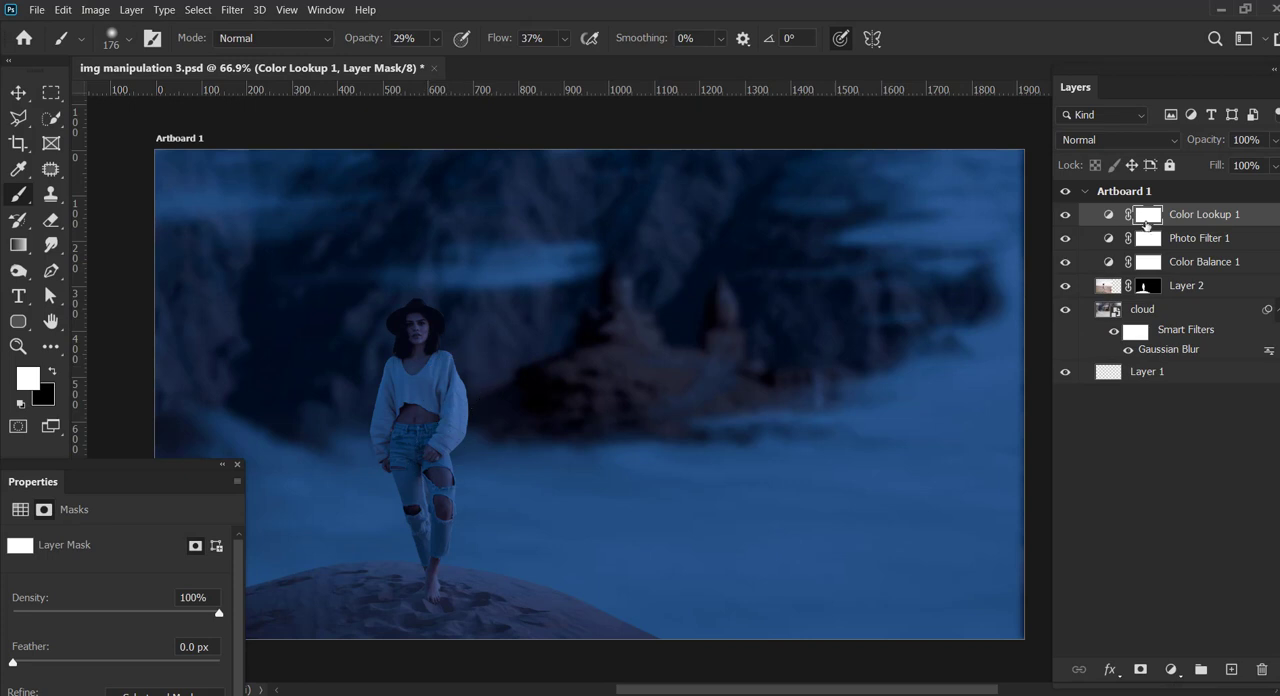
key("x")
mouse_move(418, 328)
left_mouse_down()
mouse_move(438, 408)
mouse_move(440, 372)
mouse_move(434, 449)
mouse_move(448, 453)
mouse_move(449, 525)
mouse_move(420, 460)
left_mouse_up()
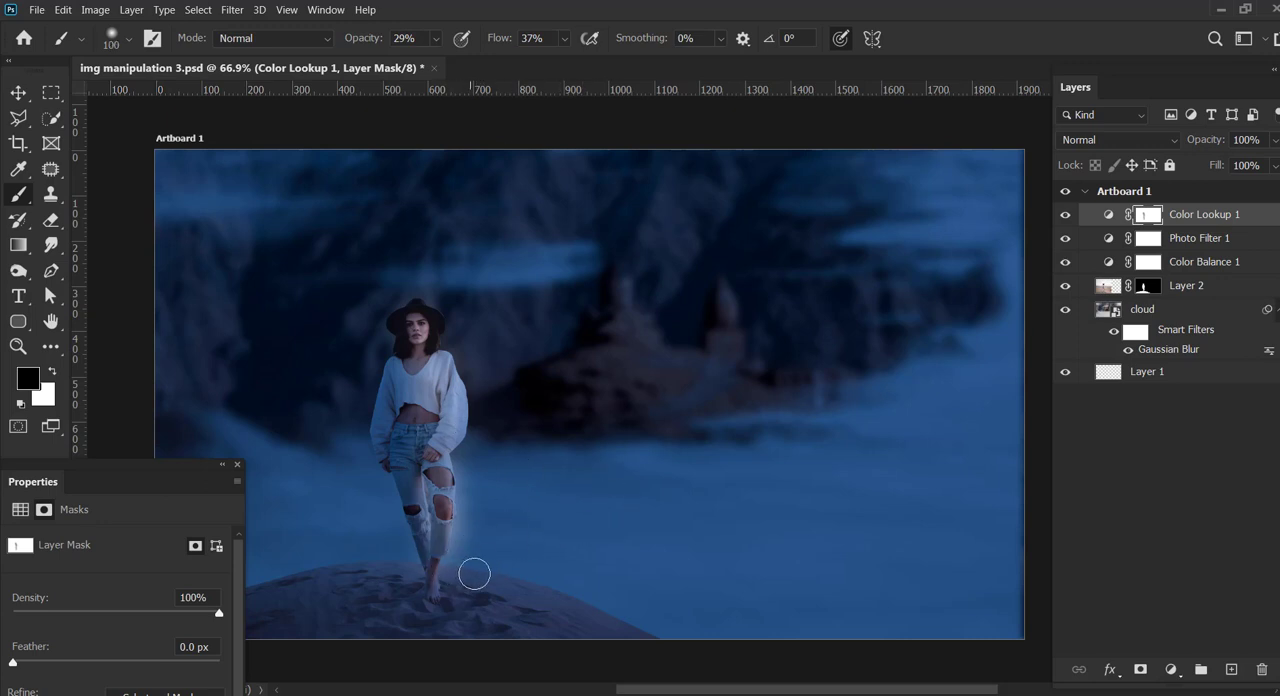
Step: Brush black at 15% opacity over the dune around the woman's feet on the Color Lookup 1 mask to lighten its surface
key("bracketright")
key("bracketright")
key("bracketright")
key("bracketright")
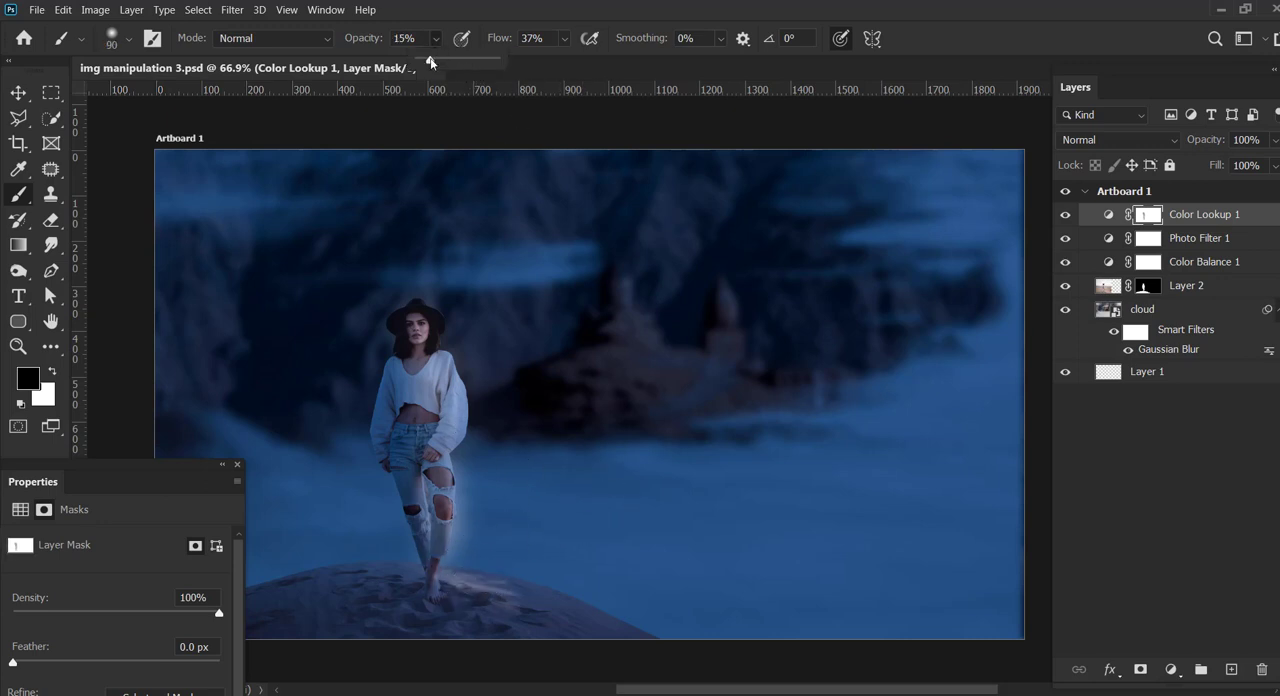
key("1")
key("5")
mouse_move(467, 576)
left_mouse_down()
mouse_move(457, 590)
mouse_move(488, 595)
left_mouse_up()
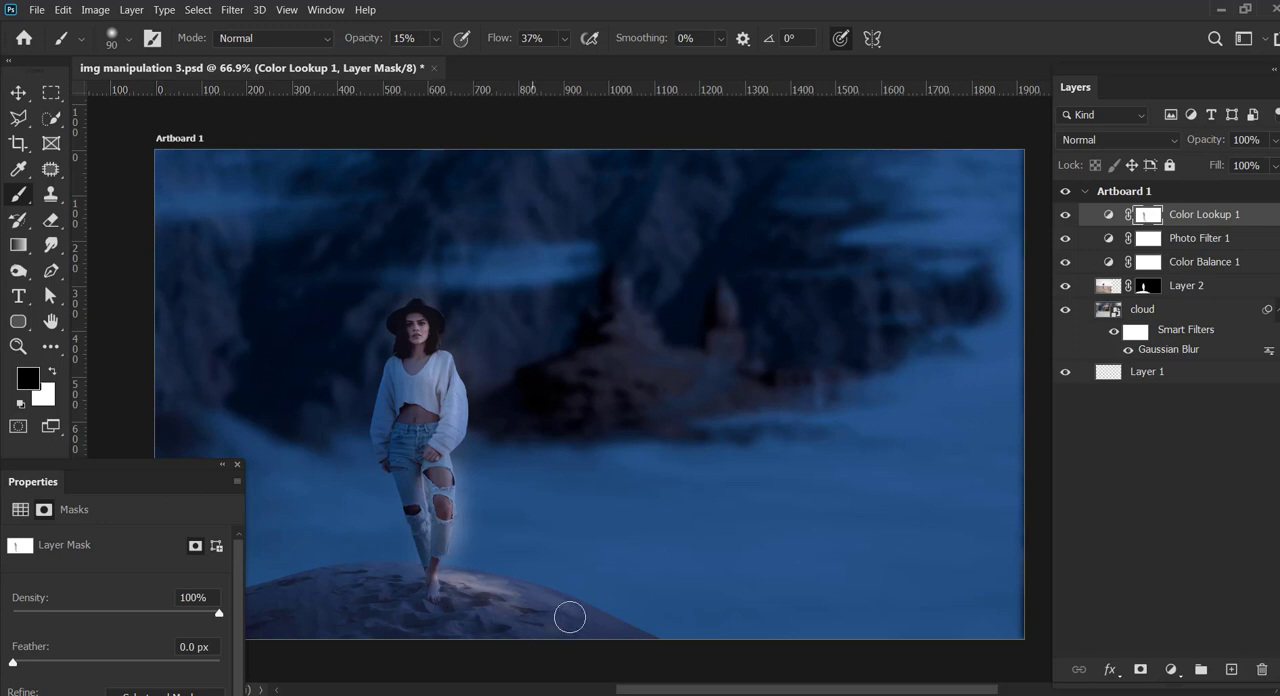
left_click_drag(569, 617, 557, 596)
mouse_move(401, 576)
left_mouse_down()
mouse_move(483, 599)
mouse_move(494, 615)
mouse_move(477, 633)
mouse_move(369, 583)
mouse_move(399, 572)
left_mouse_up()
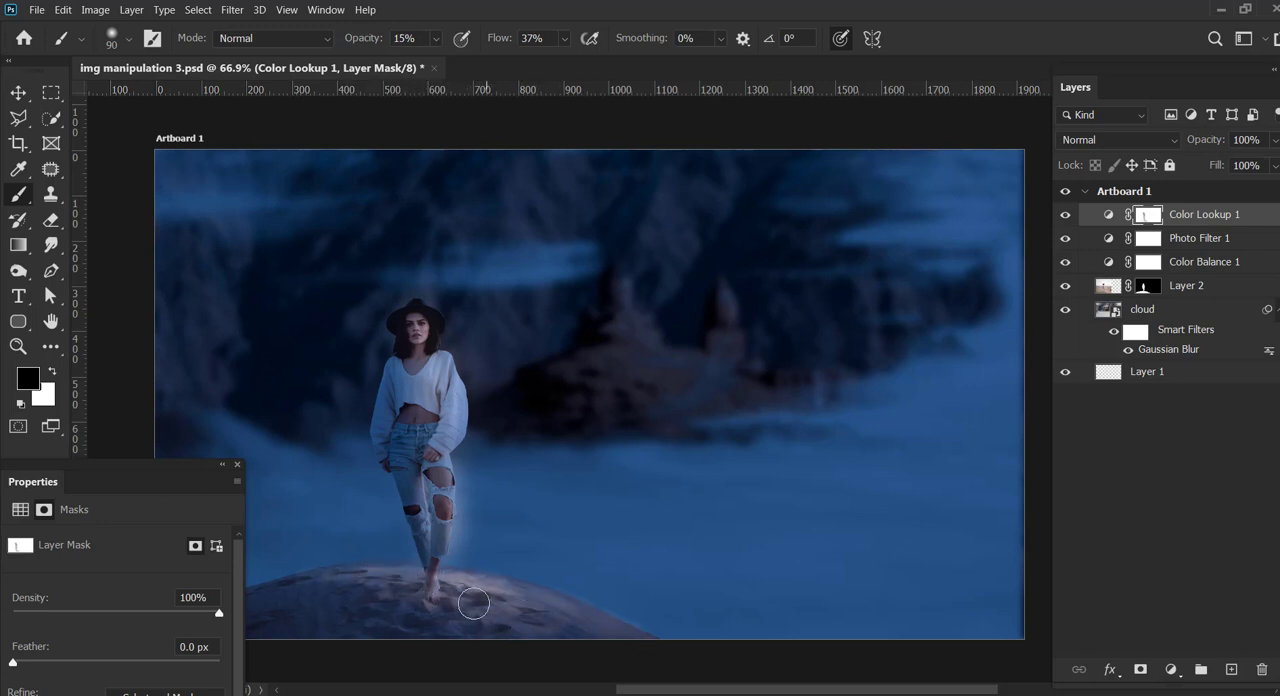
mouse_move(468, 599)
left_mouse_down()
mouse_move(569, 602)
mouse_move(634, 635)
left_mouse_up()
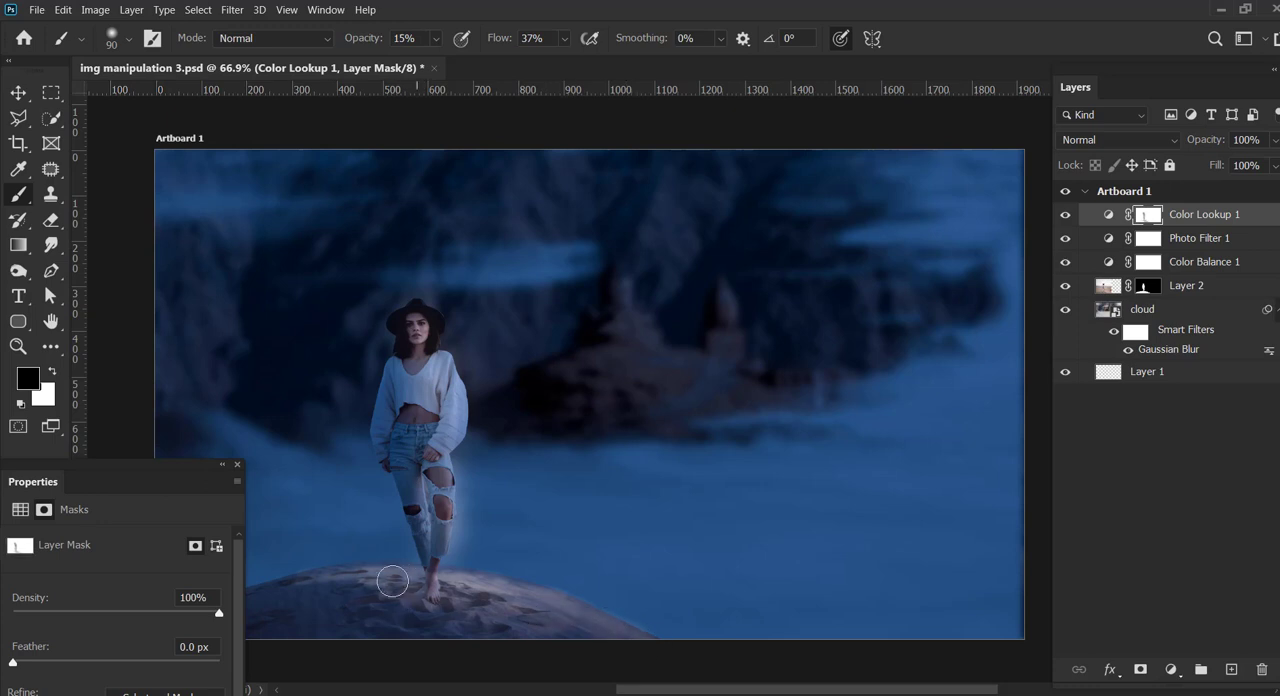
left_click_drag(182, 465, 136, 559)
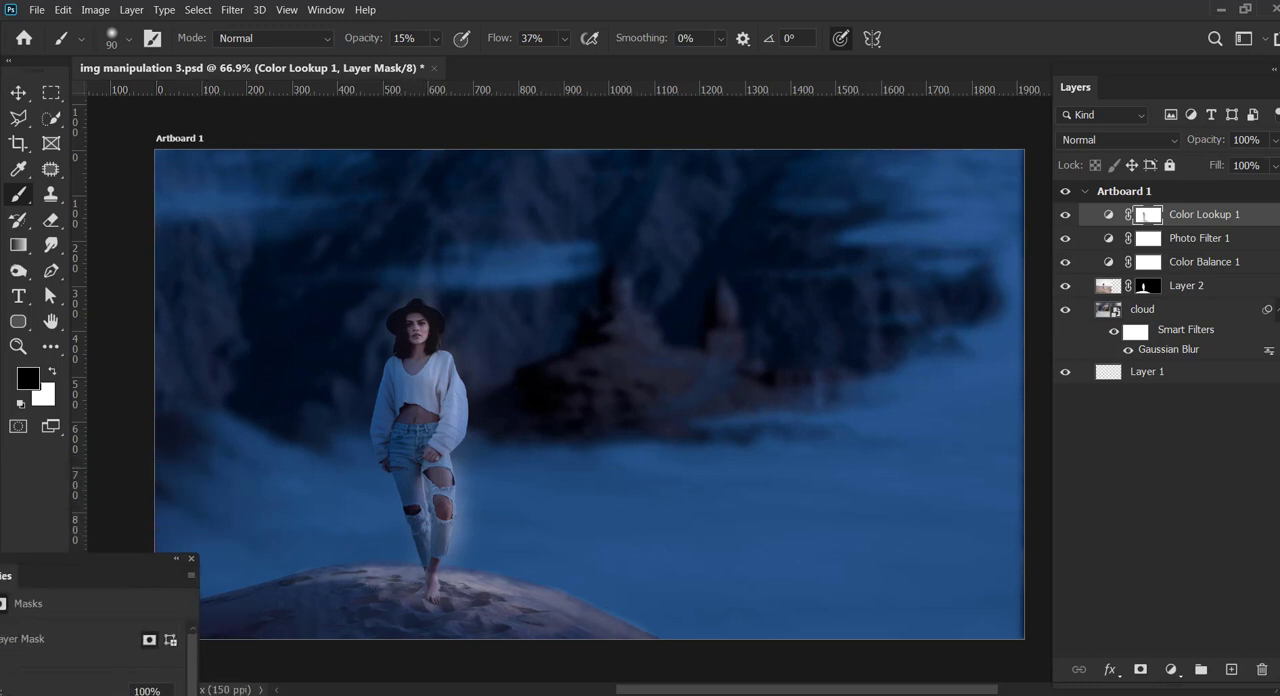
Step: Add new layers above Layer 2 and paint a black shadow from the woman's feet across the dune at 65% opacity and 70% flow
left_click(1256, 262)
left_click(1250, 286)
left_click(1231, 670)
left_click(1231, 670)
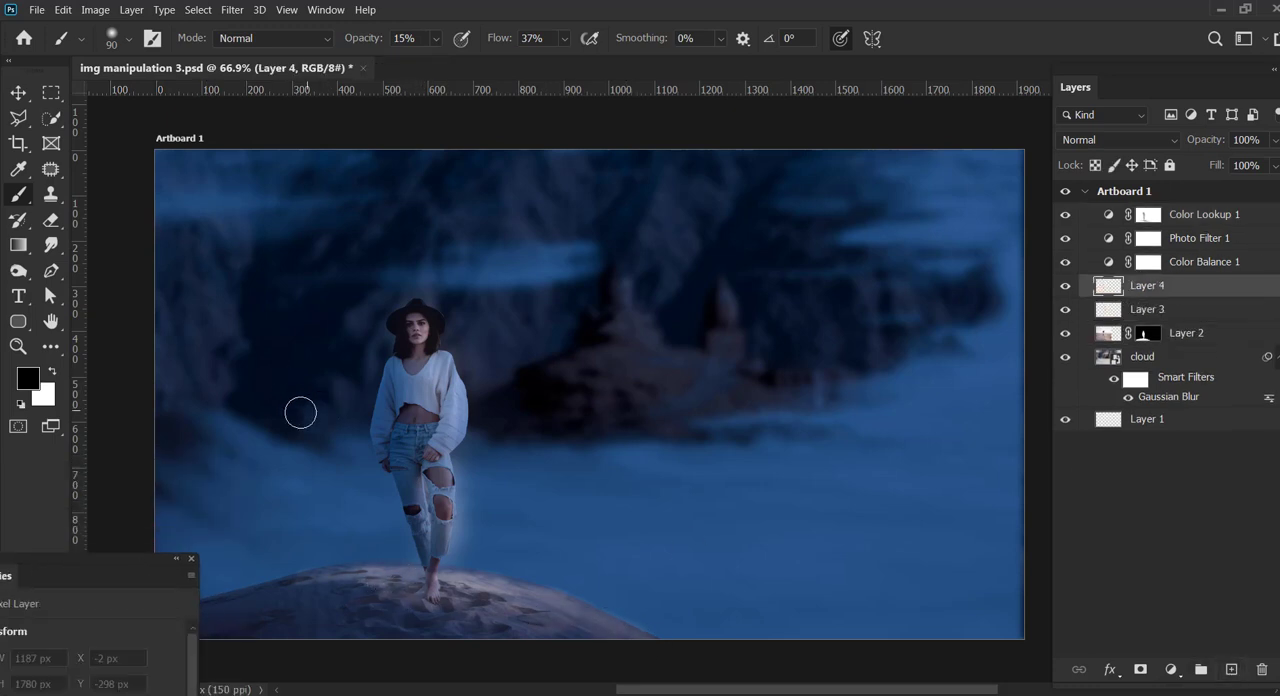
left_click_drag(376, 607, 305, 612)
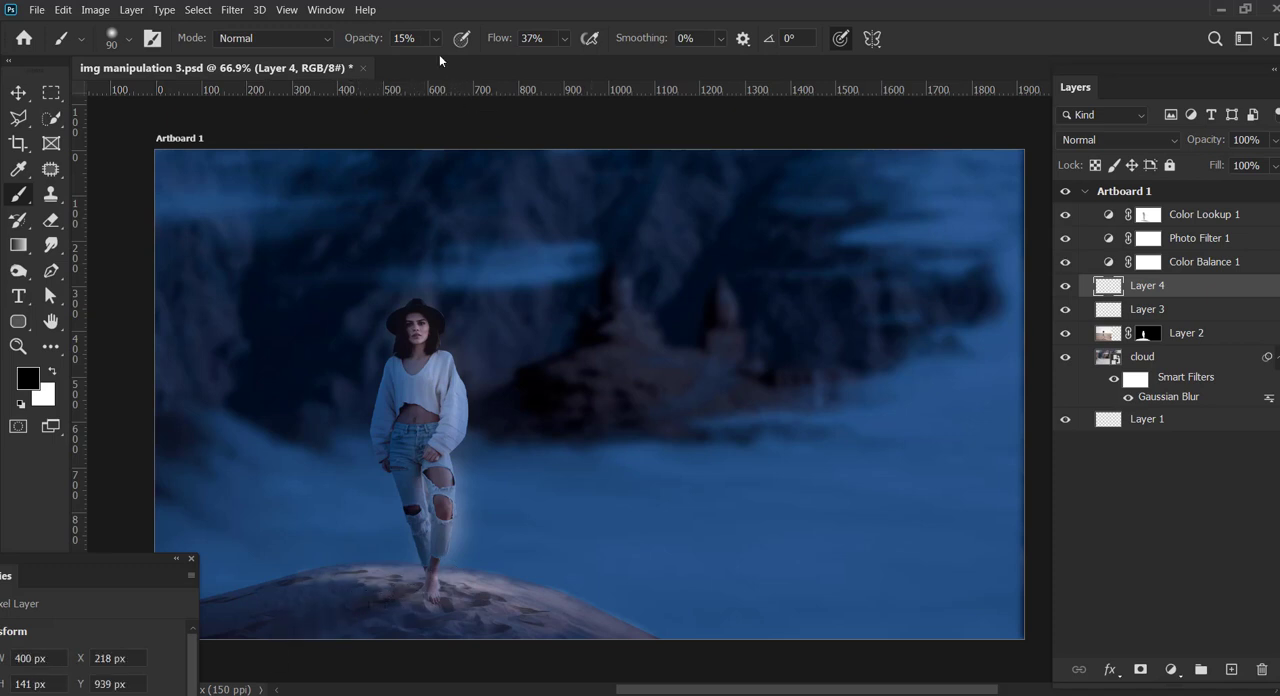
left_click_drag(436, 39, 478, 61)
left_click_drag(565, 39, 601, 60)
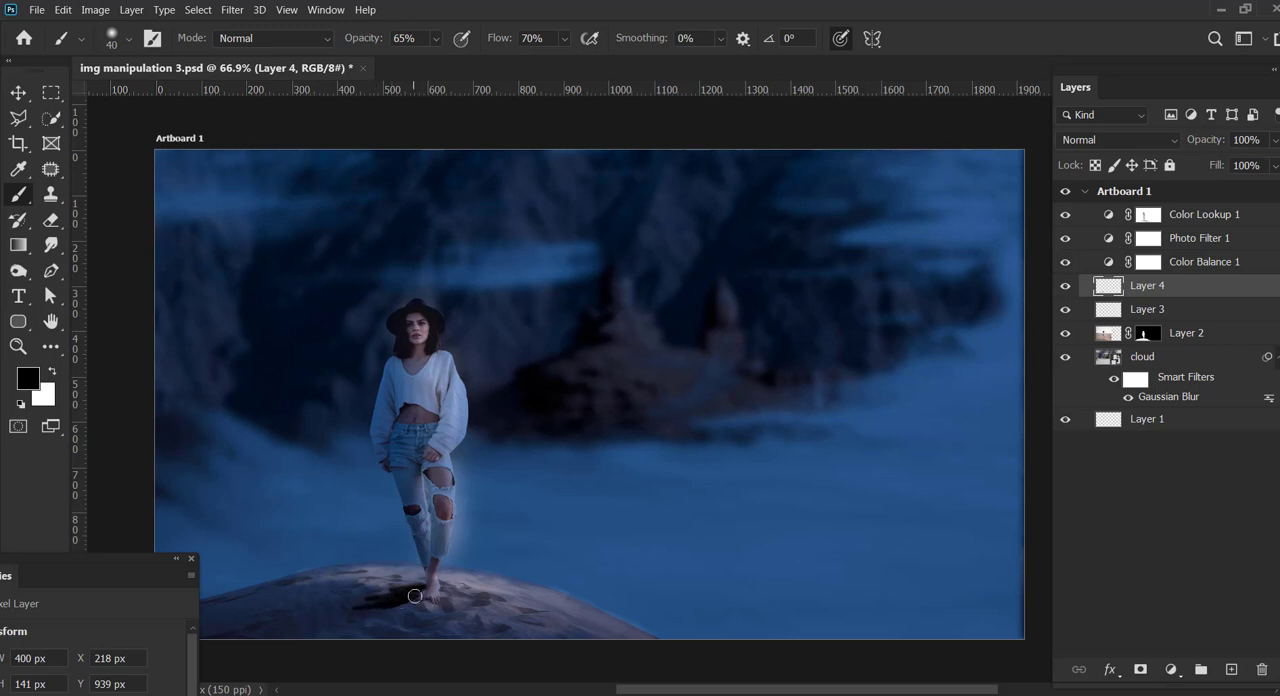
mouse_move(401, 611)
left_mouse_down()
mouse_move(309, 644)
mouse_move(378, 609)
mouse_move(254, 635)
mouse_move(372, 596)
mouse_move(382, 600)
mouse_move(244, 633)
mouse_move(290, 636)
left_mouse_up()
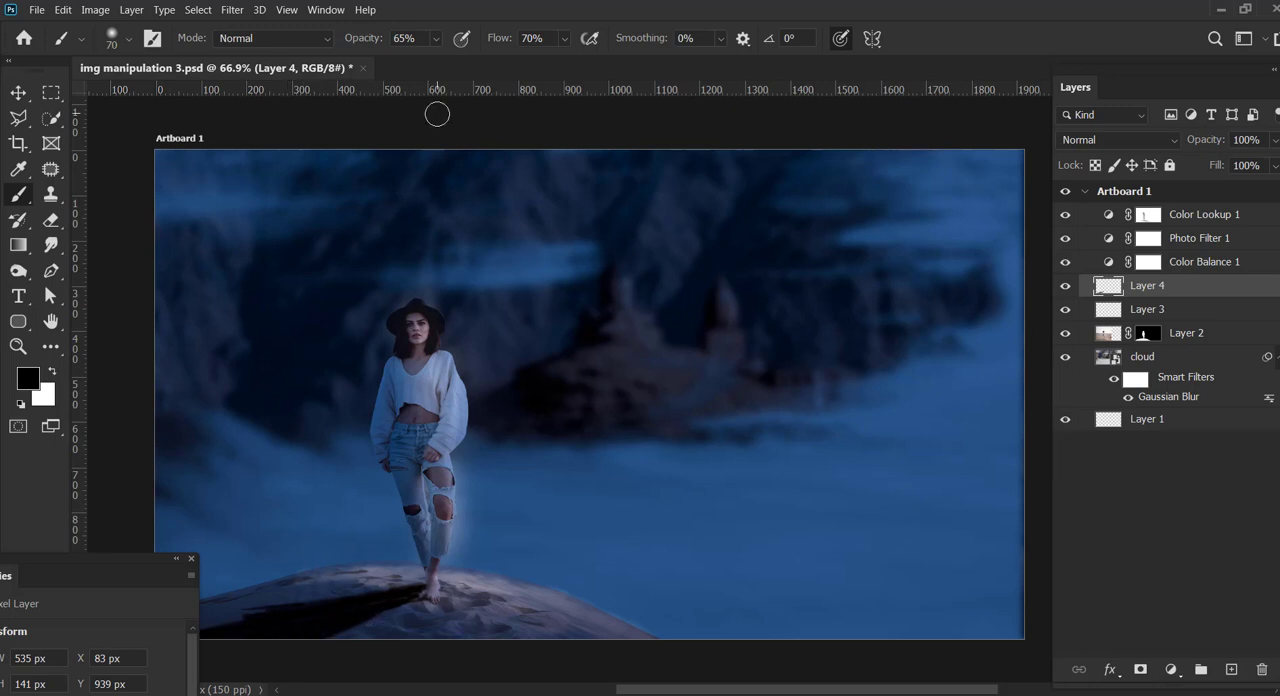
Step: Soften the dune shadow on Layer 4 with a 12.5-pixel Gaussian Blur and reduce the layer's opacity to 70%
left_click(232, 10)
mouse_move(314, 189)
left_click(471, 254)
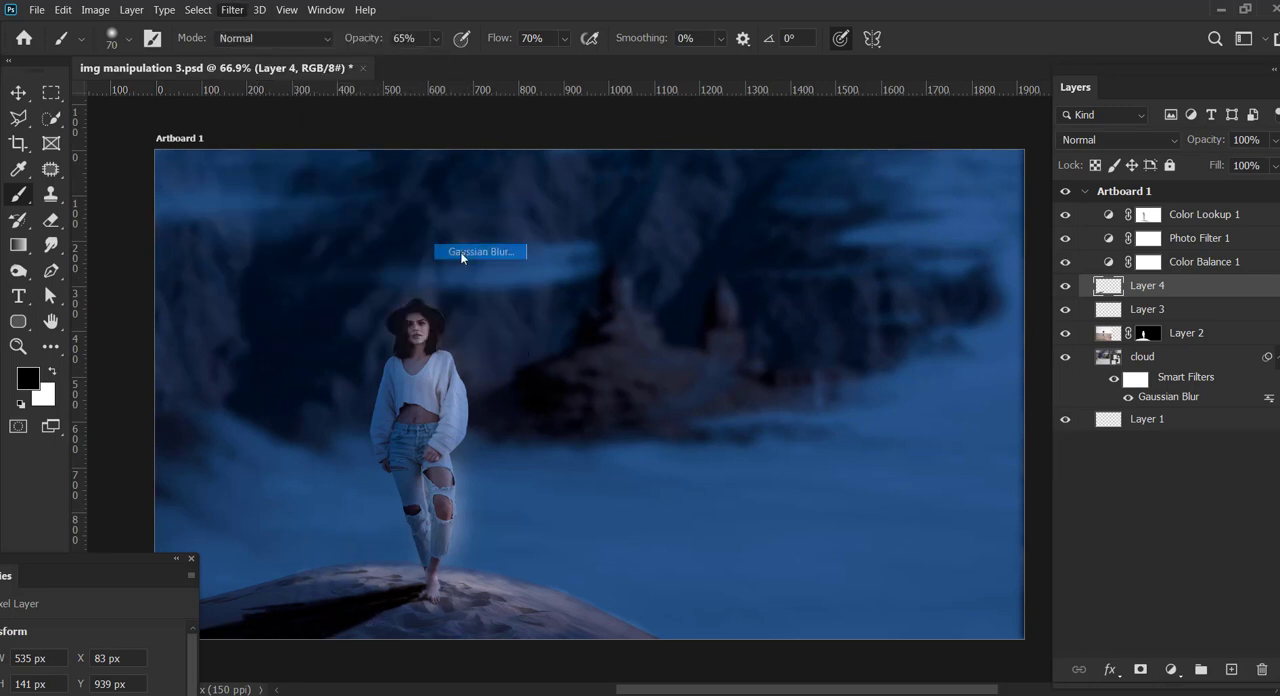
left_click_drag(852, 584, 847, 583)
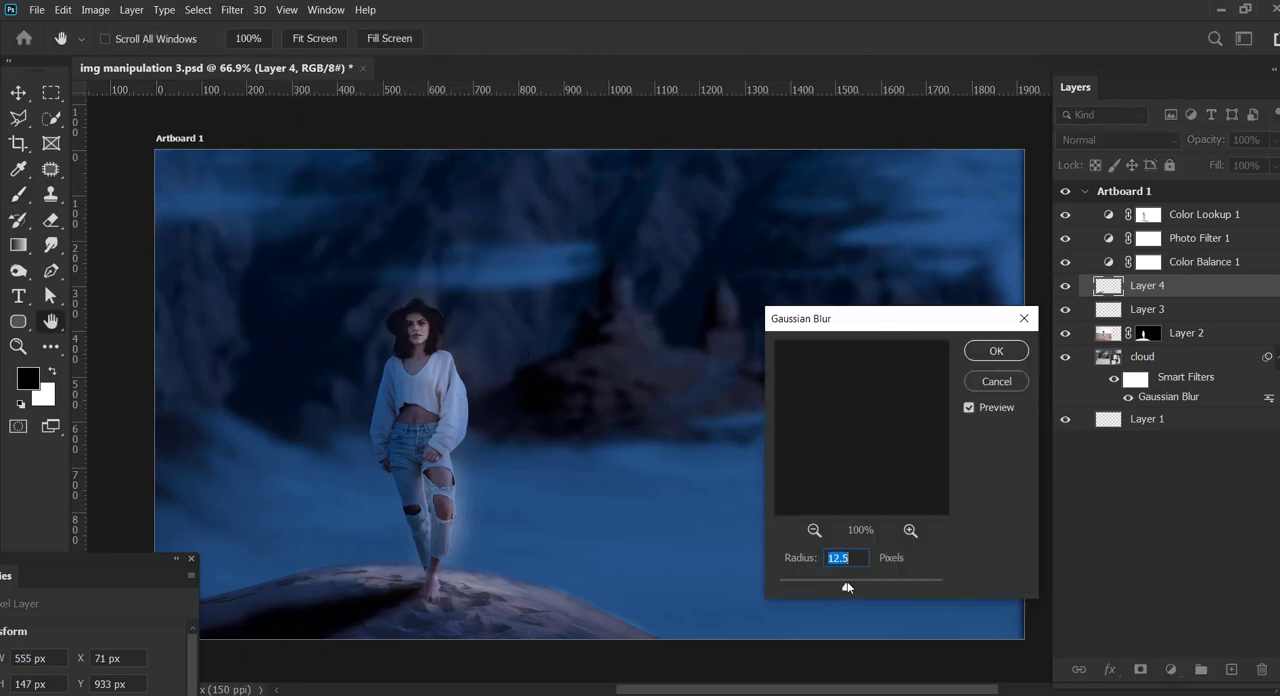
left_click(996, 351)
left_click(1274, 142)
left_click_drag(1274, 160, 1262, 165)
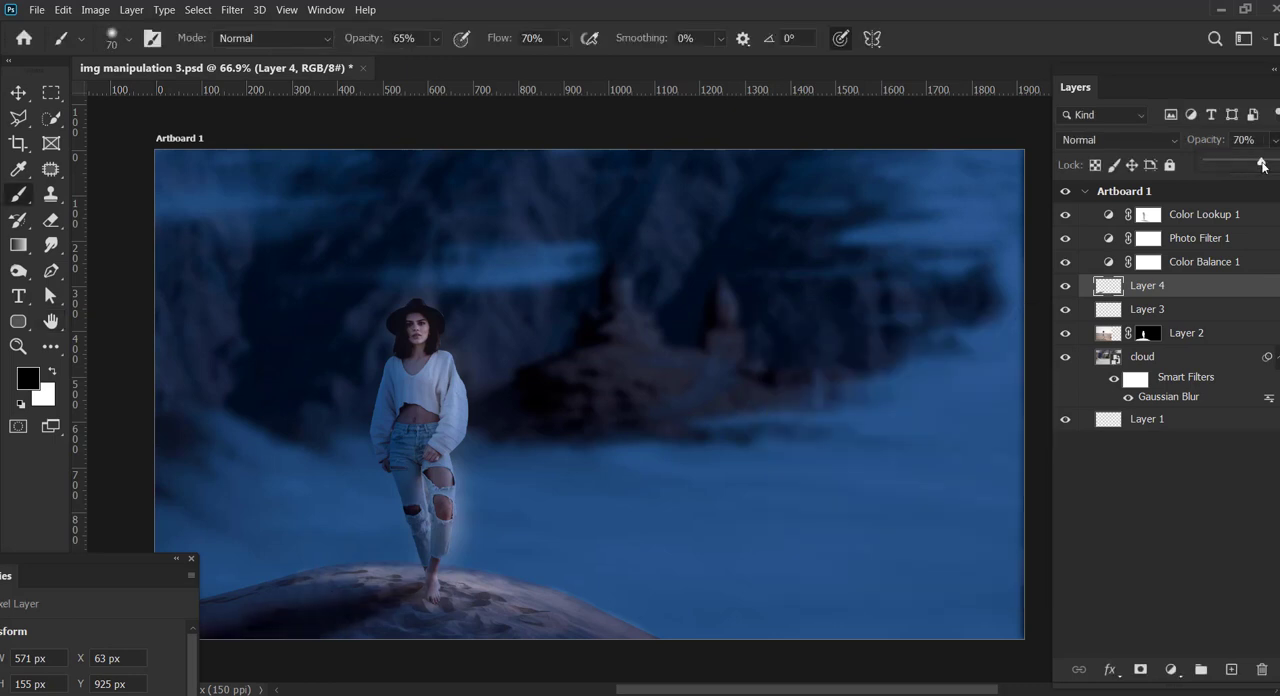
left_click(191, 560)
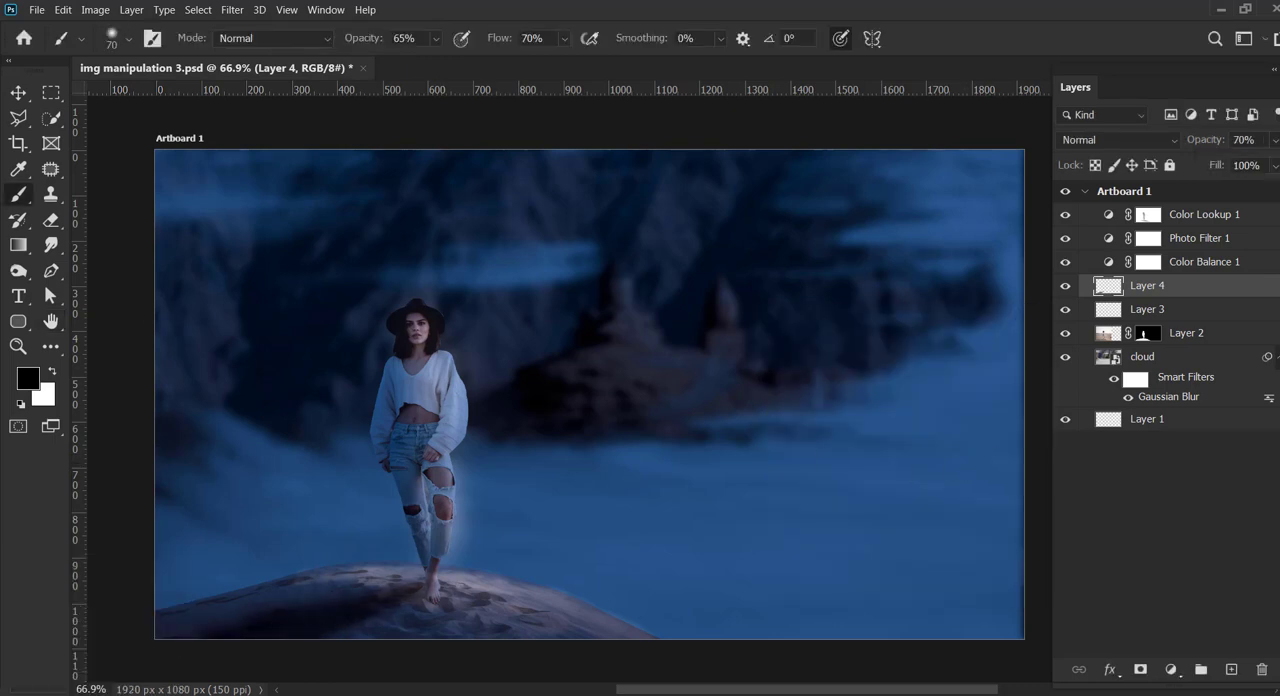
Step: Add a Solid Color fill layer in bright cyan above Color Lookup 1
left_click(1258, 219)
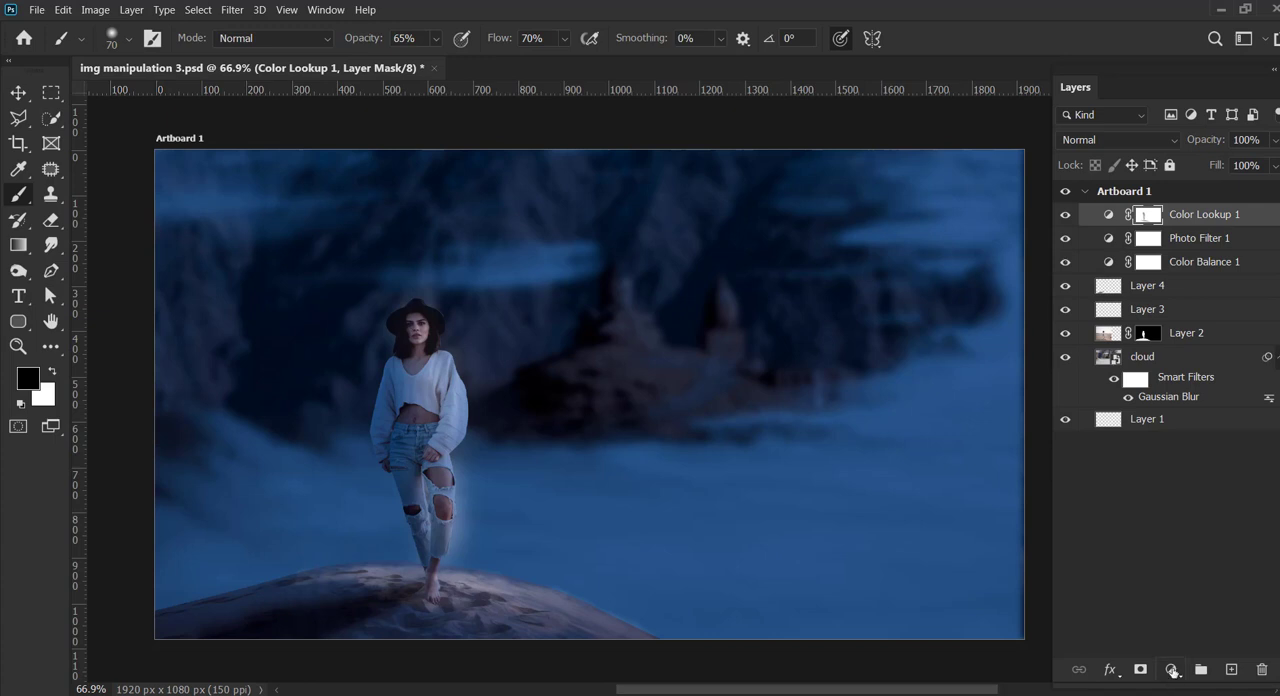
left_click(1172, 670)
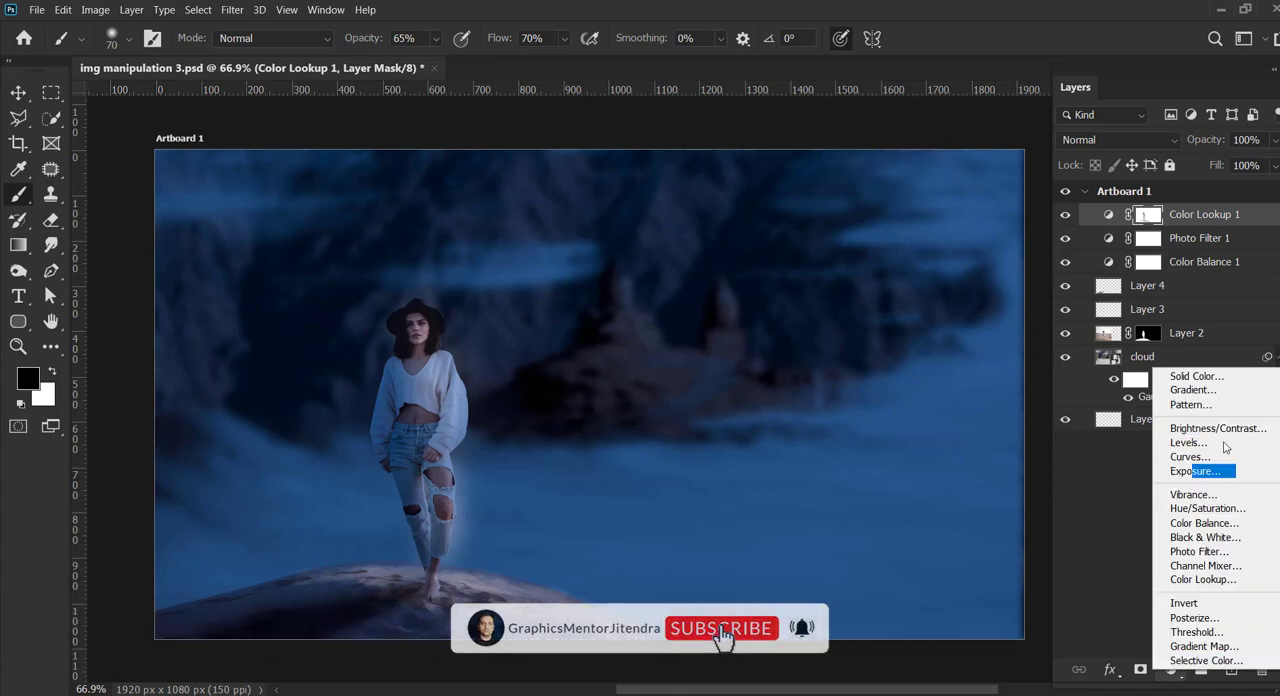
left_click(1196, 376)
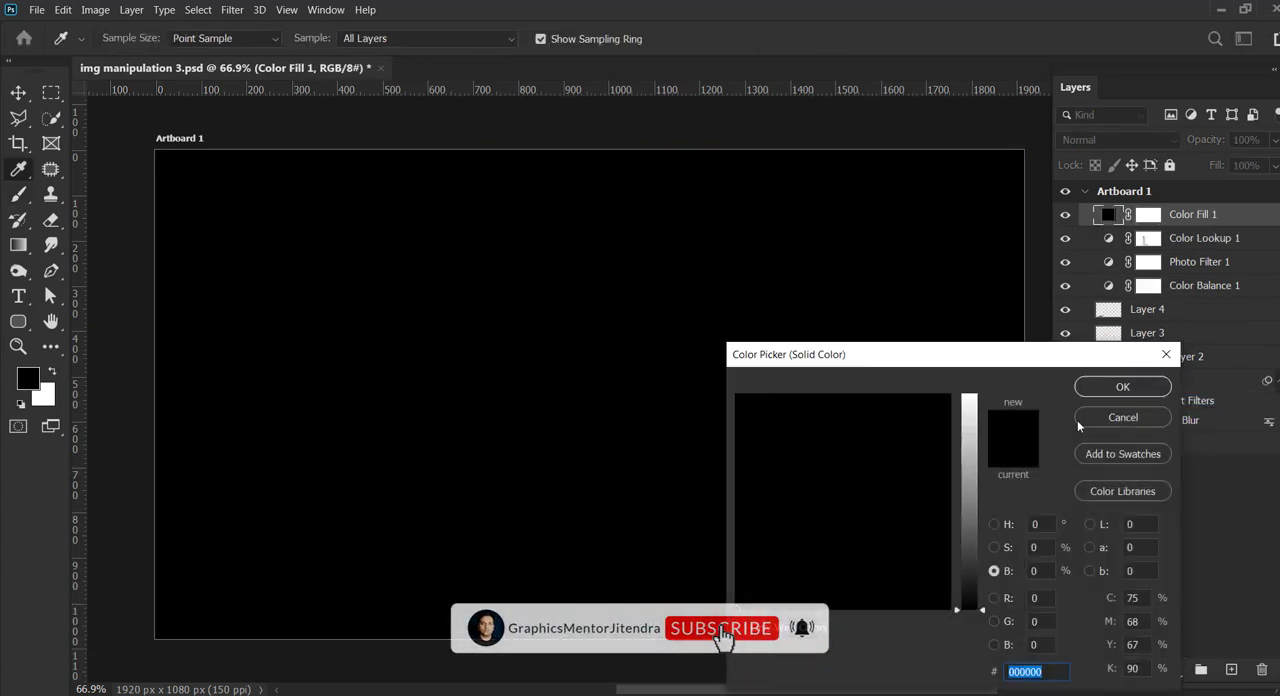
left_click(969, 457)
mouse_move(756, 459)
left_mouse_down()
mouse_move(771, 420)
mouse_move(849, 432)
left_mouse_up()
left_click_drag(969, 456, 970, 390)
left_click(1113, 393)
Step: Invert the Color Fill 1 mask and paint white over the upper sky and the misty area with a soft 150-pixel brush
left_click(1150, 219)
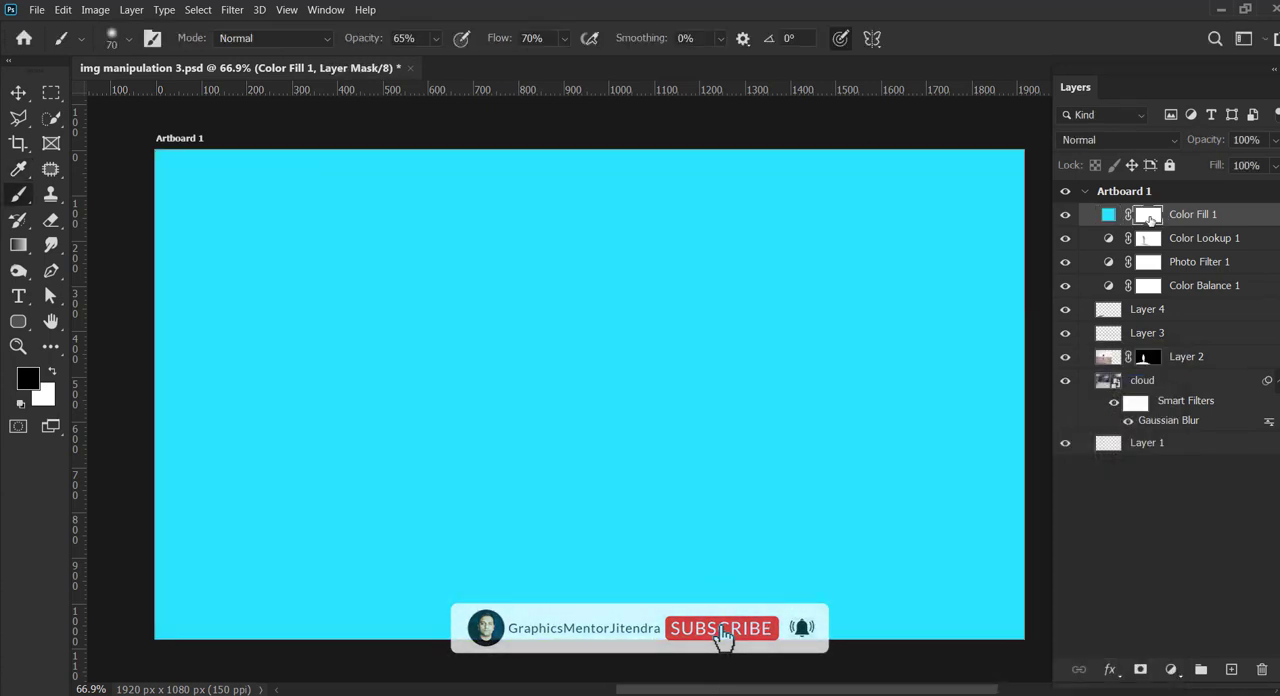
key("ctrl+i")
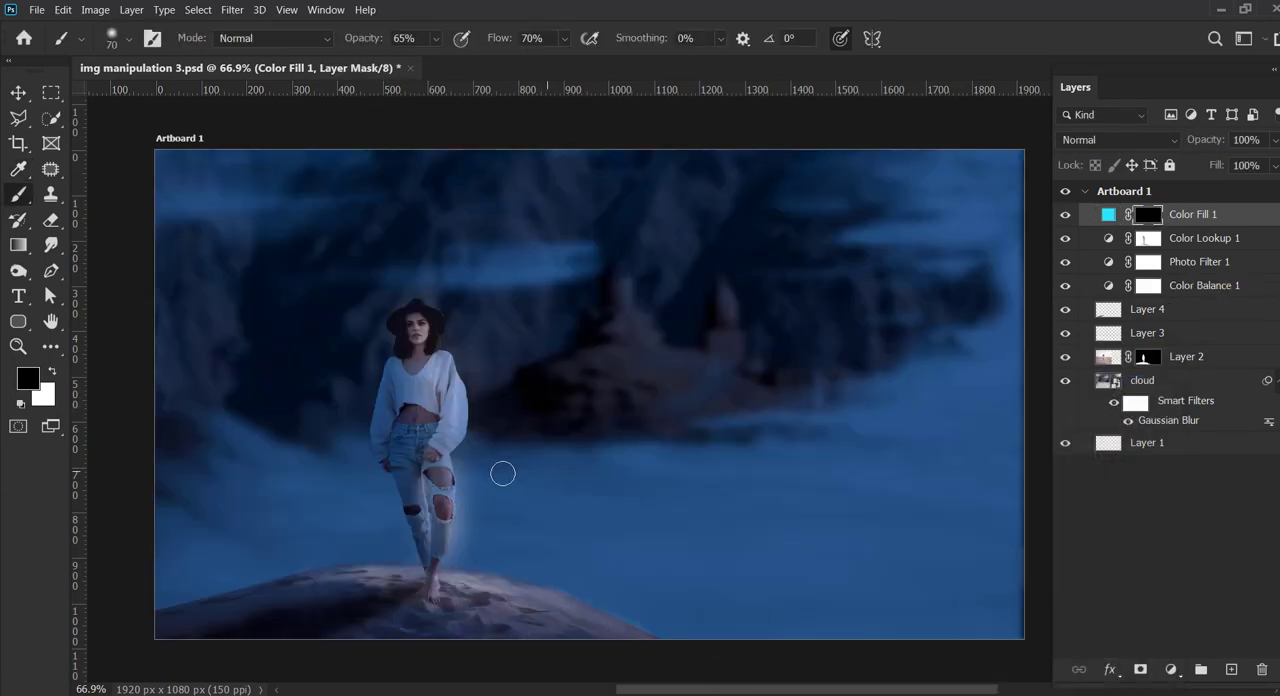
key("x")
key("bracketright")
mouse_move(925, 168)
left_mouse_down()
mouse_move(995, 183)
mouse_move(1020, 157)
mouse_move(976, 201)
mouse_move(882, 233)
mouse_move(944, 201)
mouse_move(869, 171)
mouse_move(875, 182)
mouse_move(788, 180)
mouse_move(910, 219)
mouse_move(927, 250)
mouse_move(930, 318)
mouse_move(697, 431)
mouse_move(977, 342)
mouse_move(1016, 257)
mouse_move(696, 419)
mouse_move(806, 353)
mouse_move(451, 513)
mouse_move(596, 504)
mouse_move(998, 379)
mouse_move(505, 570)
mouse_move(675, 541)
mouse_move(746, 503)
mouse_move(597, 461)
mouse_move(585, 217)
left_mouse_up()
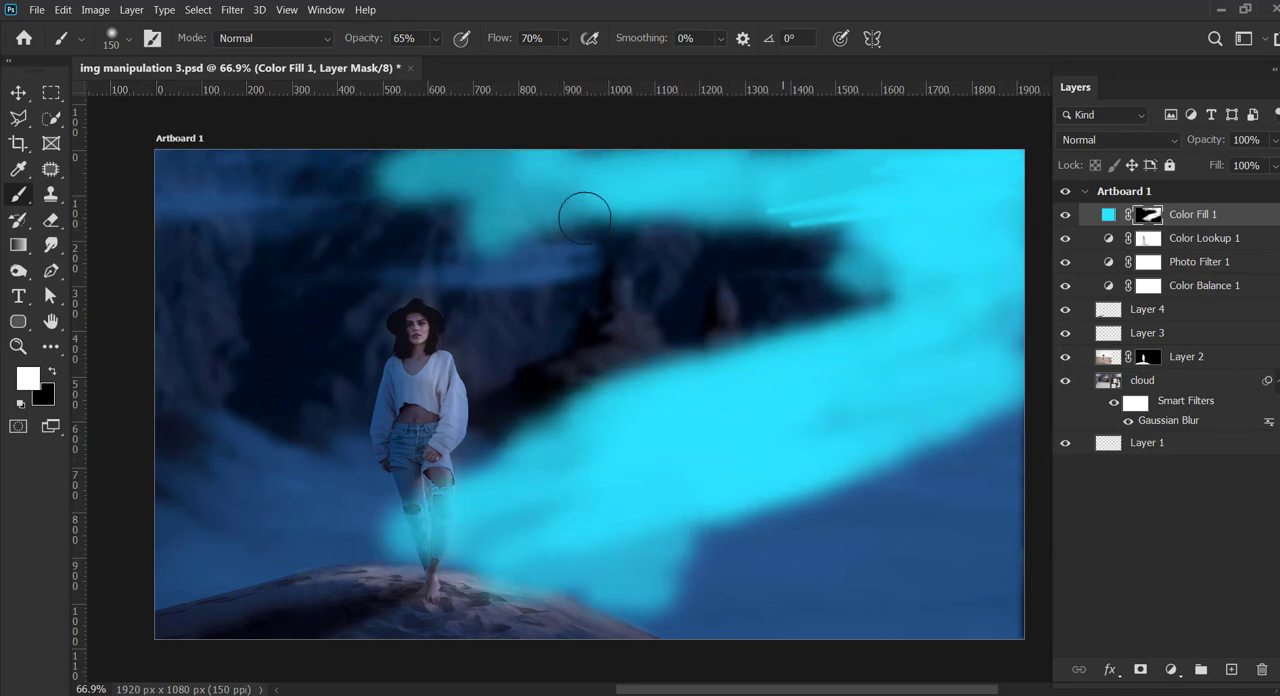
left_click(1174, 146)
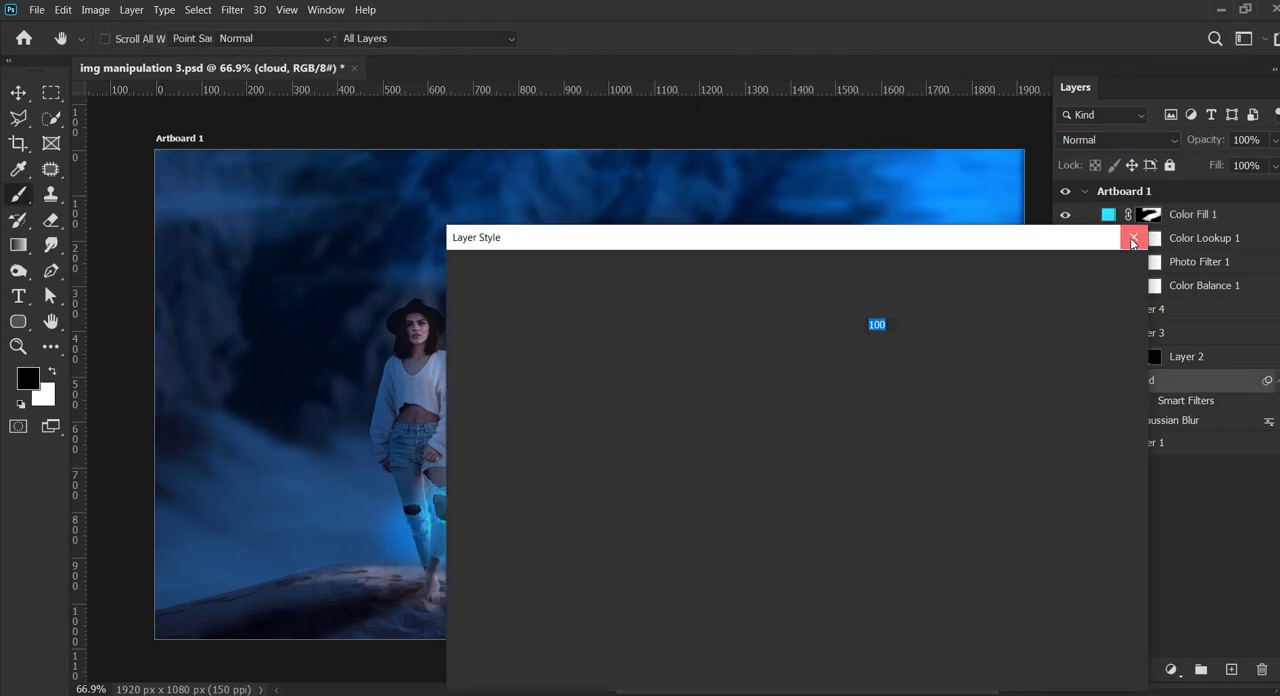
left_click(1131, 238)
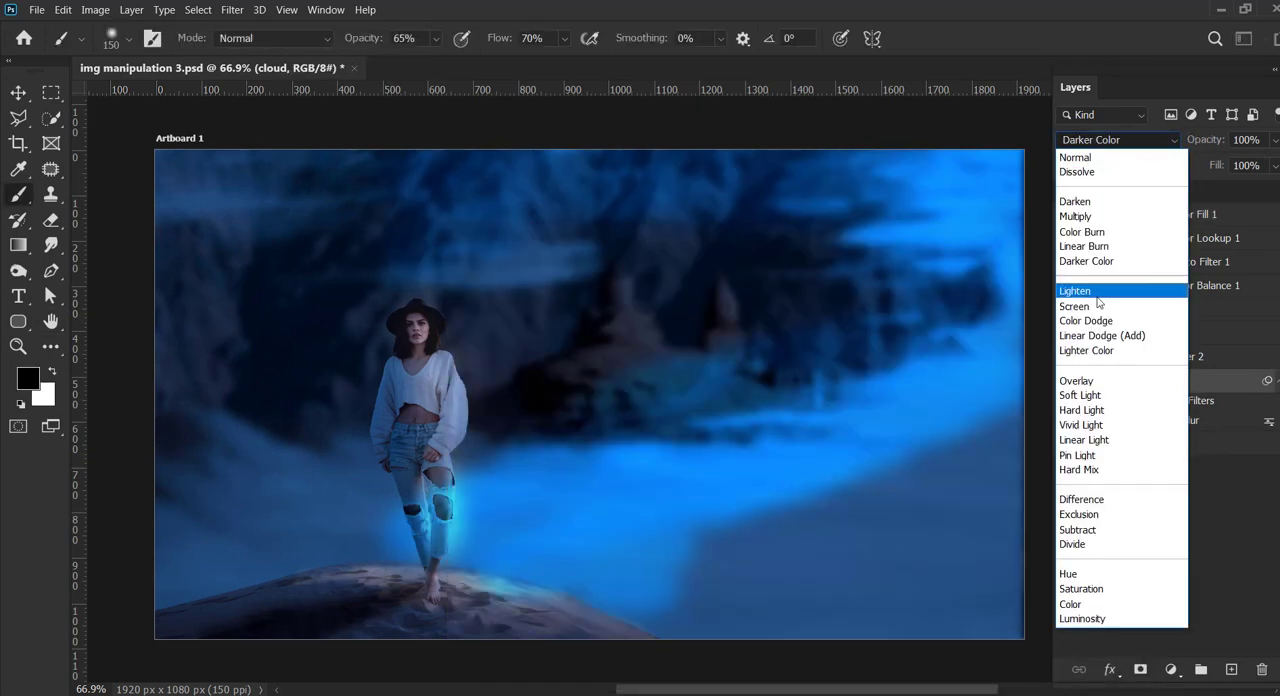
left_click(1130, 382)
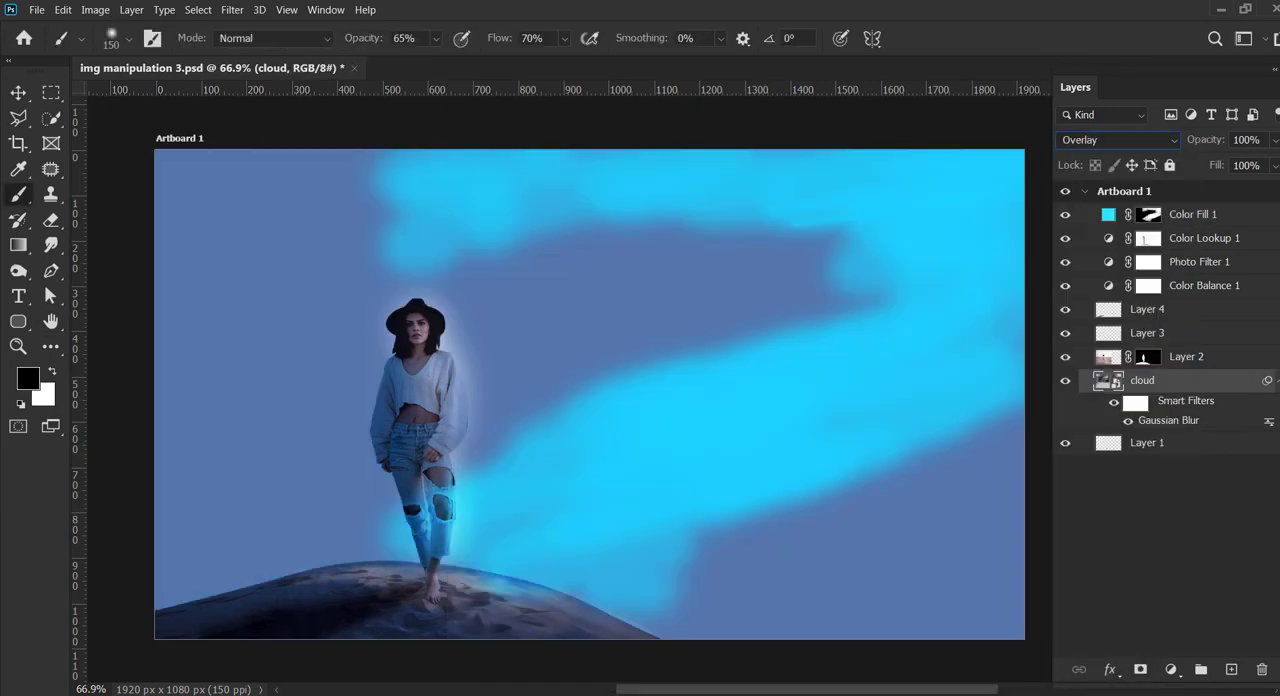
key("ctrl+z")
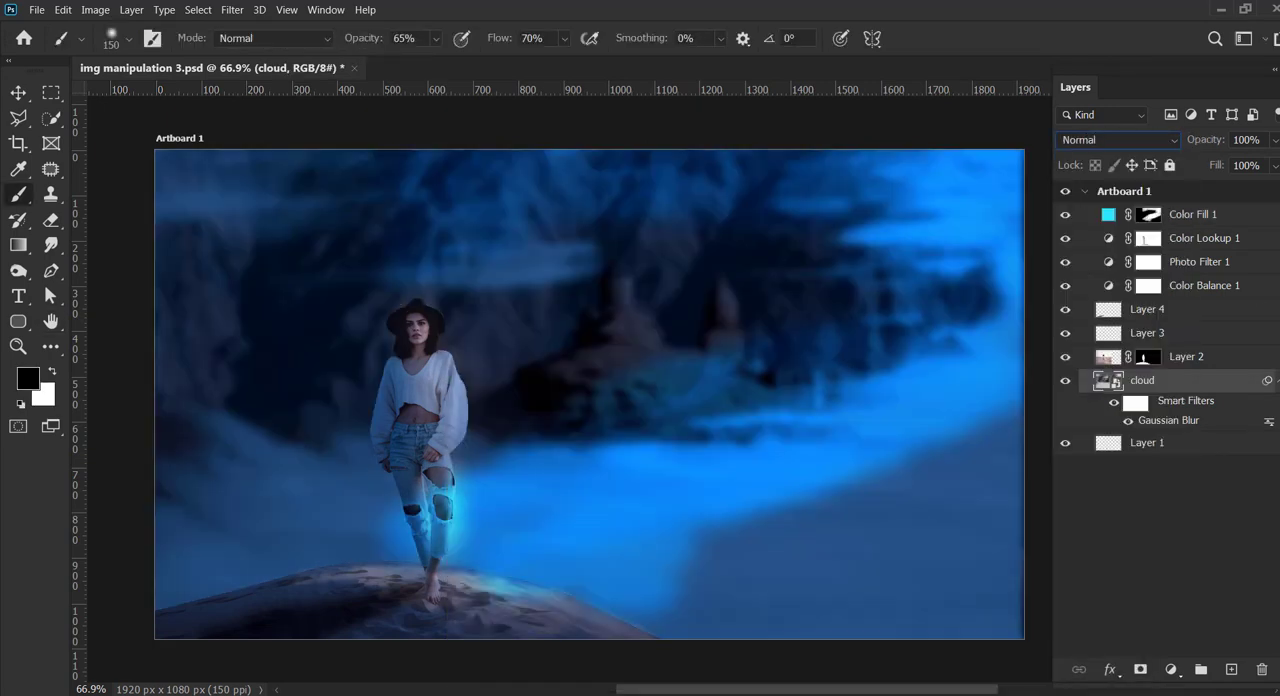
Step: Set the blending mode of Color Fill 1 to Soft Light
left_click(1113, 220)
left_click(1117, 140)
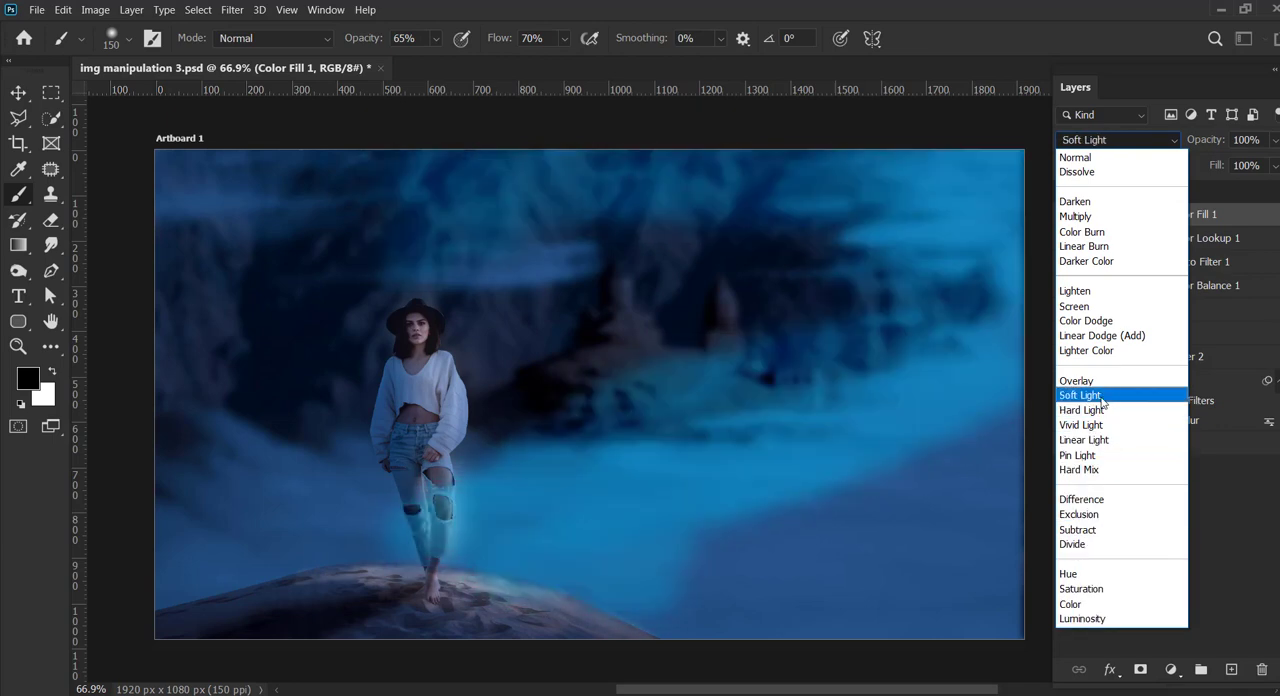
left_click(1101, 397)
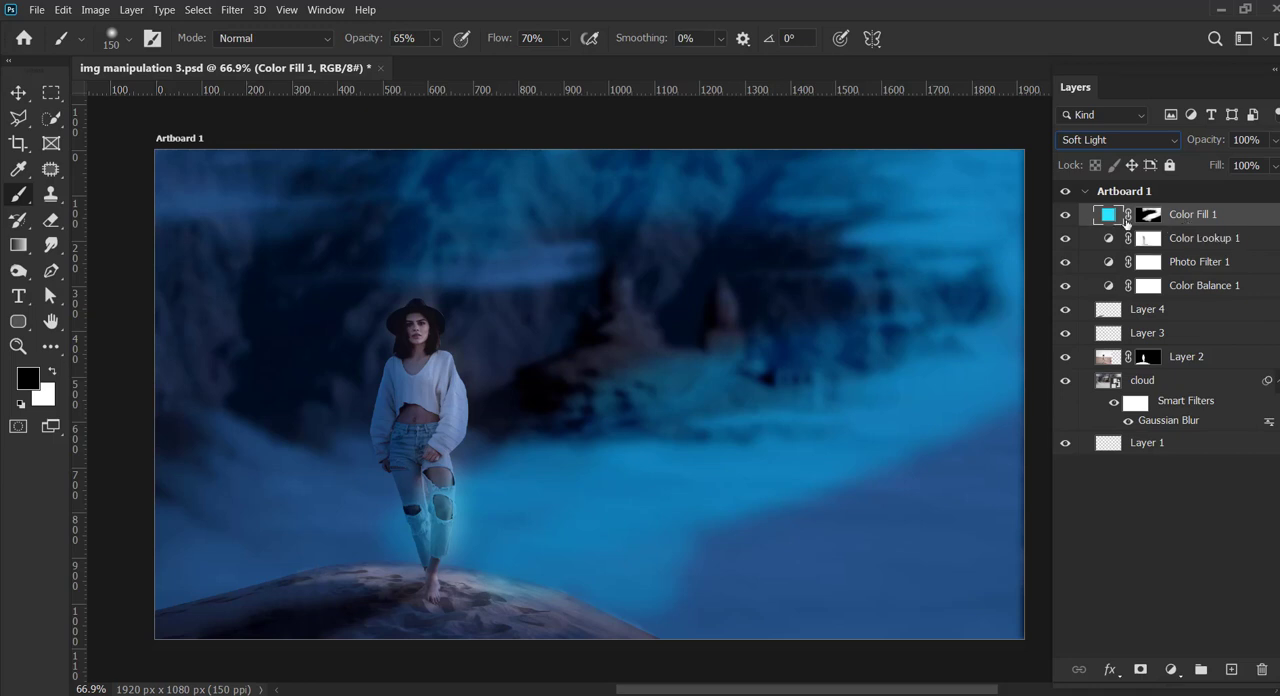
Step: Extend the white painting on the Color Fill 1 mask over the remaining background edges and lower mist, and check its effect
left_click(1148, 214)
mouse_move(973, 222)
left_mouse_down()
mouse_move(590, 567)
mouse_move(732, 603)
mouse_move(263, 599)
mouse_move(116, 425)
mouse_move(159, 479)
mouse_move(153, 367)
mouse_move(191, 272)
mouse_move(242, 214)
mouse_move(203, 147)
mouse_move(583, 145)
mouse_move(490, 143)
mouse_move(784, 159)
mouse_move(160, 218)
mouse_move(152, 273)
mouse_move(387, 182)
mouse_move(1014, 137)
left_mouse_up()
mouse_move(1016, 243)
left_mouse_down()
mouse_move(937, 316)
mouse_move(773, 527)
mouse_move(861, 548)
mouse_move(942, 521)
mouse_move(962, 435)
mouse_move(943, 559)
mouse_move(771, 626)
mouse_move(712, 616)
left_mouse_up()
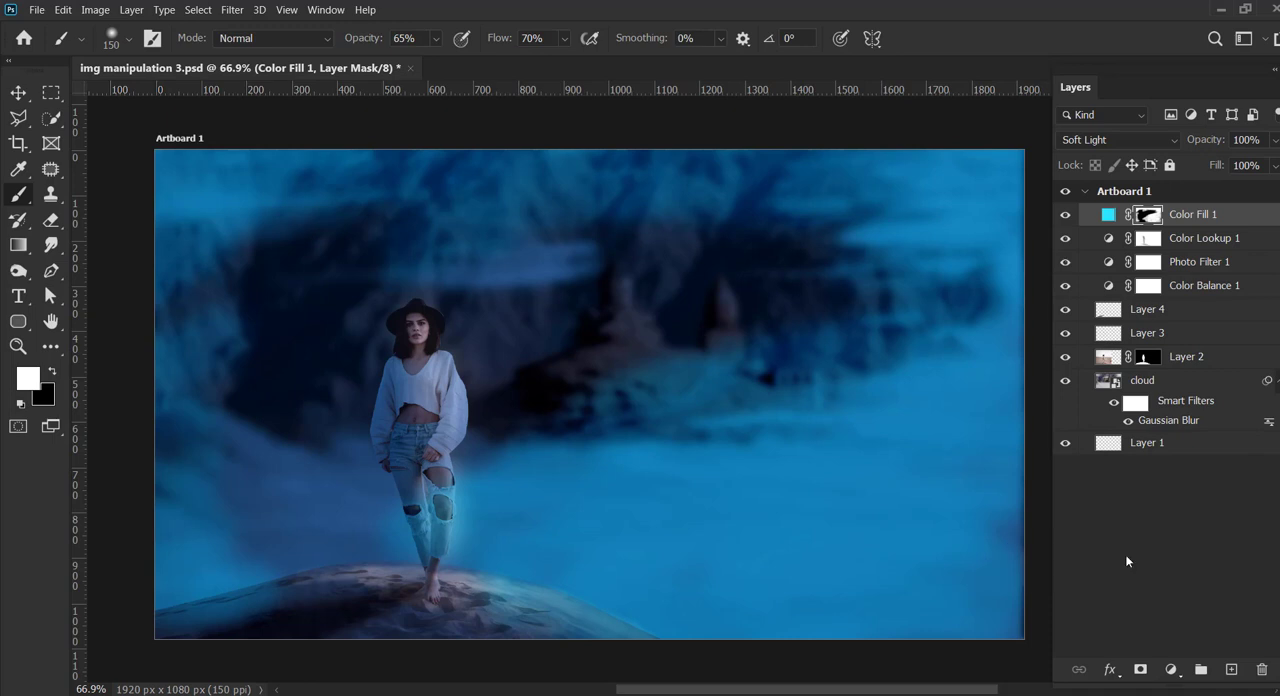
left_click(1066, 216)
left_click(1066, 216)
left_click_drag(1104, 219, 1130, 215)
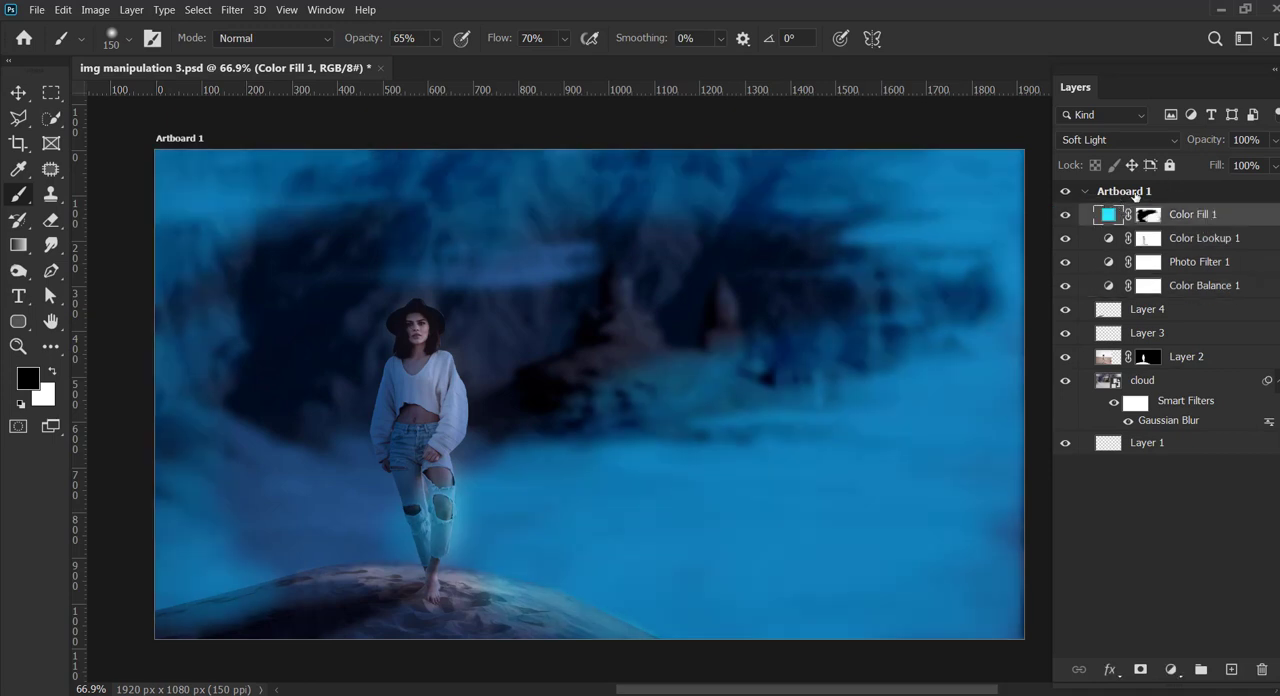
Step: Add a new layer above Color Fill 1 and place a soft dab of bright yellow beside the woman's head
left_click(1231, 669)
left_click(28, 377)
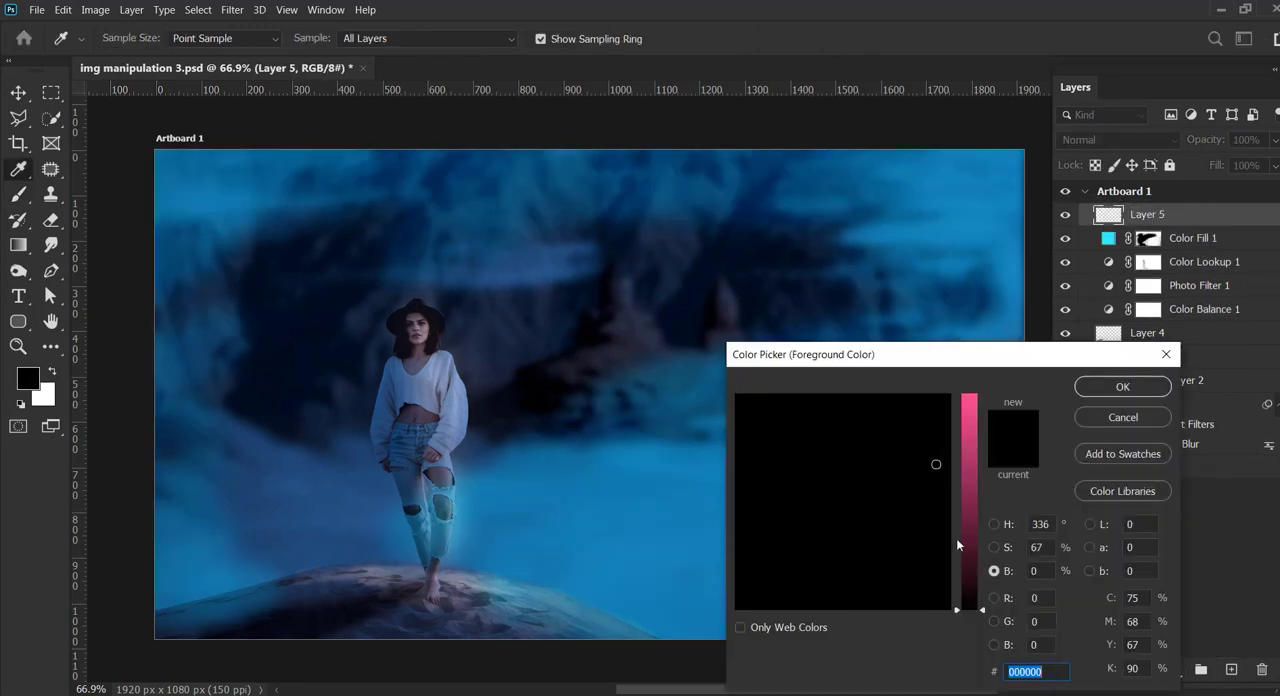
left_click_drag(956, 538, 974, 417)
left_click(775, 426)
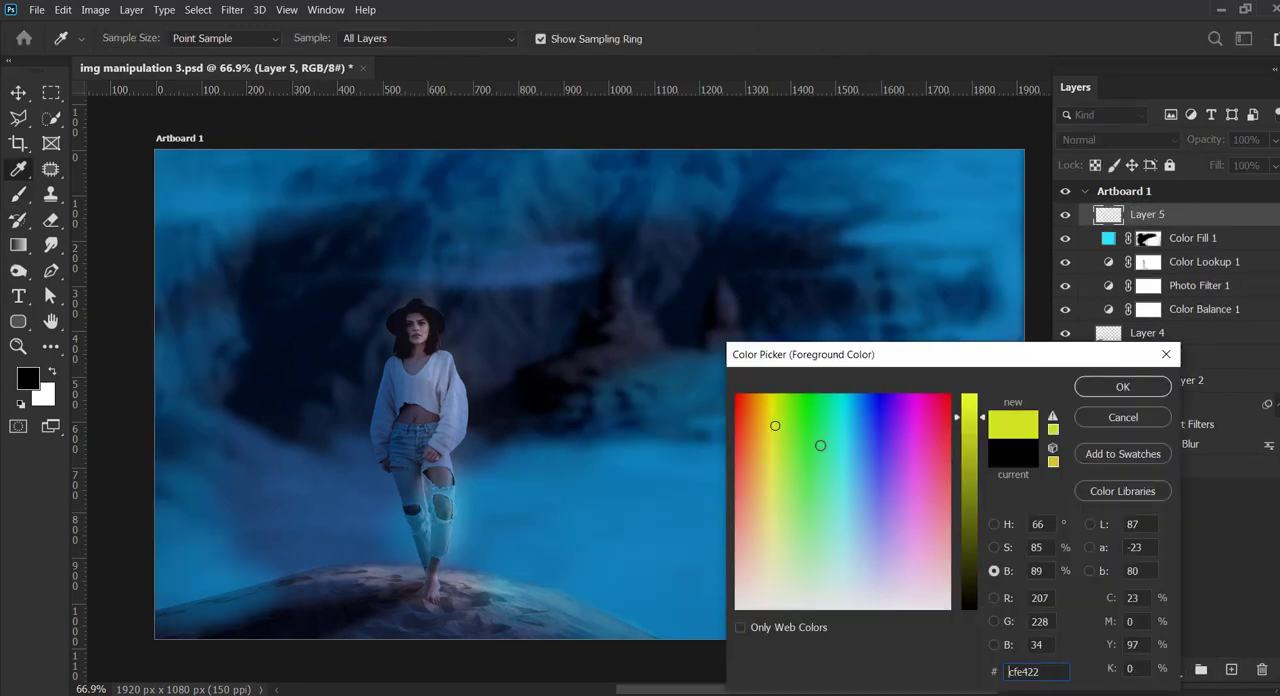
left_click(843, 410)
left_click(769, 424)
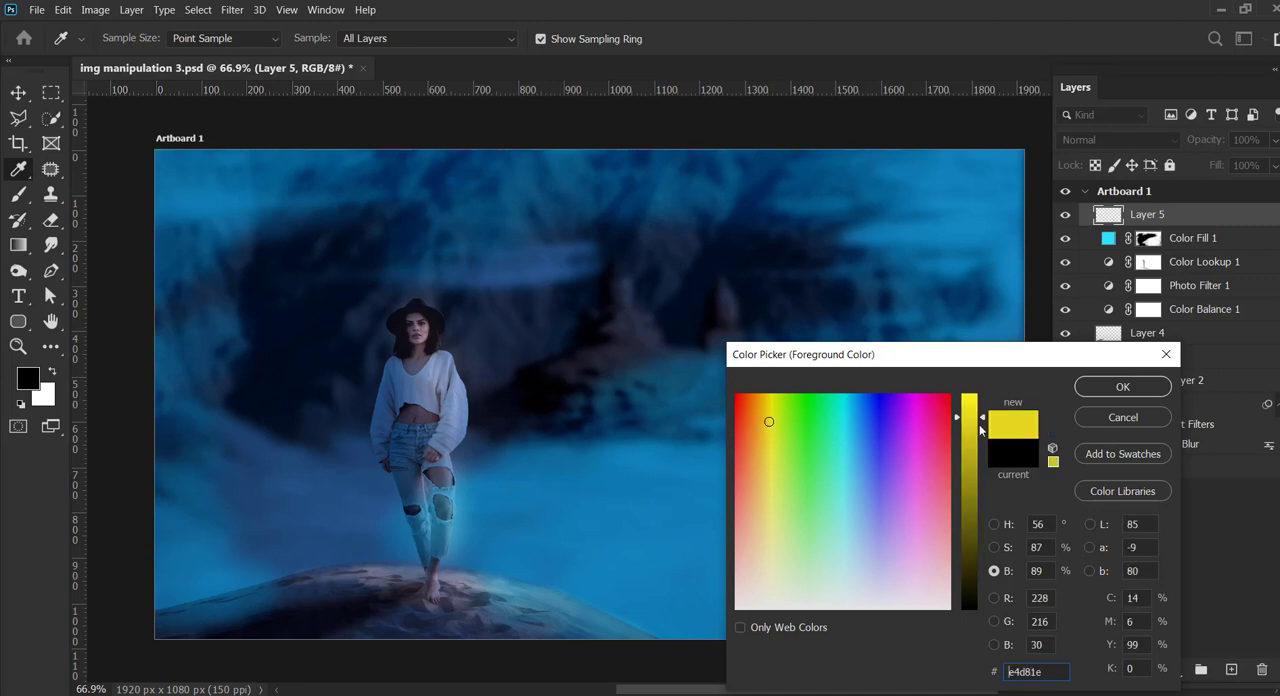
left_click_drag(980, 421, 980, 393)
left_click(1122, 387)
left_click(447, 337)
key("v")
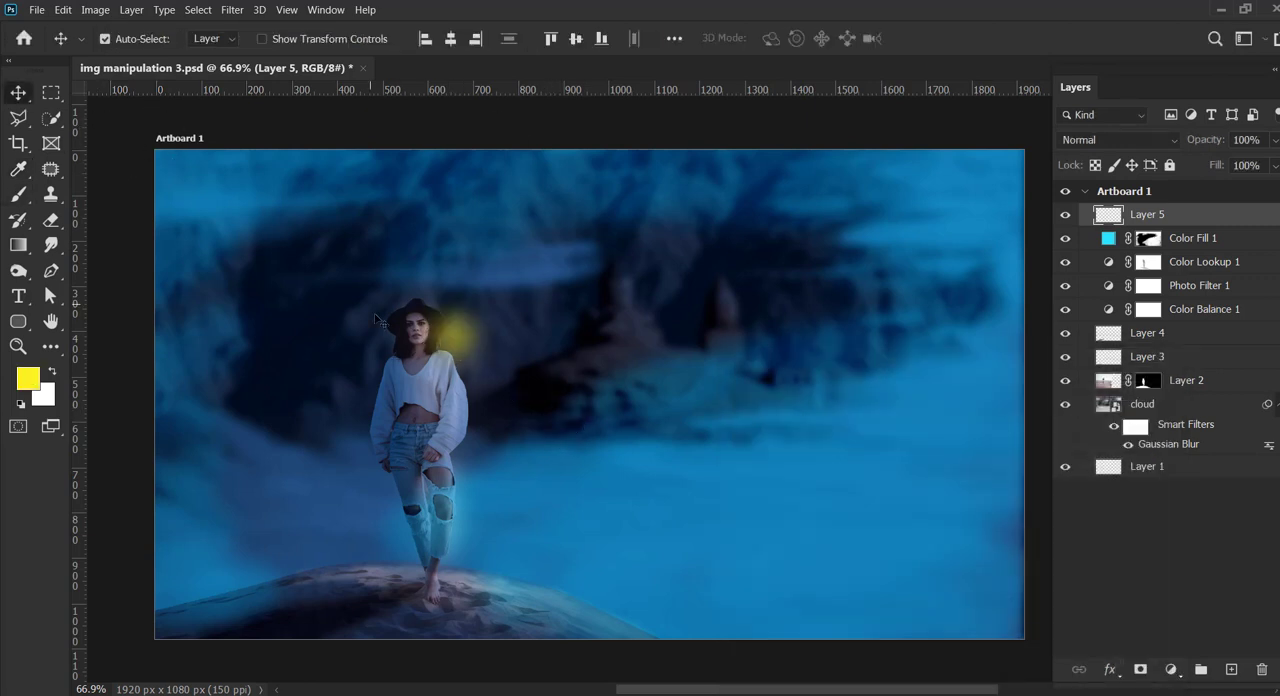
Step: Enlarge the yellow glow on Layer 5 to several times its size and place it between the woman and the church
key("ctrl+t")
left_click_drag(508, 391, 762, 638)
left_click_drag(611, 491, 627, 304)
left_click_drag(409, 471, 274, 606)
left_click_drag(501, 423, 512, 374)
left_click(975, 39)
Step: Compare the composite with and without Color Fill 1 and the cloud layer by toggling their visibility
left_click(904, 426)
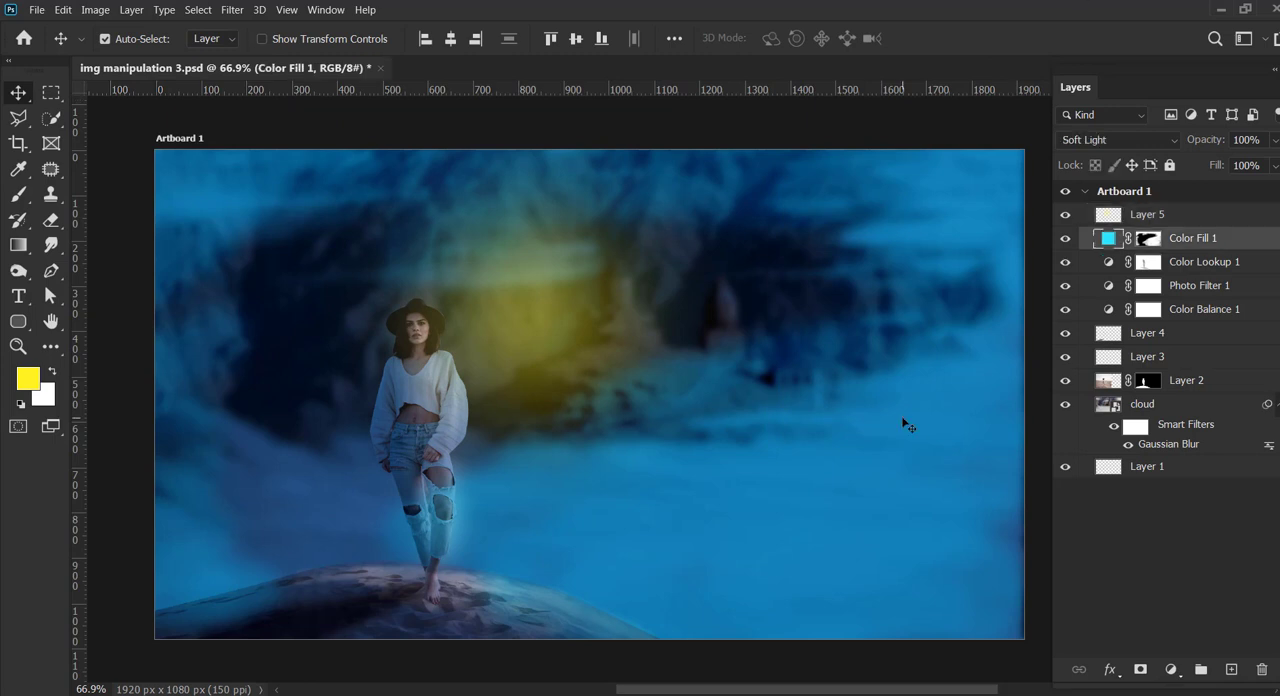
left_click(1065, 239)
left_click(1065, 239)
left_click(1065, 239)
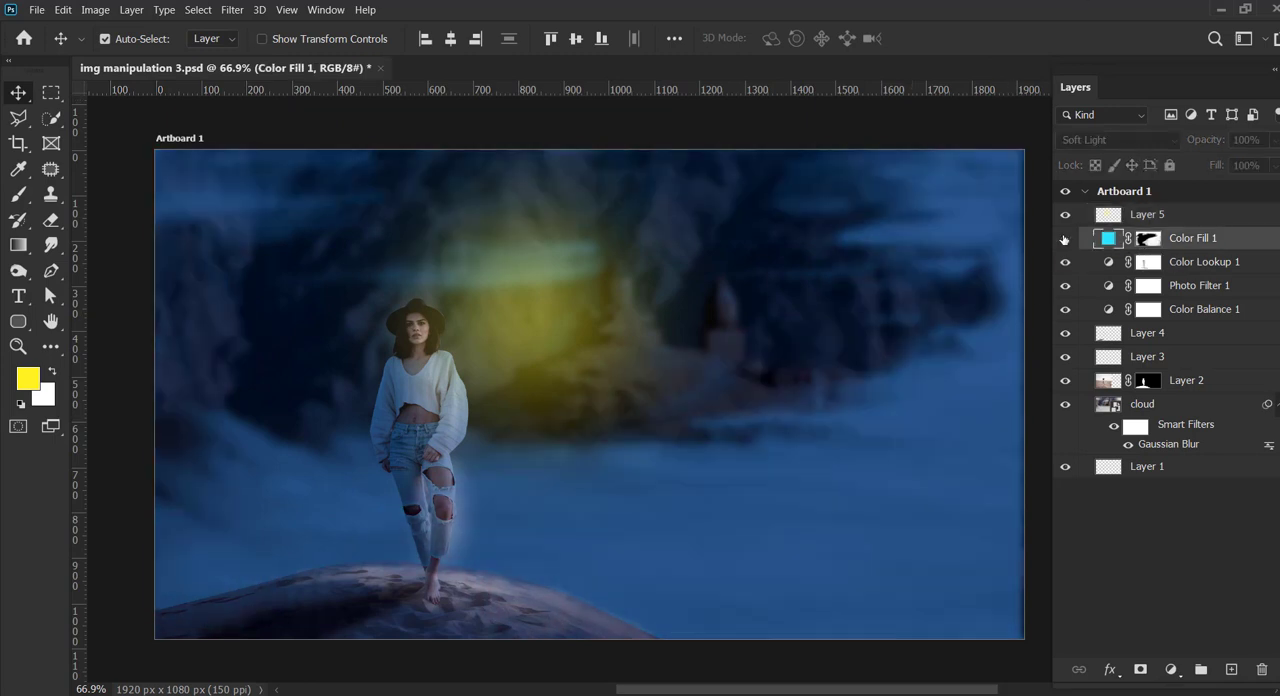
left_click(1065, 239)
left_click(1110, 406)
left_click(1065, 404)
left_click(1065, 404)
left_click(1065, 404)
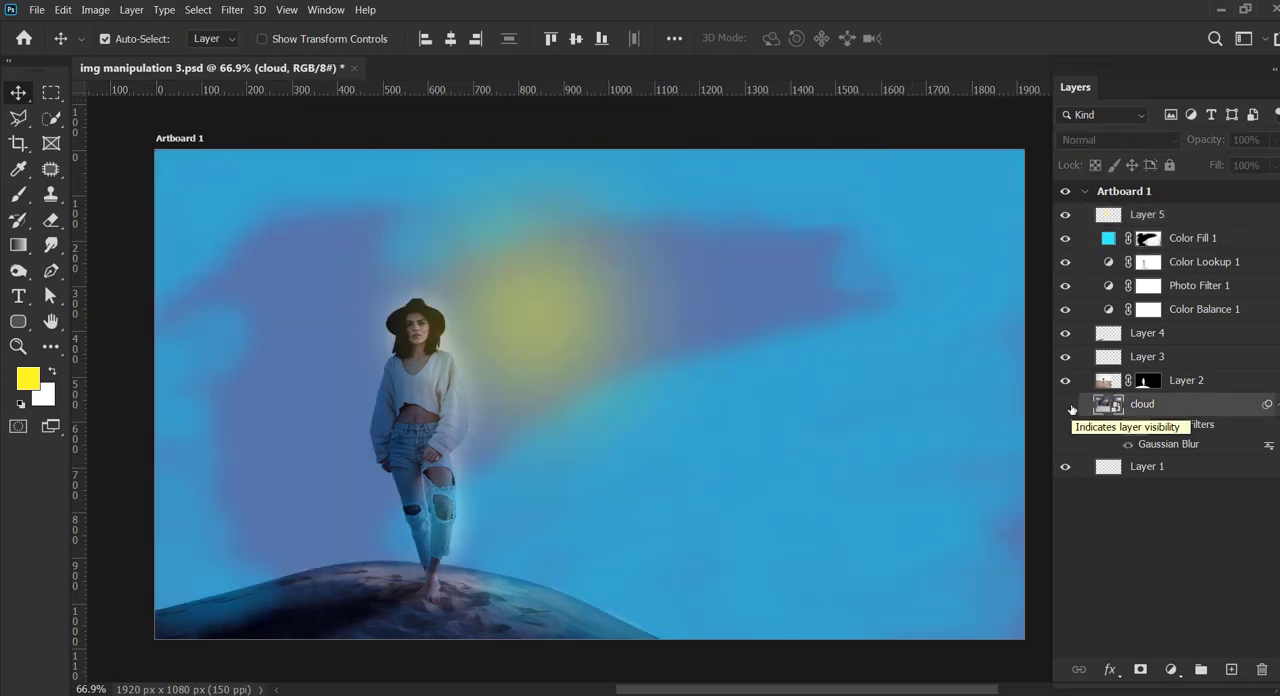
left_click(1065, 404)
Step: Try darkening blending modes such as Color Burn on Layer 2, and restore it to Normal
left_click(1111, 389)
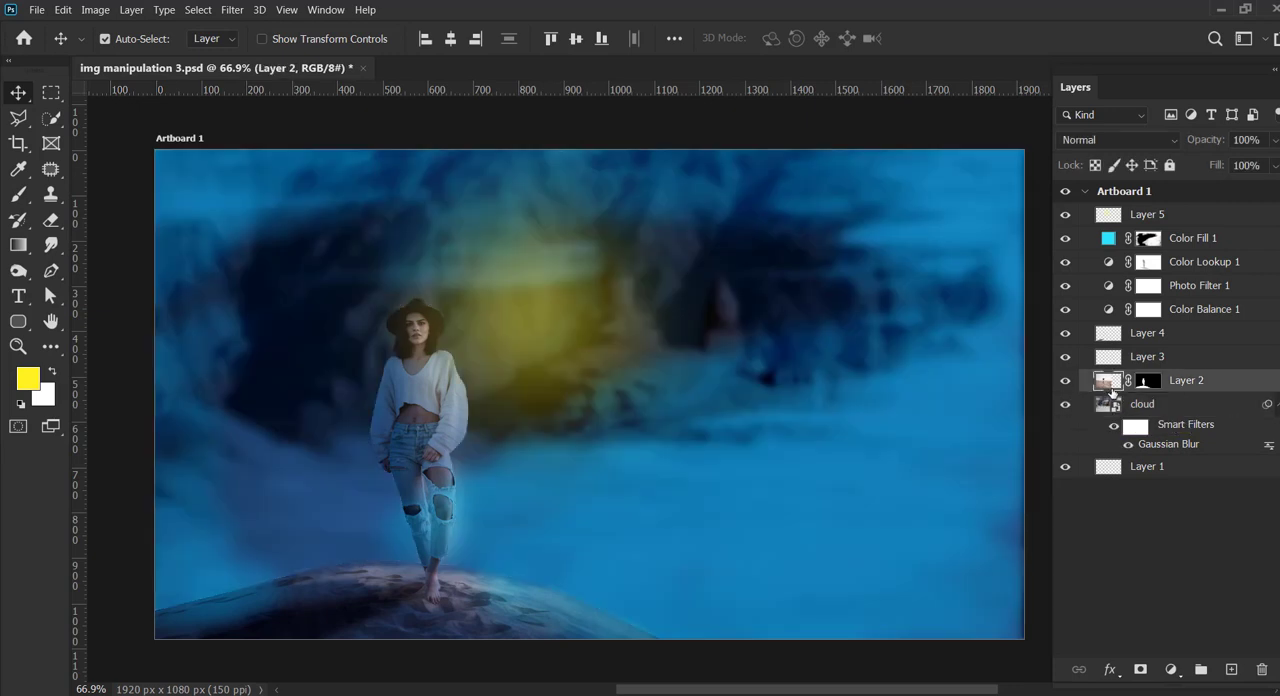
left_click(1102, 143)
scroll(1090, 148, "down", 2)
scroll(1090, 148, "down", 2)
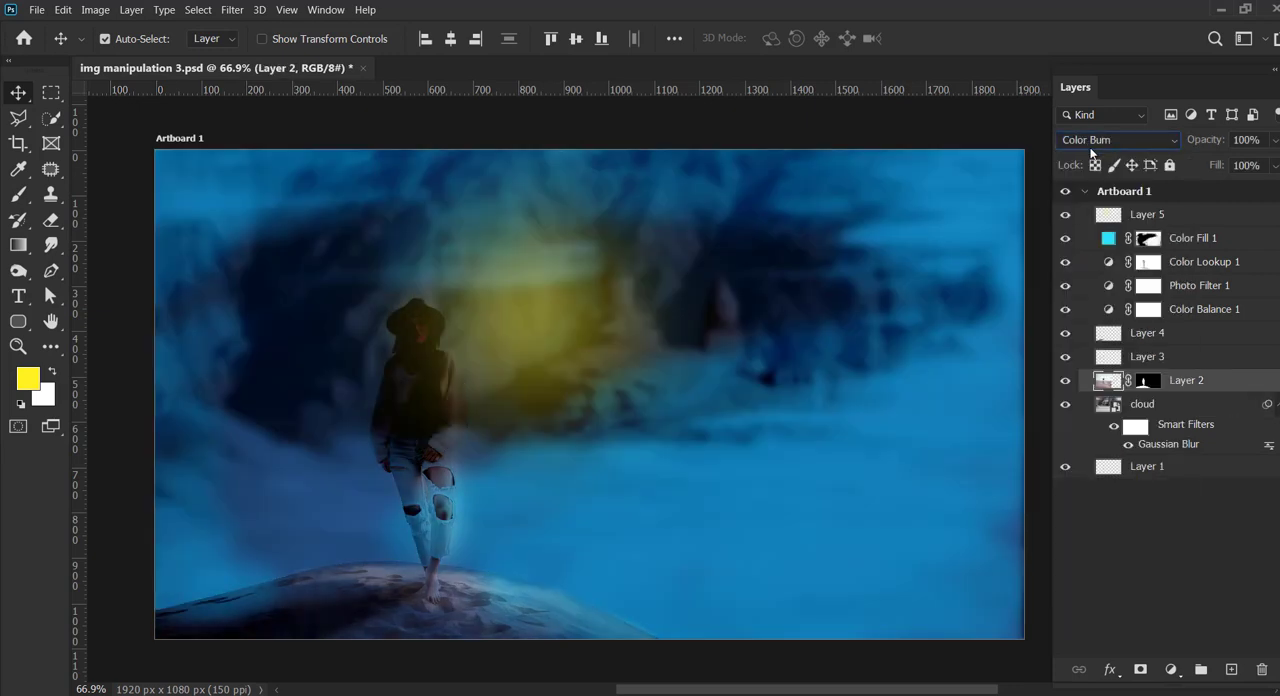
left_click(1092, 141)
left_click(1078, 158)
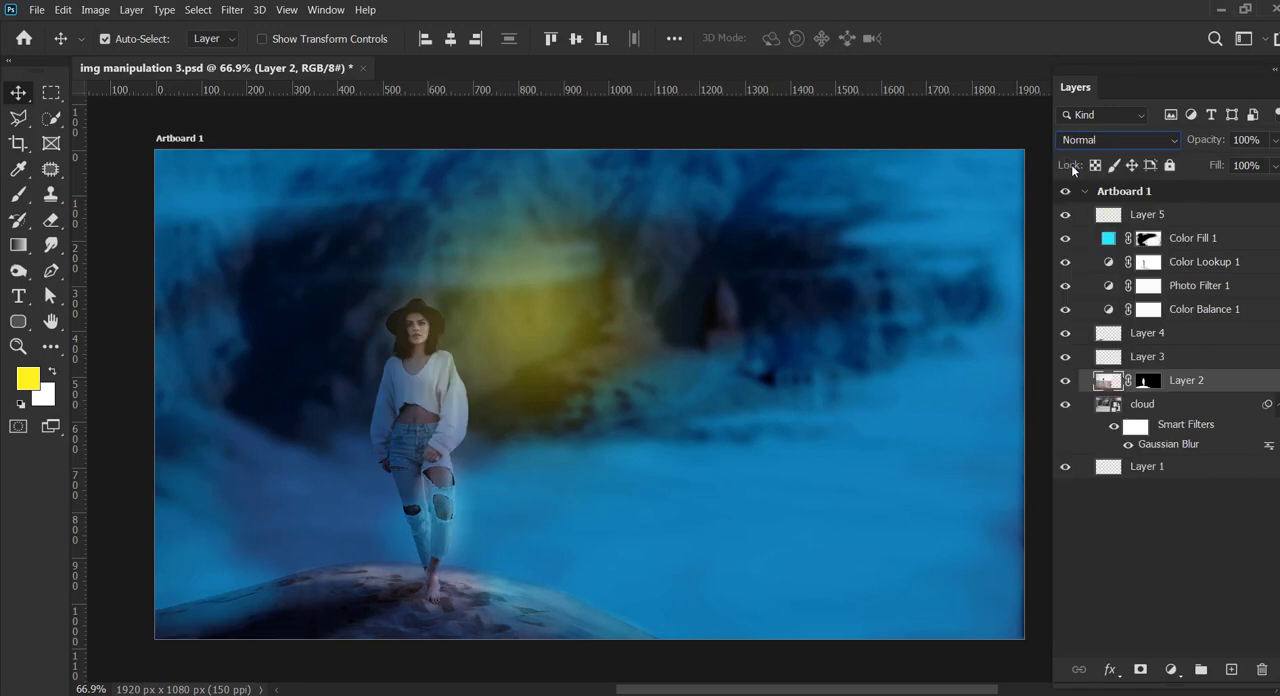
Step: Open the cloud smart object, hide its cloud layer over the mountains, save it and return to the main composite
double_click(1107, 405)
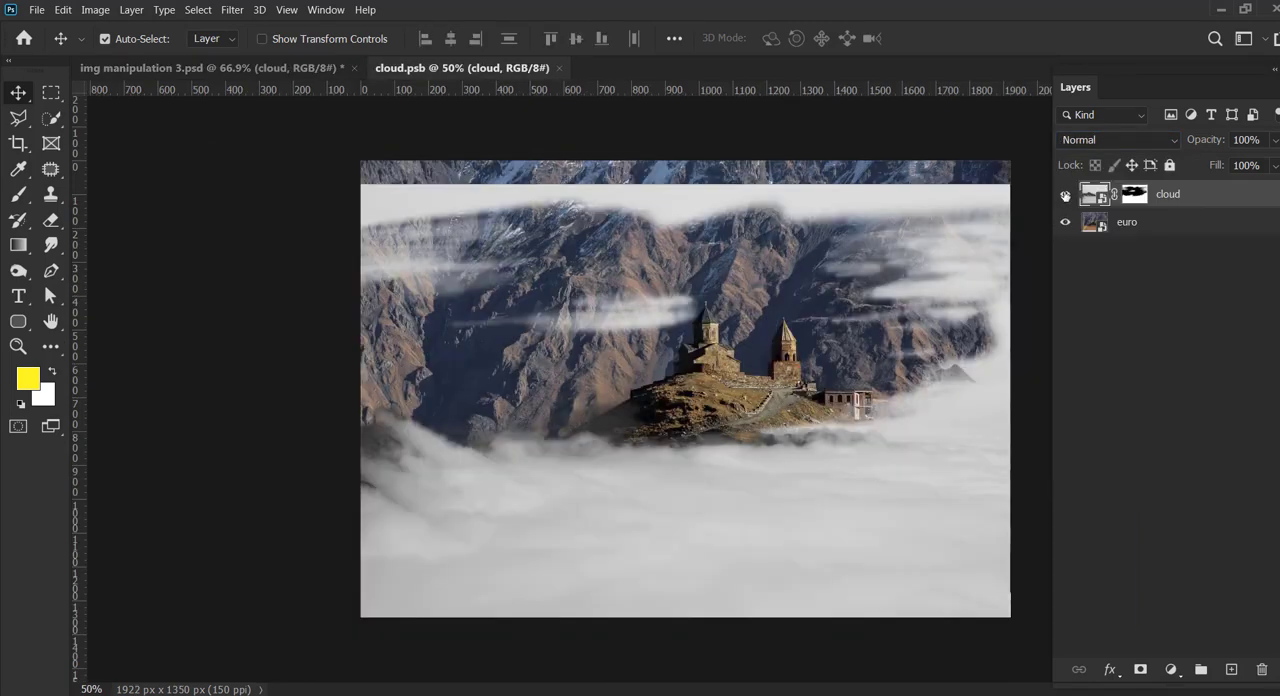
left_click(1065, 195)
left_click(36, 9)
left_click(60, 189)
left_click(290, 68)
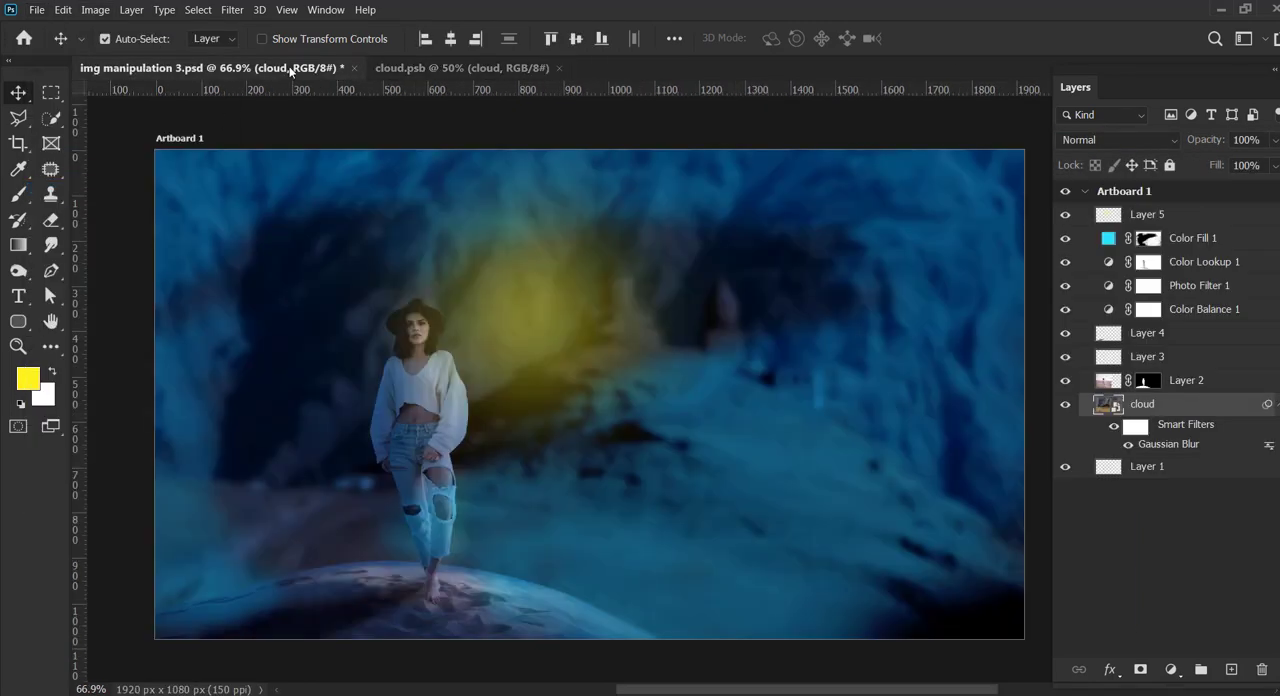
Step: Add a new layer directly above Color Fill 1 and choose a light cyan foreground color
left_click(1146, 238)
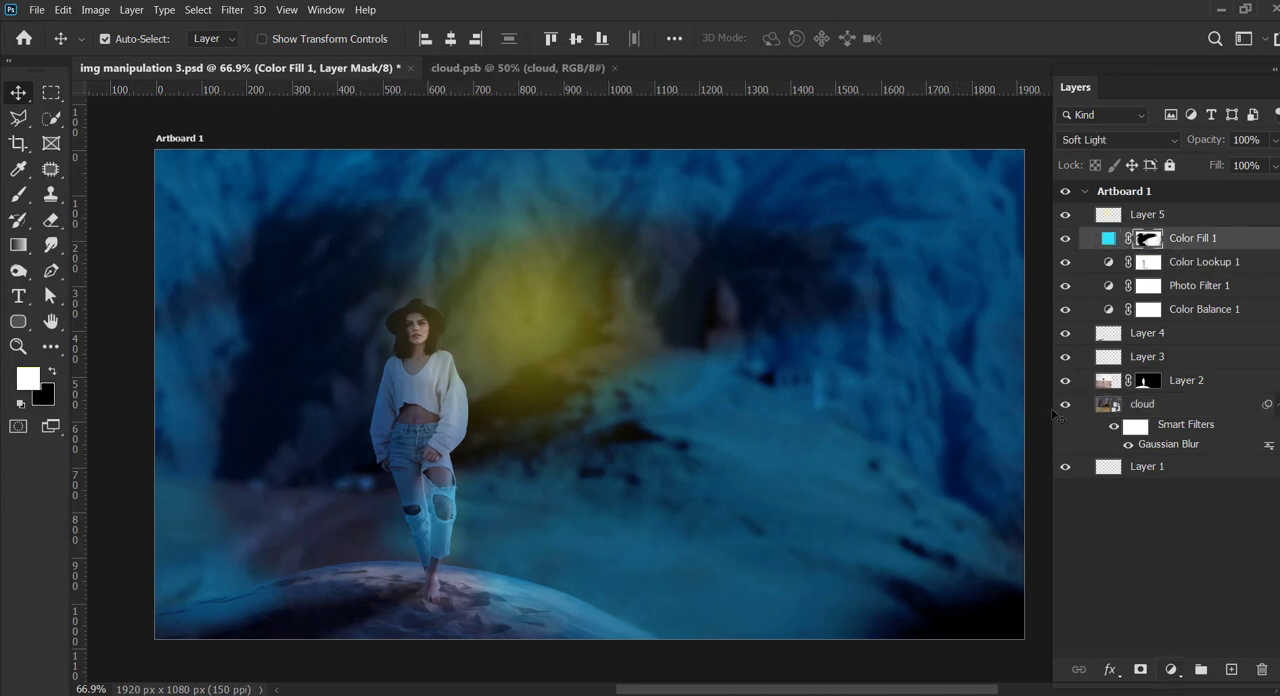
left_click(1231, 669)
left_click(27, 378)
type("00ffa2")
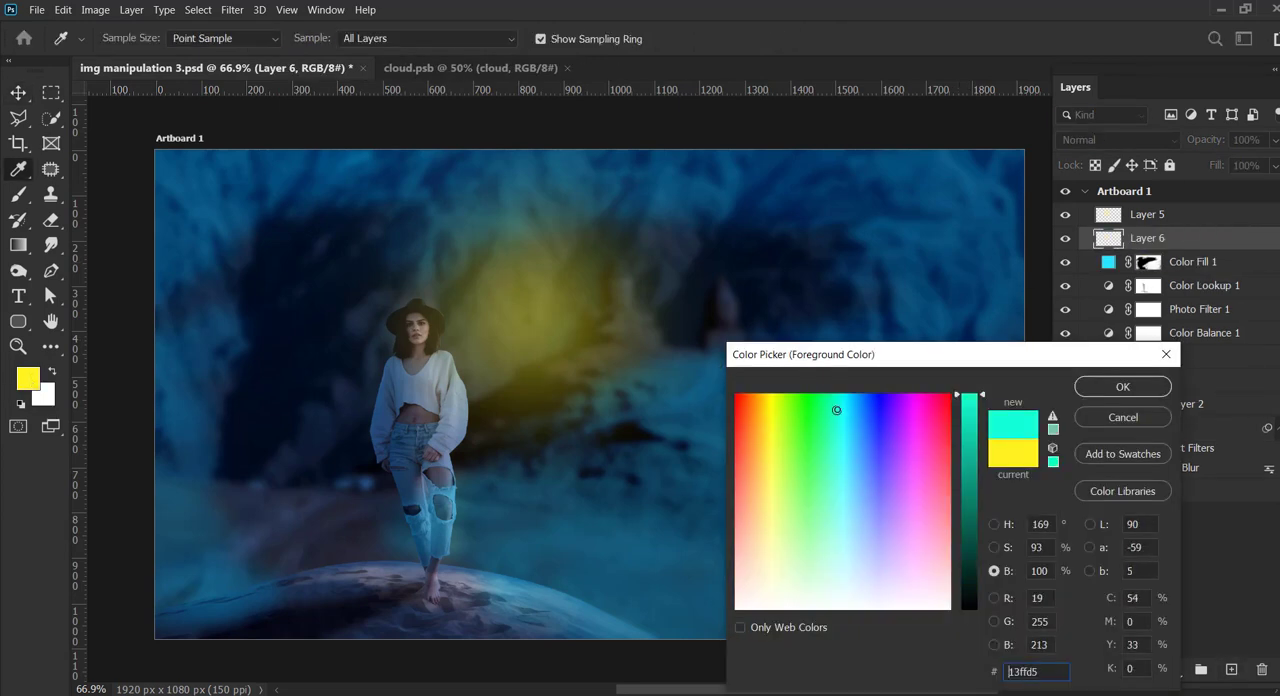
left_click(1123, 387)
key("v")
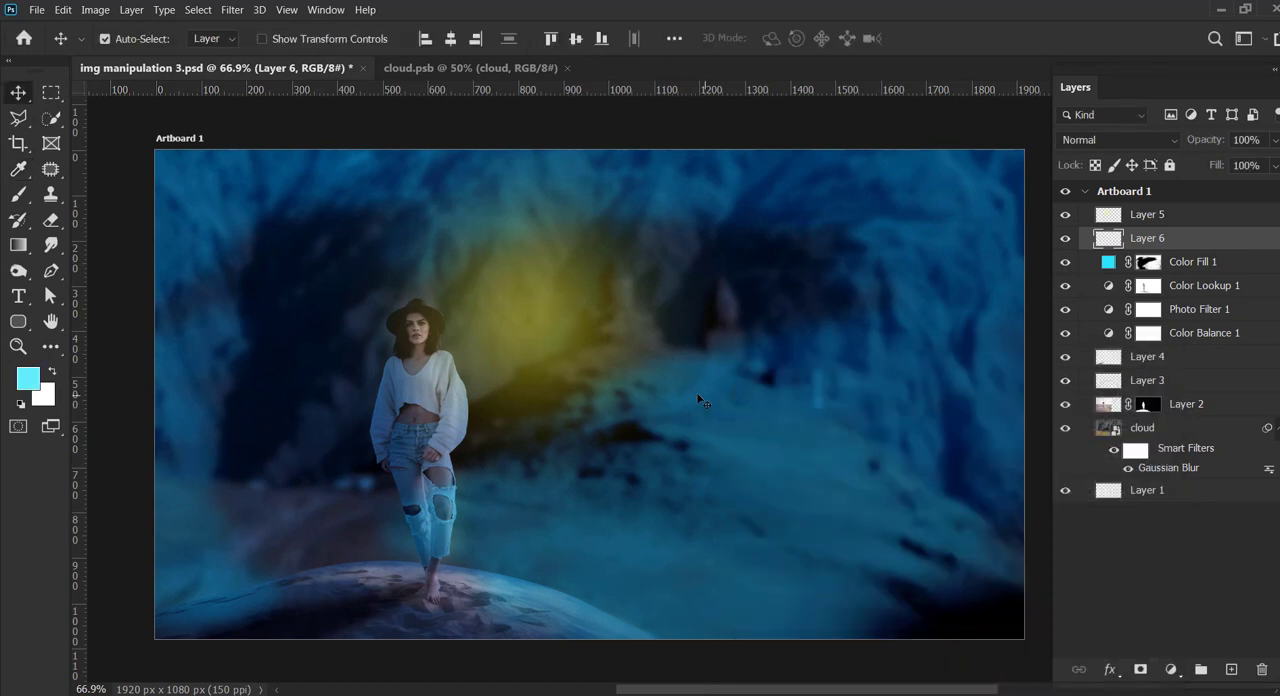
Step: Enlarge the soft brush to span the church area and paint a cyan dab over it on Layer 6
key("b")
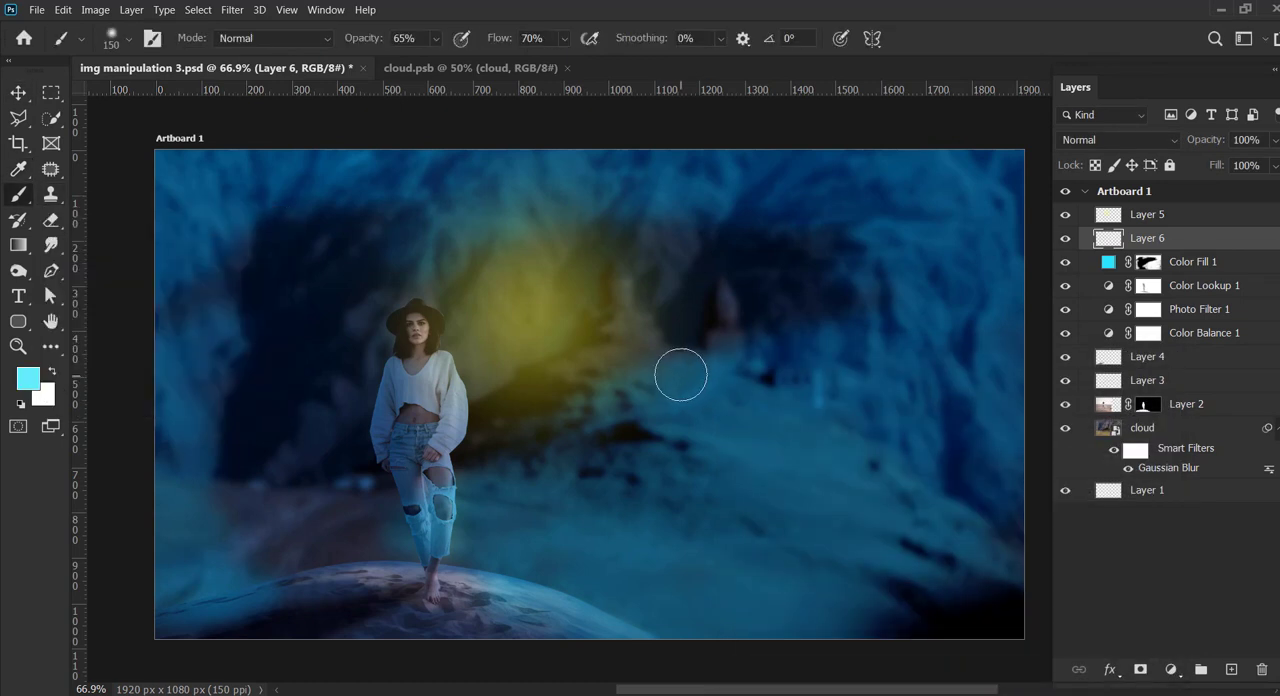
key("bracketright")
key("bracketright")
key("bracketright")
key("bracketright")
key("bracketright")
key("bracketright")
key("bracketright")
key("bracketright")
left_click(708, 338)
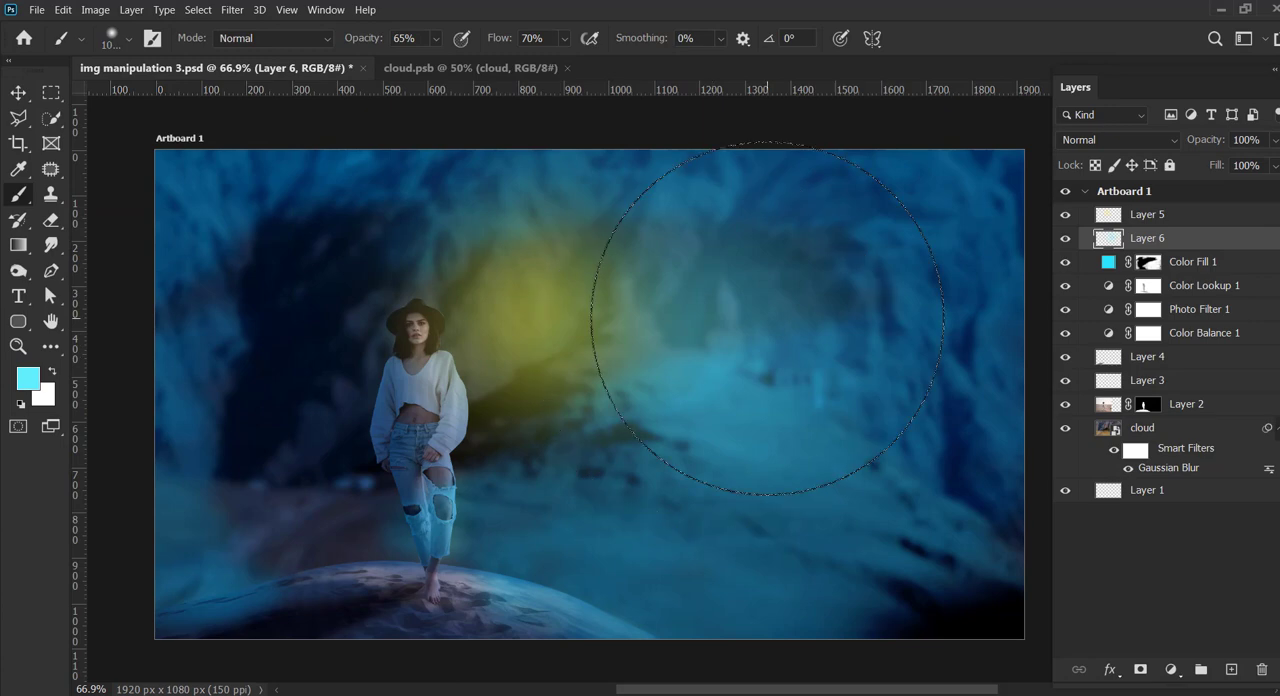
Step: Set the brush opacity and flow to 100% and strengthen the cyan glow above the church with another dab
left_click(436, 39)
left_click_drag(448, 61, 480, 60)
left_click(565, 39)
left_click_drag(576, 61, 606, 60)
left_click(727, 297)
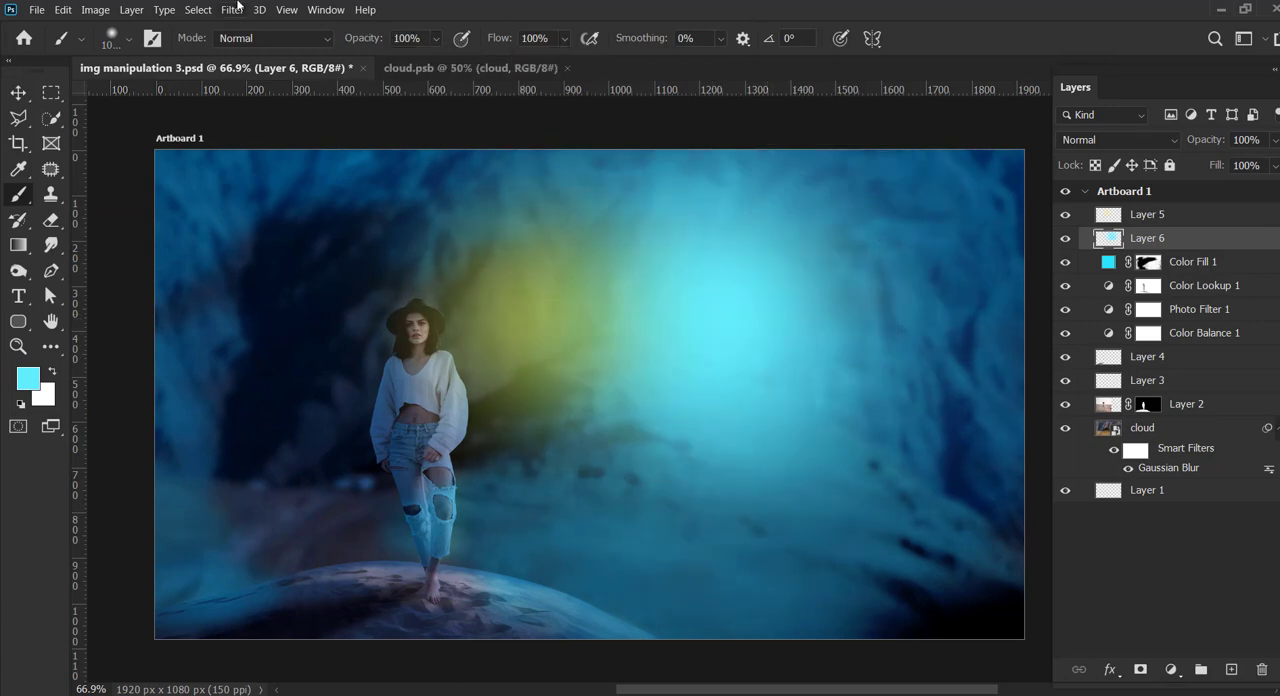
Step: Set Layer 6's blending mode to Linear Light and move the cyan glow to the upper right of the scene
left_click(13, 97)
left_click(1118, 140)
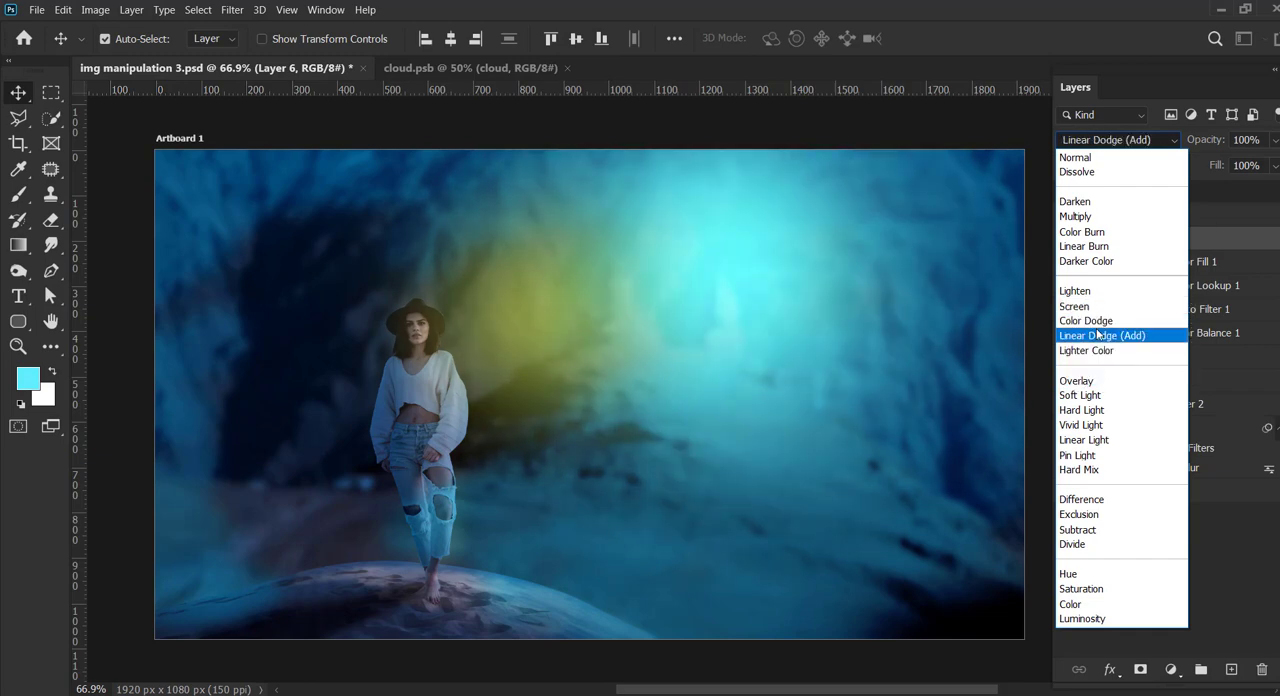
left_click(1084, 440)
left_click_drag(600, 420, 832, 299)
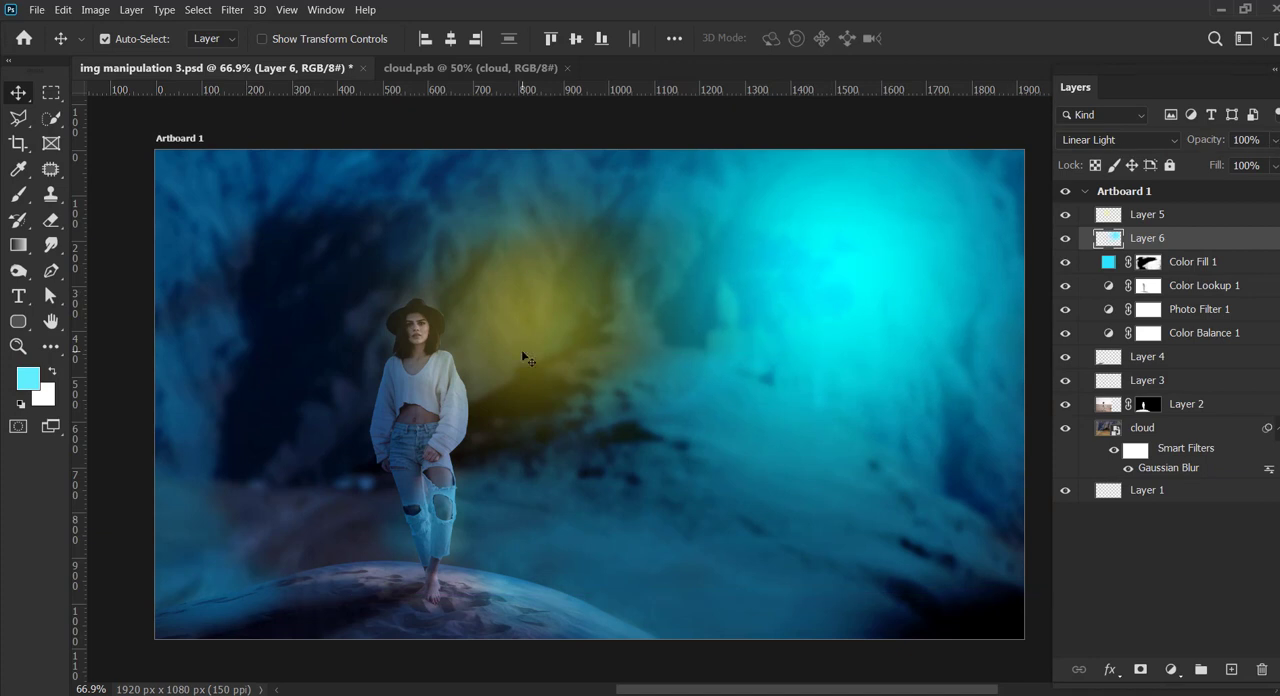
Step: Hide Layer 5 with the yellow glow and select the cyan glow layer
left_click(1118, 217)
left_click(1072, 215)
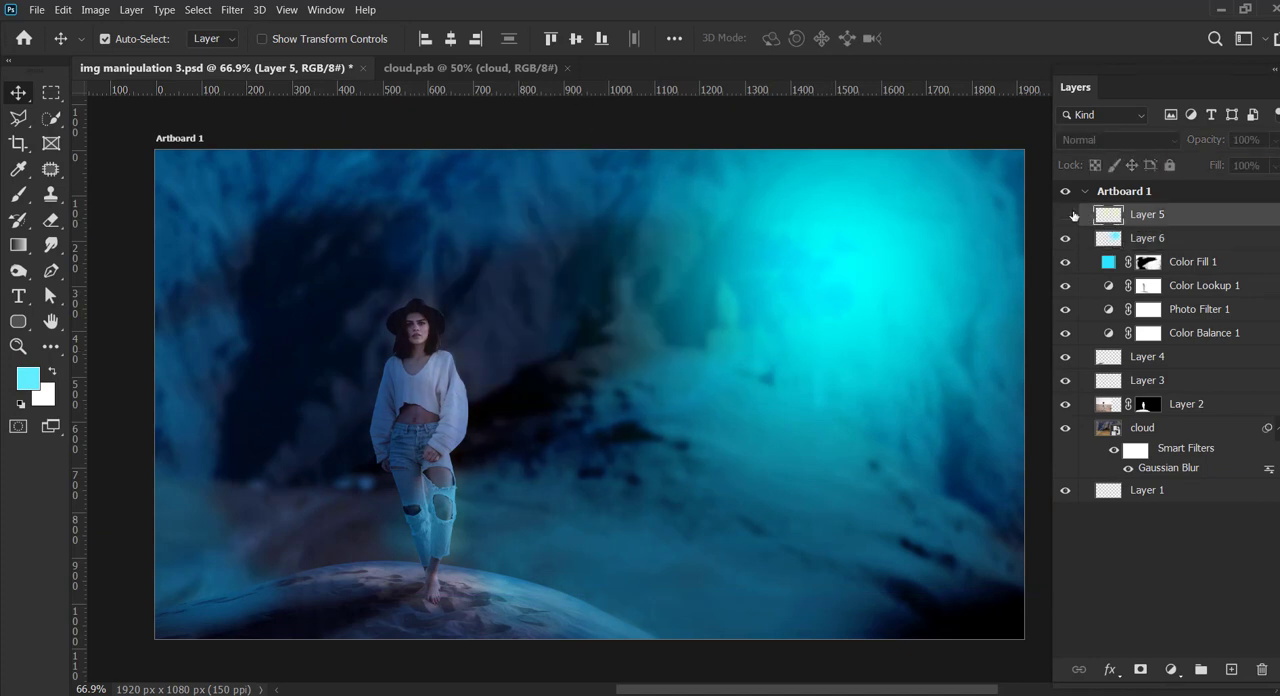
left_click(855, 265)
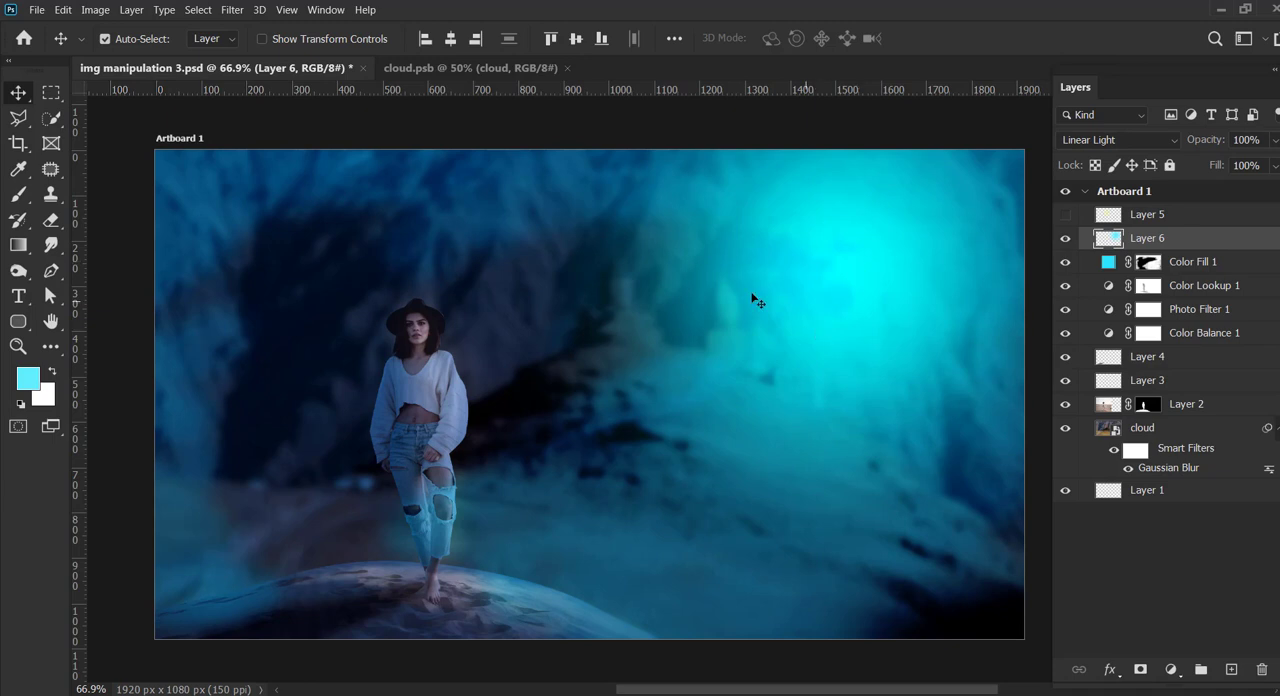
Step: Check the effect of Color Lookup 1 by toggling its visibility
left_click(442, 387)
left_click(1066, 289)
left_click(1066, 289)
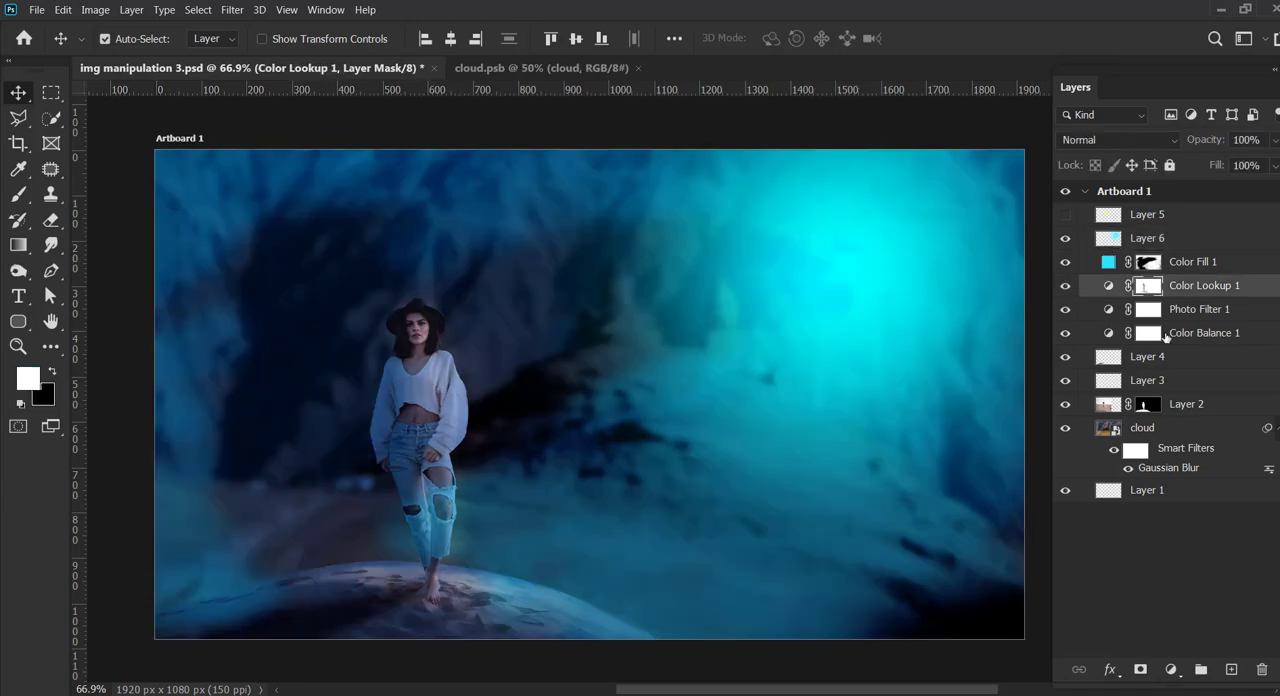
Step: Add a Curves adjustment above Layer 5, raise the curve to brighten the image, and invert its mask to black
left_click(1197, 224)
left_click(1170, 669)
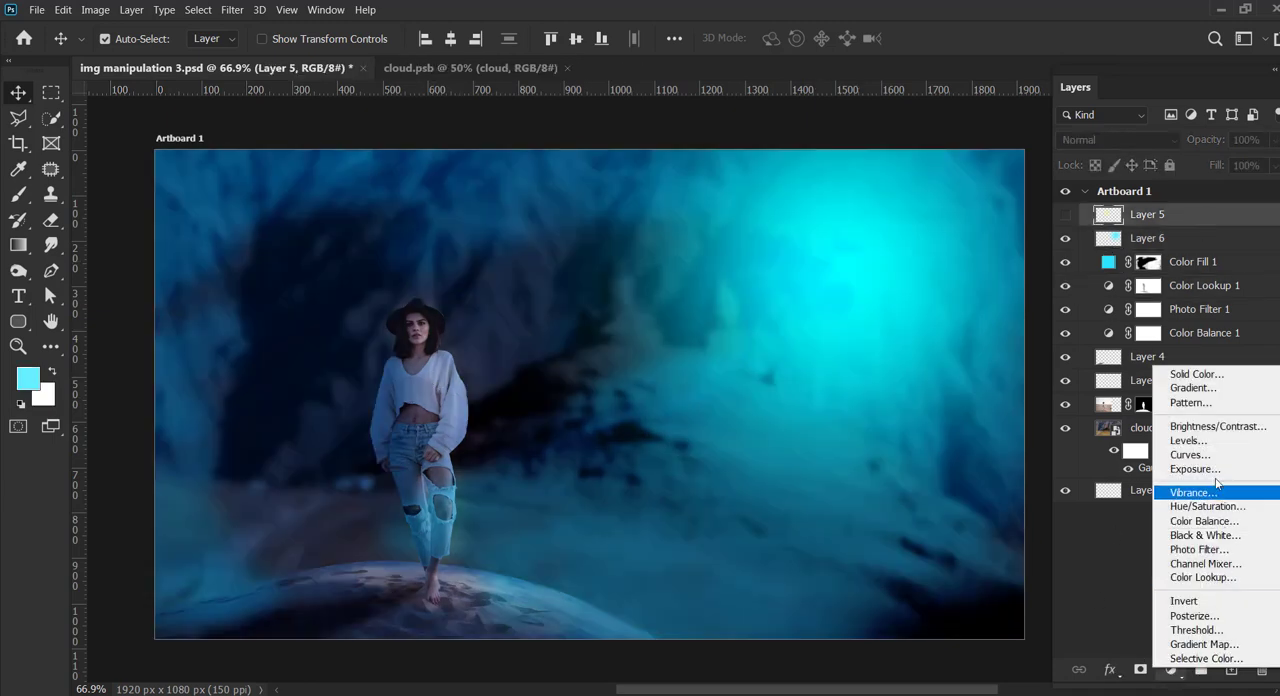
left_click(1185, 460)
left_click_drag(198, 546, 198, 508)
left_click_drag(141, 577, 149, 584)
left_click_drag(256, 376, 221, 620)
left_click(1147, 216)
key("ctrl+i")
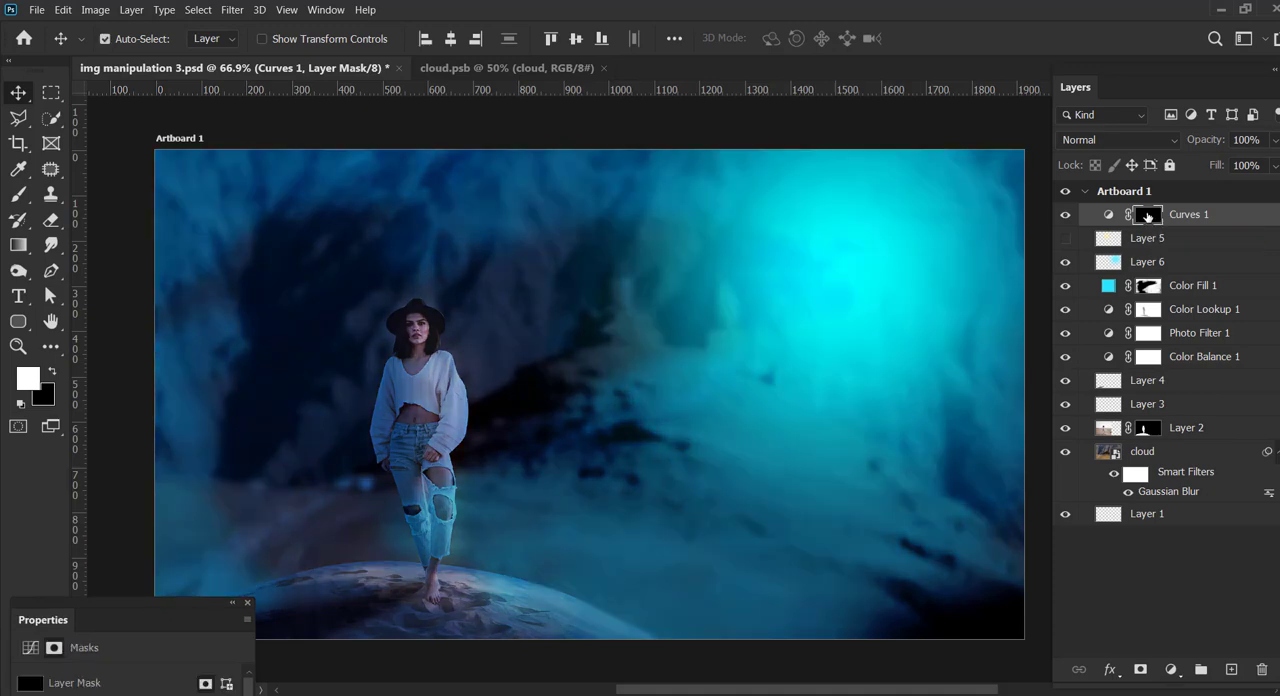
Step: Paint white on the Curves 1 mask along the outer edge of the woman's glow-side sleeve with a small soft brush
key("z")
left_click_drag(393, 402, 443, 448)
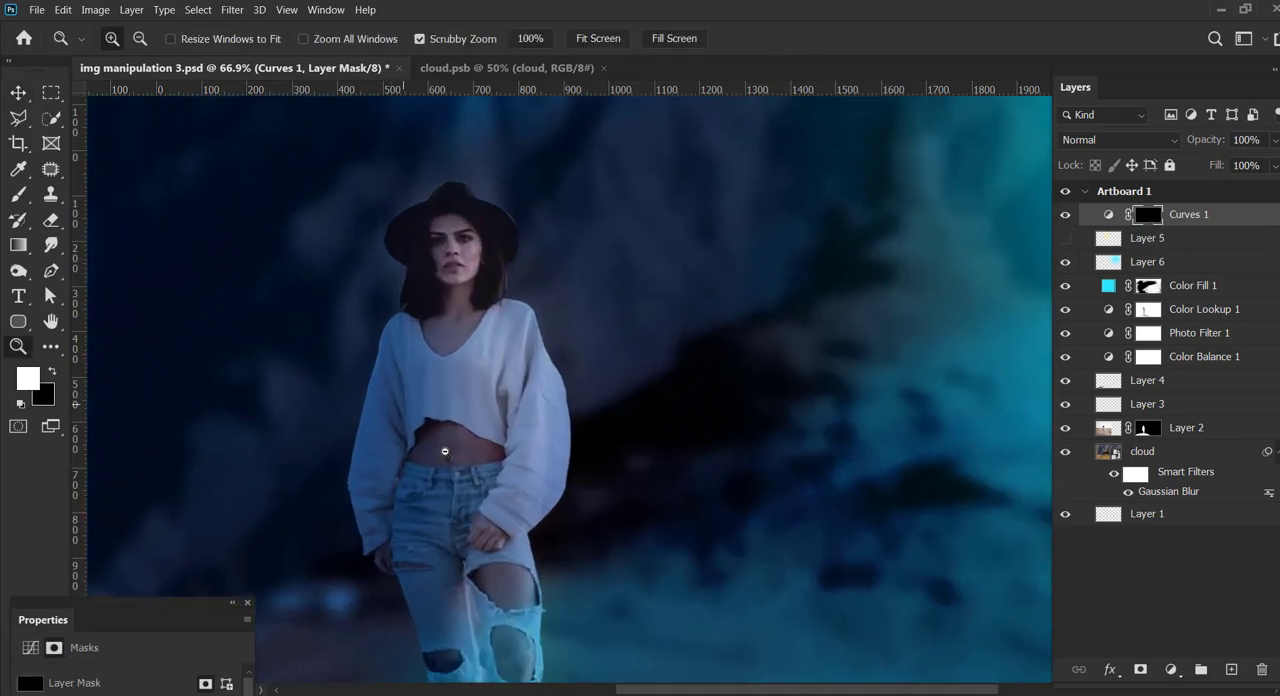
left_click_drag(600, 449, 580, 397)
key("bracketleft")
key("bracketleft")
key("bracketleft")
key("bracketleft")
key("bracketleft")
key("bracketleft")
key("bracketleft")
key("bracketleft")
key("bracketleft")
key("bracketleft")
key("bracketleft")
key("bracketleft")
key("bracketleft")
key("bracketleft")
key("bracketleft")
key("bracketleft")
key("bracketleft")
key("bracketleft")
key("bracketleft")
key("bracketleft")
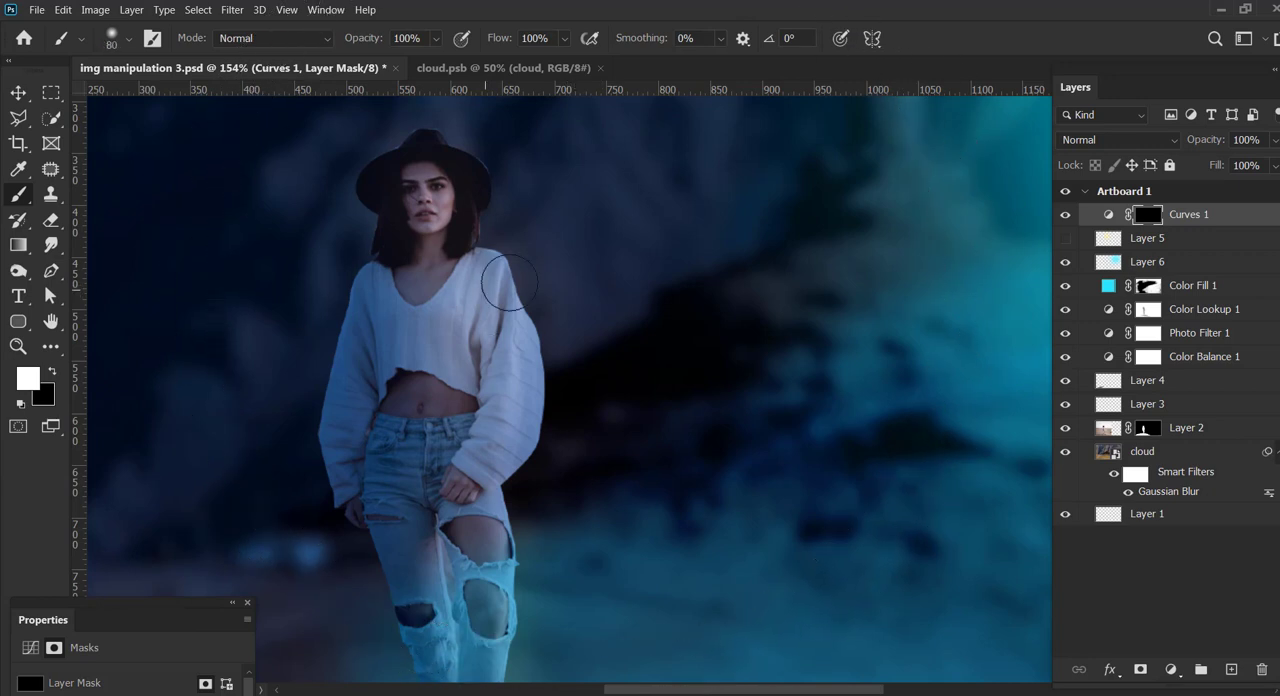
mouse_move(507, 262)
left_mouse_down()
mouse_move(544, 396)
mouse_move(535, 442)
mouse_move(500, 480)
left_mouse_up()
key("bracketright")
key("bracketright")
key("bracketright")
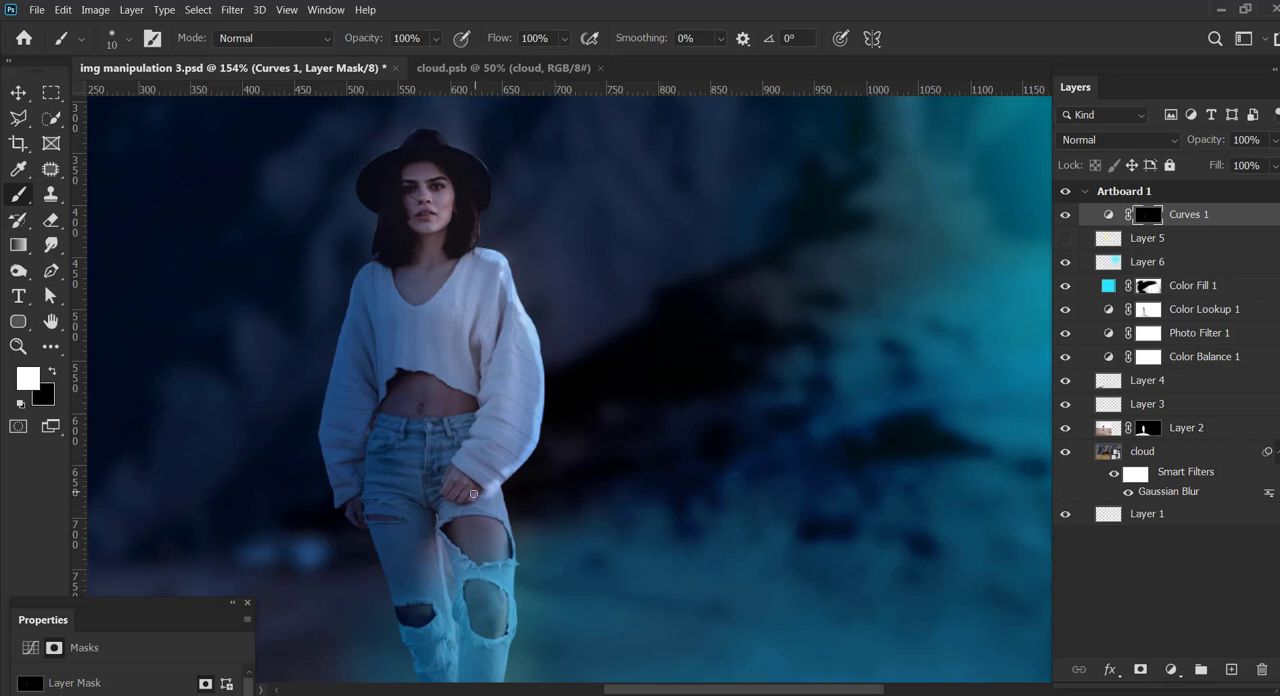
Step: Lower the brush opacity to 53% and paint highlights on the woman's face, shoulder and sleeve in the Curves 1 mask
left_click(436, 39)
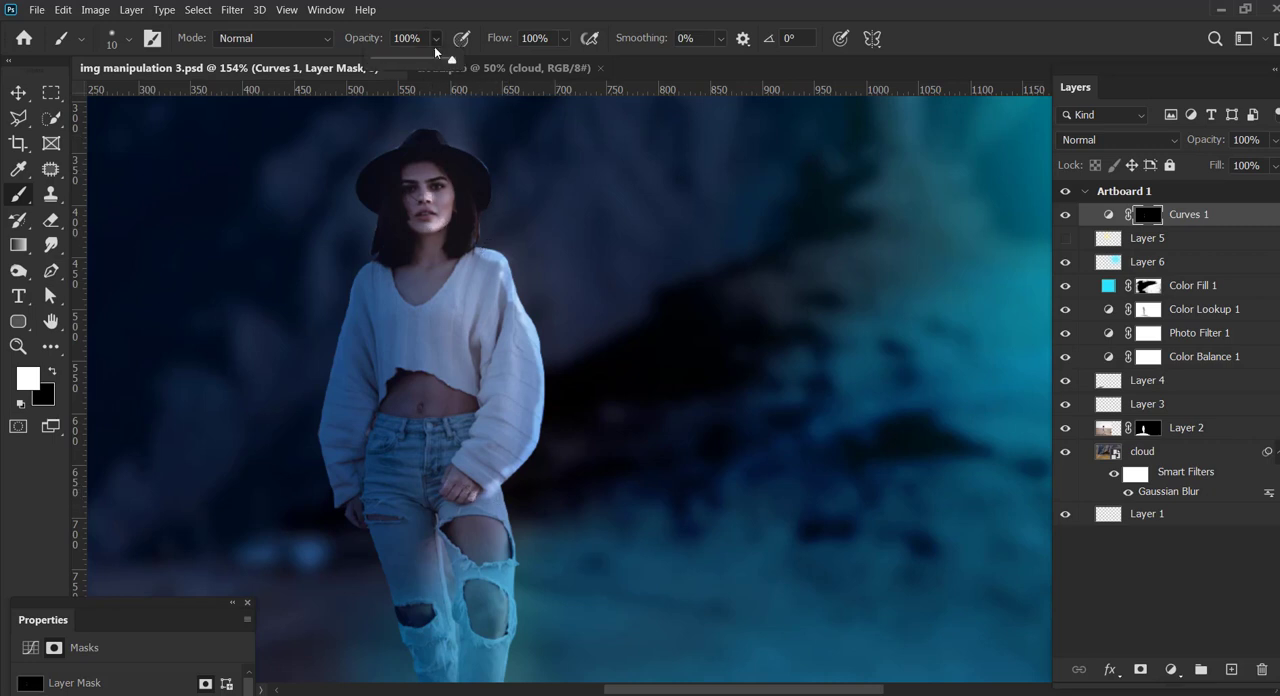
left_click(419, 64)
left_click_drag(430, 197, 428, 187)
left_click_drag(472, 257, 500, 268)
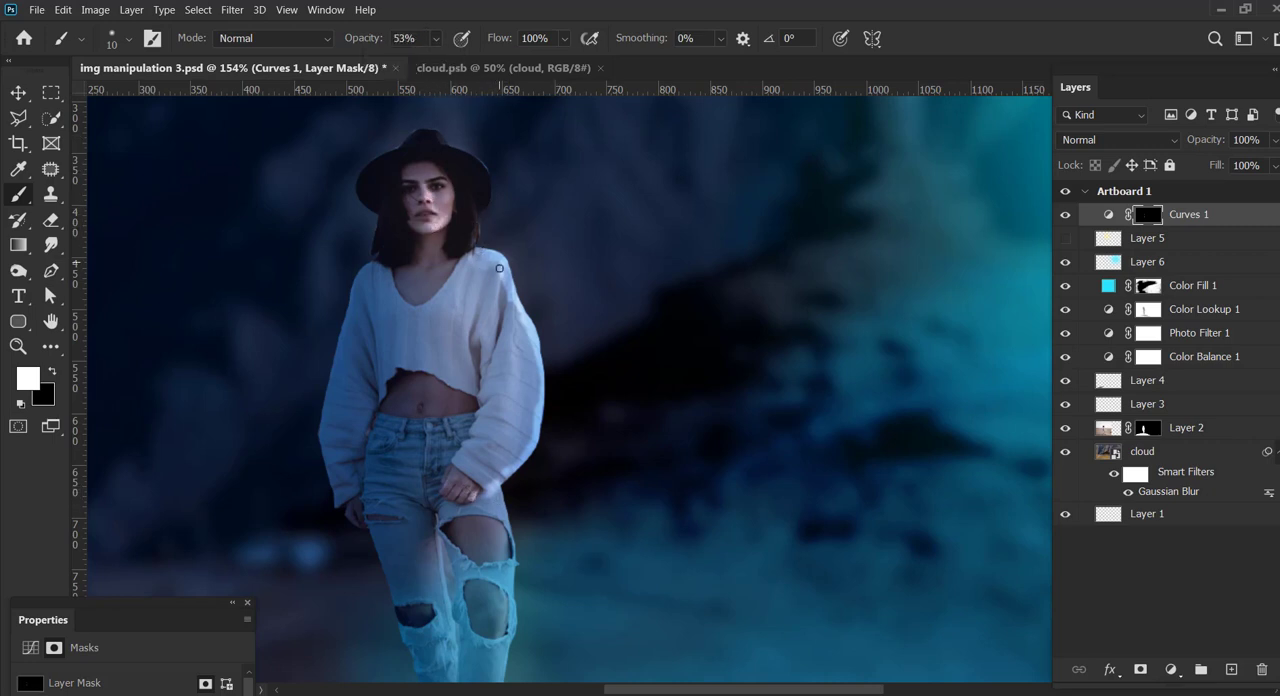
left_click_drag(507, 354, 518, 400)
Step: Try a highlight stroke over the woman's hand on the Curves 1 mask, and undo it
left_click_drag(634, 437, 748, 411)
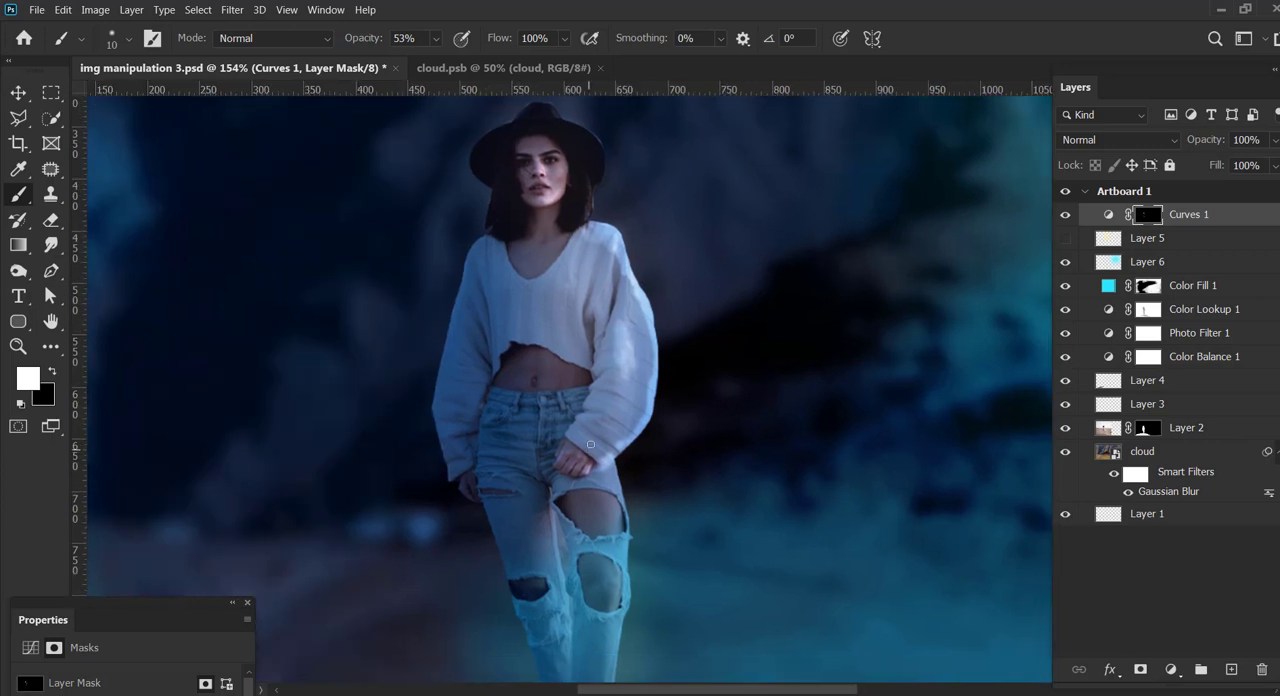
left_click_drag(590, 444, 577, 472)
key("ctrl+z")
Step: Raise the brush opacity to 96% and paint highlights along the jeans and lower legs in the Curves 1 mask
key("9")
key("6")
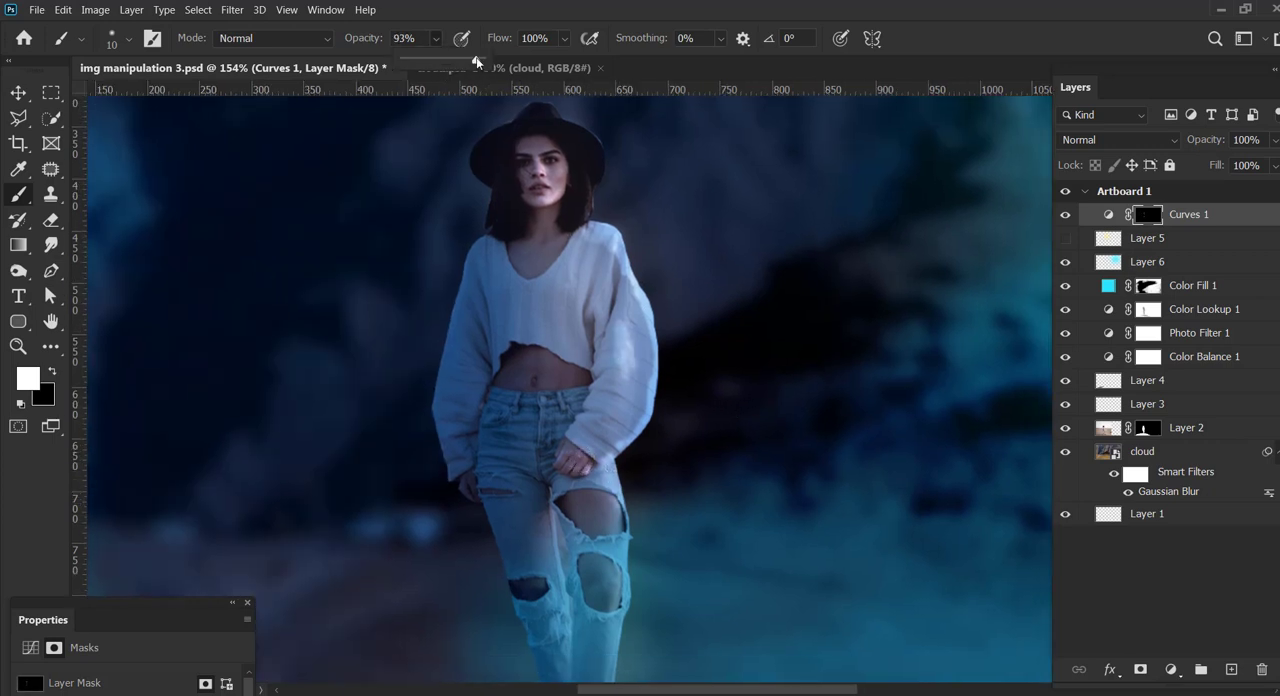
mouse_move(624, 508)
left_mouse_down()
mouse_move(624, 544)
mouse_move(651, 394)
mouse_move(633, 583)
left_mouse_up()
scroll(605, 437, "up", 3)
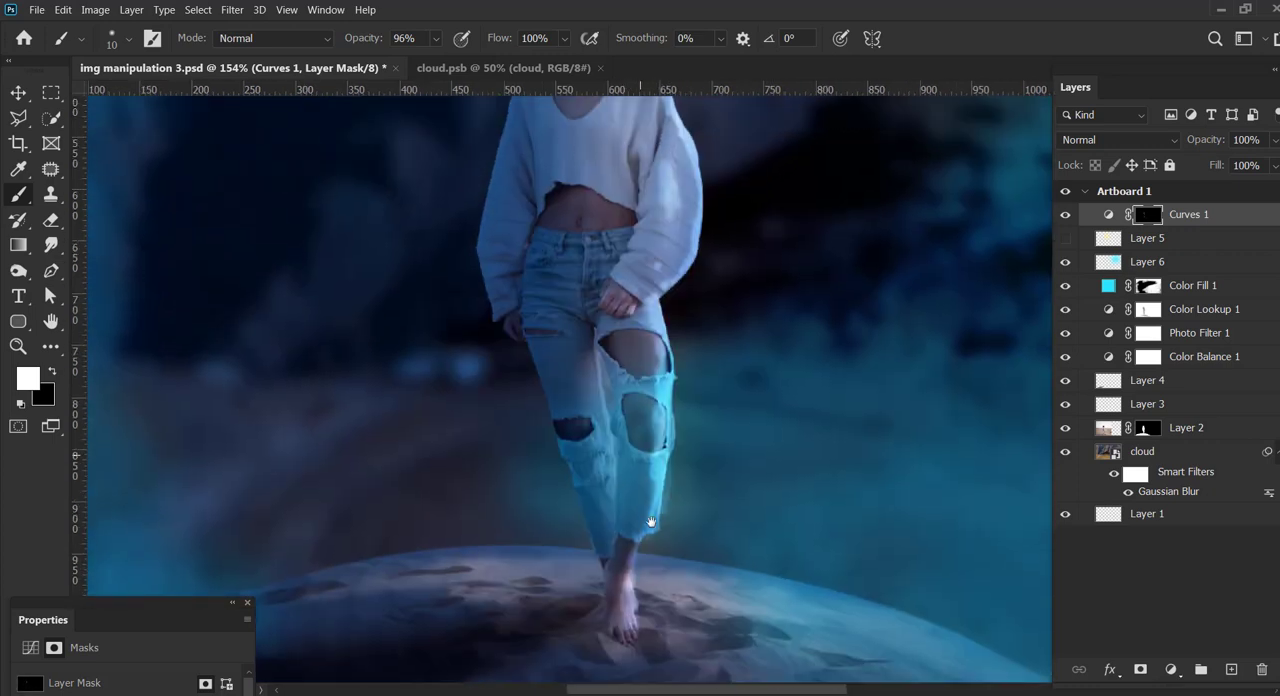
left_click_drag(609, 485, 614, 580)
mouse_move(609, 546)
left_mouse_down()
mouse_move(597, 635)
mouse_move(599, 609)
left_mouse_up()
left_click_drag(641, 422, 609, 587)
Step: Set the brush to 25 pixels at 40% opacity and softly paint the sleeve and the foot area on the Curves 1 mask
left_click_drag(979, 439, 969, 314)
key("z")
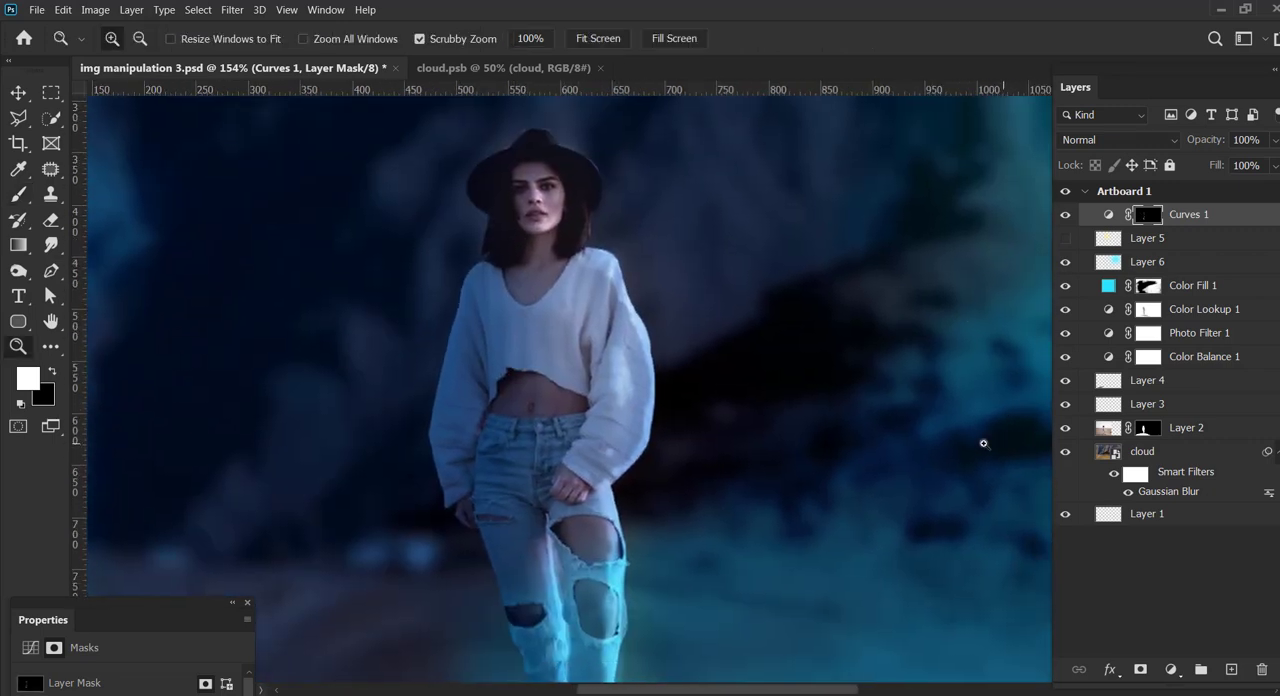
left_click_drag(983, 443, 790, 418)
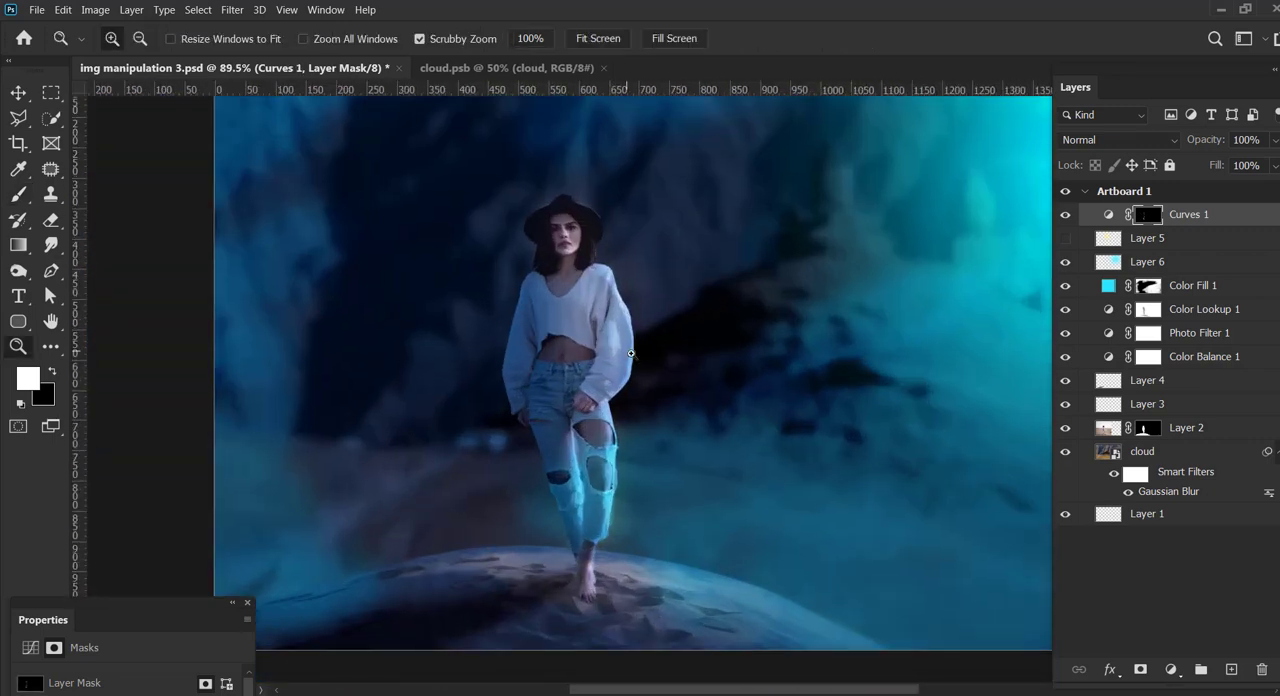
key("b")
left_click(434, 41)
left_click(408, 61)
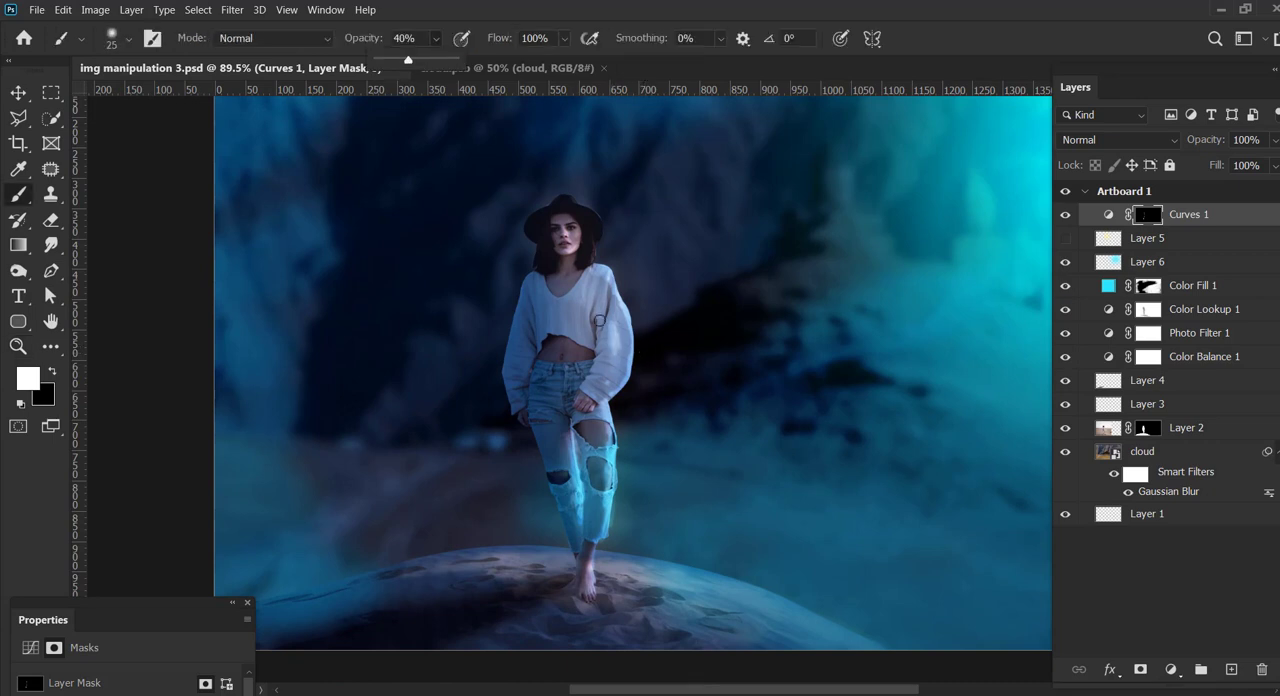
mouse_move(617, 317)
left_mouse_down()
mouse_move(613, 359)
mouse_move(629, 332)
mouse_move(612, 397)
left_mouse_up()
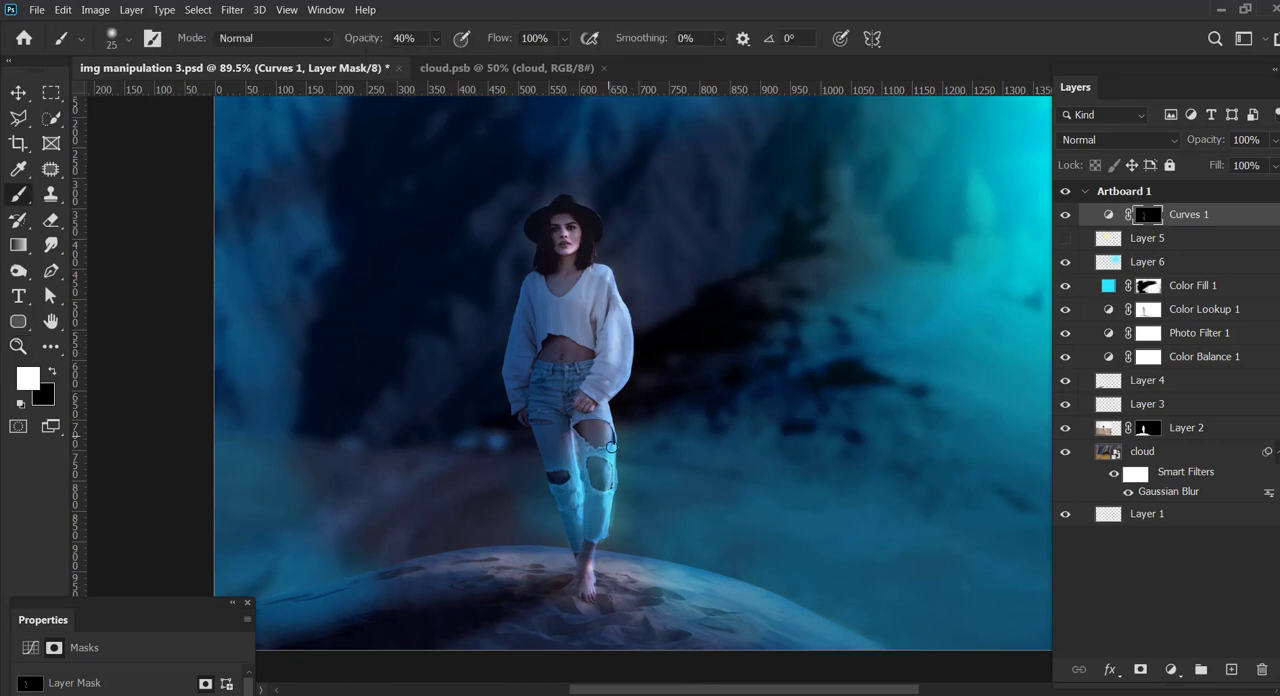
left_click_drag(596, 588, 609, 592)
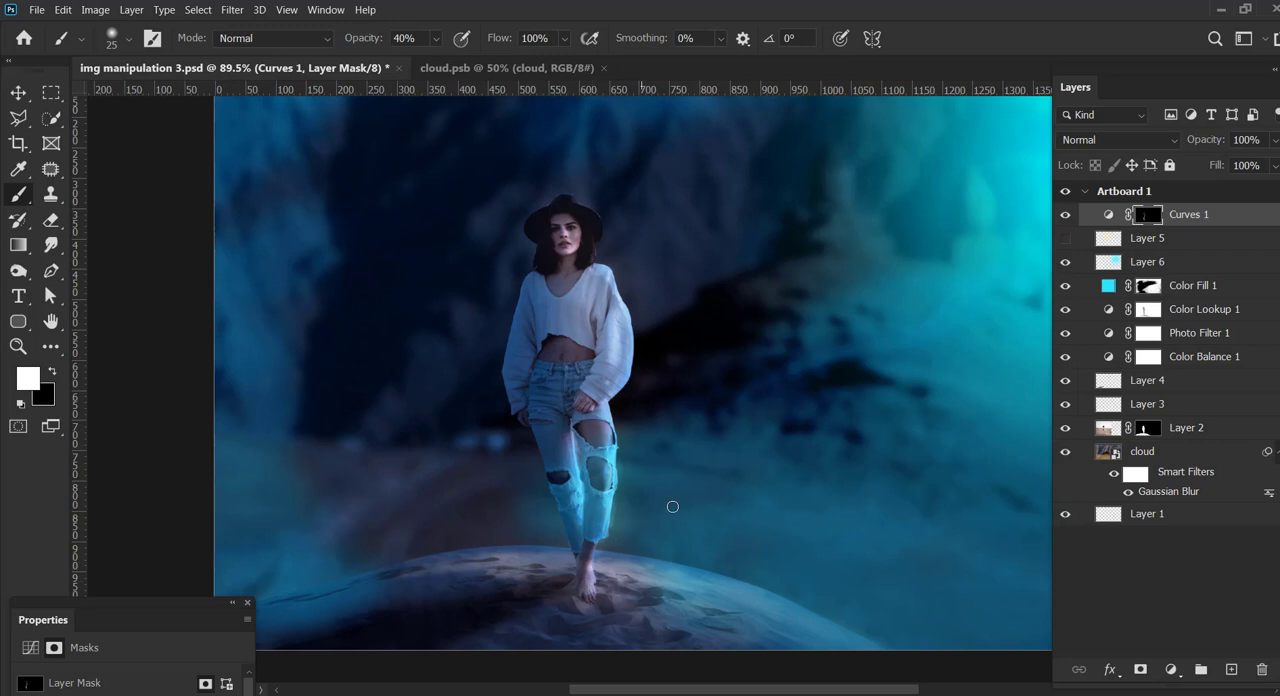
Step: Add a Levels adjustment layer above Curves 1 and set its input levels to 9, 1.38 and 230
left_click(1171, 670)
left_click(1211, 442)
key("z")
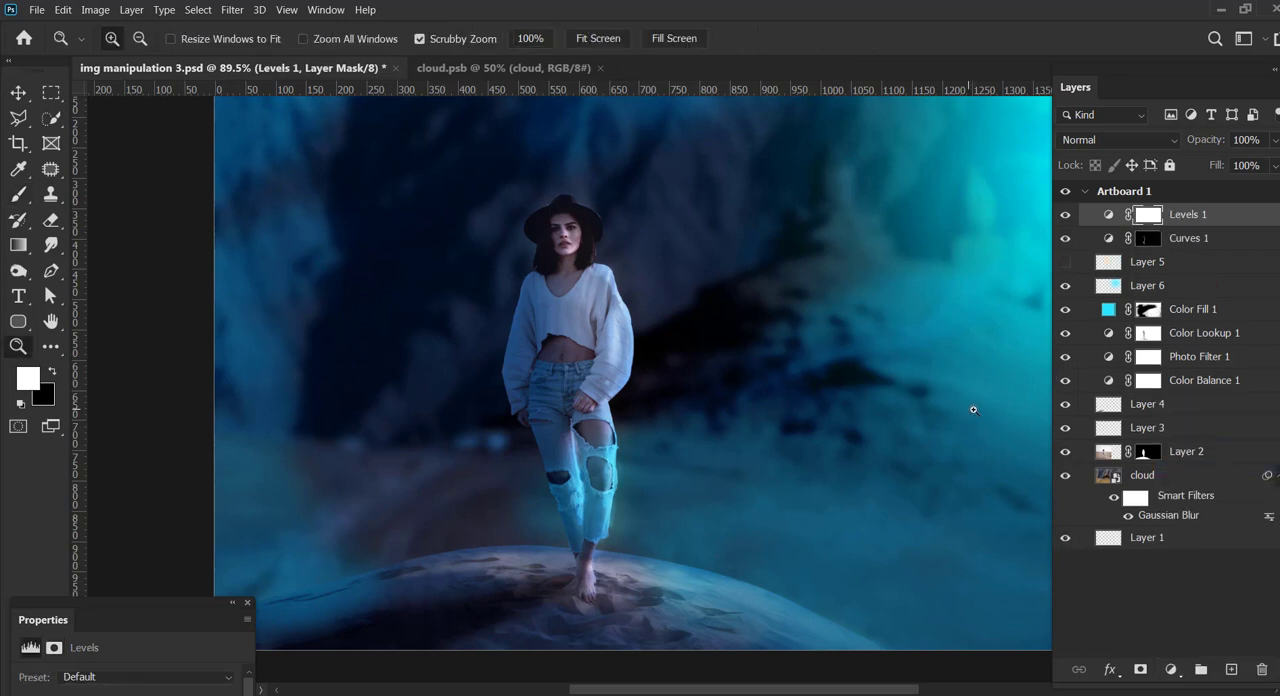
left_click_drag(973, 408, 890, 394)
left_click_drag(888, 393, 580, 380)
left_click_drag(580, 380, 608, 448)
left_click_drag(173, 604, 163, 409)
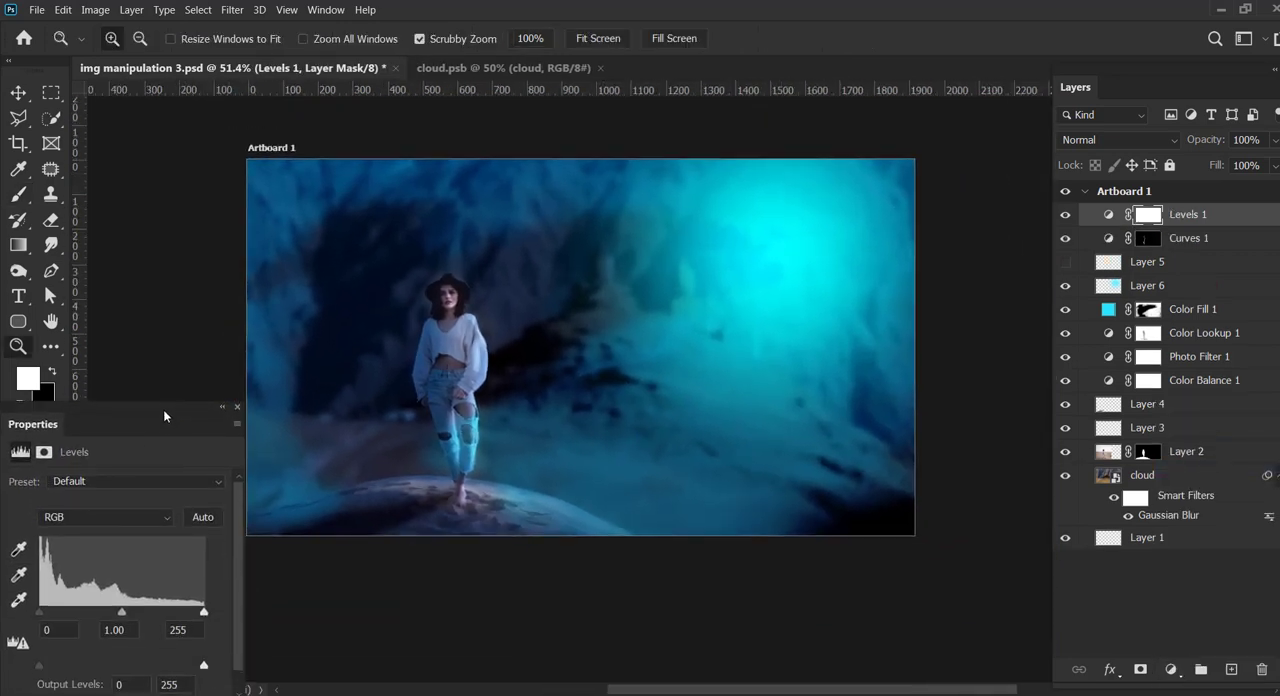
left_click_drag(121, 611, 47, 611)
left_click_drag(204, 611, 190, 613)
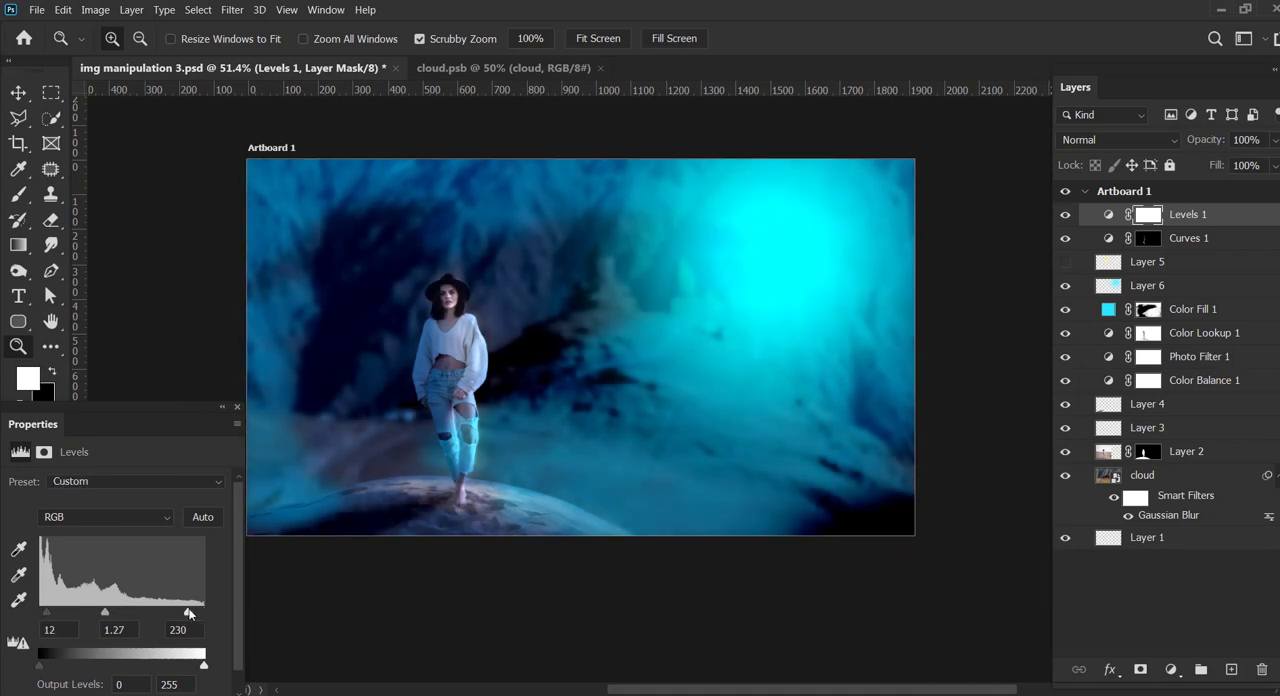
left_click_drag(47, 611, 101, 614)
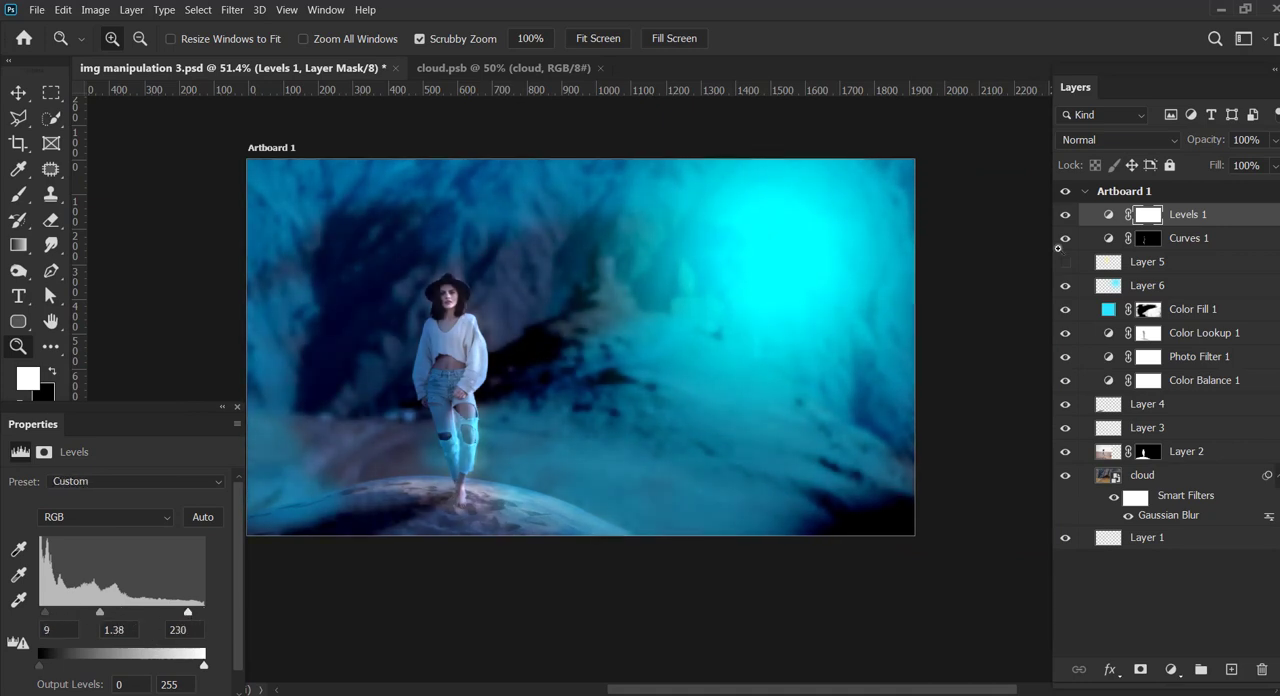
Step: Lower the opacity of the Color Fill 1 layer to 46%
left_click(1110, 311)
left_click(1275, 141)
left_click_drag(1277, 162, 1257, 163)
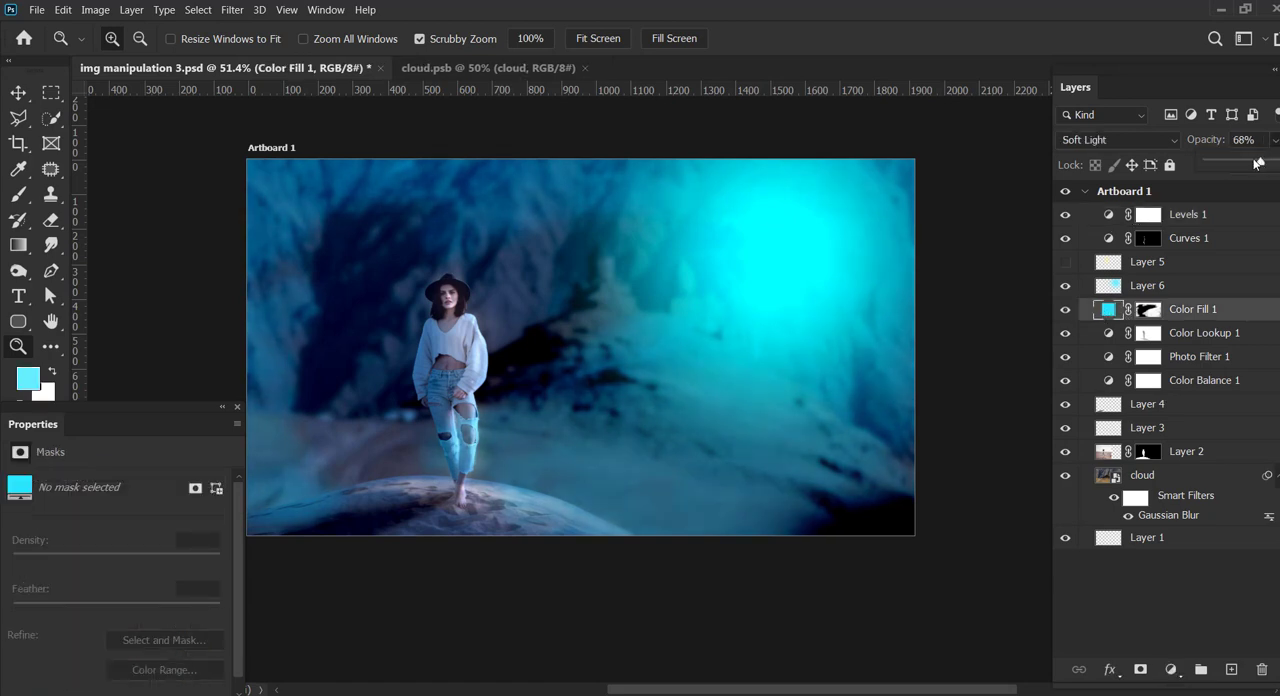
Step: Set Layer 6's opacity to 79% and move its cyan glow towards the upper-right corner of the artboard
left_click(19, 95)
left_click_drag(755, 265, 765, 272)
left_click(1275, 141)
left_click_drag(1277, 162, 1264, 162)
left_click_drag(777, 259, 856, 213)
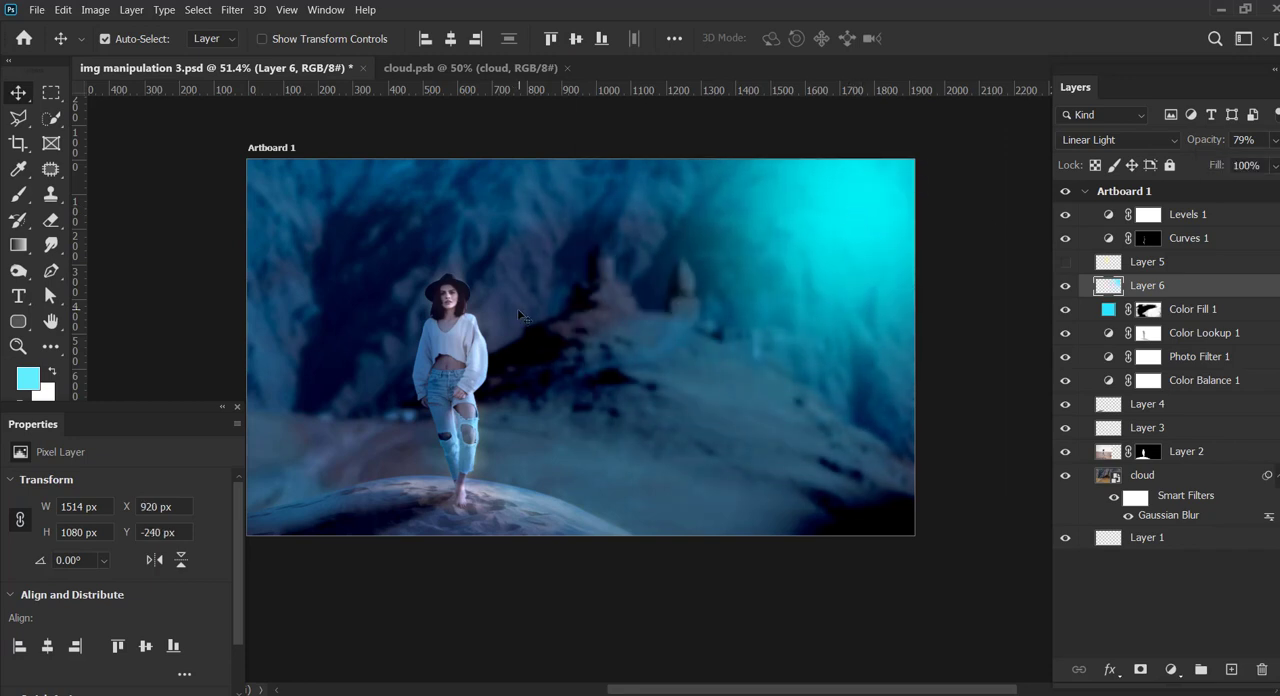
Step: Add a Curves adjustment layer above Levels 1 with a shadow and a highlight point for slight contrast
left_click(1226, 216)
left_click(1171, 671)
left_click(1190, 453)
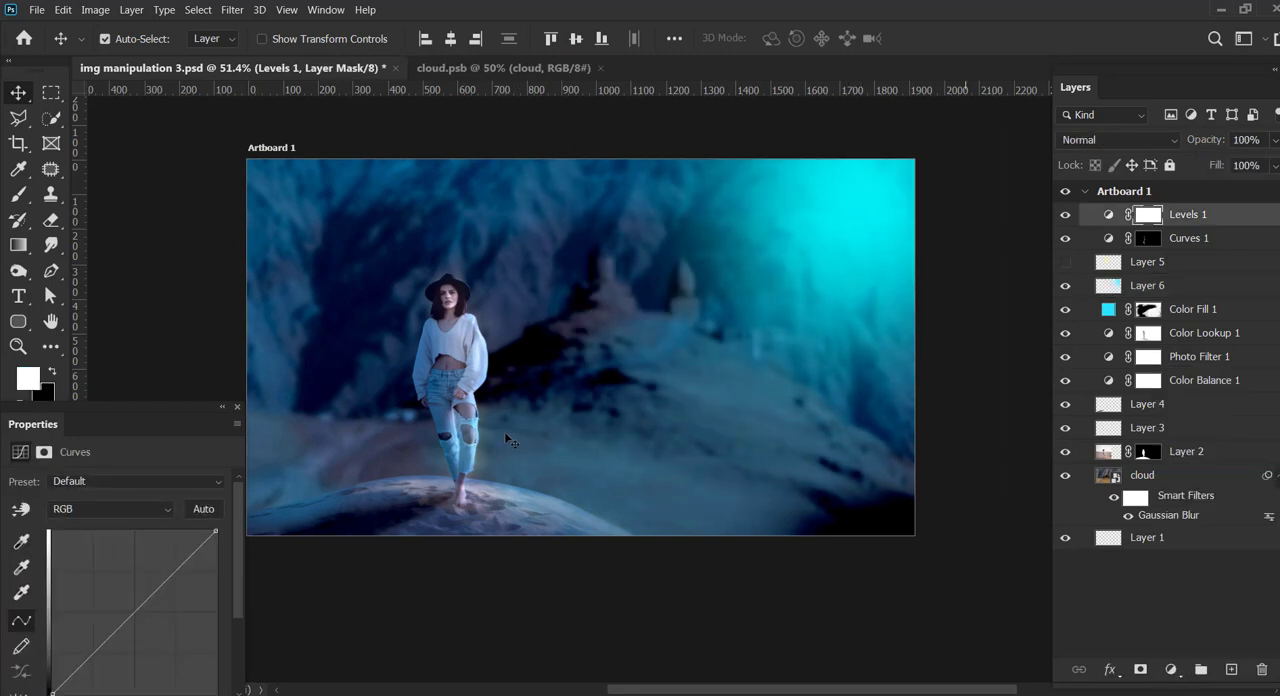
left_click_drag(183, 518, 177, 513)
left_click_drag(100, 594, 100, 601)
left_click_drag(177, 513, 180, 516)
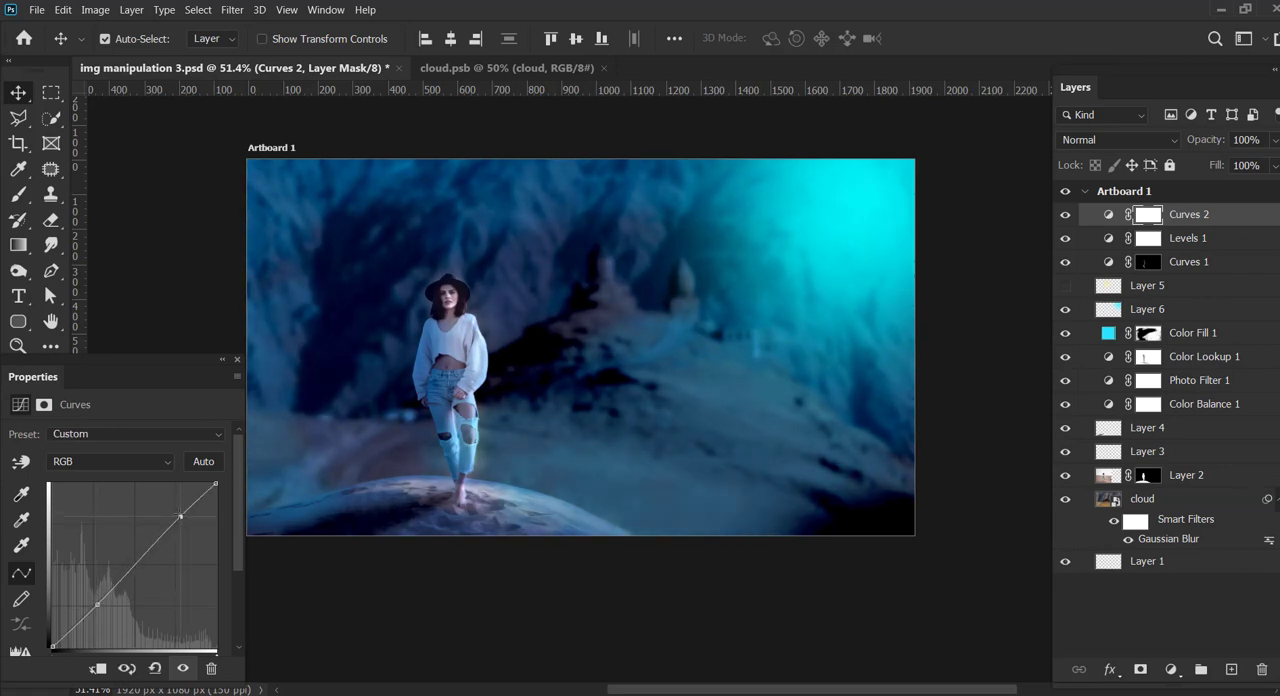
Step: Add an Exposure adjustment layer above Curves 2 and fine-tune its settings
left_click(1171, 669)
left_click(1195, 479)
left_click_drag(116, 487, 111, 563)
Step: Raise the highlights on the Curves 2 RGB curve and adjust the lower and upper points of its Blue channel
left_click(1148, 238)
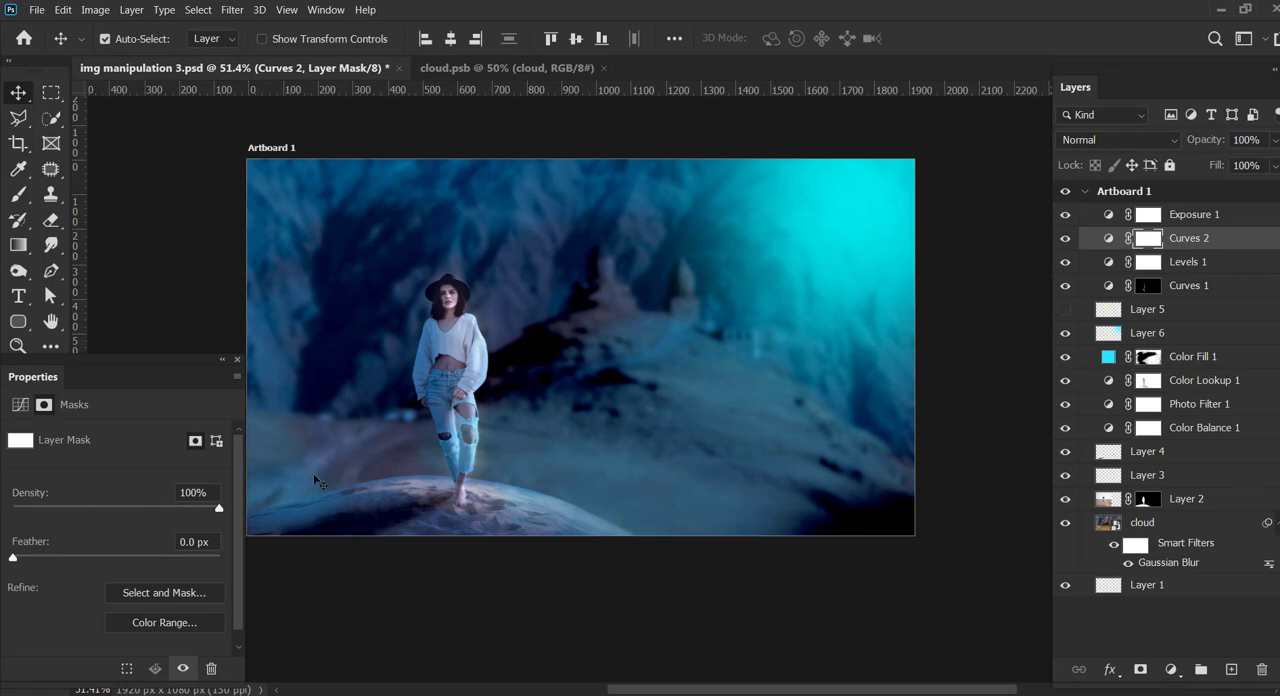
left_click(1108, 238)
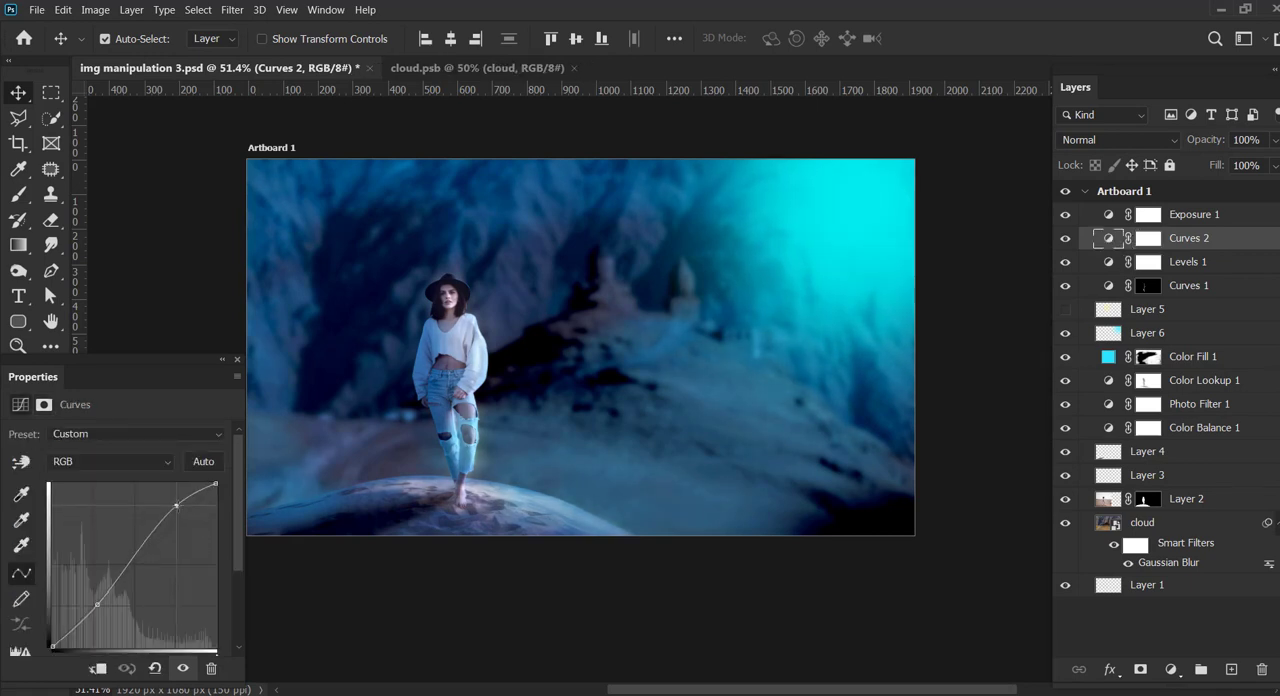
left_click_drag(176, 505, 176, 509)
left_click(110, 461)
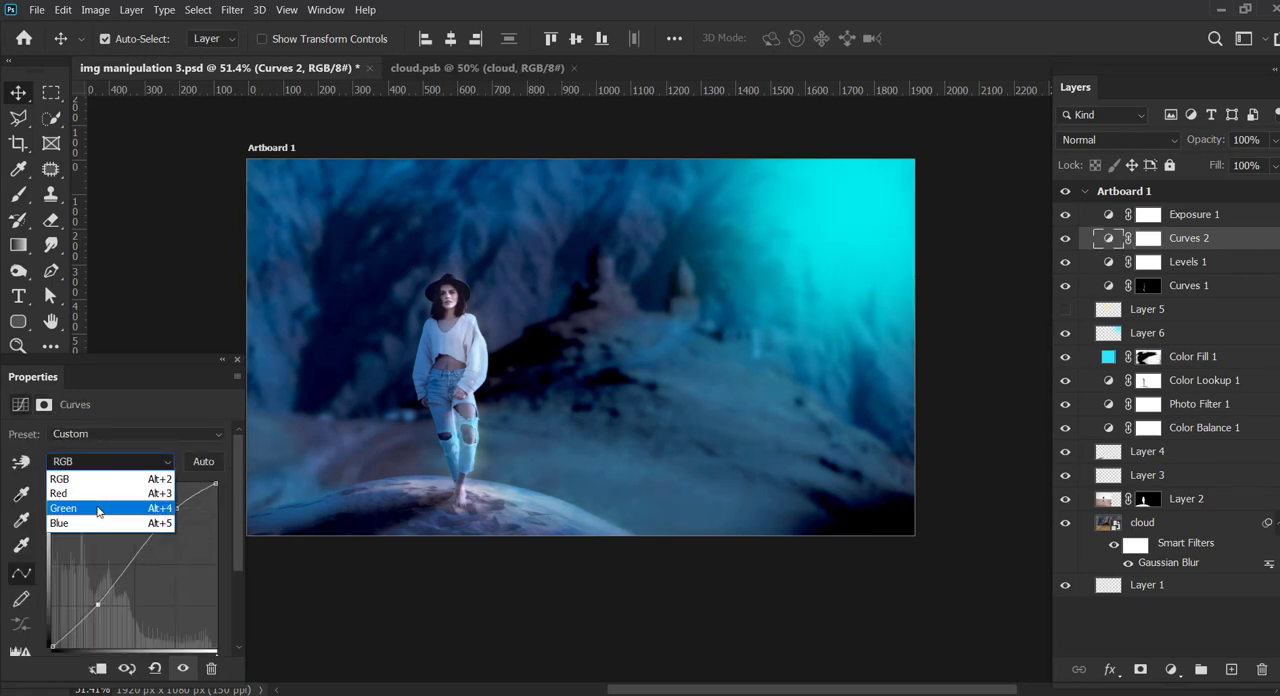
left_click(110, 519)
left_click_drag(95, 601, 100, 604)
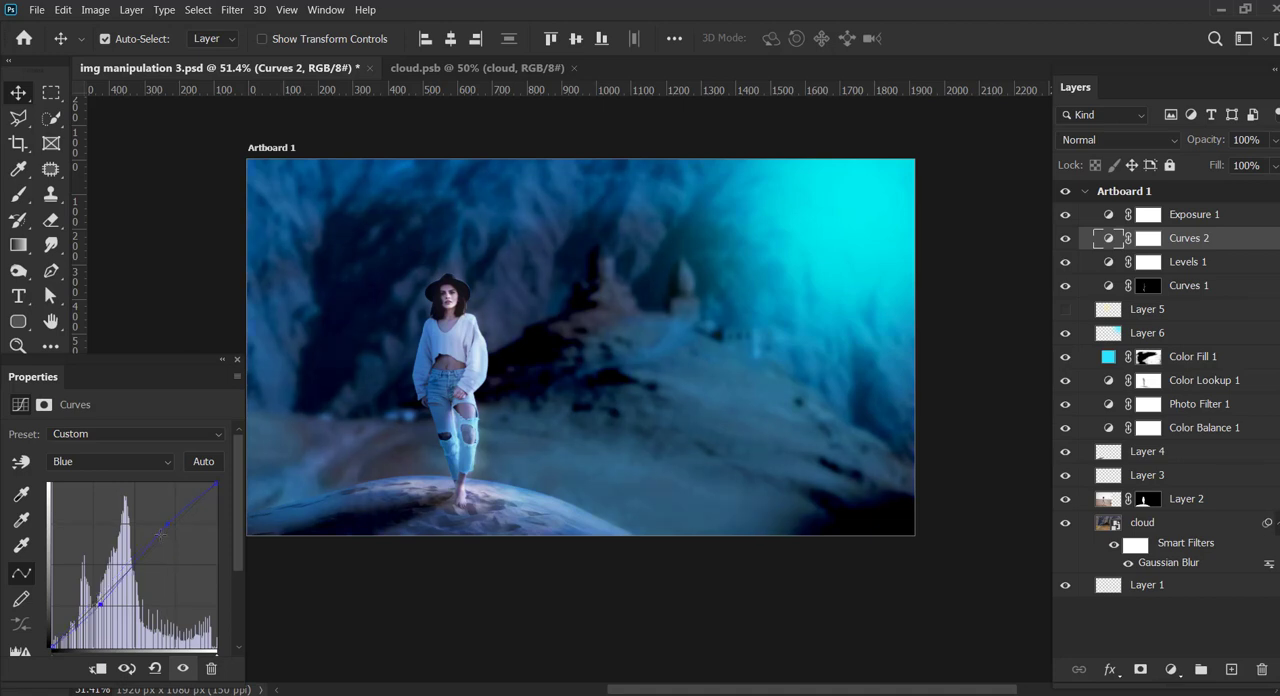
left_click_drag(161, 517, 169, 527)
Step: Soften the cyan glow on Layer 6 with a Gaussian Blur
left_click(844, 195)
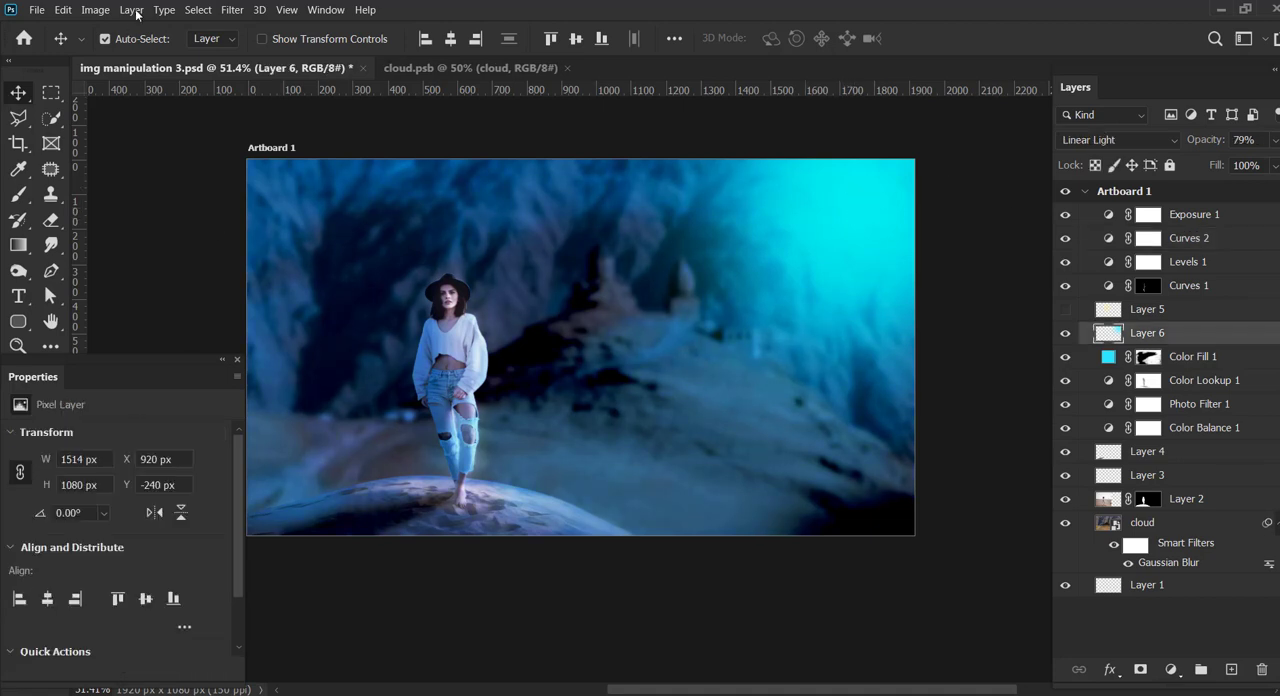
left_click(232, 9)
mouse_move(280, 190)
left_click(462, 254)
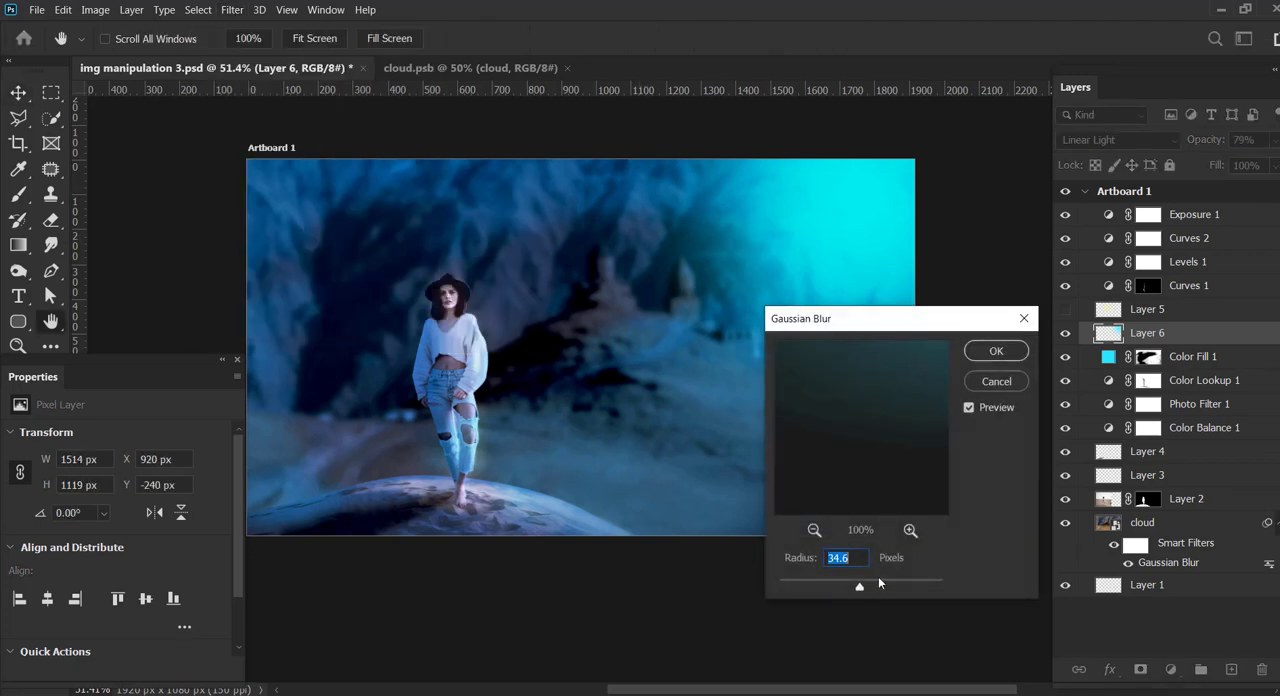
left_click_drag(878, 584, 888, 585)
left_click(979, 356)
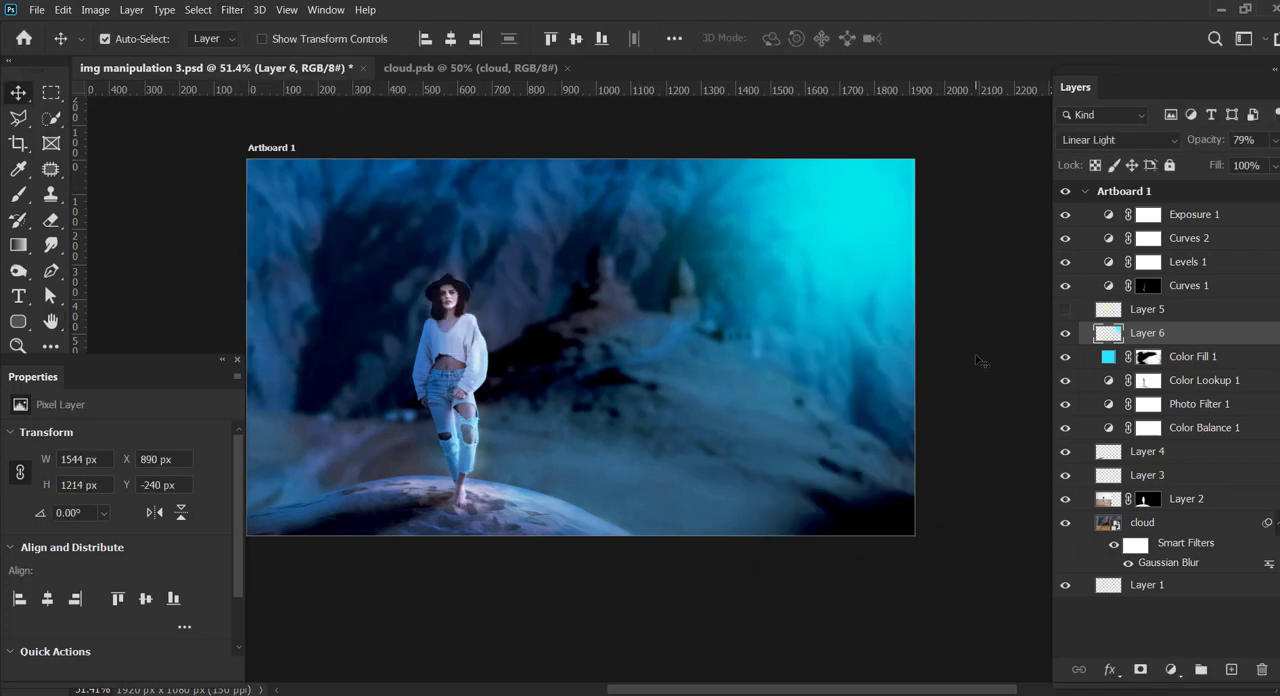
Step: Compare the image with and without Layer 6, and lower the layer's opacity to 67%
left_click(1066, 334)
left_click(1066, 334)
left_click(1274, 141)
left_click_drag(1275, 161, 1266, 161)
left_click(212, 194)
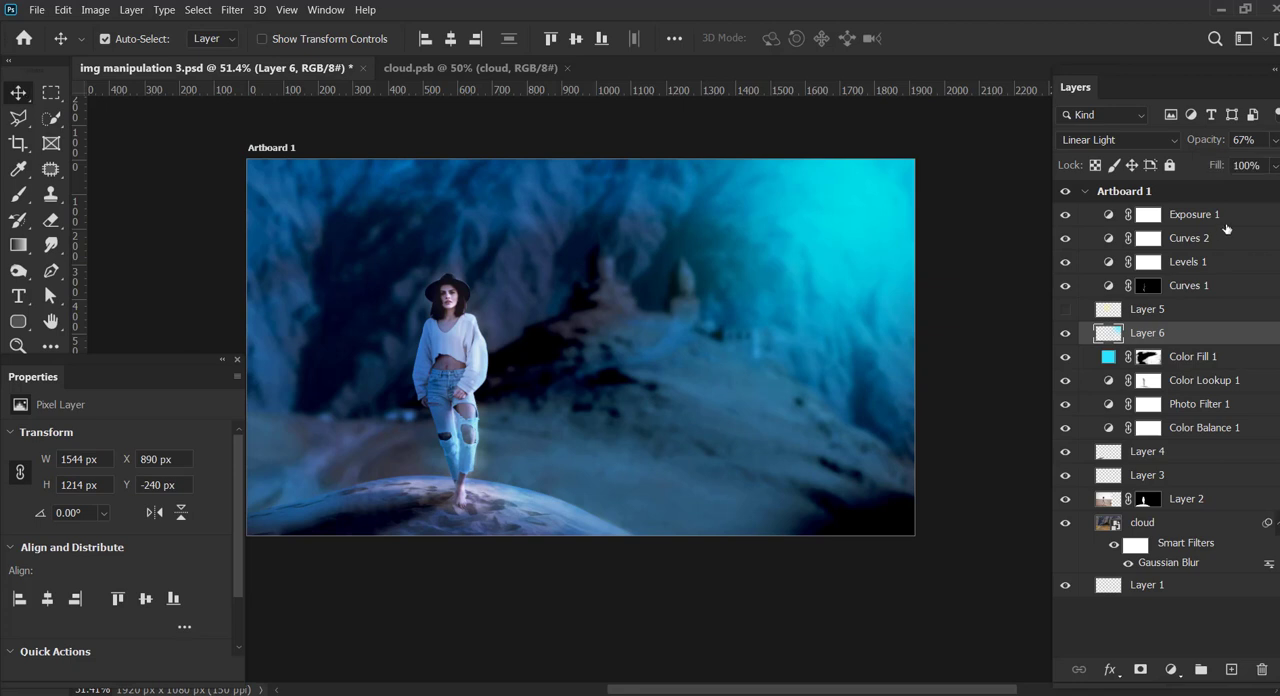
Step: Create a new empty layer above Layer 6 and swap the foreground colour to white
left_click(1226, 225)
left_click(1164, 338)
left_click(1231, 671)
left_click_drag(40, 358, 171, 366)
left_click(51, 374)
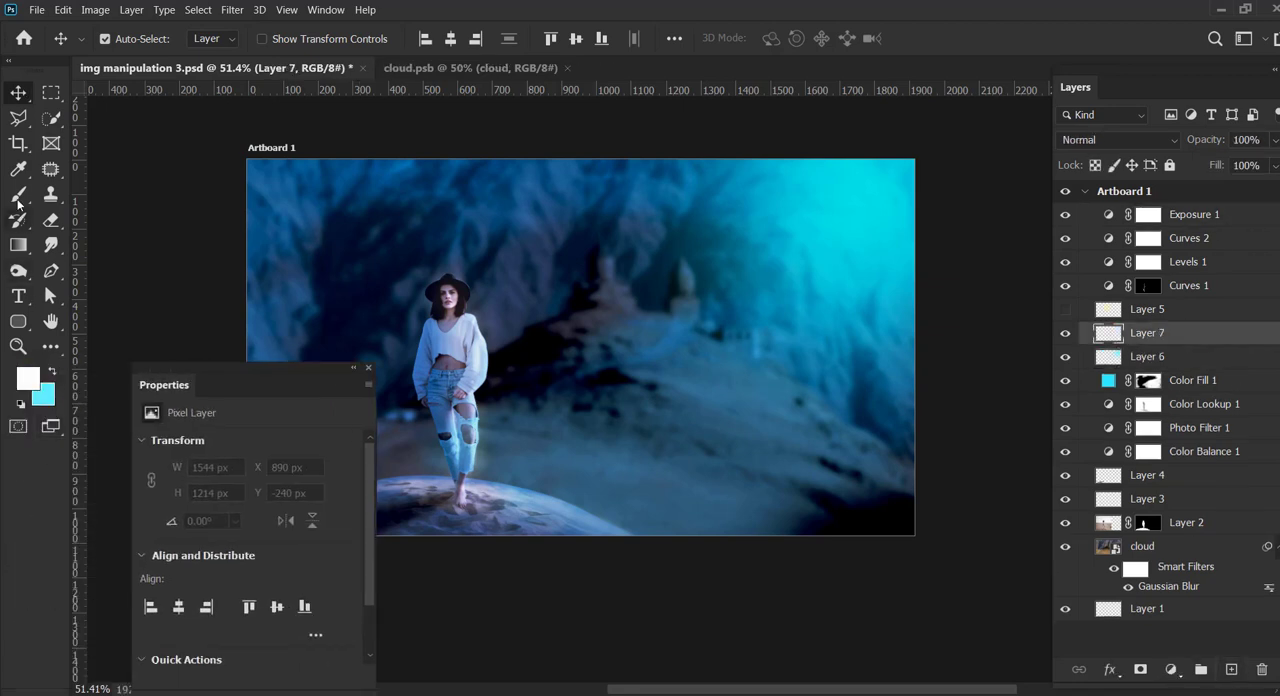
Step: Paint a white light spot in the artboard's upper-right corner on Layer 7 with a 400-pixel brush at 100% opacity
left_click(18, 196)
key("bracketright")
key("bracketright")
key("bracketright")
key("bracketright")
key("bracketright")
key("bracketright")
key("bracketright")
key("bracketright")
key("bracketright")
key("bracketright")
key("bracketright")
key("bracketright")
key("bracketright")
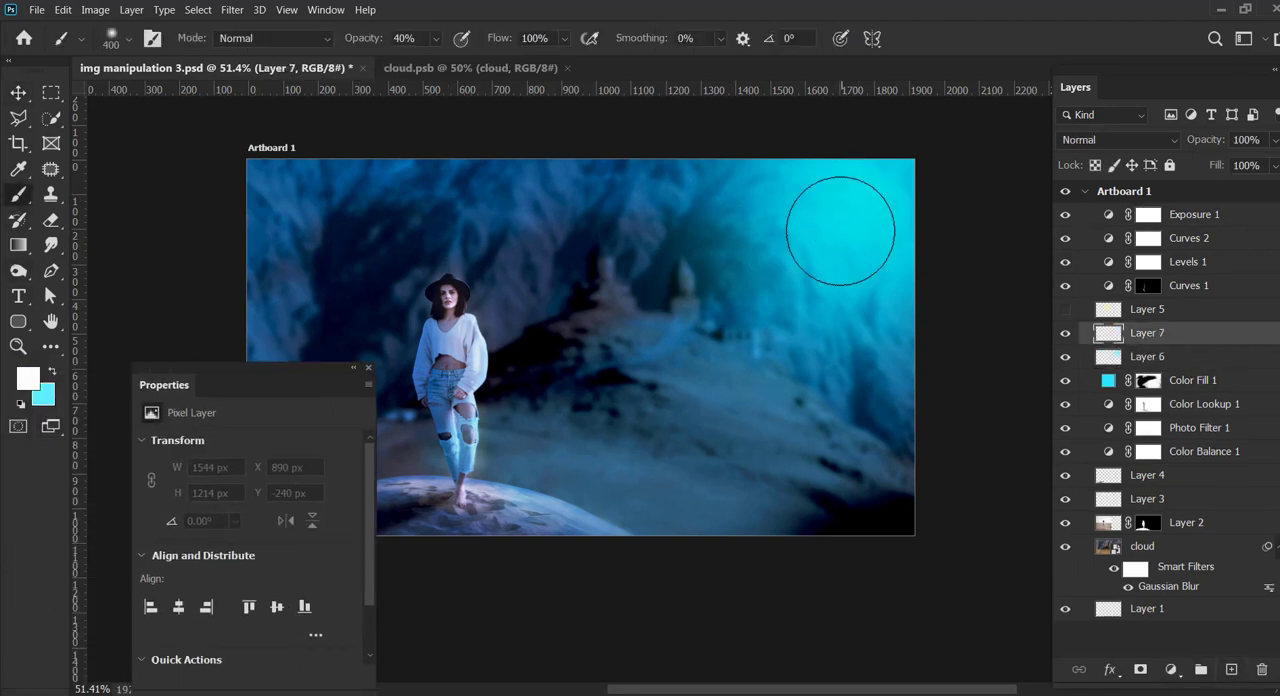
left_click(880, 181)
left_click(437, 39)
left_click_drag(443, 60, 492, 60)
left_click(885, 178)
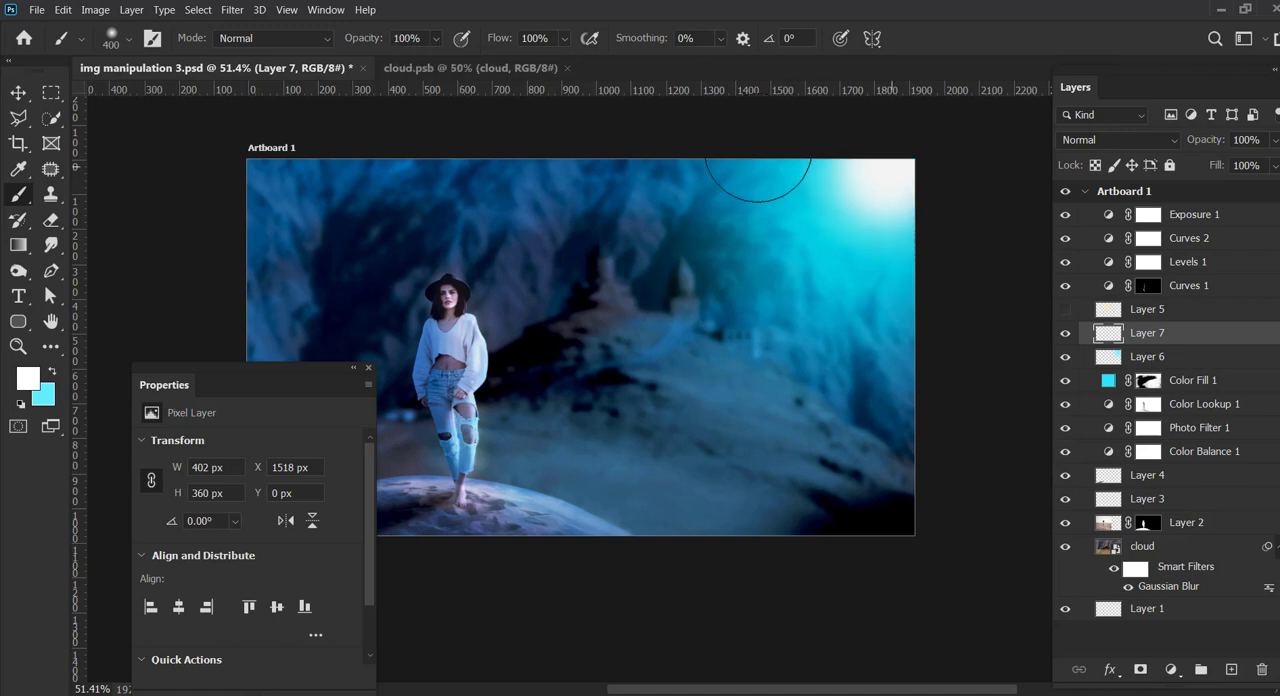
Step: Spread the white spot on Layer 7 with a Gaussian Blur and change the layer's blending mode
left_click(18, 93)
left_click(132, 10)
mouse_move(233, 14)
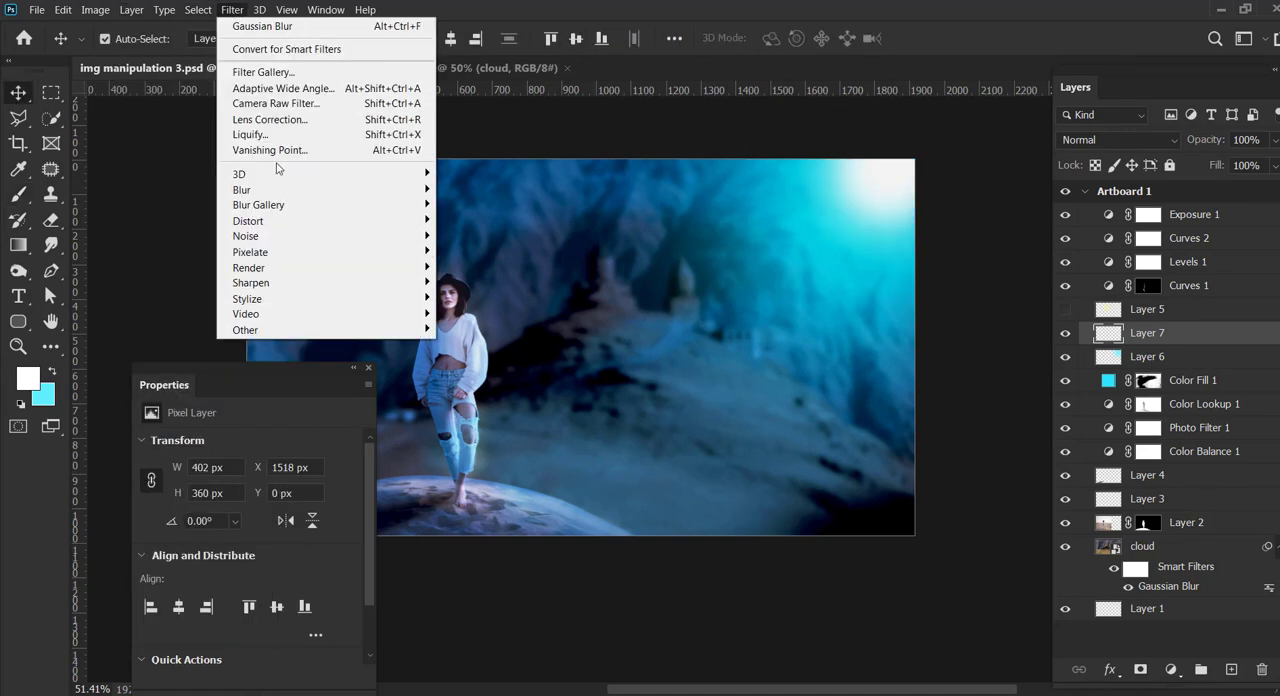
mouse_move(243, 190)
left_click(467, 250)
left_click_drag(902, 588, 914, 588)
left_click(995, 352)
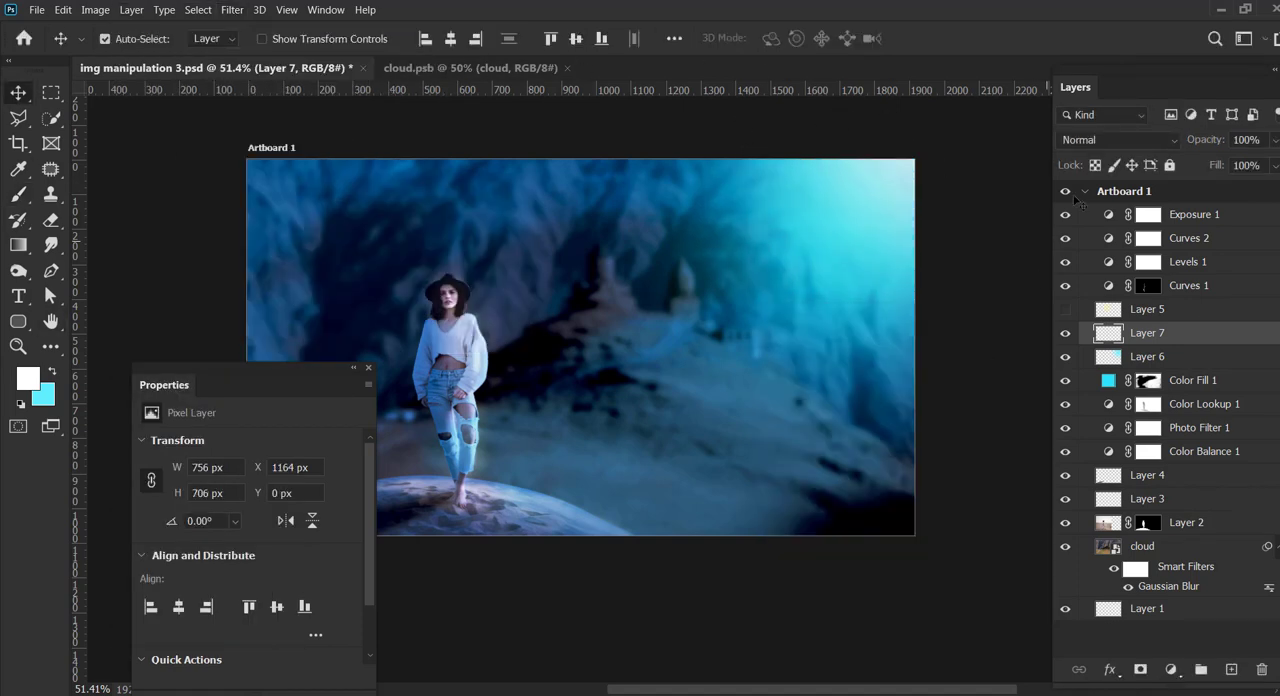
left_click(1118, 140)
left_click(1101, 441)
left_click(926, 237)
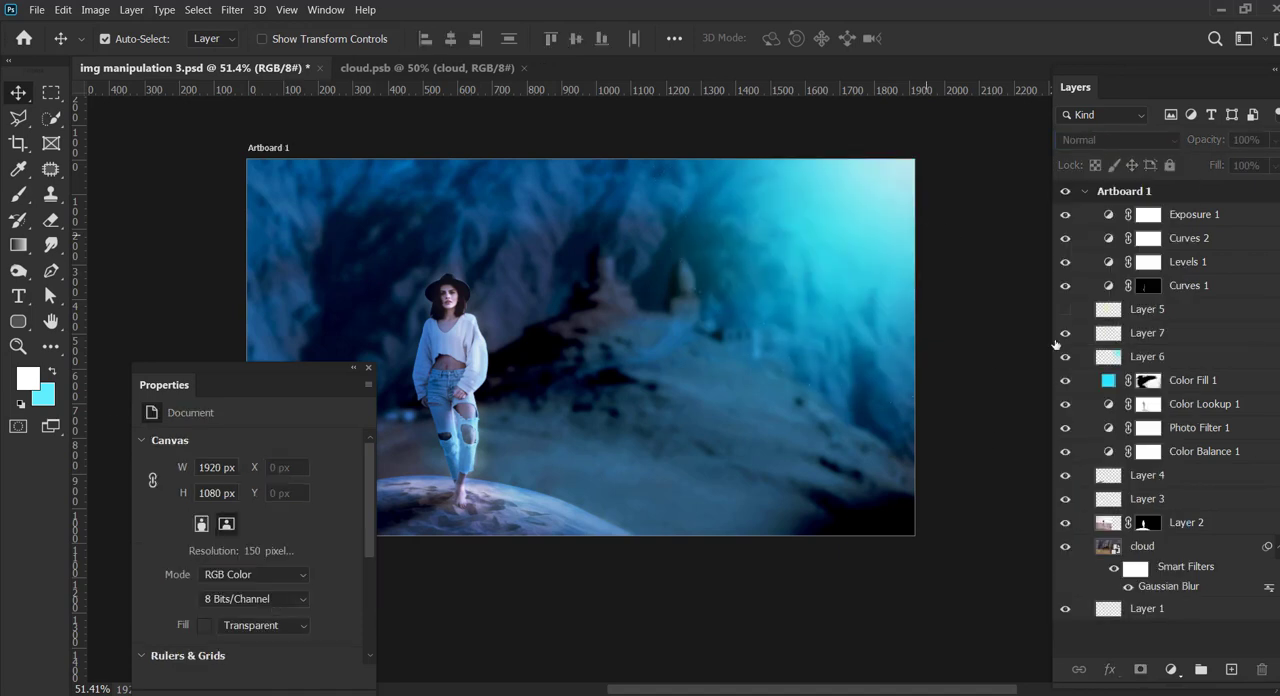
left_click_drag(280, 378, 150, 430)
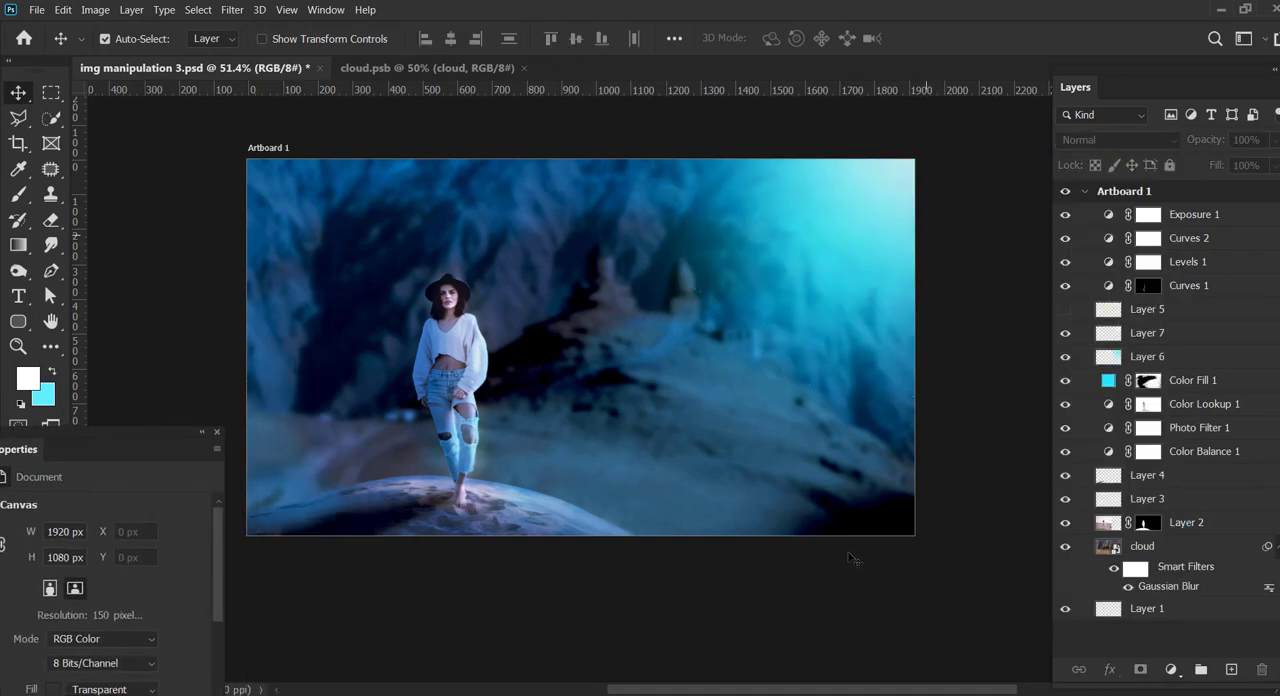
Step: Add a Gradient Fill layer above Color Fill 1 and open its gradient for editing
left_click(1229, 218)
left_click(1195, 380)
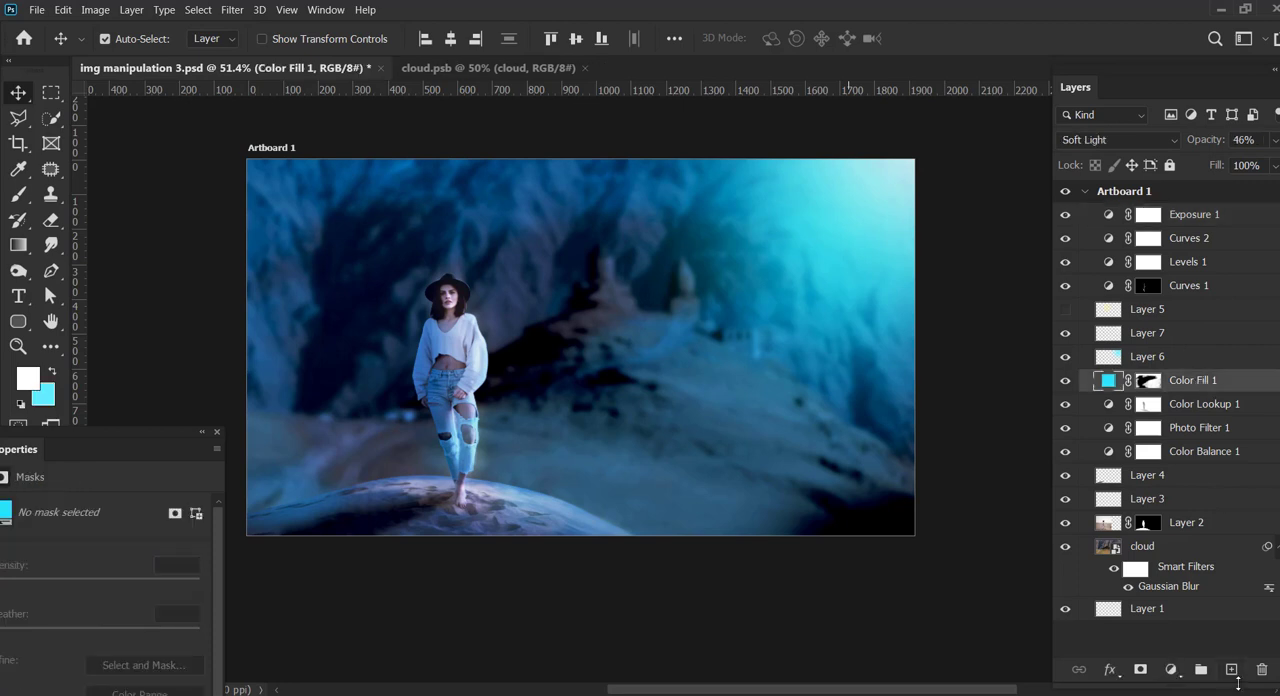
left_click(1171, 669)
left_click(1195, 390)
left_click(975, 210)
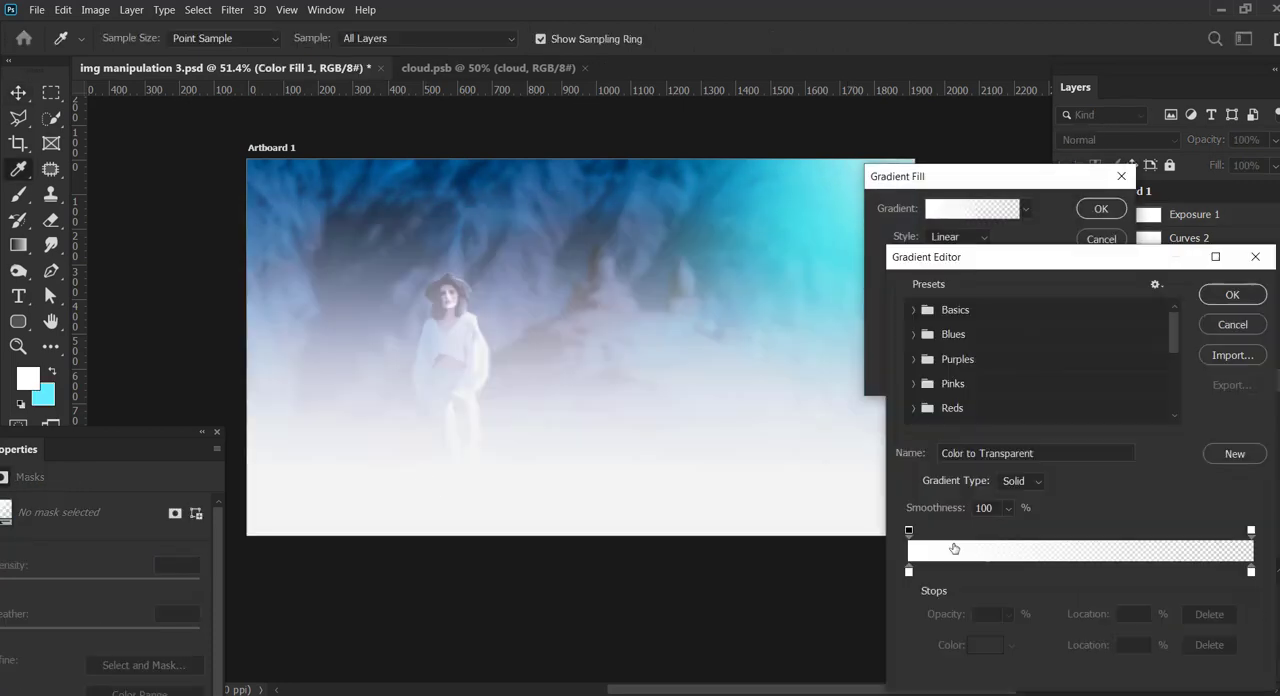
Step: Make the gradient run from dark grey 2c2c2c to transparent without the end colour stop, and blend Gradient Fill 1 in Soft Light
double_click(913, 574)
left_click_drag(969, 402, 970, 575)
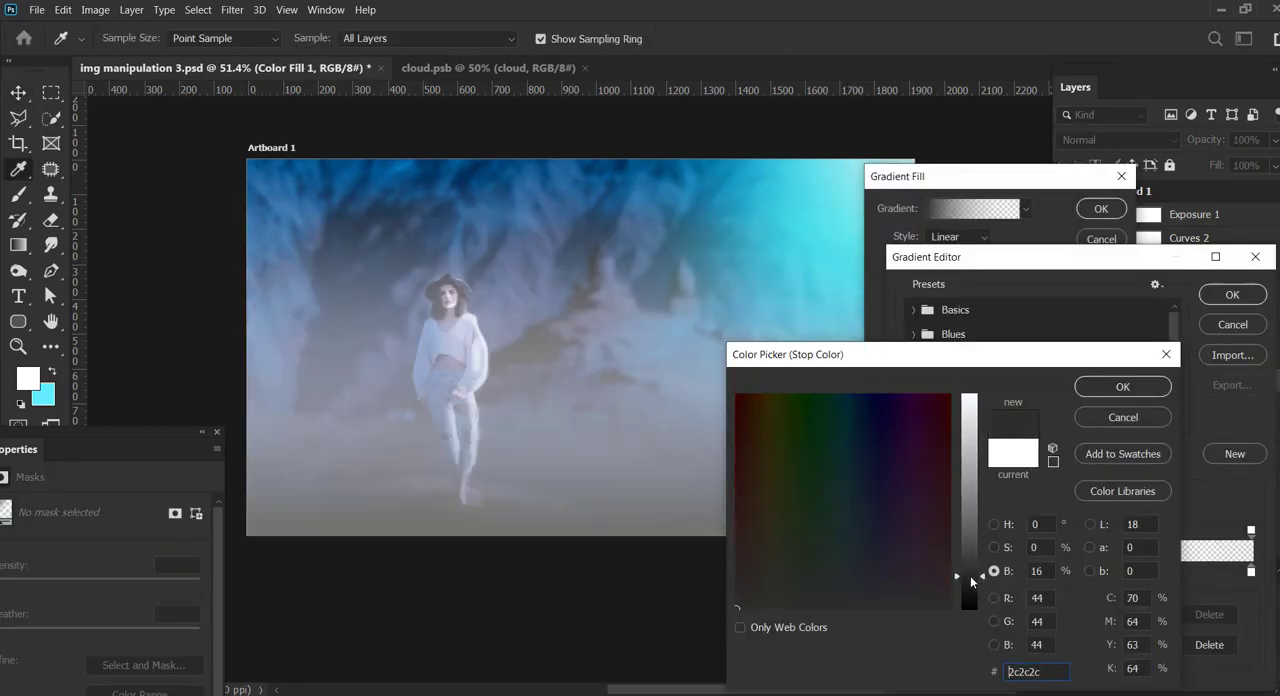
left_click(1123, 386)
left_click(1250, 571)
left_click(1209, 644)
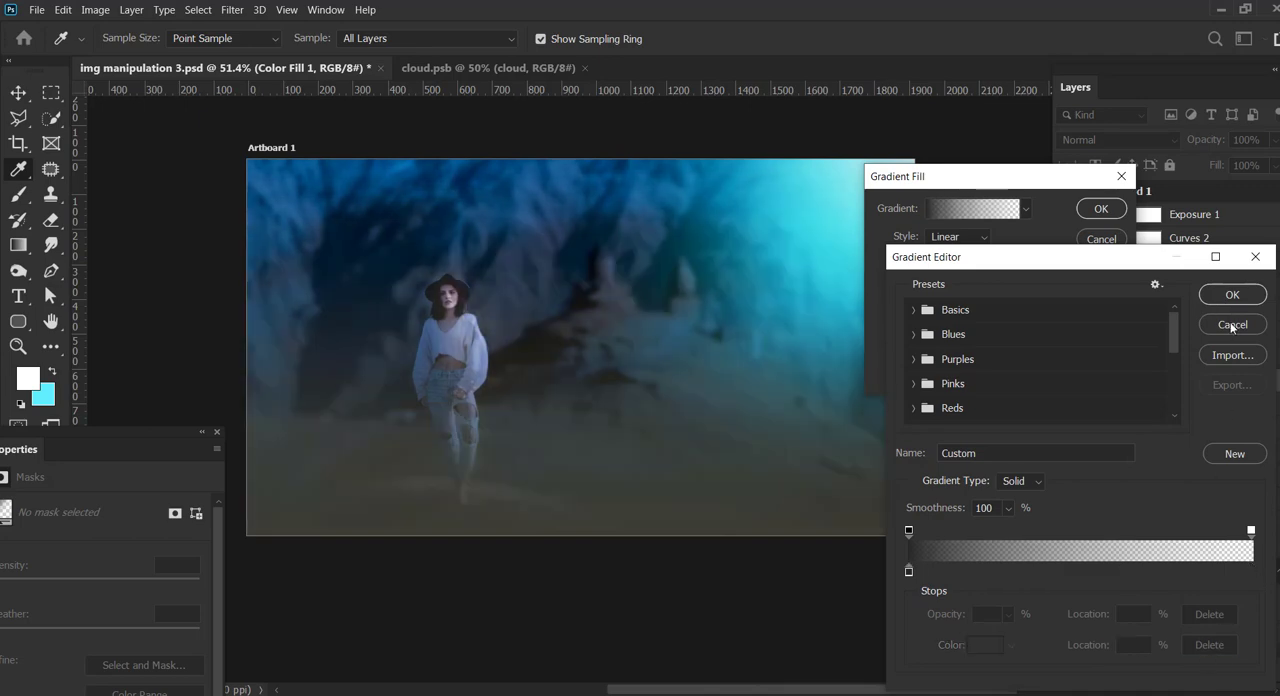
left_click(1232, 294)
left_click(1101, 208)
scroll(1116, 141, "down", 10)
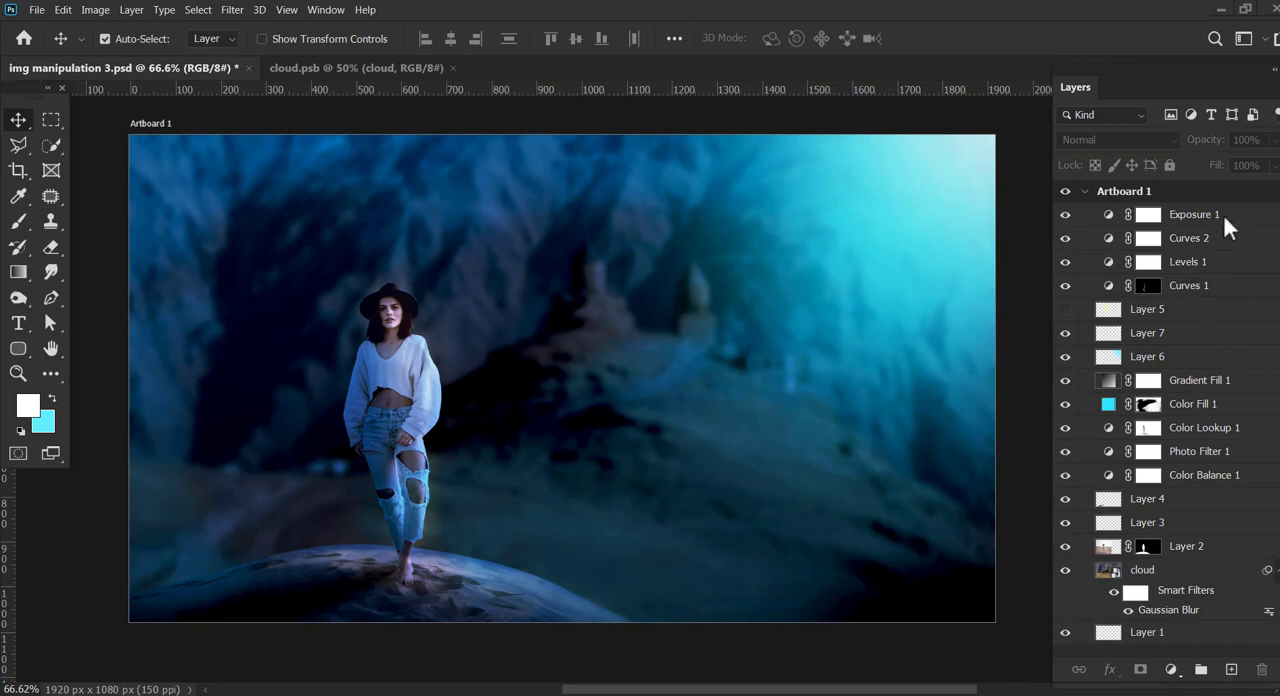
Step: Create a new layer above Gradient Fill 1 and set the foreground colour to yellow ecff1a
left_click(1158, 313)
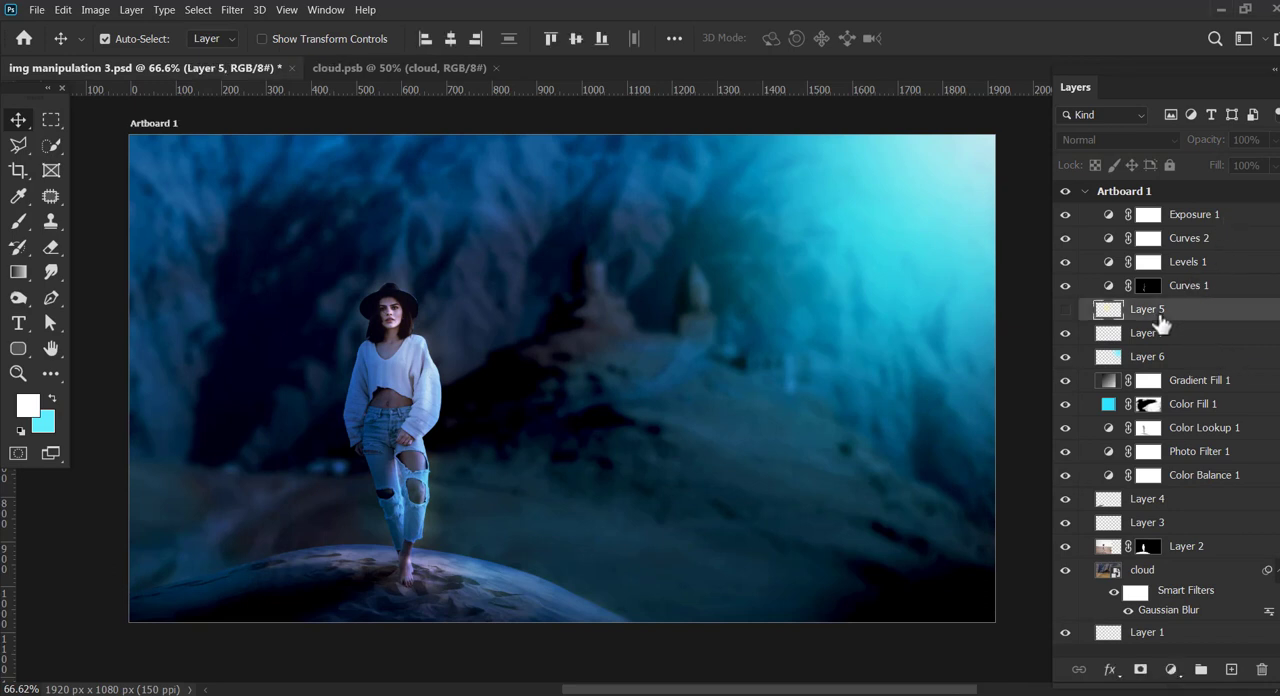
left_click(1172, 386)
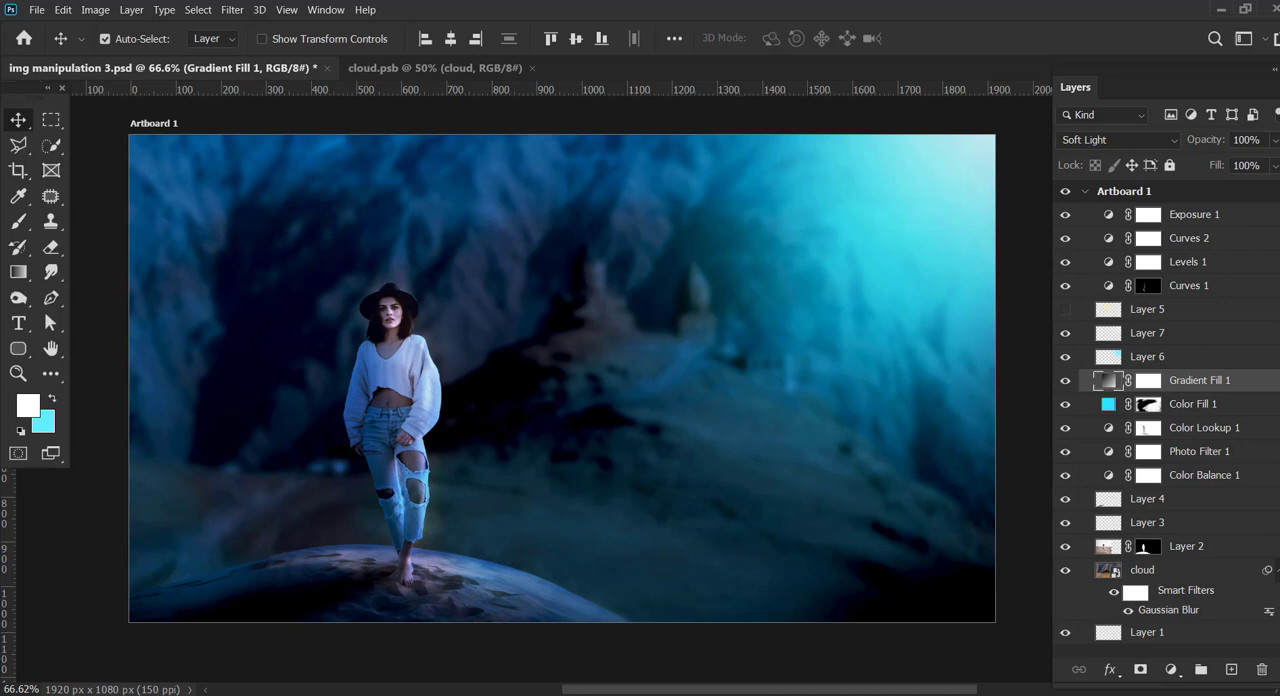
left_click(1231, 669)
left_click(29, 408)
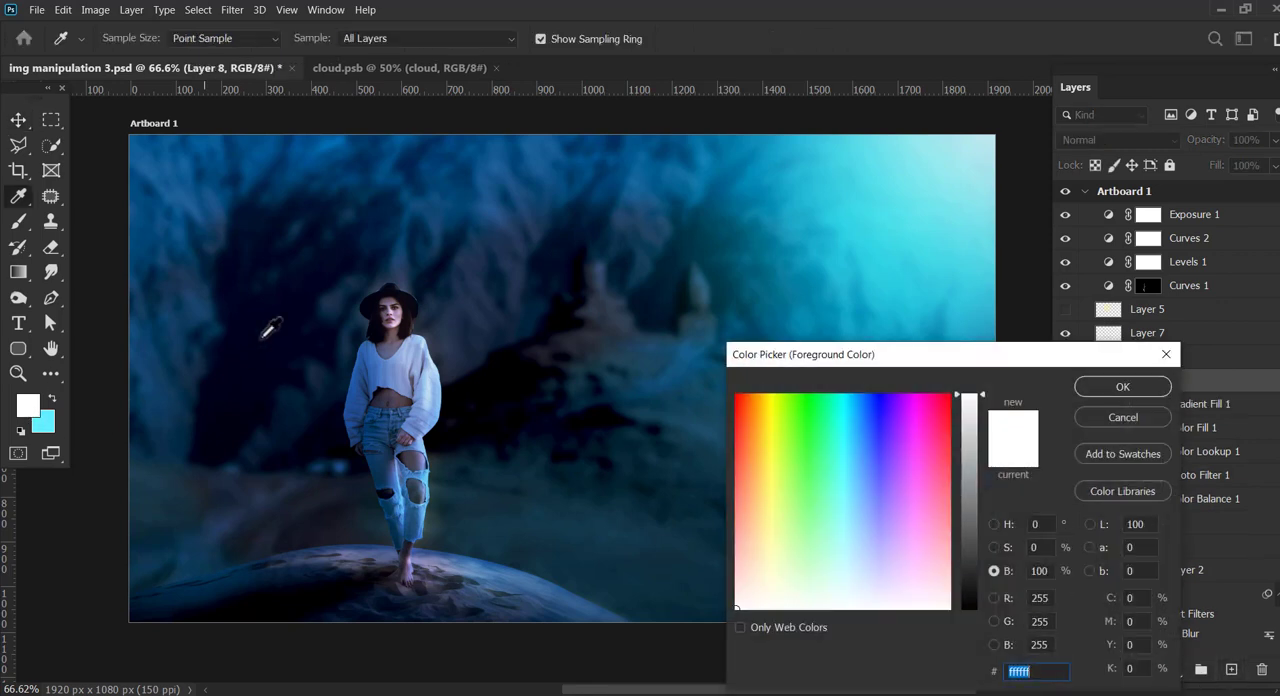
left_click(775, 416)
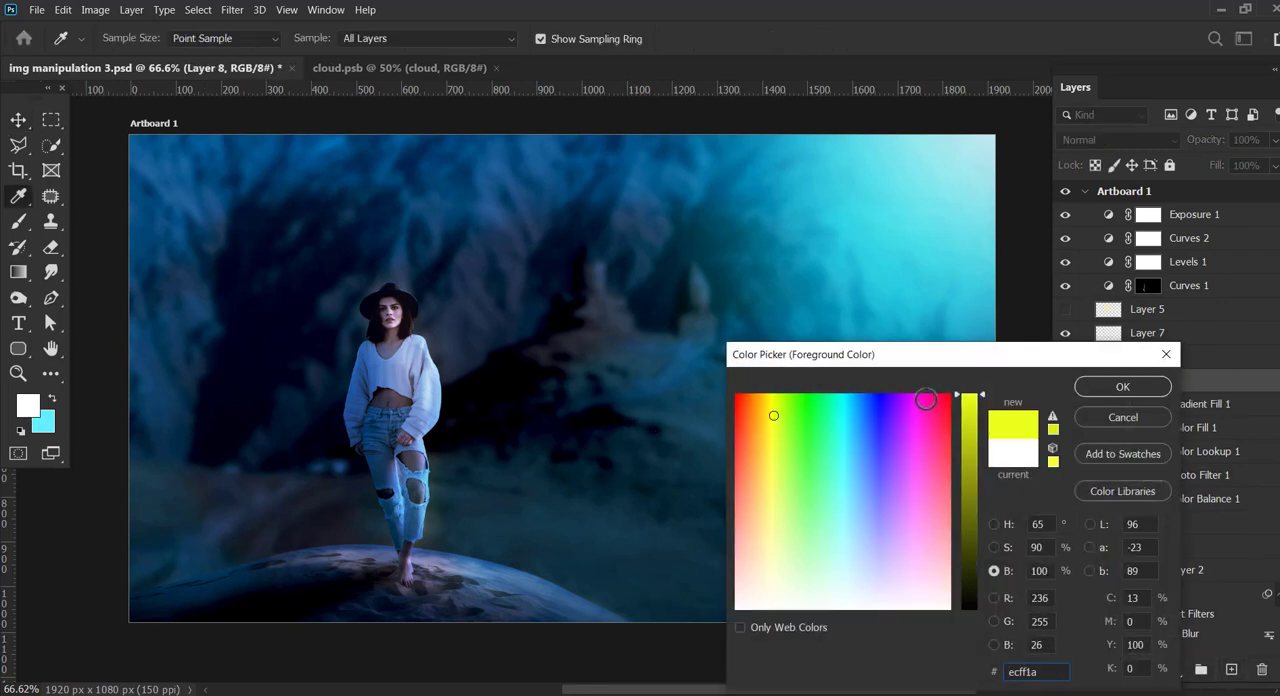
left_click(1100, 387)
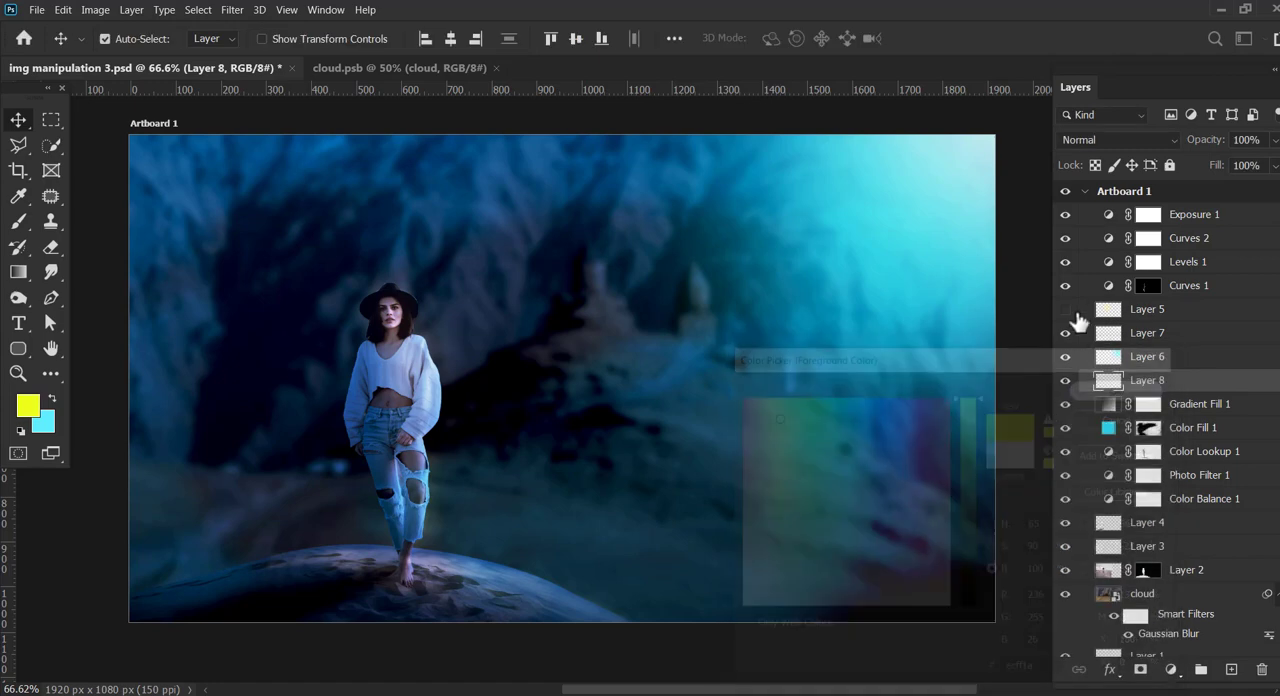
Step: Paint yellow windows on both distant towers on Layer 8 with a size 10 brush
left_click(18, 221)
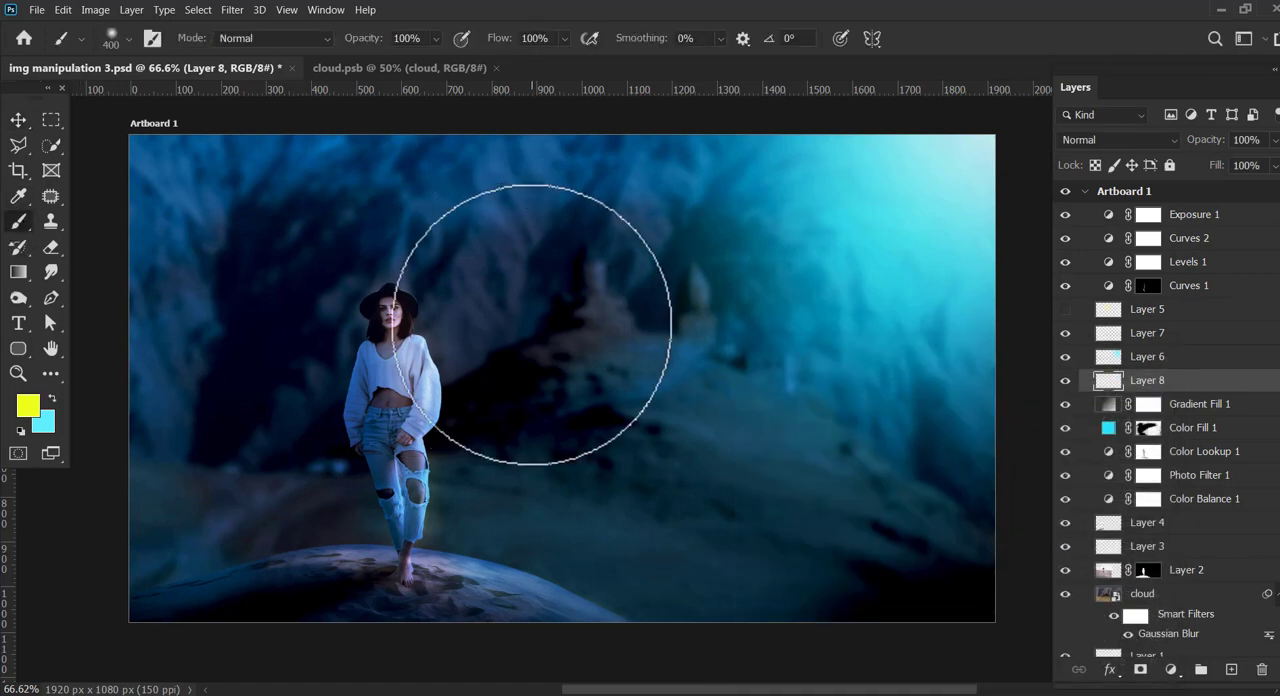
key("bracketleft")
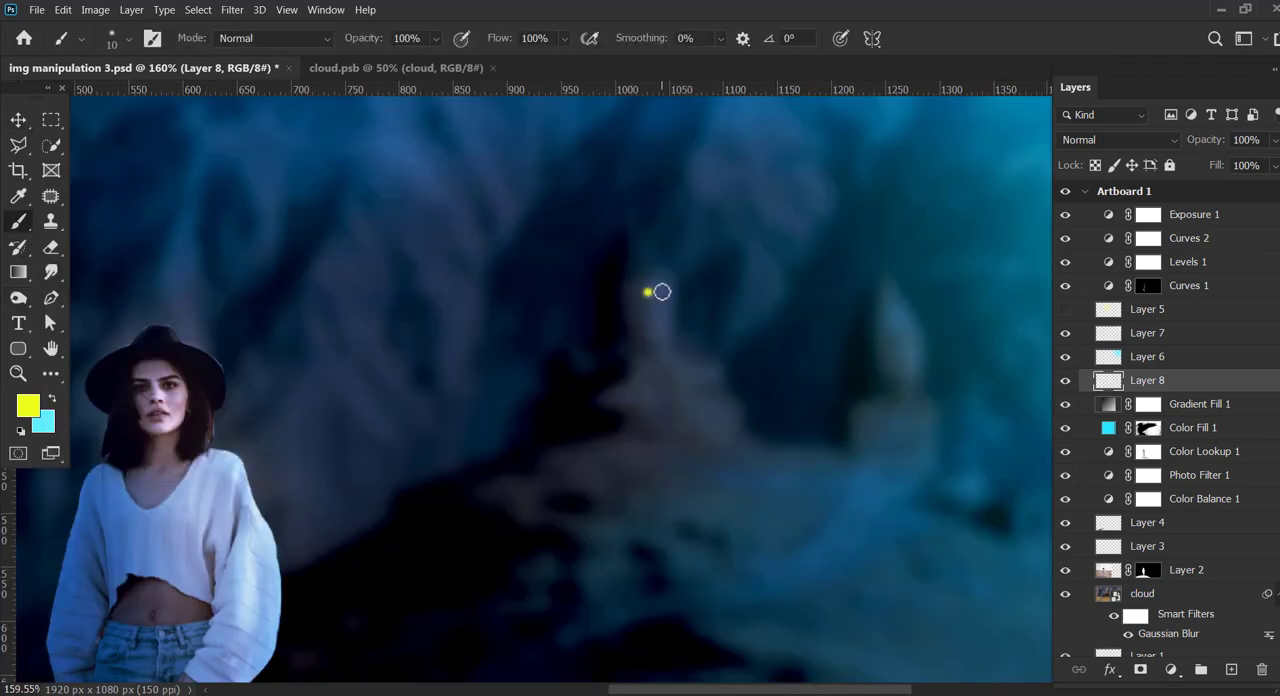
left_click_drag(661, 314, 661, 329)
left_click(886, 341)
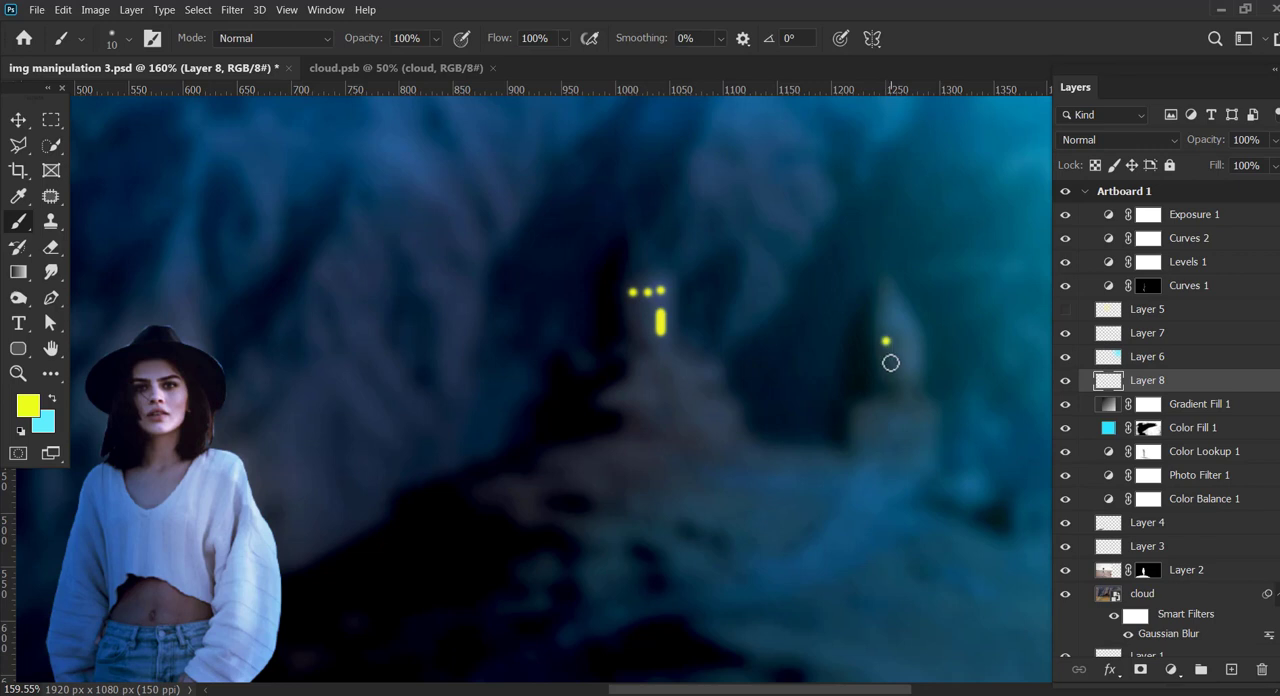
left_click_drag(887, 353, 889, 381)
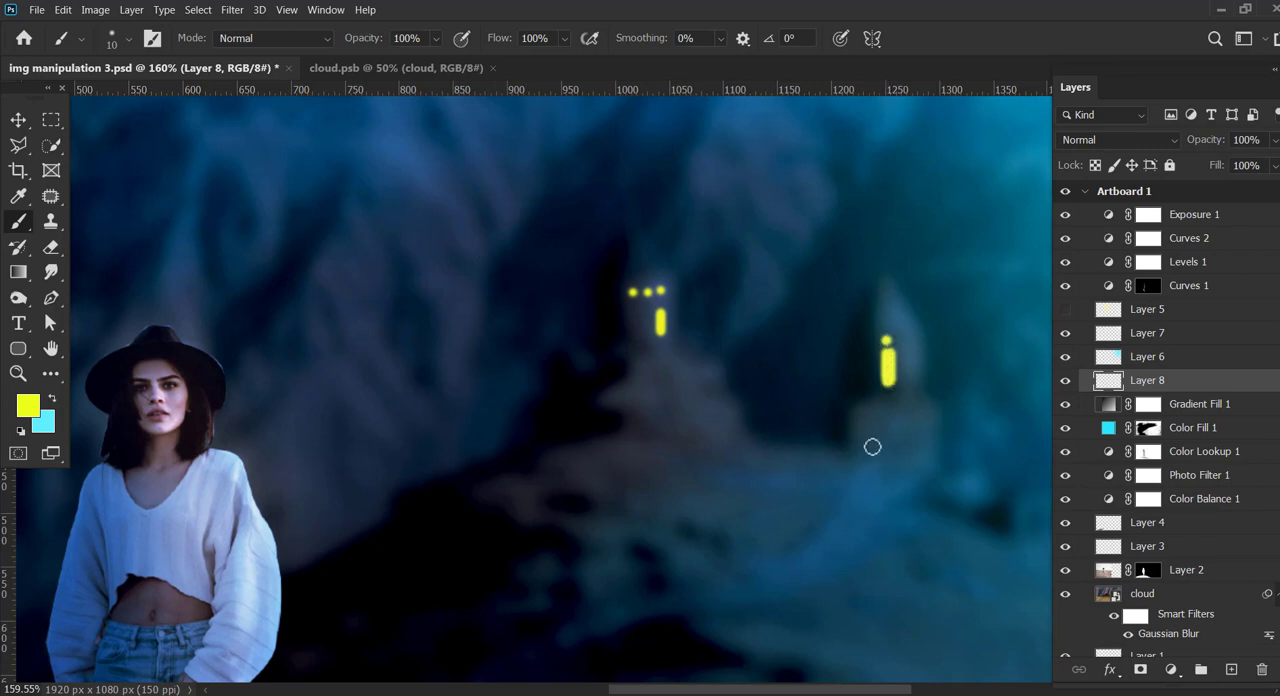
Step: Create a new layer above Layer 8
left_click(1231, 669)
left_click(43, 421)
left_click(1103, 382)
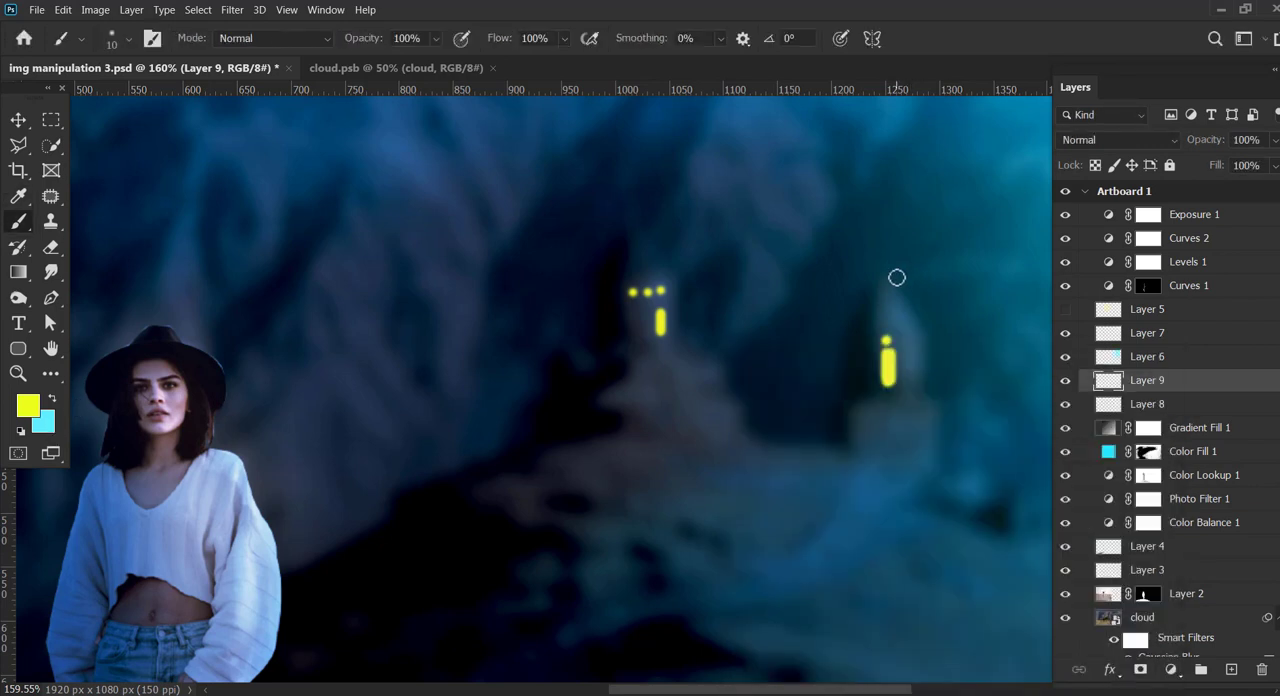
left_click(435, 38)
left_click_drag(464, 63, 420, 63)
left_click_drag(885, 272, 903, 309)
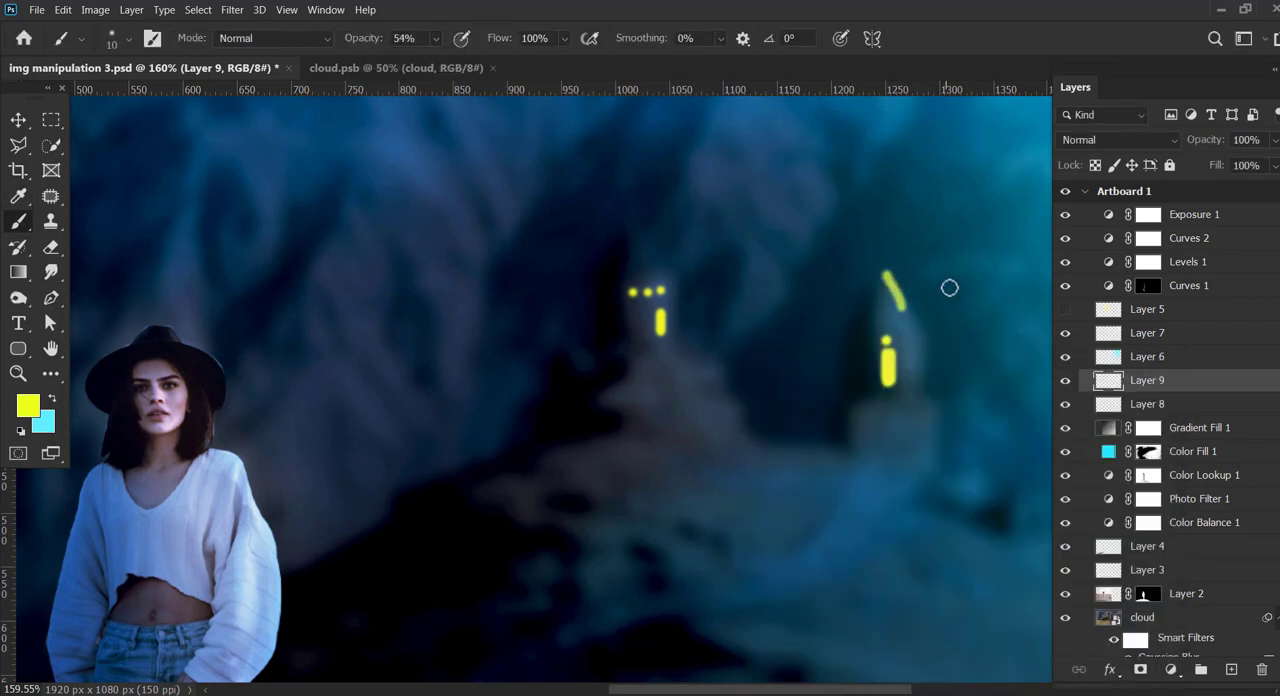
key("ctrl+z")
Step: Set up a cyan brush of size 7 with 24% opacity and 49% flow
left_click(52, 398)
left_click(564, 38)
left_click_drag(571, 60, 522, 62)
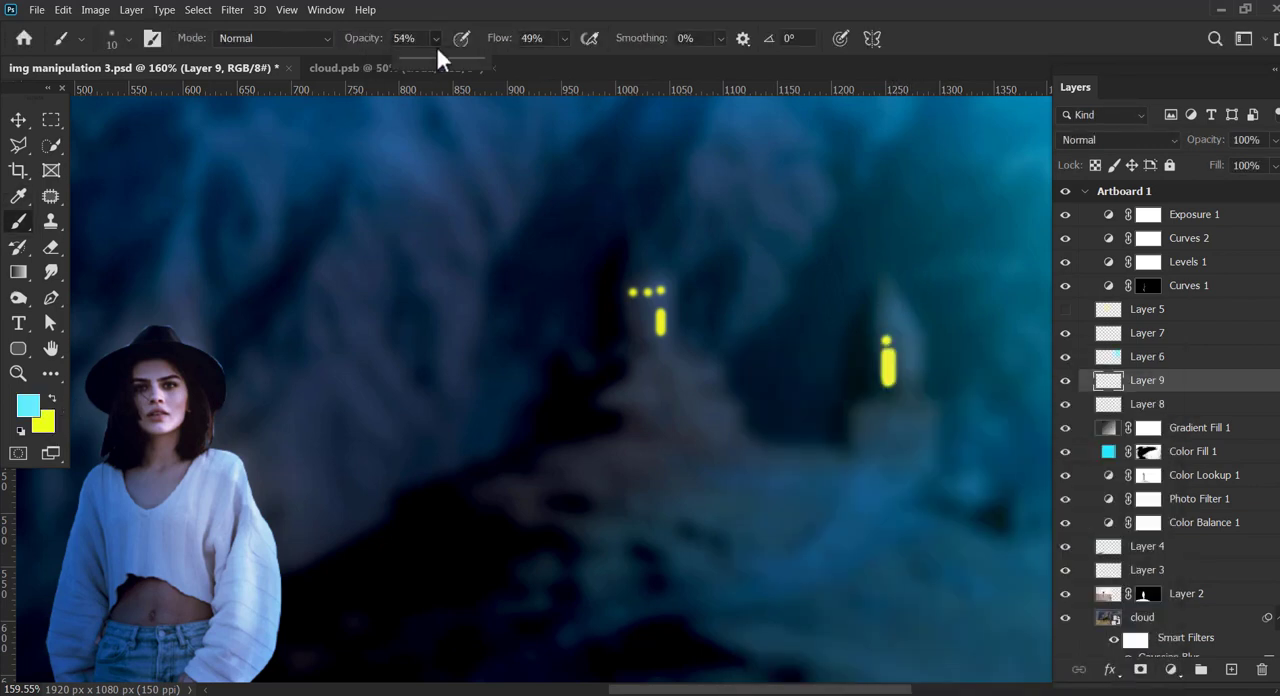
left_click_drag(437, 62, 413, 62)
key("bracketleft")
key("bracketleft")
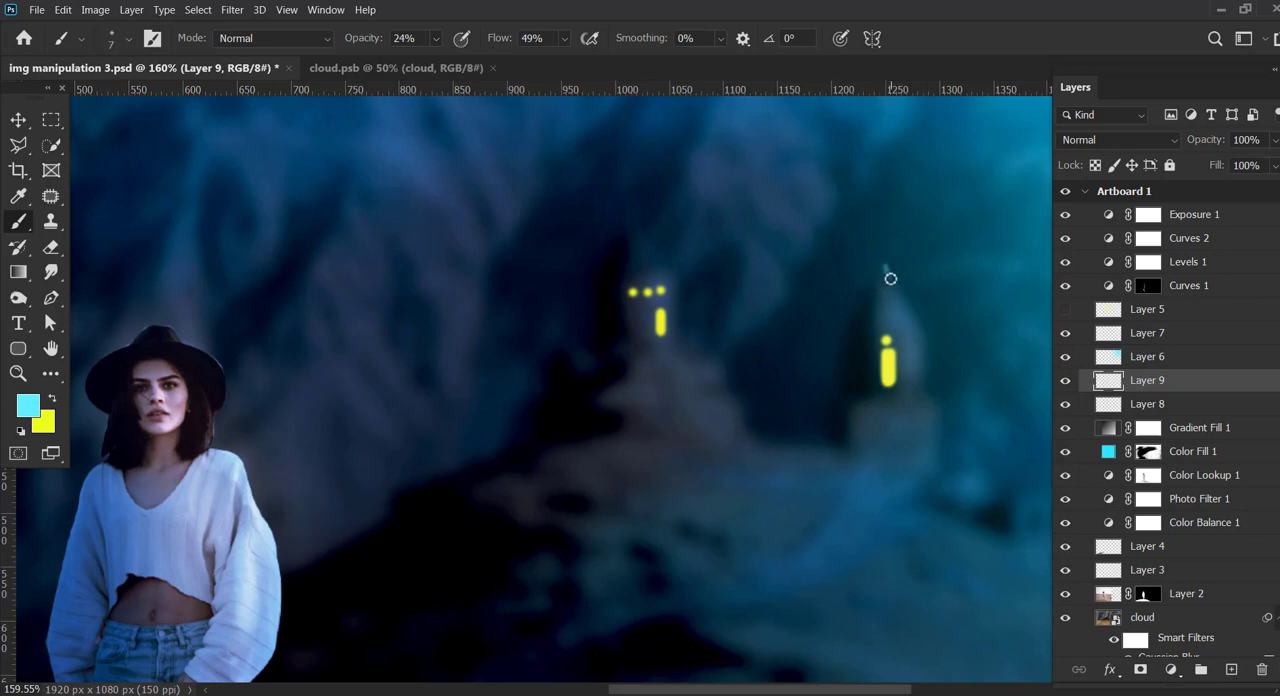
Step: Paint a cyan rim light along the edges of both towers and the rocky ridge between and beside them
left_click_drag(907, 303, 888, 273)
mouse_move(885, 328)
left_mouse_down()
mouse_move(923, 325)
mouse_move(924, 381)
mouse_move(901, 396)
mouse_move(930, 405)
mouse_move(931, 454)
left_mouse_up()
left_click(915, 321)
mouse_move(633, 213)
left_mouse_down()
mouse_move(676, 278)
mouse_move(679, 338)
mouse_move(731, 382)
mouse_move(757, 434)
mouse_move(846, 451)
left_mouse_up()
mouse_move(936, 463)
left_mouse_down()
mouse_move(969, 477)
mouse_move(946, 459)
mouse_move(957, 466)
mouse_move(943, 476)
left_mouse_up()
left_click_drag(834, 449, 755, 421)
Step: Create a new layer above Layer 9 and sample a blue foreground colour from the background between the towers
left_click(18, 430)
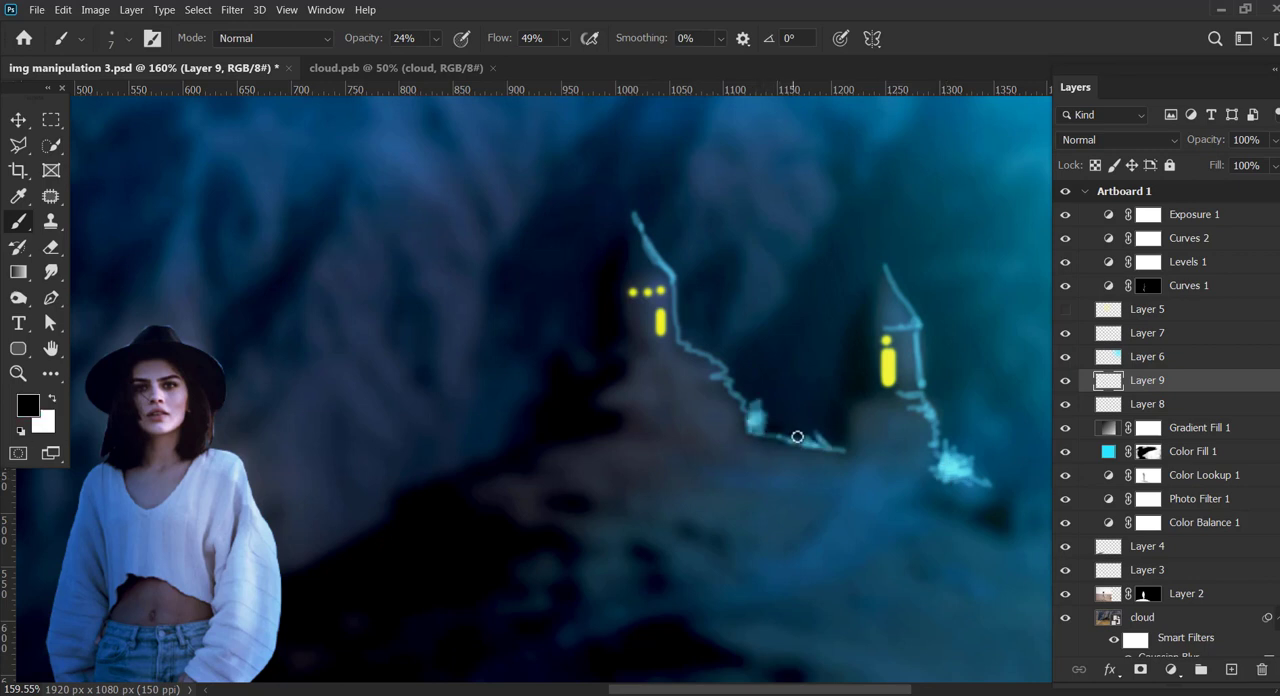
key("z")
left_click_drag(984, 432, 850, 432)
left_click_drag(960, 430, 842, 410)
left_click(1231, 669)
left_click(27, 404)
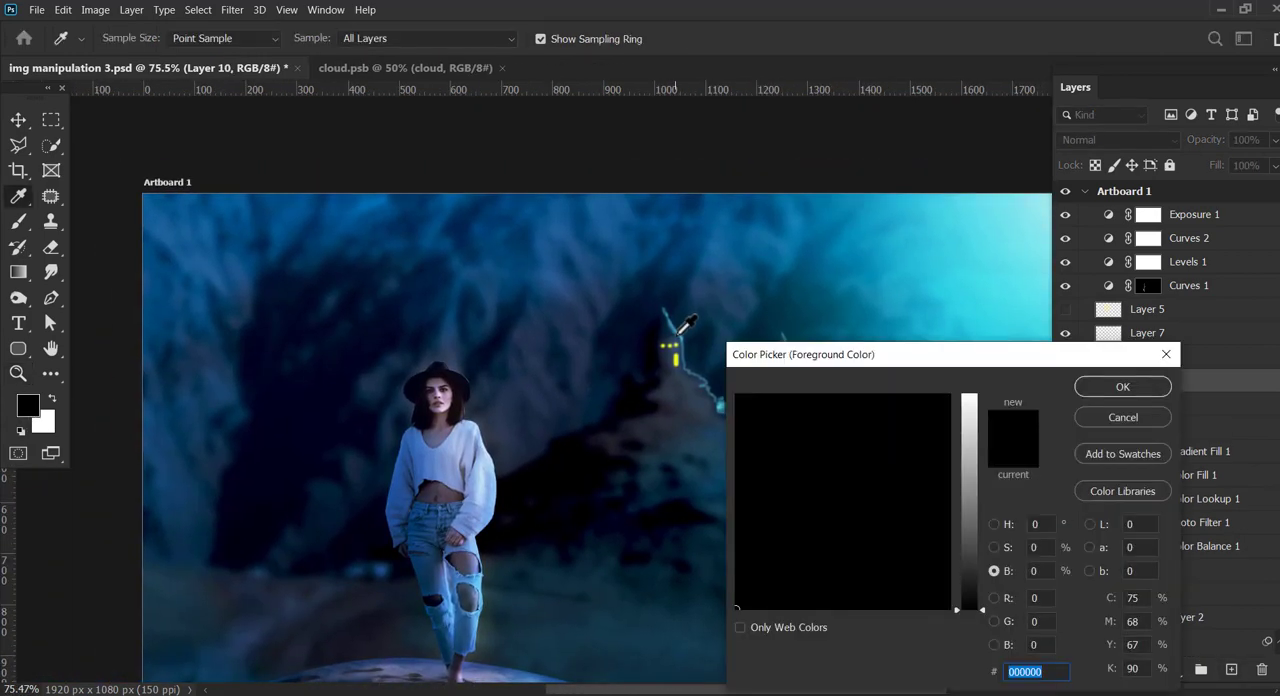
left_click(711, 325)
left_click(1123, 385)
Step: Paint blue highlights over the towers and along the ridge with a size 15 brush at 30% opacity and 23% flow
key("b")
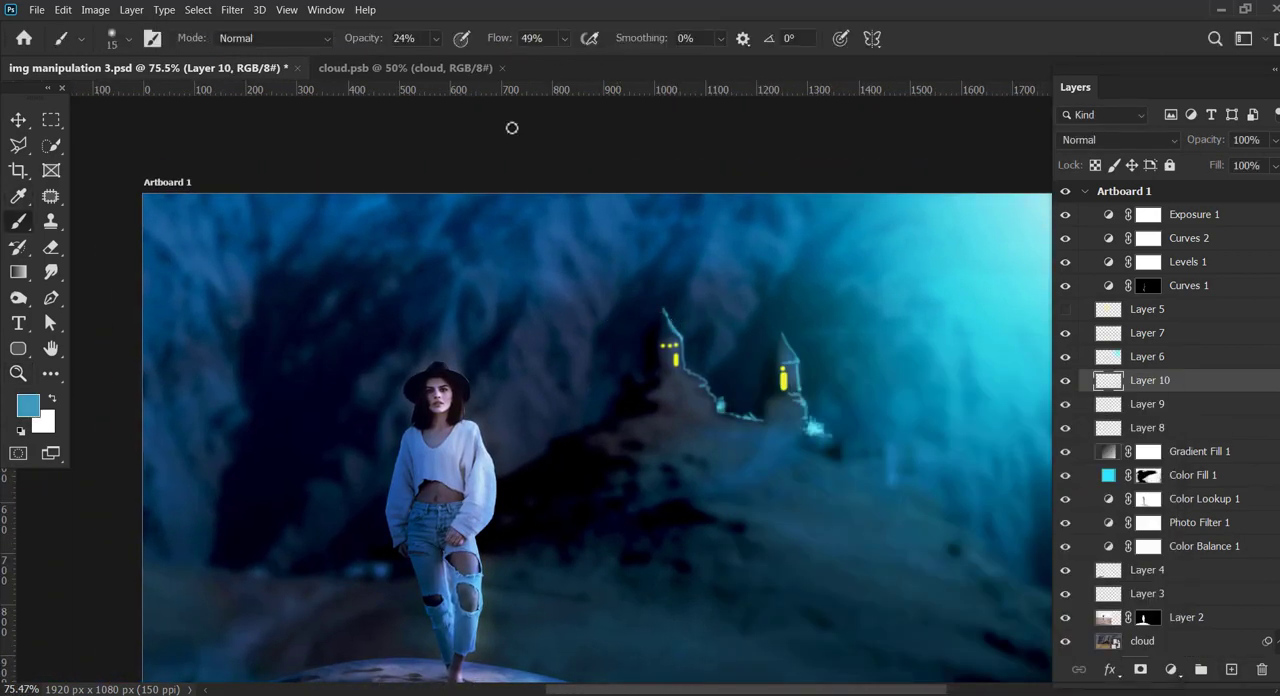
left_click(436, 39)
left_click(426, 60)
left_click(565, 39)
left_click(553, 61)
key("3")
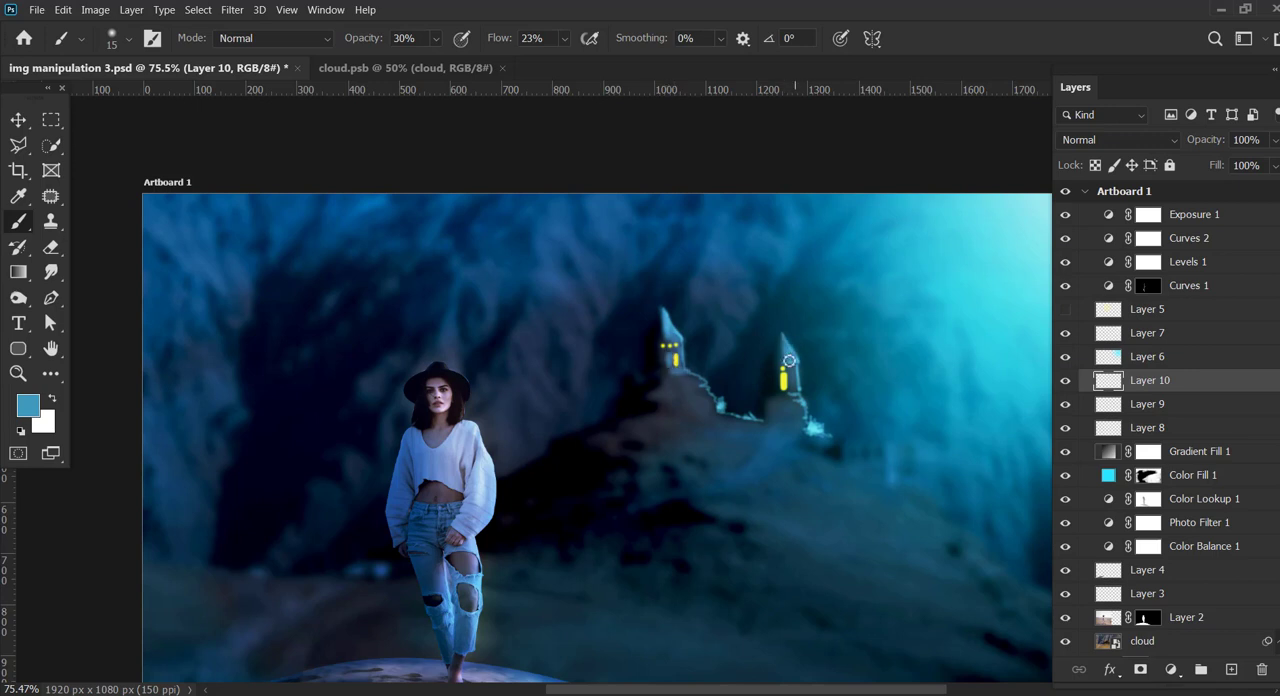
left_click_drag(795, 372, 810, 426)
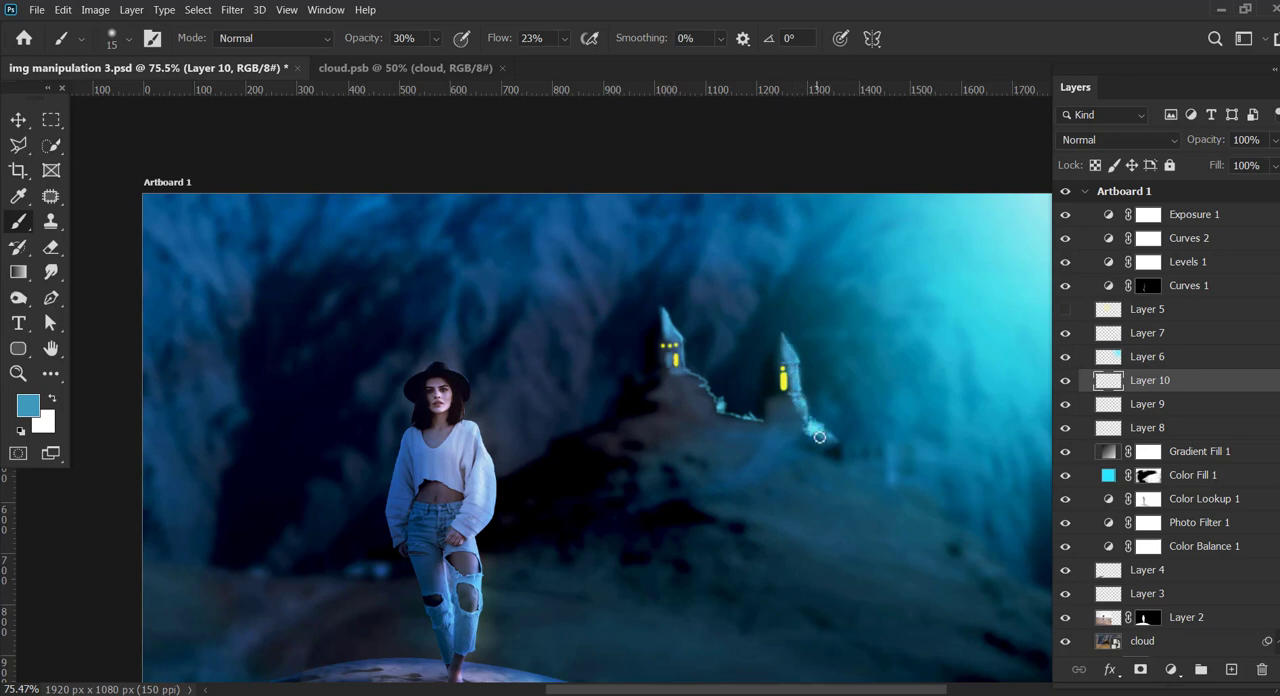
mouse_move(682, 376)
left_mouse_down()
mouse_move(734, 414)
mouse_move(843, 454)
left_mouse_up()
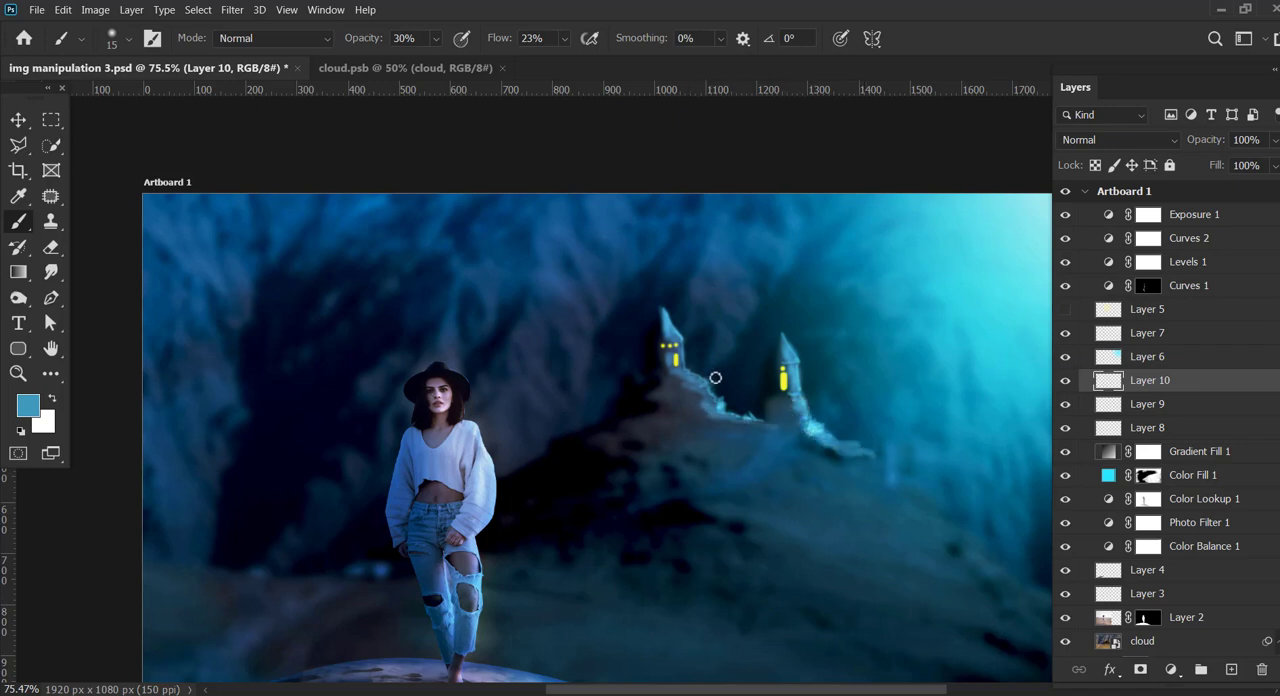
mouse_move(715, 377)
left_mouse_down()
mouse_move(719, 415)
mouse_move(834, 441)
left_mouse_up()
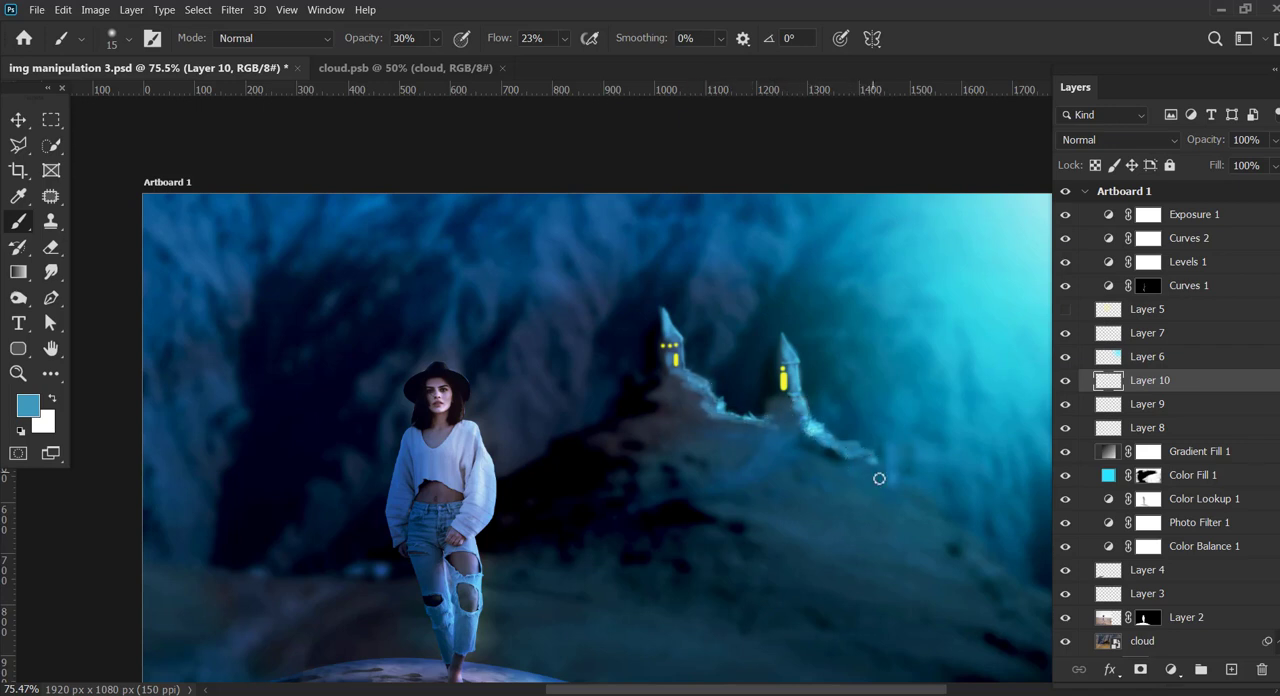
Step: Create a new layer above Layer 10 and set up a black brush of size 40 with 55% opacity and 52% flow
key("d")
key("ctrl+shift+alt+n")
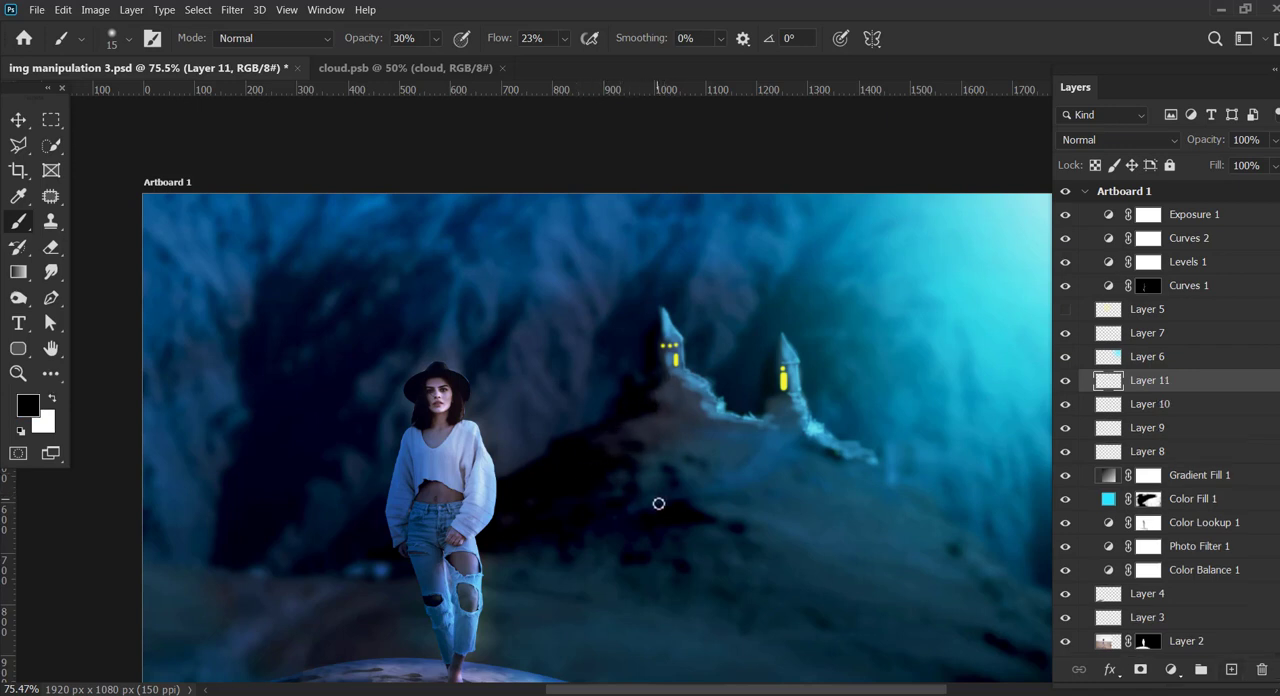
key("bracketright")
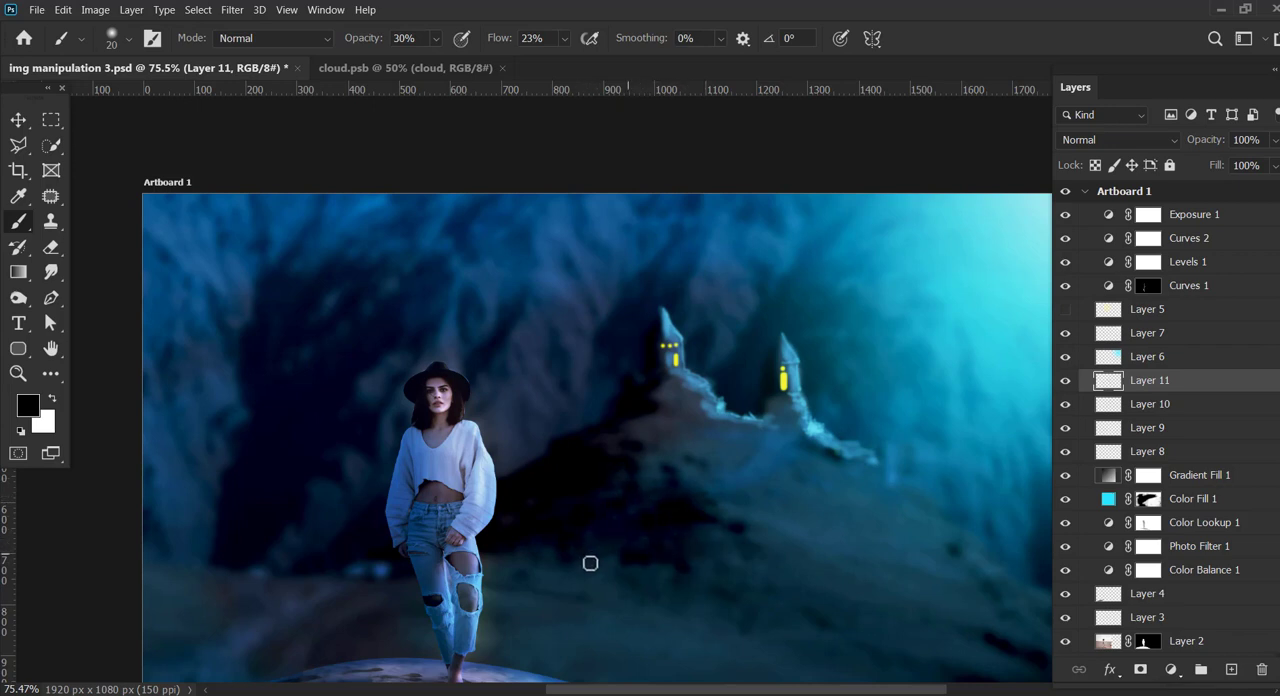
key("bracketright")
key("bracketright")
key("bracketright")
key("bracketright")
left_click_drag(435, 38, 461, 58)
left_click_drag(564, 38, 594, 58)
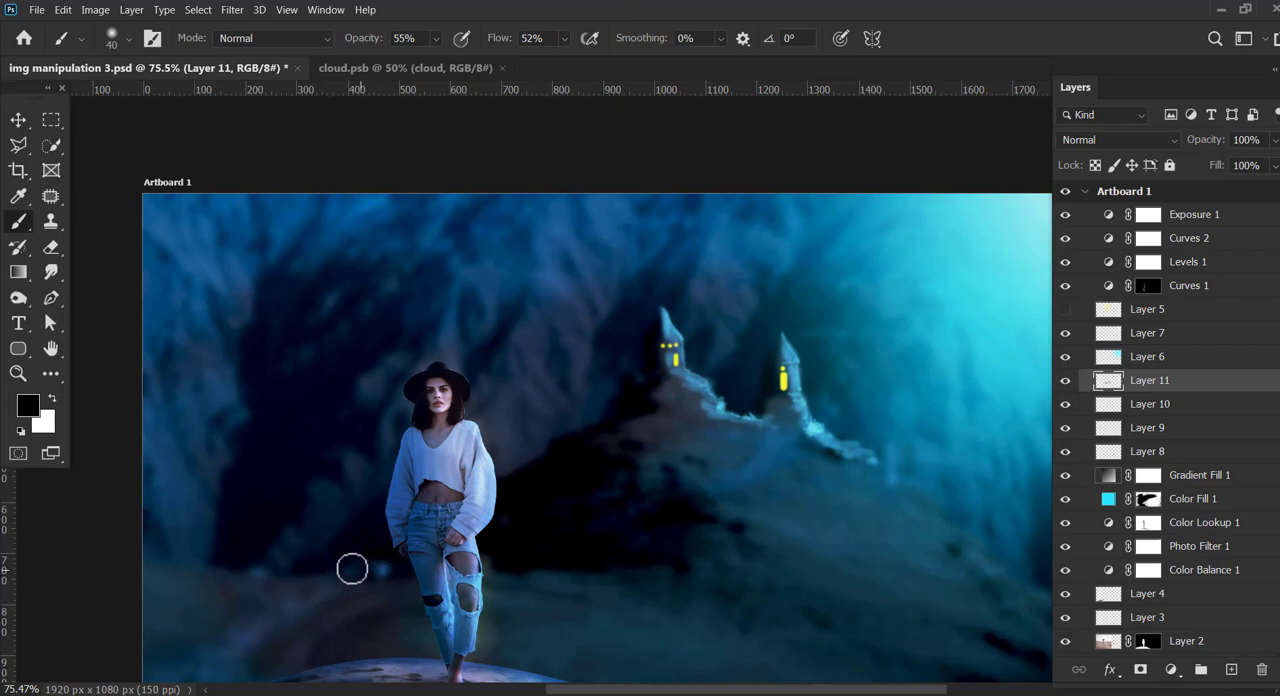
Step: Paint black shadows over the dark hill slope behind and beside the woman, down to the dune's edge
mouse_move(290, 598)
left_mouse_down()
mouse_move(194, 660)
mouse_move(246, 651)
mouse_move(237, 640)
mouse_move(257, 592)
mouse_move(211, 634)
mouse_move(254, 654)
mouse_move(191, 660)
mouse_move(326, 590)
mouse_move(312, 496)
left_mouse_up()
left_click_drag(171, 597, 217, 591)
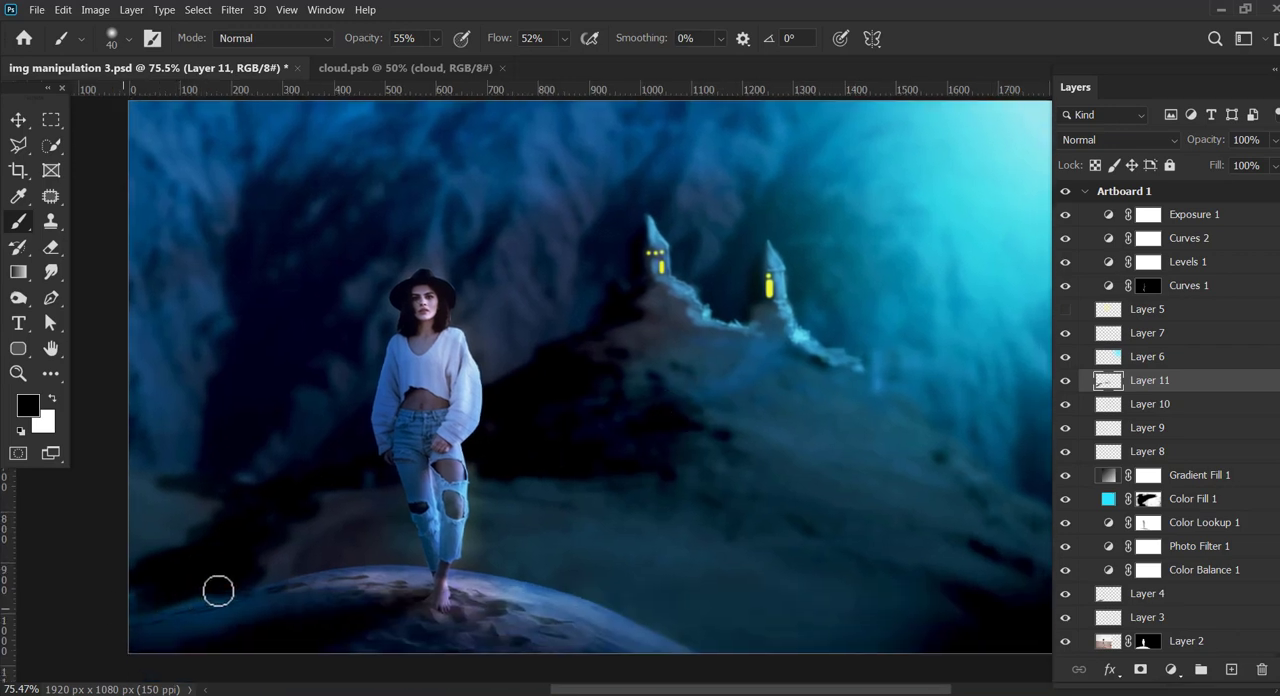
left_click_drag(306, 531, 356, 491)
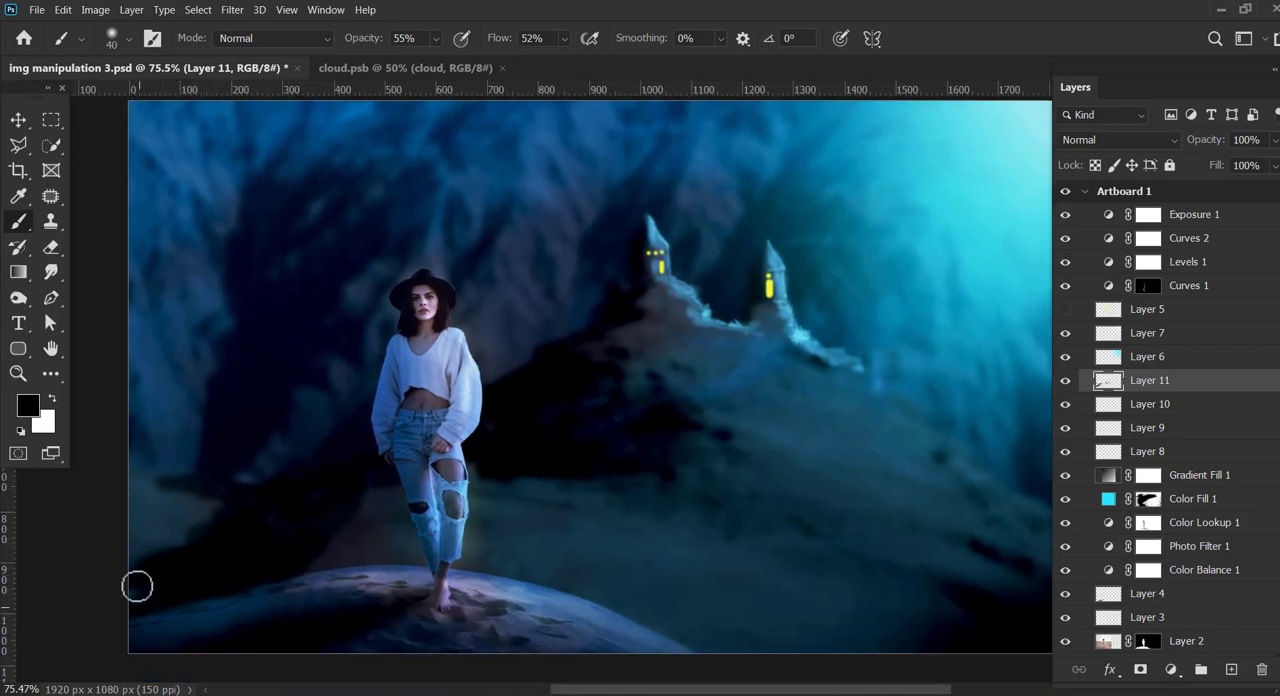
Step: Create a new layer above Layer 11 and make the sampled blue 2f6180 the foreground colour
left_click(1231, 669)
left_click(43, 422)
left_click(716, 292)
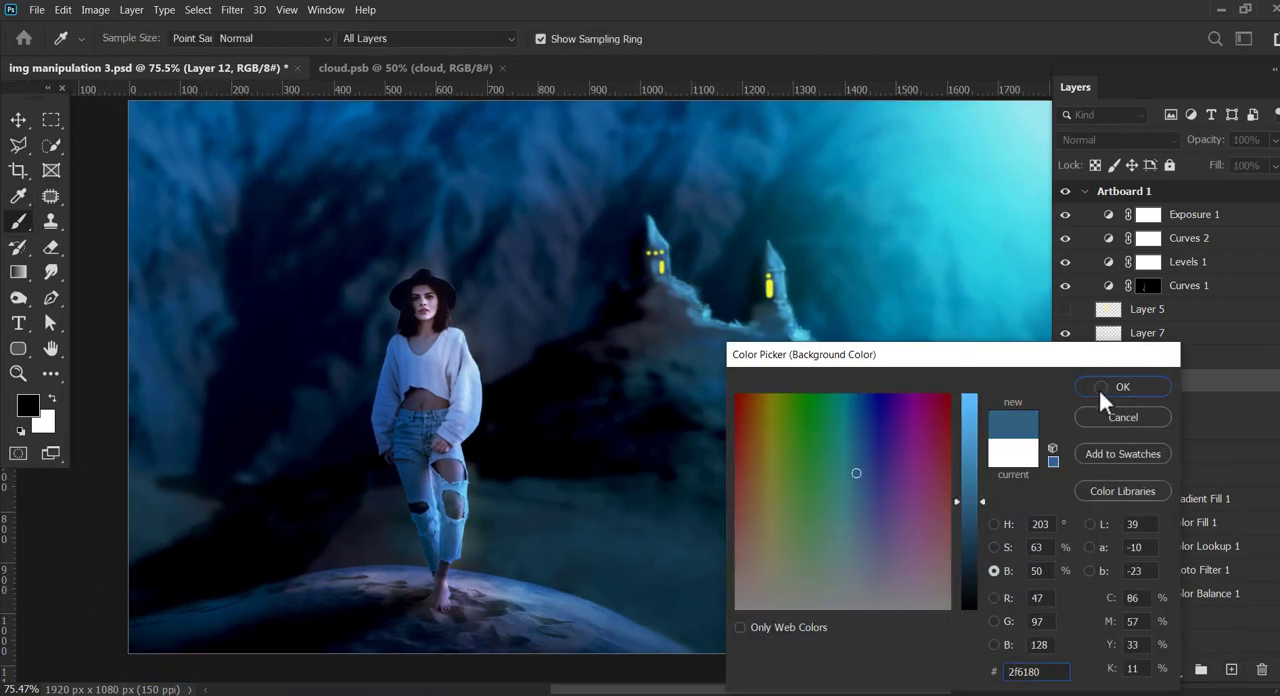
left_click(1123, 386)
key("b")
key("x")
Step: Paint blue over the hillside below the towers and the far-left slope, and blend Layer 12 in Color Dodge
mouse_move(733, 300)
left_mouse_down()
mouse_move(672, 300)
mouse_move(679, 330)
mouse_move(611, 348)
mouse_move(701, 348)
mouse_move(575, 375)
mouse_move(695, 378)
mouse_move(651, 418)
mouse_move(763, 418)
mouse_move(772, 314)
mouse_move(832, 371)
mouse_move(972, 461)
mouse_move(640, 435)
mouse_move(1042, 464)
mouse_move(675, 405)
mouse_move(651, 469)
left_mouse_up()
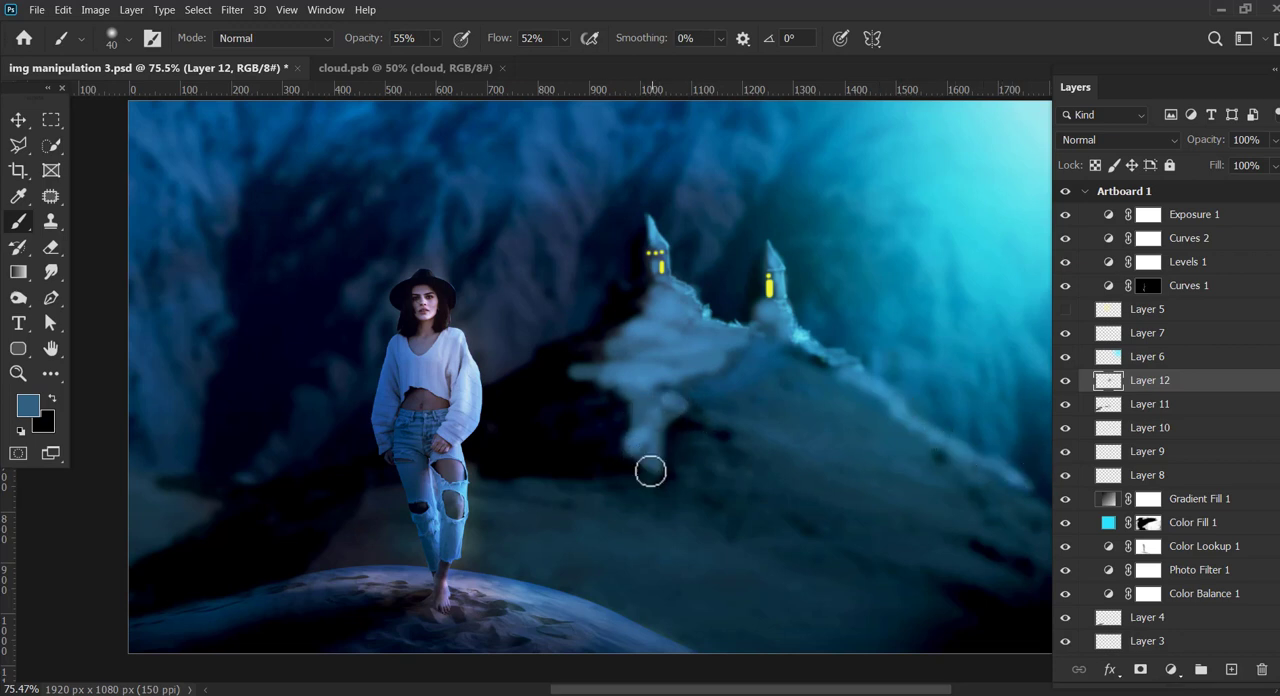
mouse_move(129, 480)
left_mouse_down()
mouse_move(193, 500)
mouse_move(150, 552)
mouse_move(131, 500)
left_mouse_up()
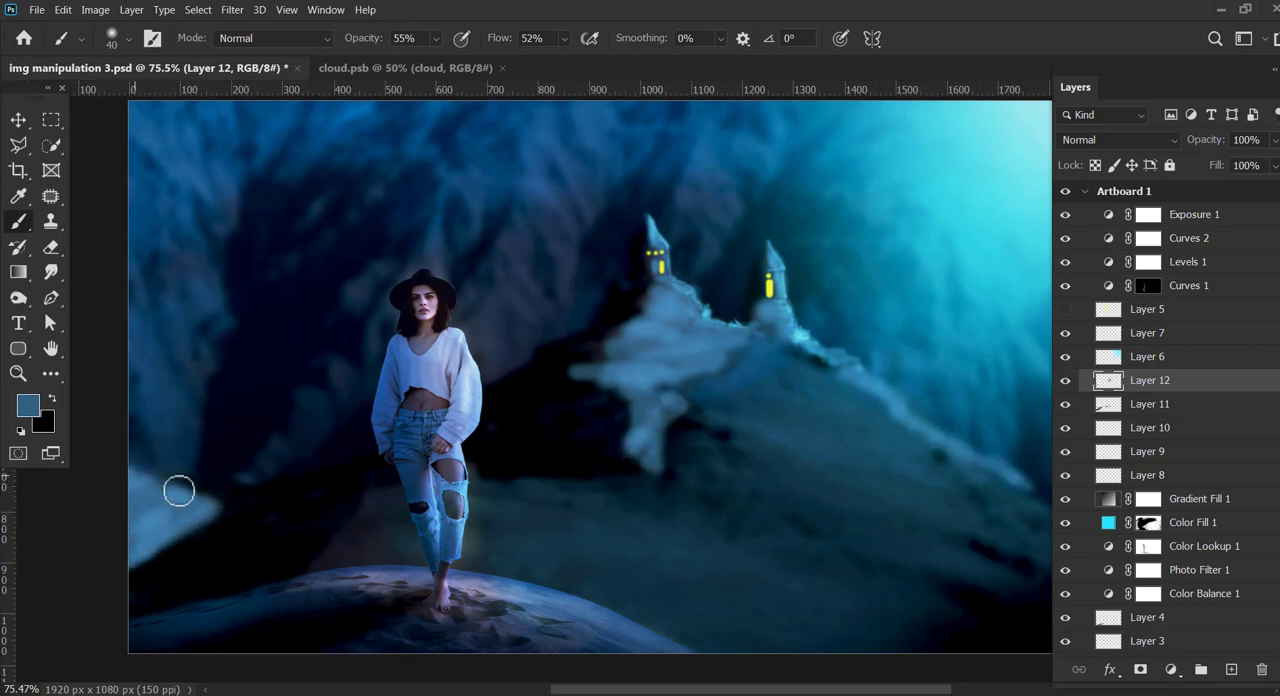
left_click(1118, 139)
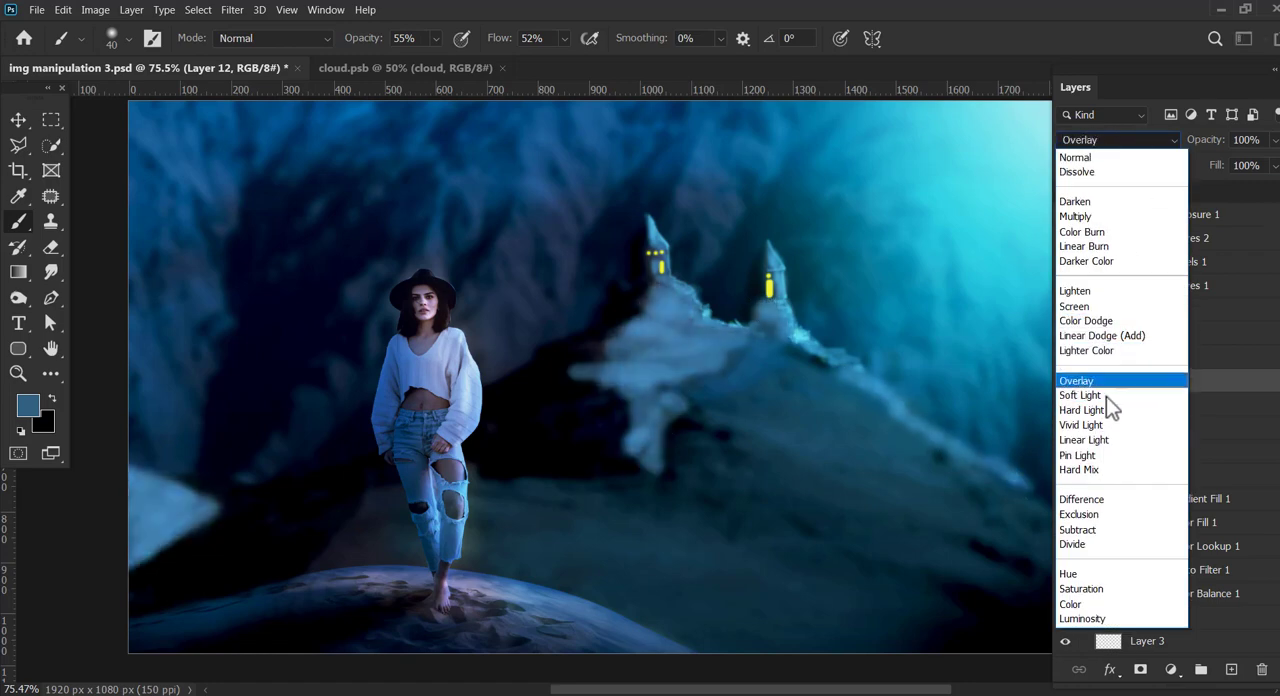
left_click(1092, 171)
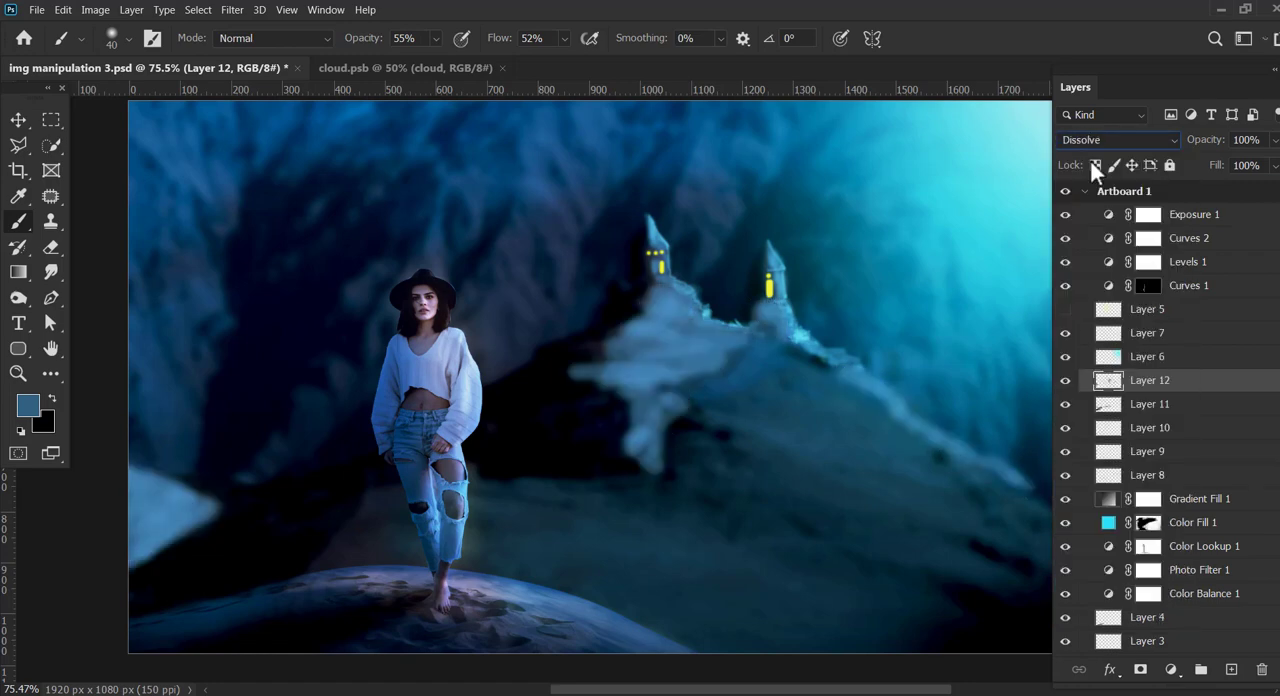
key("Down")
key("Down")
key("Down")
key("Down")
key("Down")
key("Down")
key("Down")
key("Down")
key("Down")
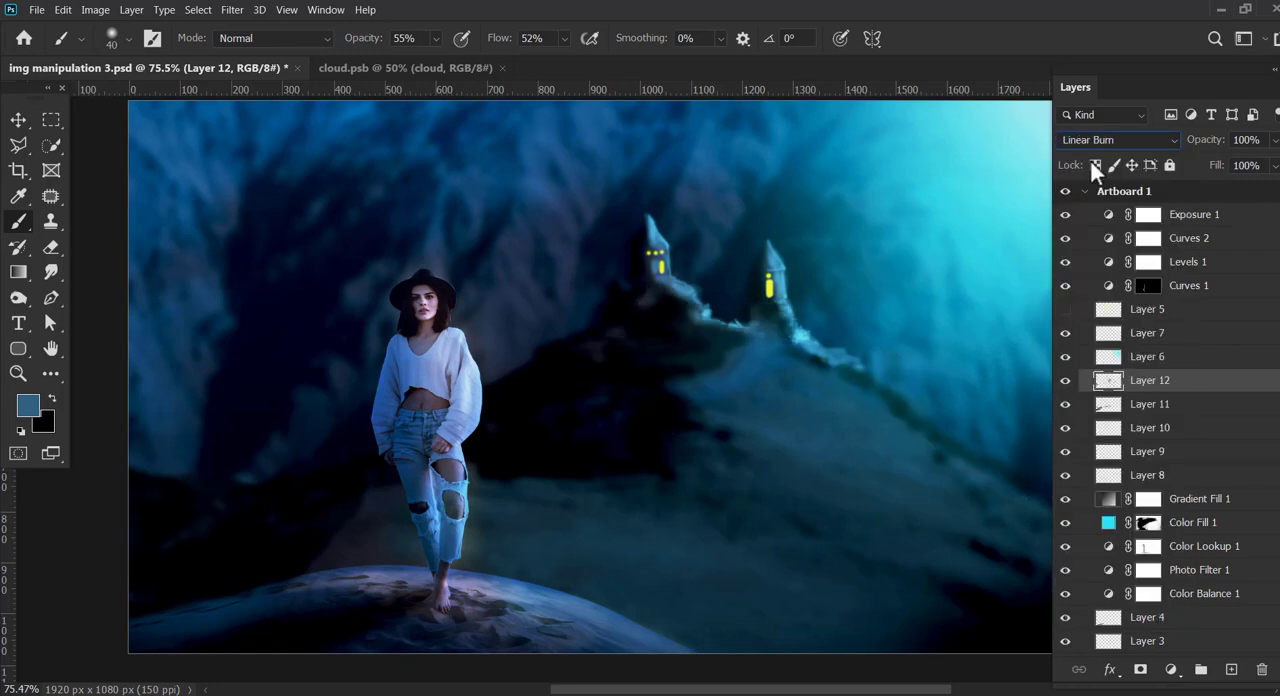
key("Up")
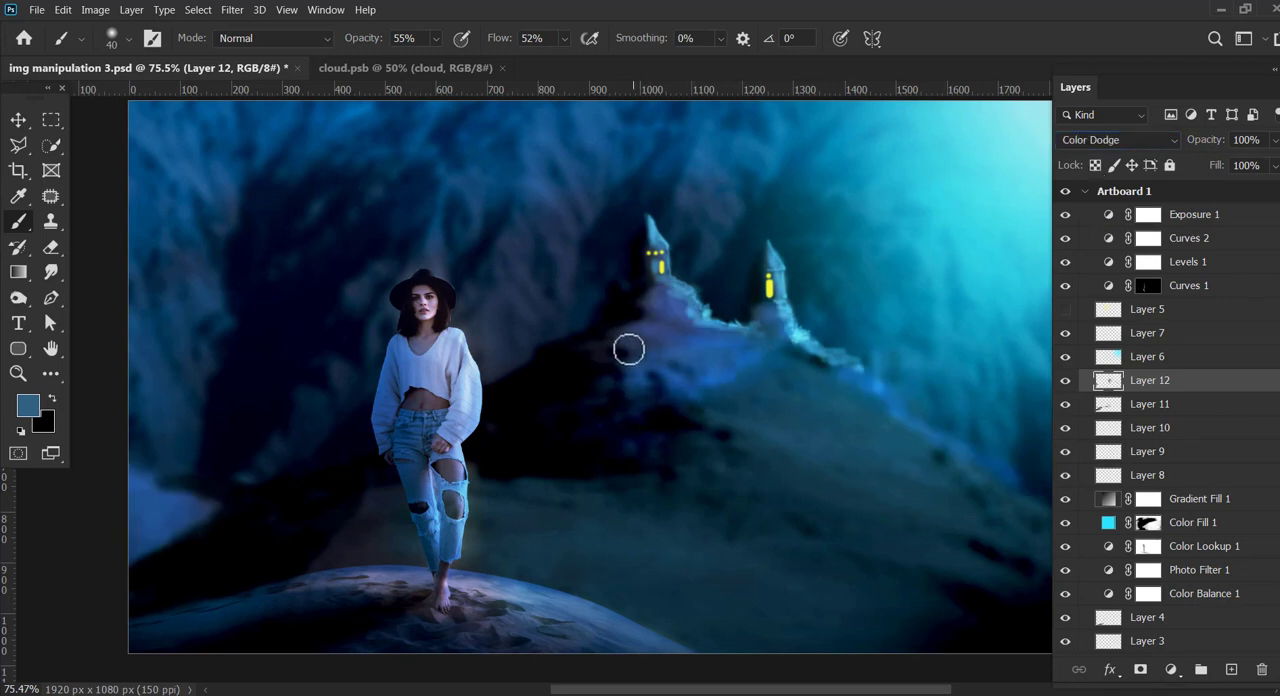
Step: Extend the blue Color Dodge glow on Layer 12 across the hillside and down the ridge beyond the second tower
mouse_move(678, 358)
left_mouse_down()
mouse_move(834, 364)
mouse_move(1033, 503)
left_mouse_up()
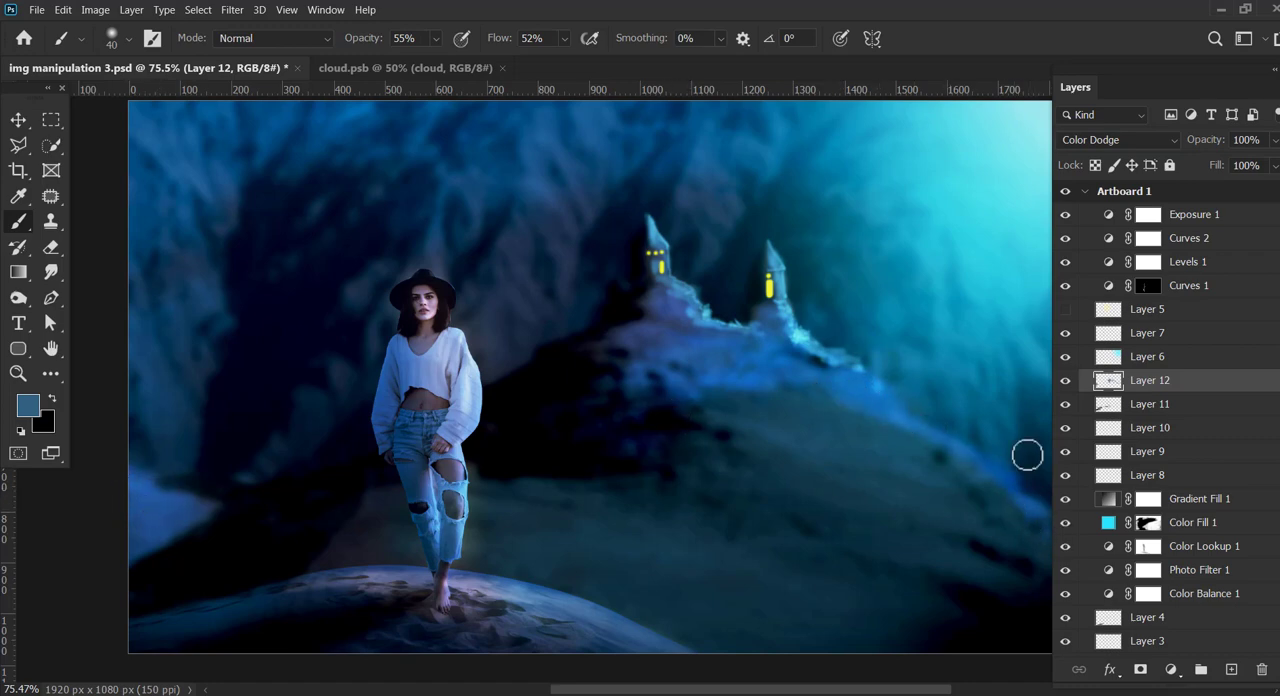
mouse_move(806, 510)
left_mouse_down()
mouse_move(842, 452)
mouse_move(834, 478)
left_mouse_up()
key("z")
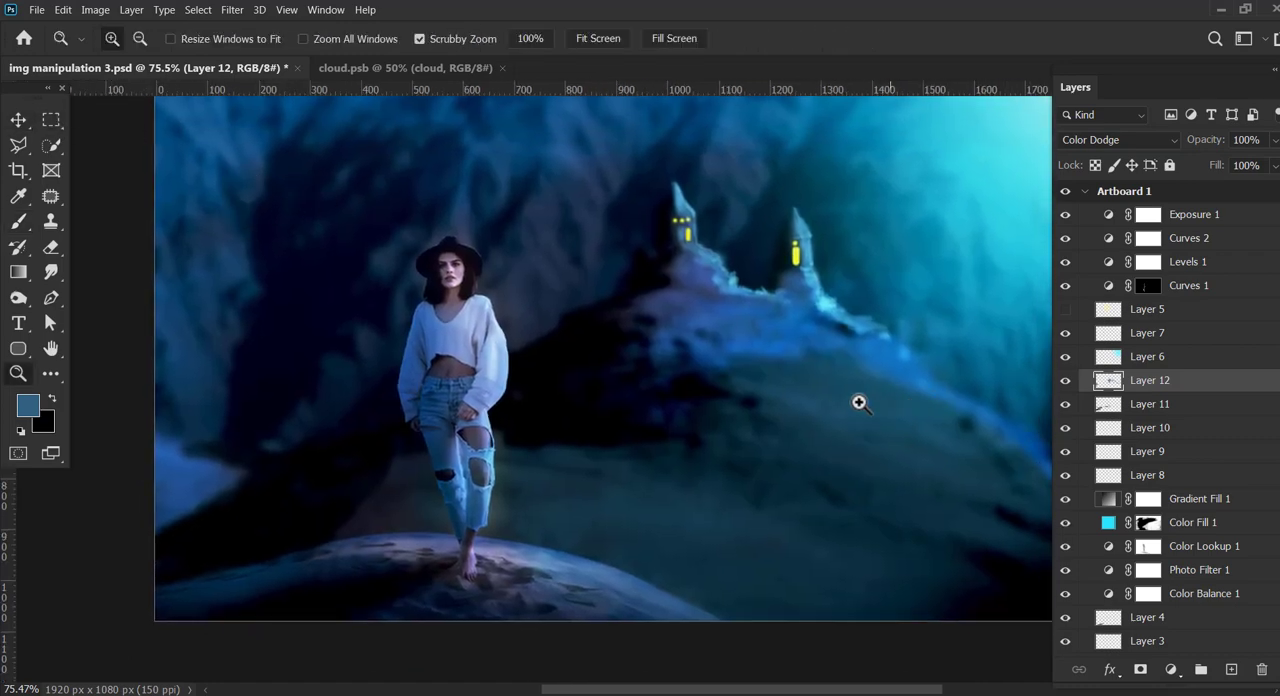
left_click_drag(945, 392, 915, 391)
mouse_move(915, 391)
left_mouse_down()
mouse_move(797, 419)
mouse_move(821, 415)
left_mouse_up()
left_click_drag(840, 428, 875, 422)
left_click_drag(992, 434, 988, 434)
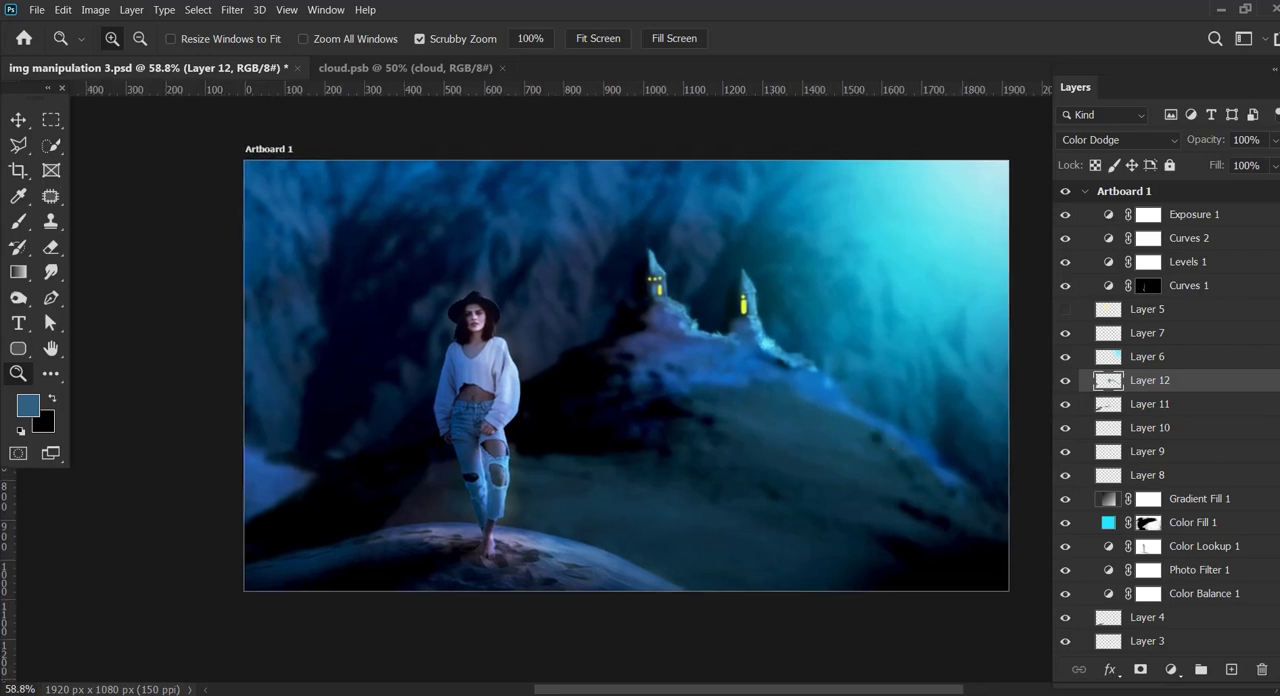
Step: Create a new layer above Layer 5 and set the foreground colour to white
left_click(1229, 238)
left_click(1229, 214)
left_click(1186, 312)
left_click(1231, 669)
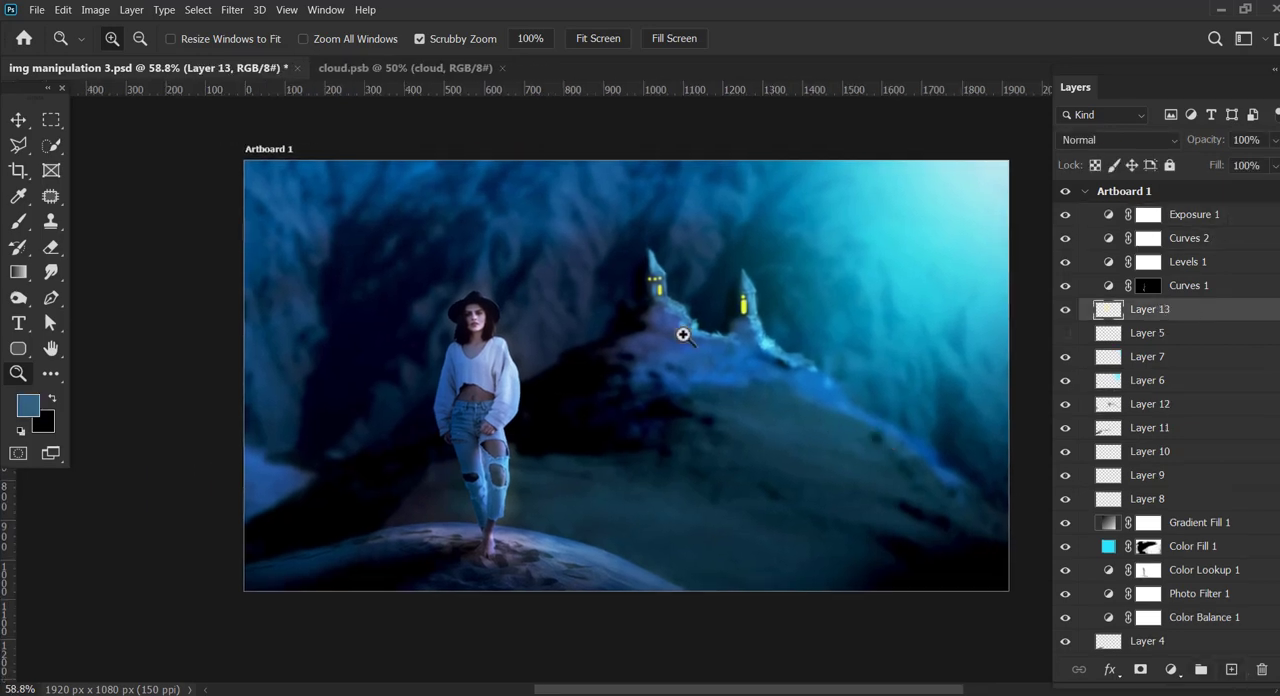
left_click(28, 405)
left_click_drag(972, 487, 974, 394)
left_click(1113, 389)
left_click(28, 405)
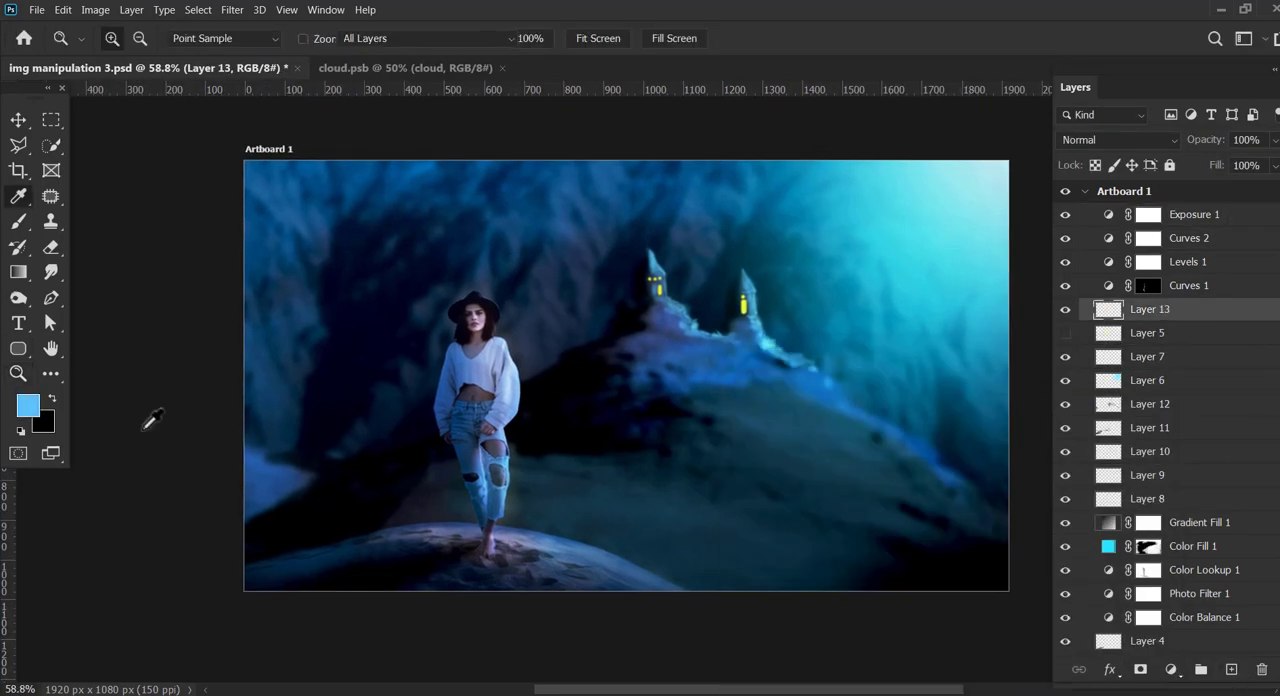
left_click(829, 608)
left_click(1123, 387)
Step: Paint a soft white spot between the woman and the towers with a size 400 brush at 100% opacity and flow
left_click(20, 222)
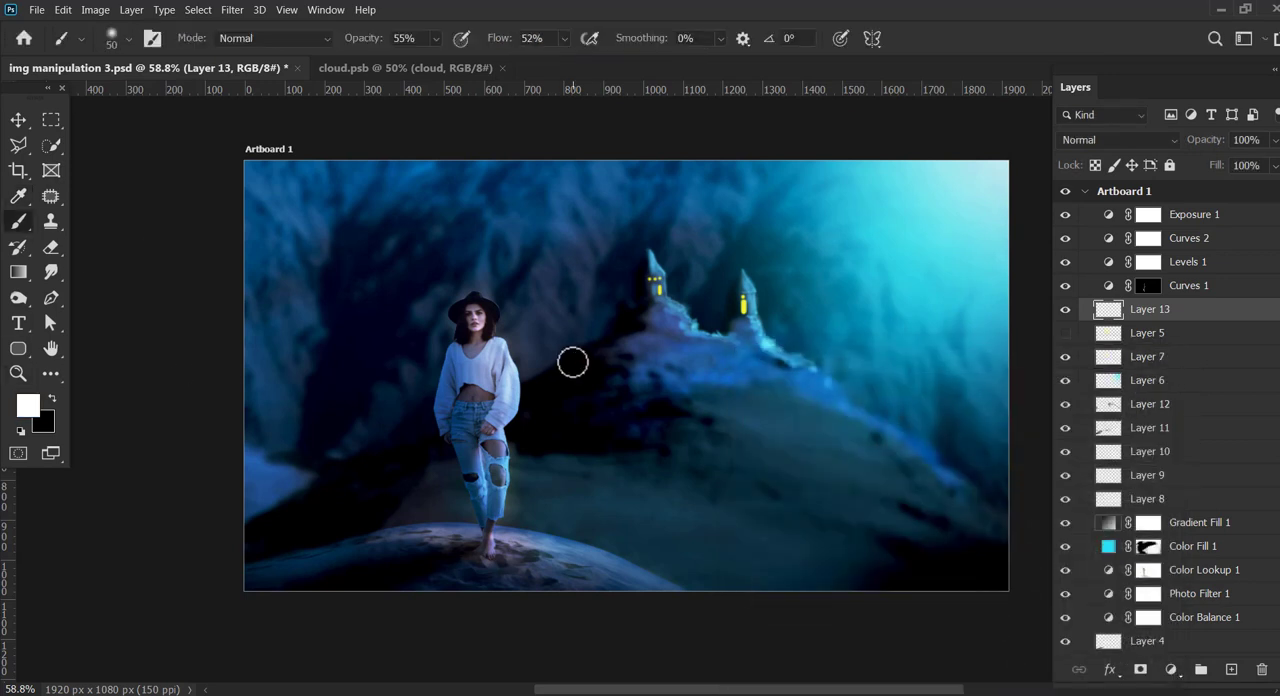
key("bracketright")
key("bracketright")
key("bracketright")
key("bracketright")
key("bracketright")
key("bracketright")
key("bracketright")
key("bracketright")
key("bracketright")
key("bracketright")
key("bracketright")
key("bracketright")
left_click(578, 340)
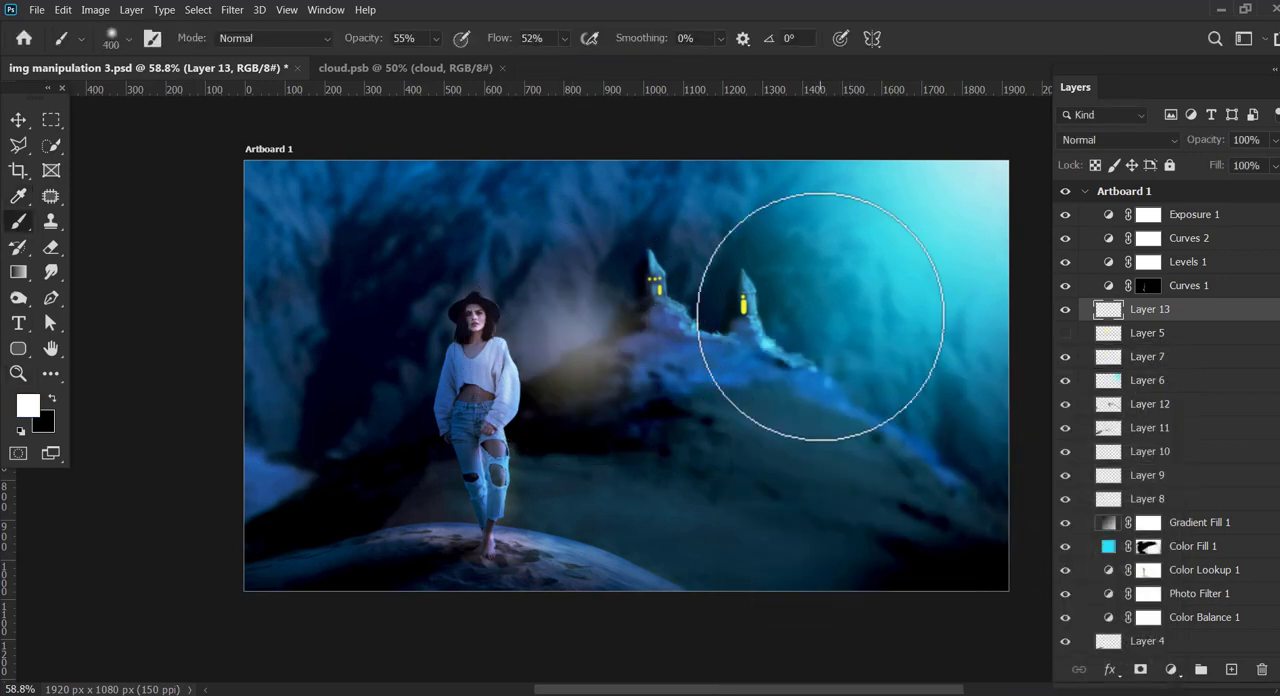
left_click_drag(435, 39, 616, 52)
left_click(553, 320)
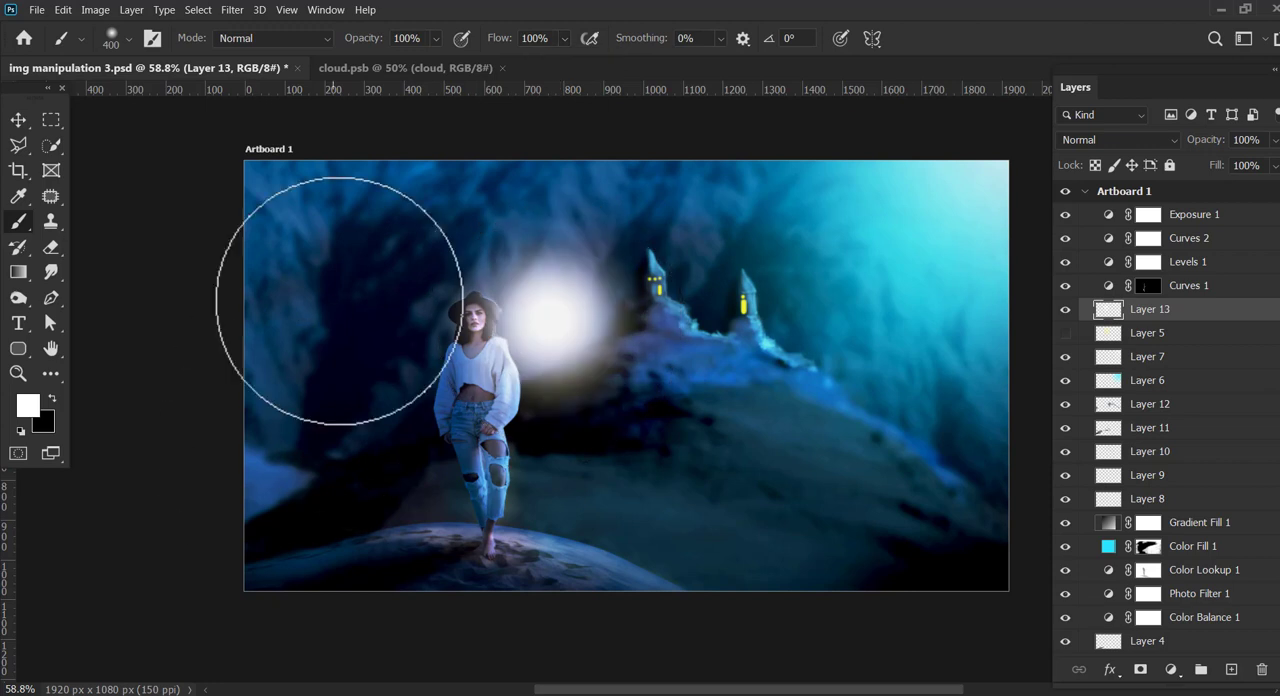
Step: Blend Layer 13 in Luminosity and lower its opacity to 47%
key("v")
double_click(1106, 142)
scroll(1106, 140, "down", 7)
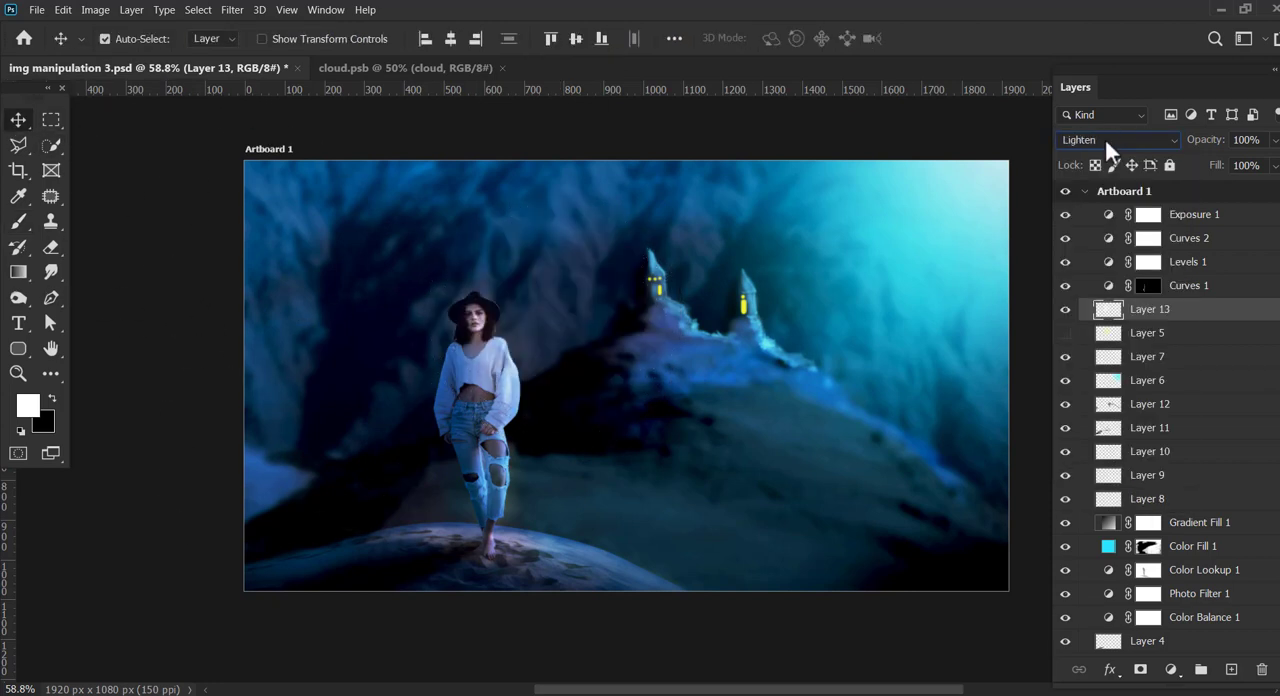
scroll(1105, 138, "down", 7)
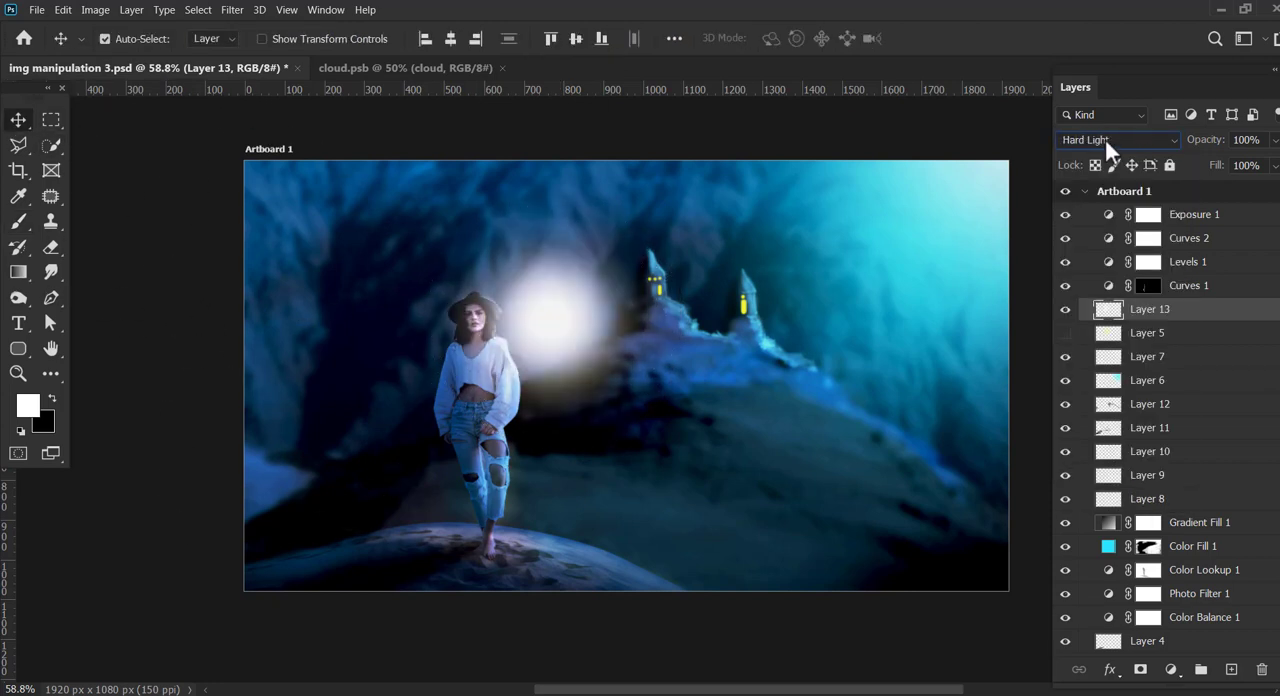
scroll(1104, 136, "down", 9)
left_click_drag(1268, 140, 1243, 163)
Step: Scale the Layer 13 glow to about 160% and place it between the woman and the first tower
key("ctrl+t")
left_click_drag(677, 451, 834, 608)
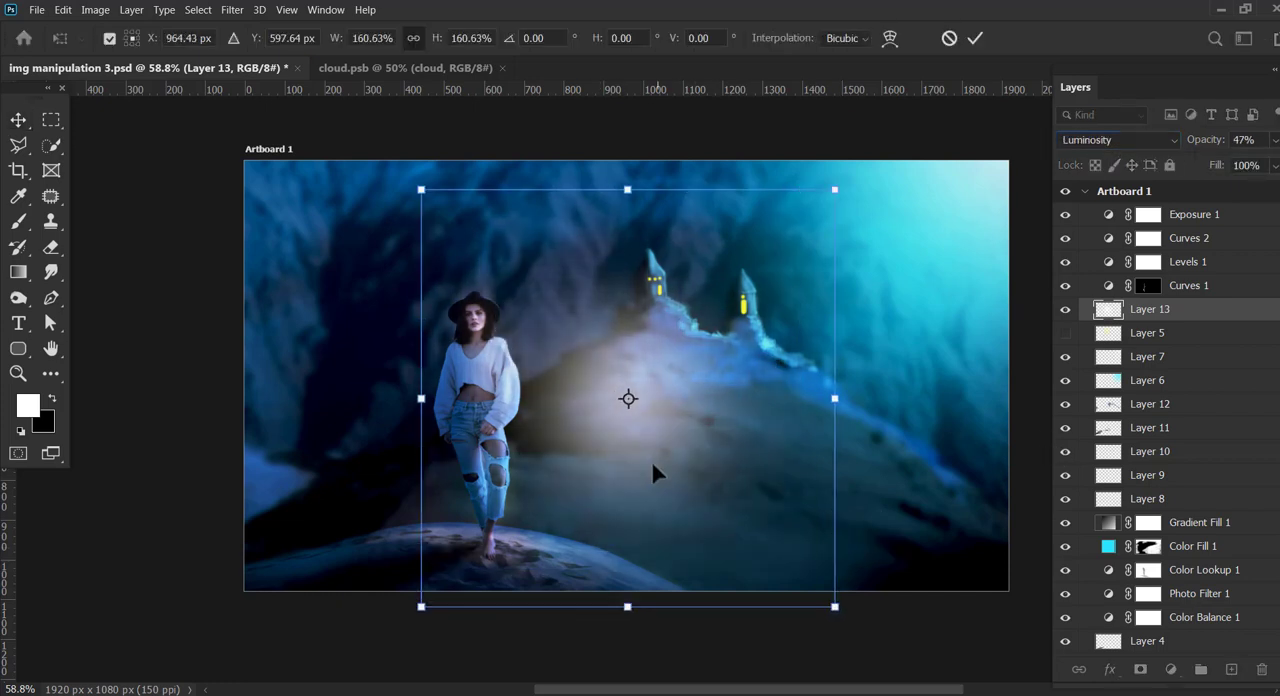
left_click_drag(654, 474, 596, 370)
left_click(974, 38)
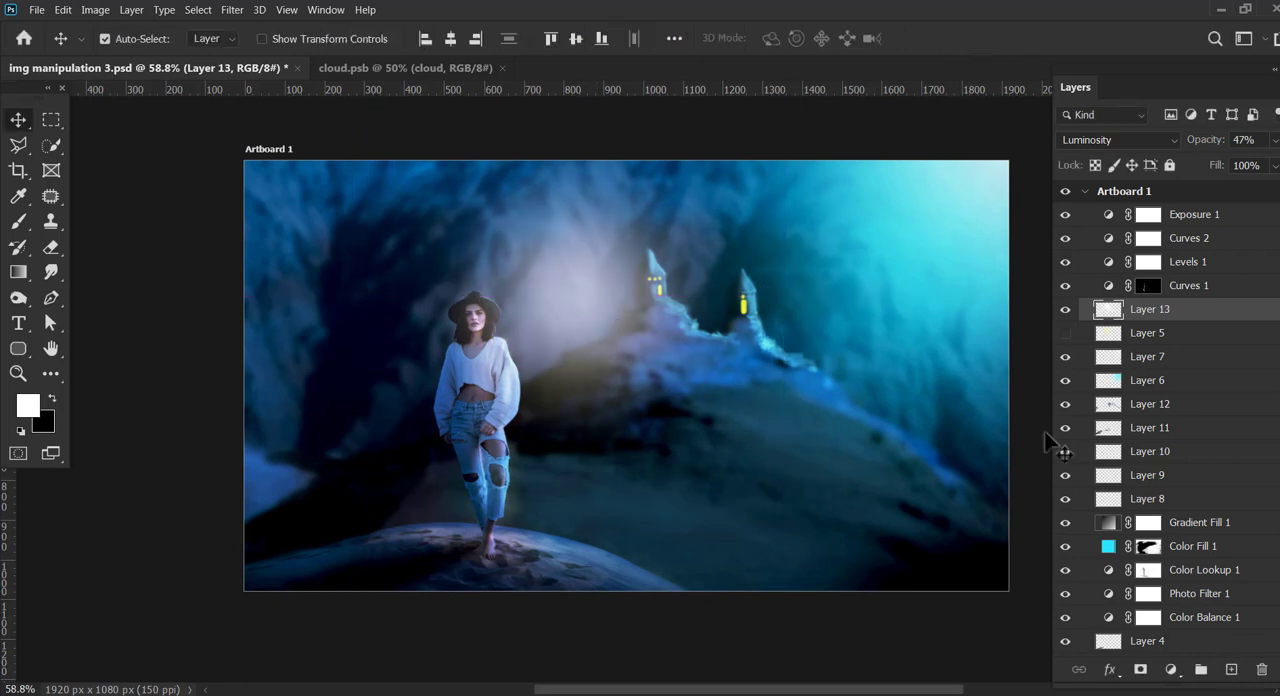
Step: Add a gradient fill above Layer 13 that starts in black, and remove its white end colour stop
left_click(1230, 670)
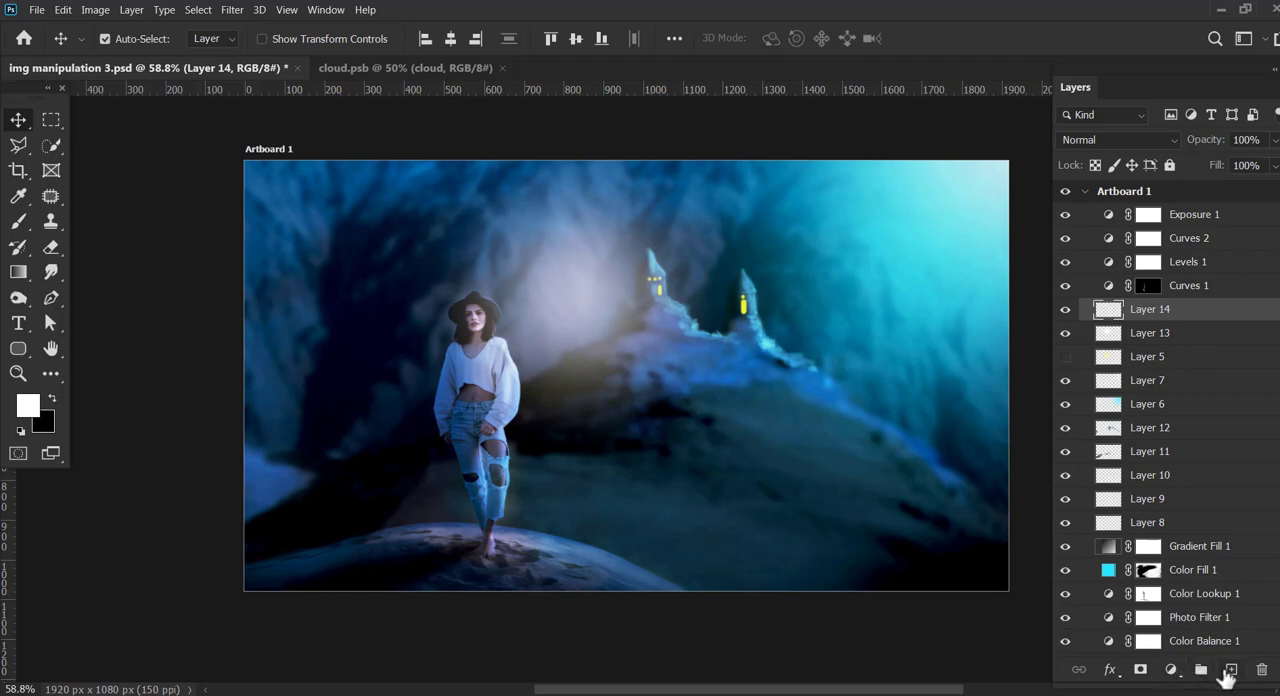
left_click(1171, 669)
left_click(1190, 391)
left_click(972, 210)
left_click(910, 571)
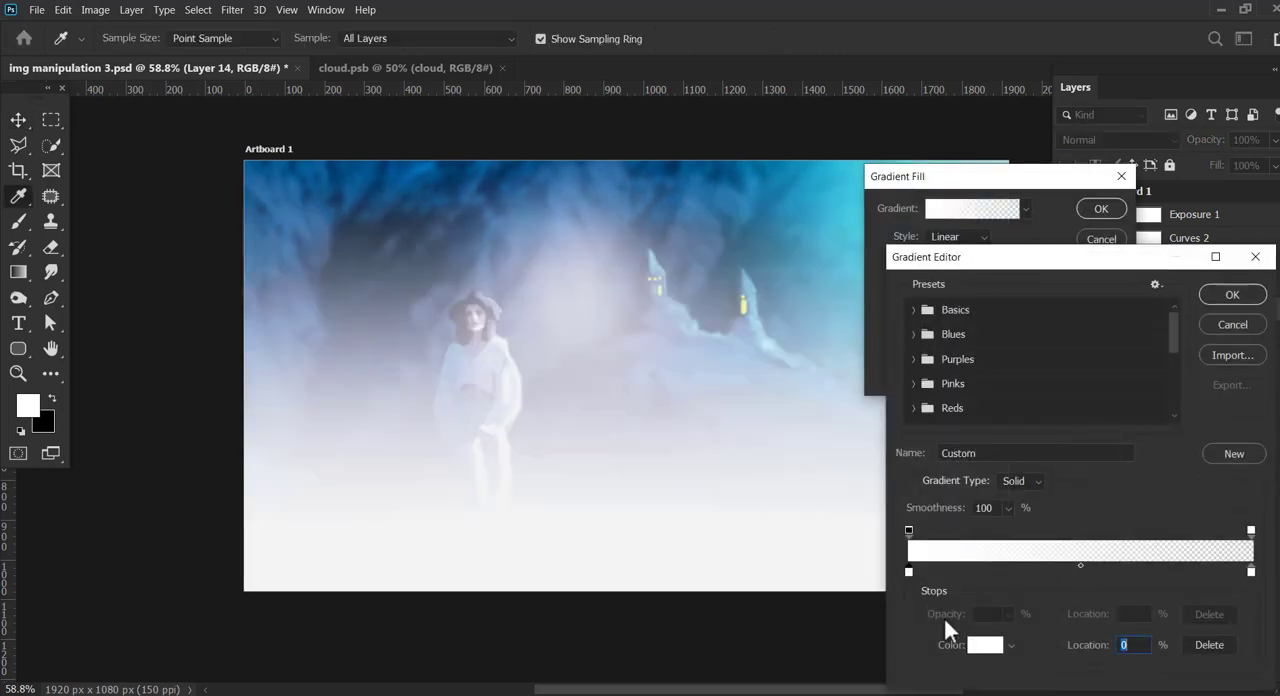
left_click(984, 645)
left_click_drag(968, 545, 968, 606)
left_click(1122, 387)
left_click_drag(1251, 572, 1240, 640)
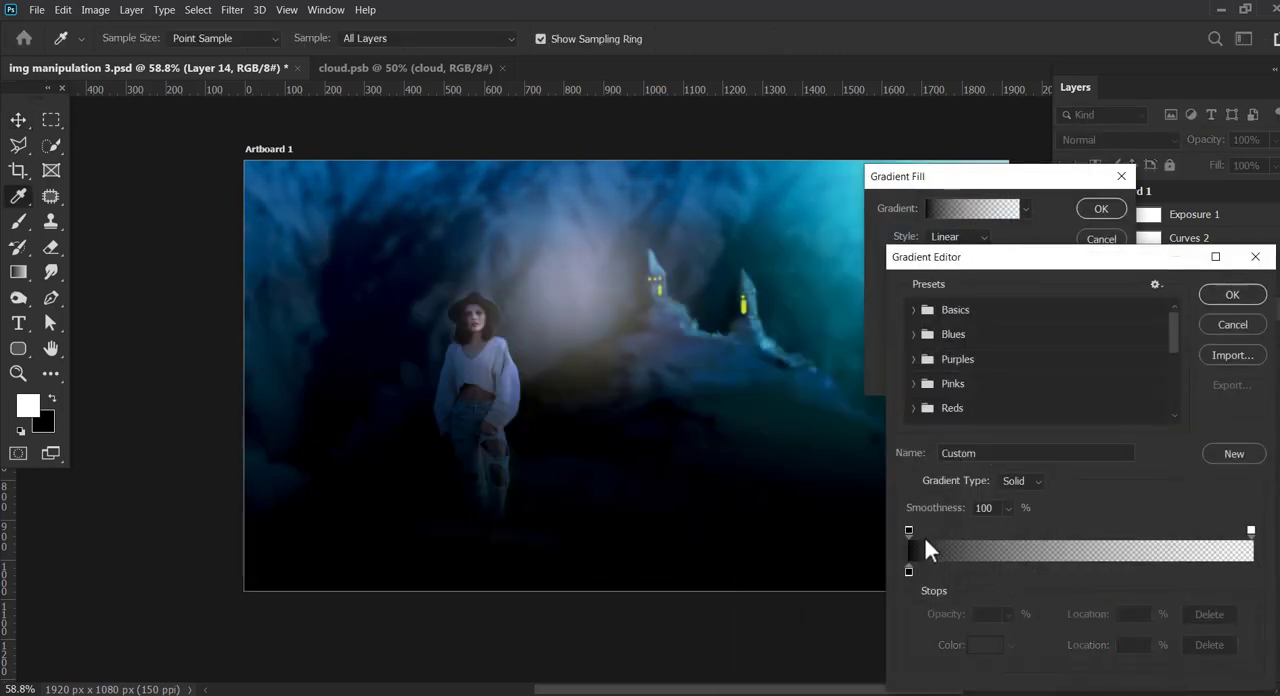
Step: Move the gradient's opacity midpoint to 68% and apply the gradient fill
left_click(1251, 531)
left_click_drag(1079, 537, 1143, 539)
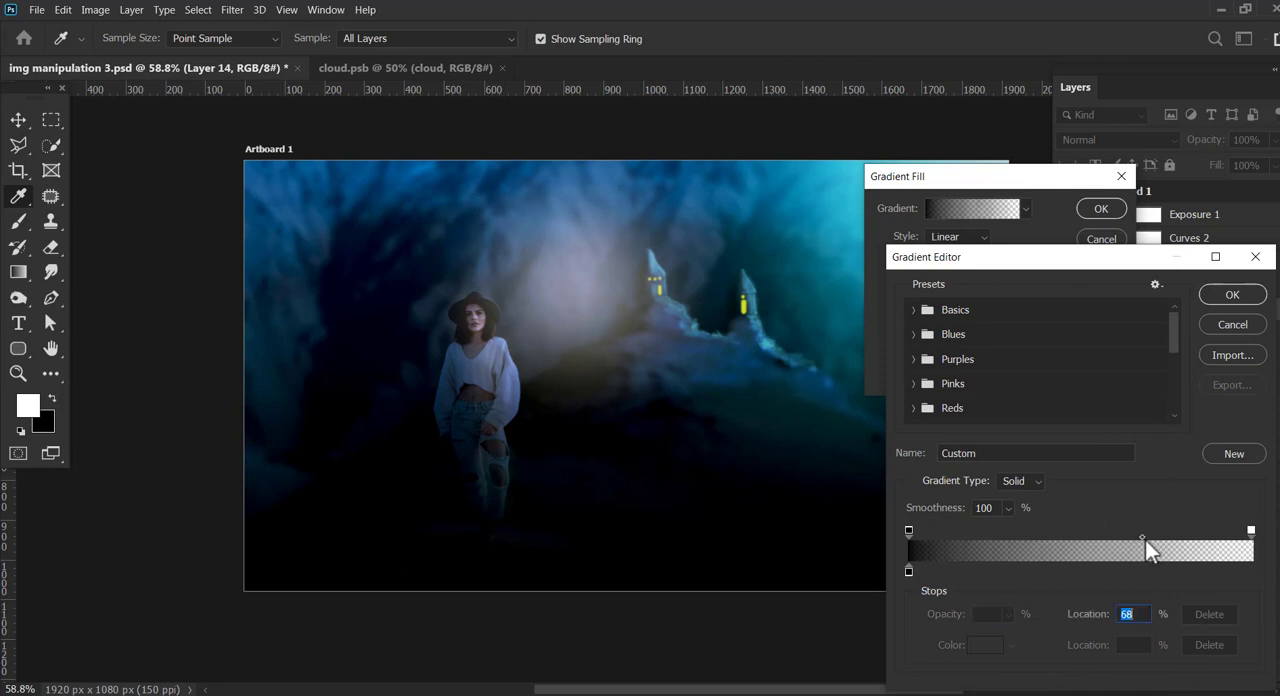
left_click(1232, 294)
left_click(1101, 208)
Step: Blend Gradient Fill 2 in Soft Light and set its opacity to 55%
left_click(1160, 142)
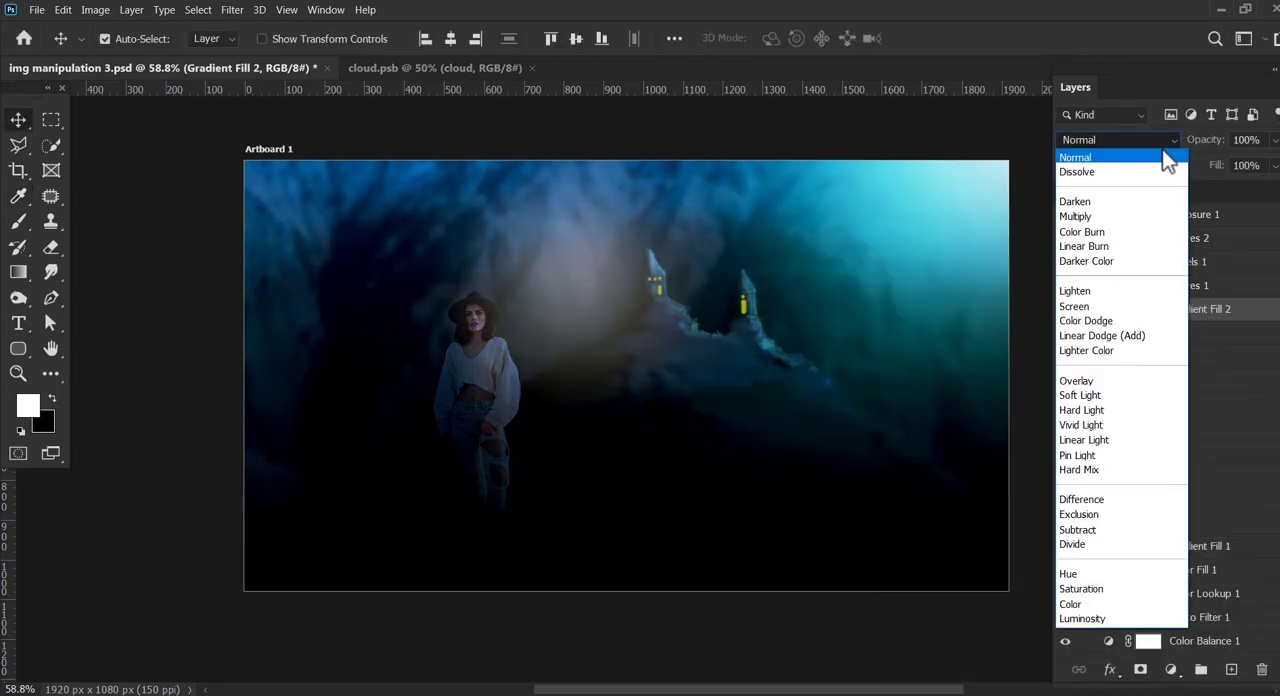
key("Down")
key("Down")
key("Down")
key("Down")
key("Down")
key("Down")
key("Down")
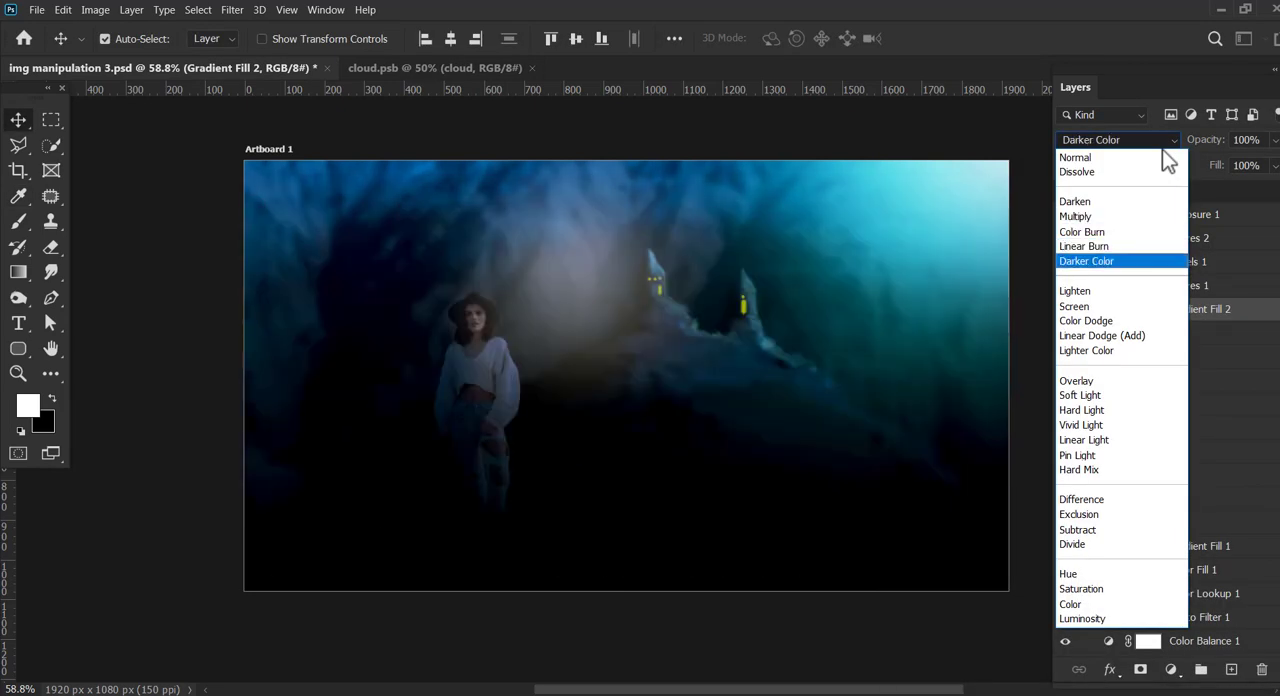
key("Down")
key("Down")
key("Down")
key("Down")
key("Down")
key("Down")
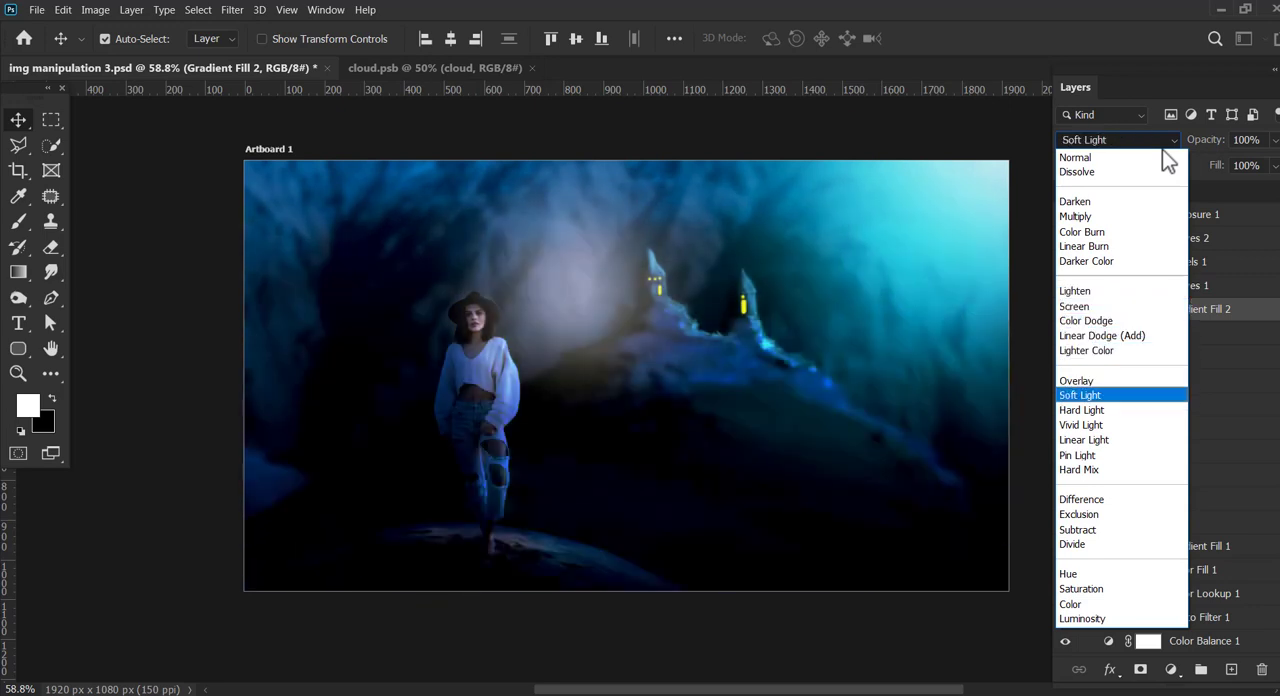
key("Return")
left_click_drag(1274, 140, 1238, 159)
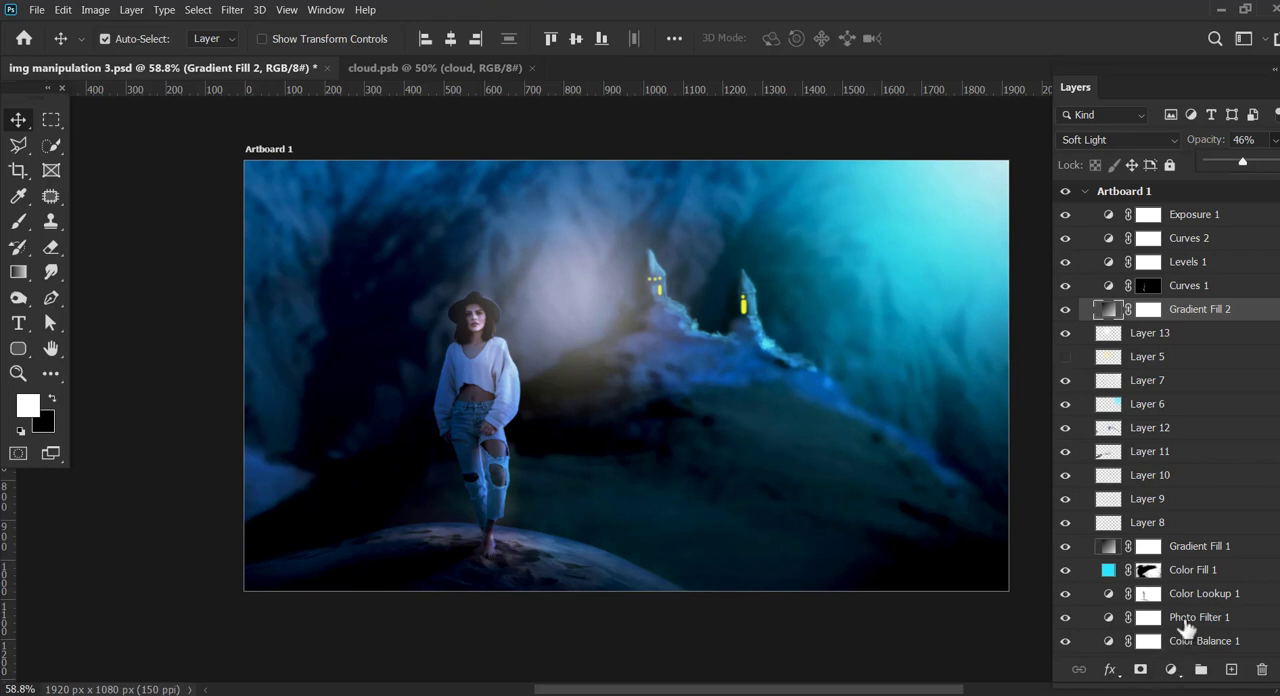
left_click(1275, 142)
Step: Add a Curves adjustment above Exposure 1 and shape a gentle S-curve that lifts highlights and darkens shadows
left_click(1175, 222)
left_click(1172, 670)
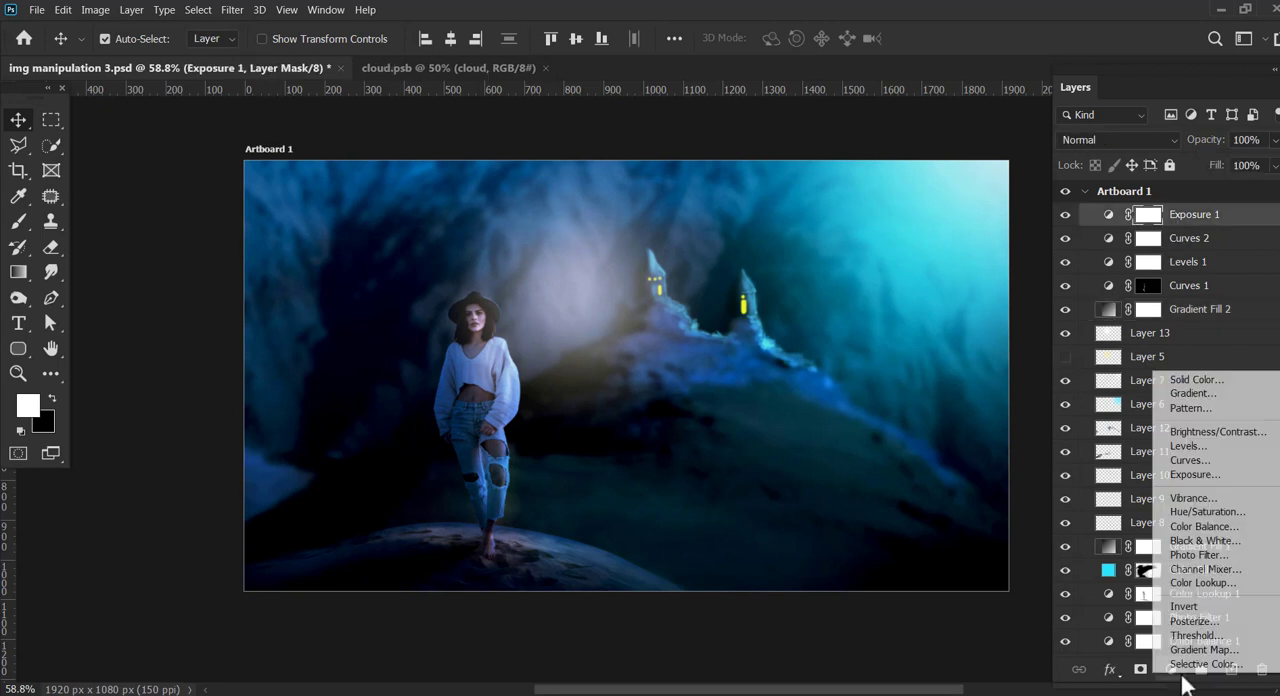
left_click(1229, 467)
left_click_drag(237, 322, 933, 420)
left_click(1019, 541)
left_click_drag(953, 607, 955, 612)
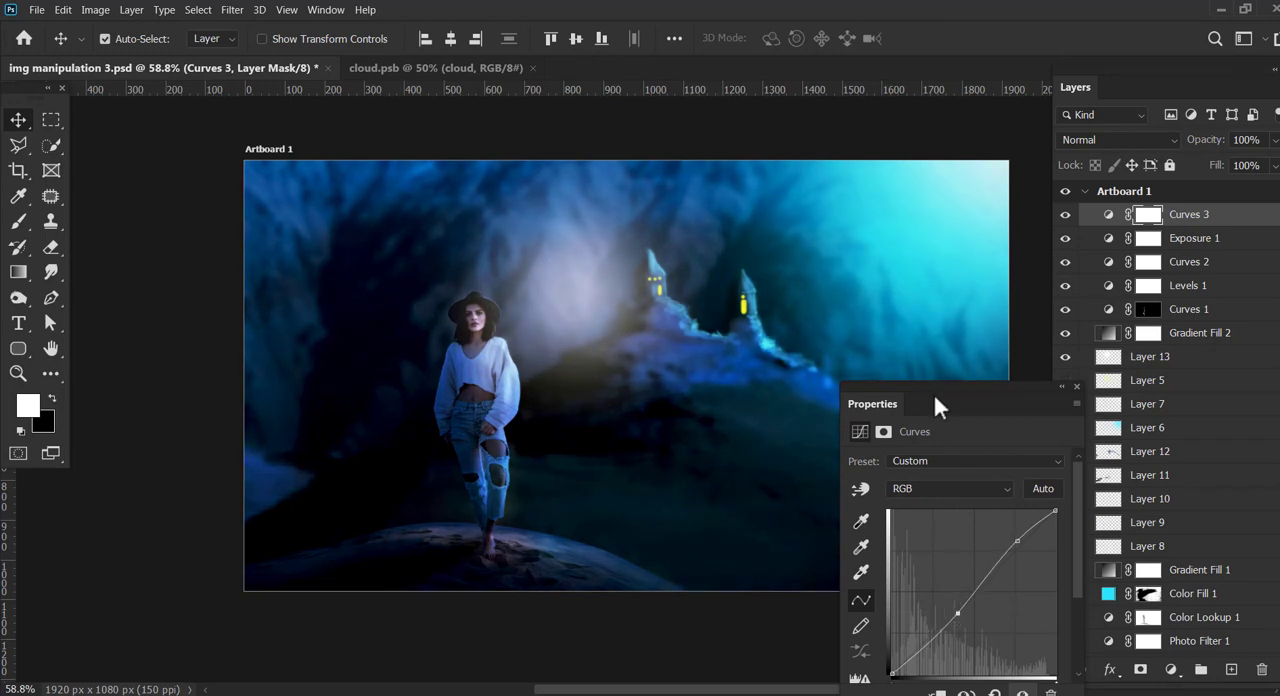
left_click_drag(938, 404, 957, 347)
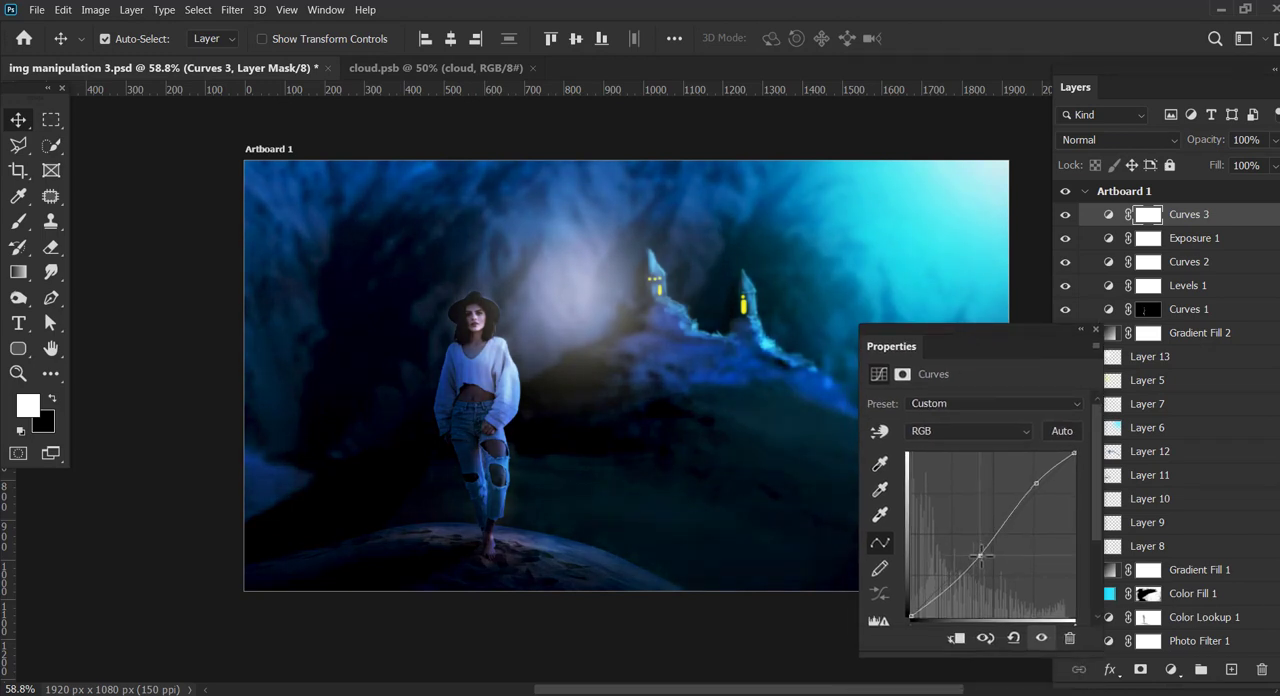
left_click(1096, 331)
Step: Compare the image with and without Gradient Fill 2 and the Layer 13 glow
left_click(632, 402)
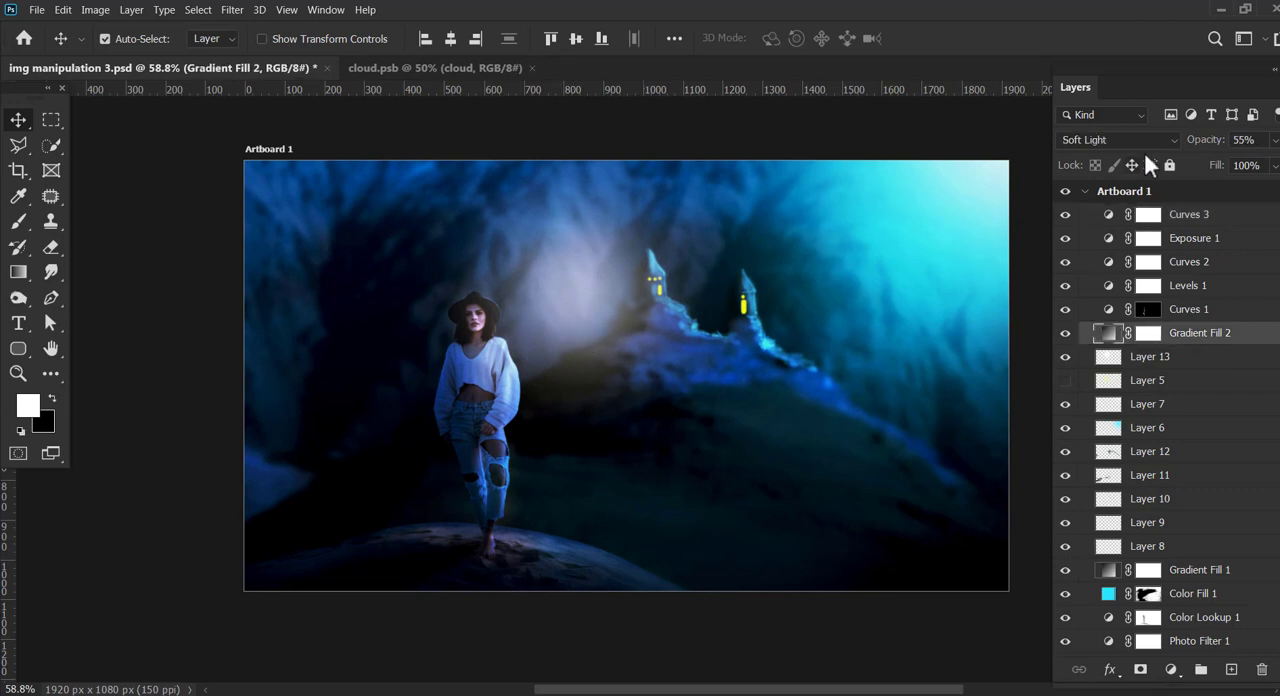
key("ctrl+t")
left_click(668, 281)
left_click(1065, 334)
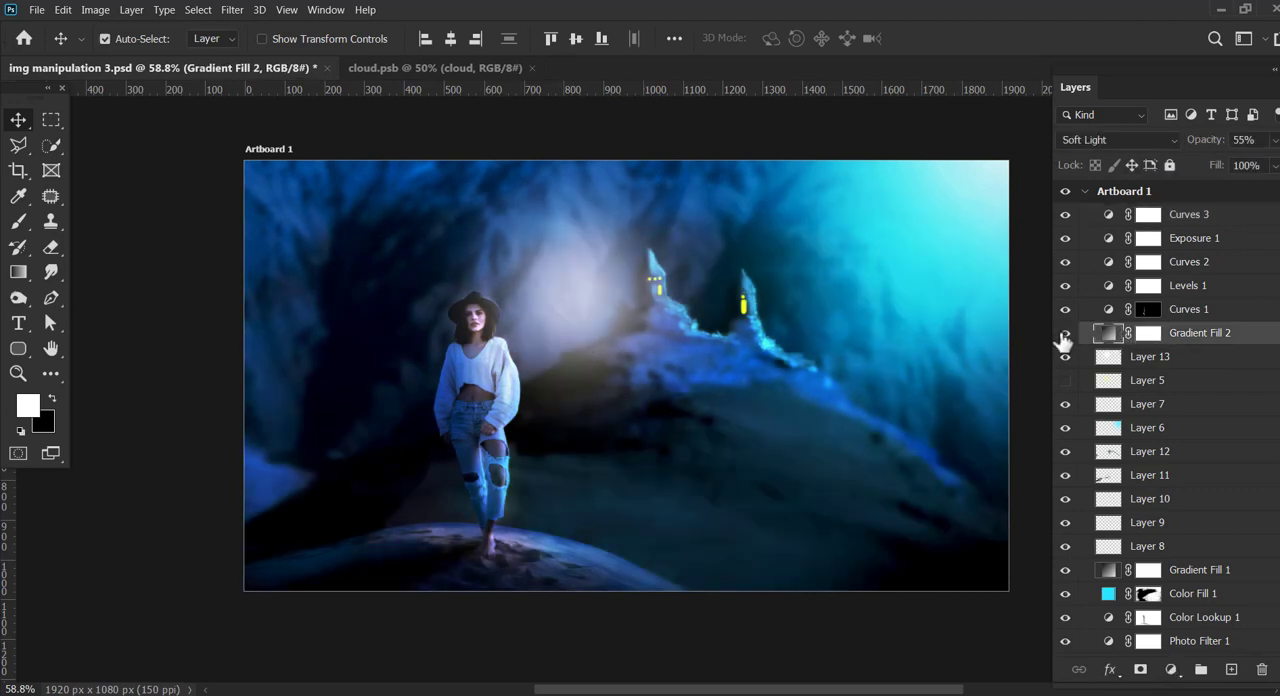
left_click(1065, 334)
left_click(1065, 358)
left_click(1065, 358)
Step: Enlarge the Layer 13 glow further and reposition it over the hilltop around the first tower
left_click(1116, 360)
key("t")
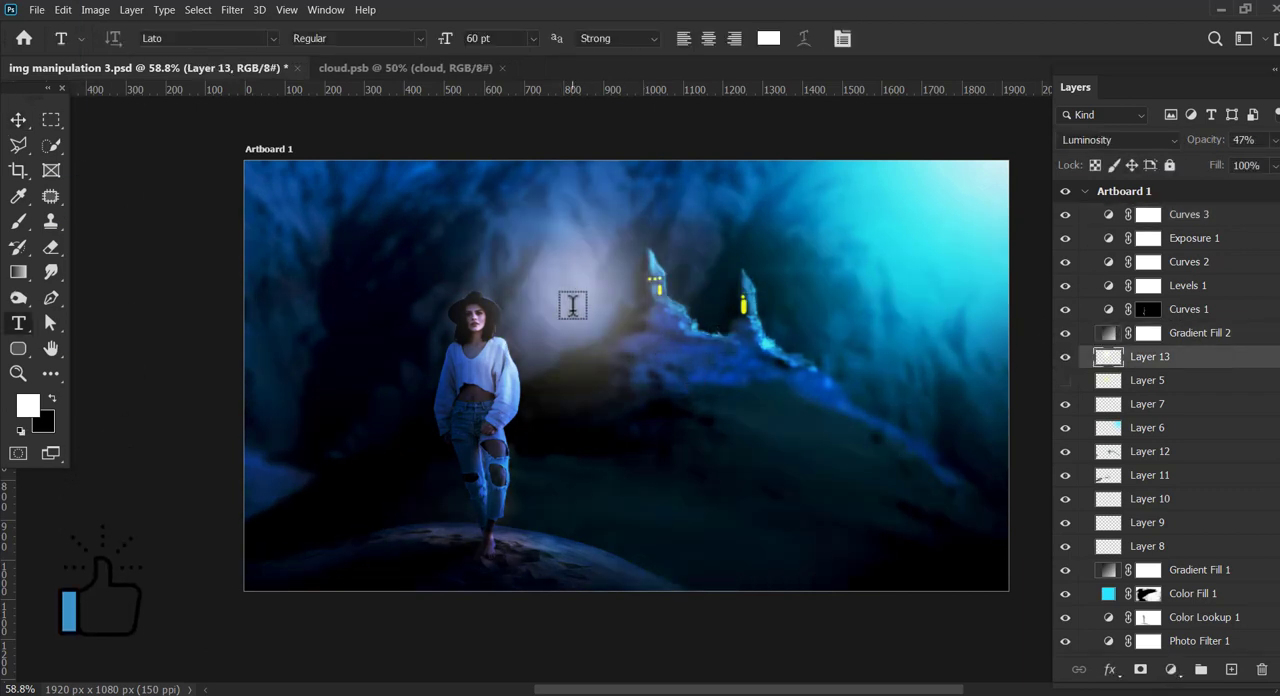
key("v")
key("ctrl+t")
left_click_drag(786, 509, 854, 574)
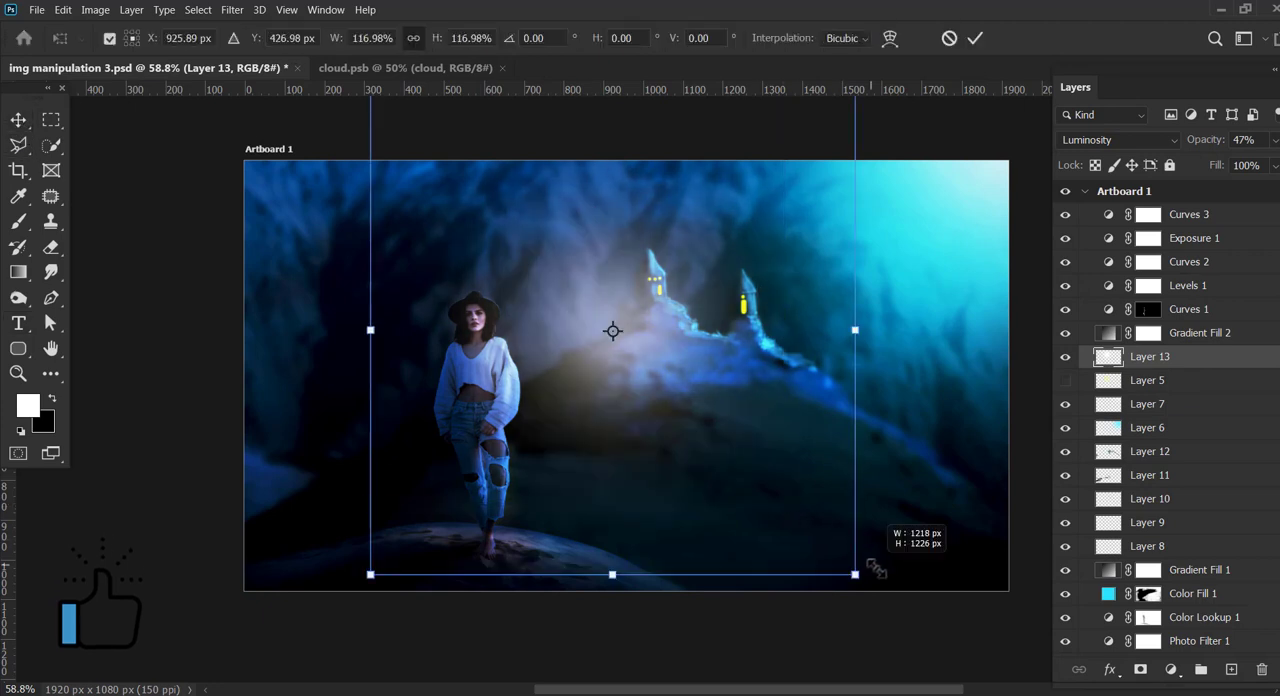
left_click_drag(646, 388, 609, 343)
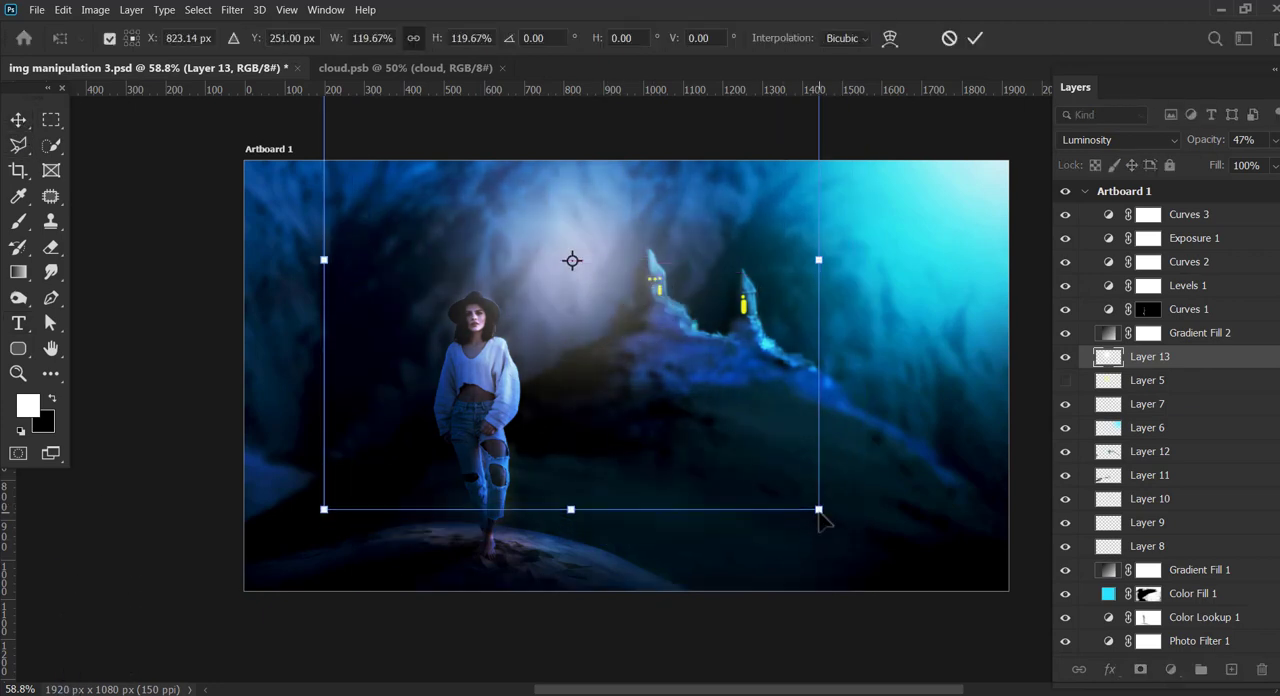
left_click_drag(822, 521, 929, 577)
left_click_drag(632, 366, 653, 397)
key("z")
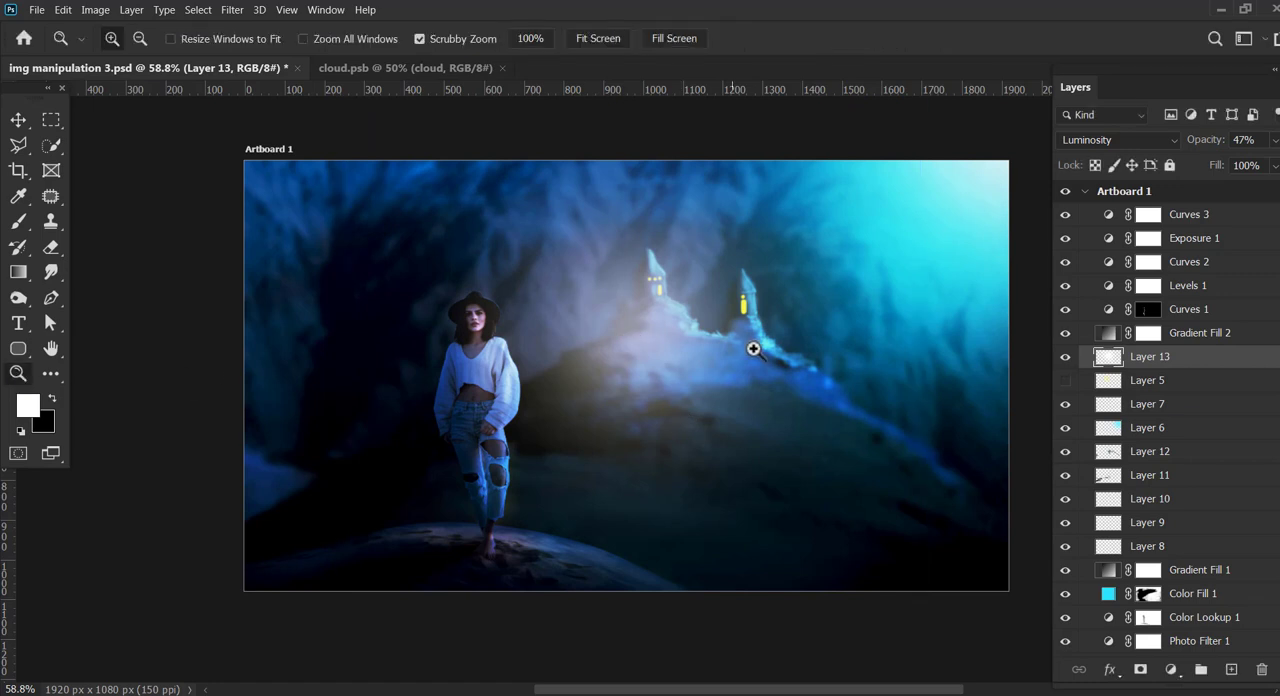
left_click_drag(751, 349, 740, 358)
left_click_drag(740, 358, 666, 364)
left_click(18, 120)
left_click(654, 368)
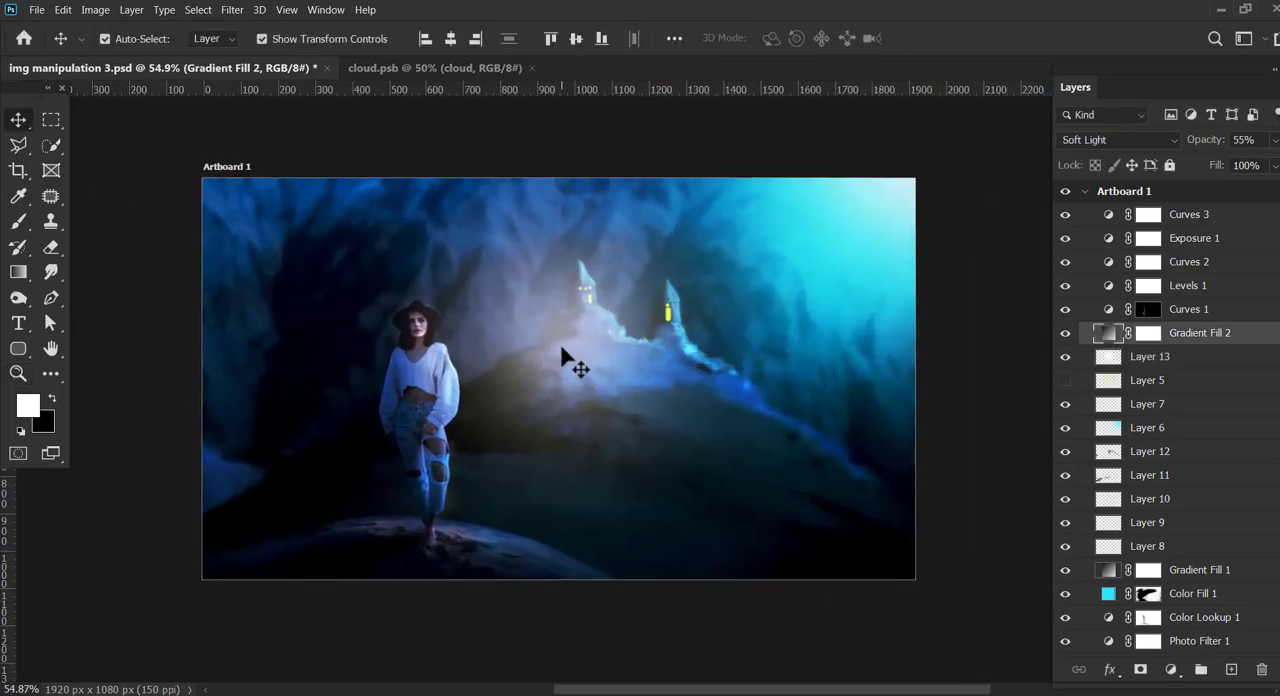
left_click(1109, 366)
right_click(651, 434)
left_click(593, 336)
key("ctrl+t")
left_click(666, 280)
Step: Apply a perspective transform to the Layer 13 glow, narrowing its lower end
left_click(1150, 356)
key("ctrl+t")
right_click(587, 369)
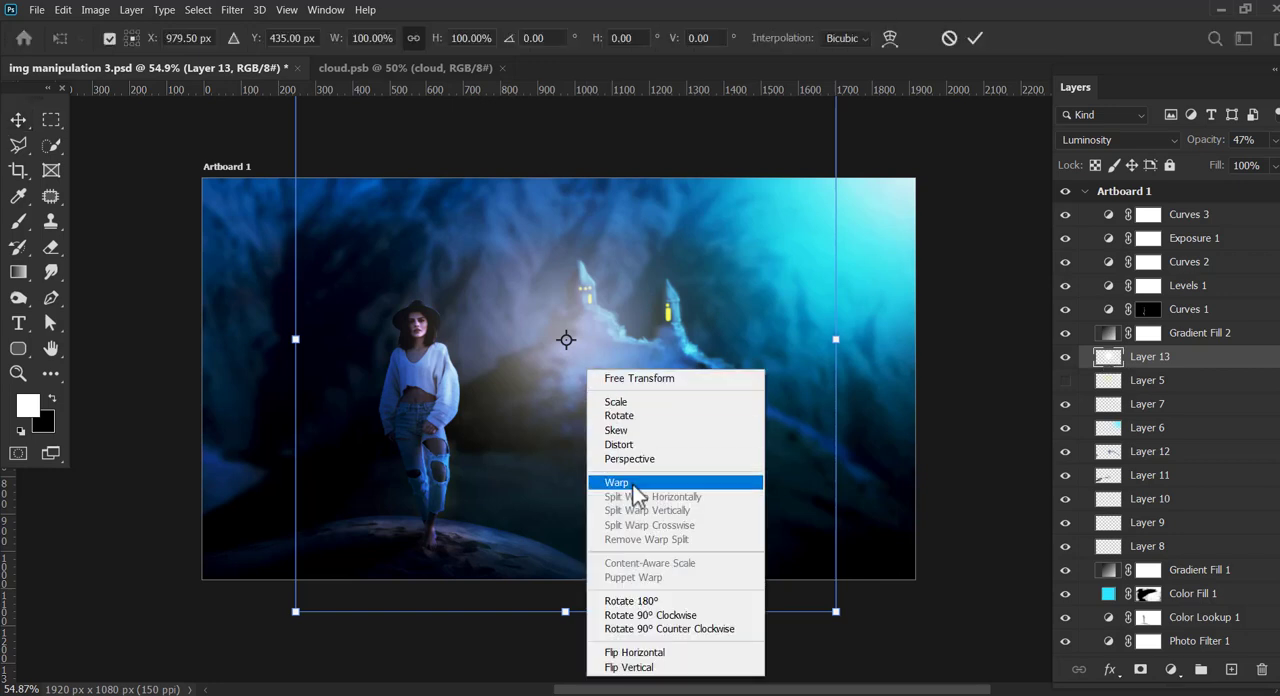
left_click(655, 459)
left_click_drag(298, 612, 446, 611)
mouse_move(690, 630)
left_mouse_down()
mouse_move(734, 603)
mouse_move(714, 629)
left_mouse_up()
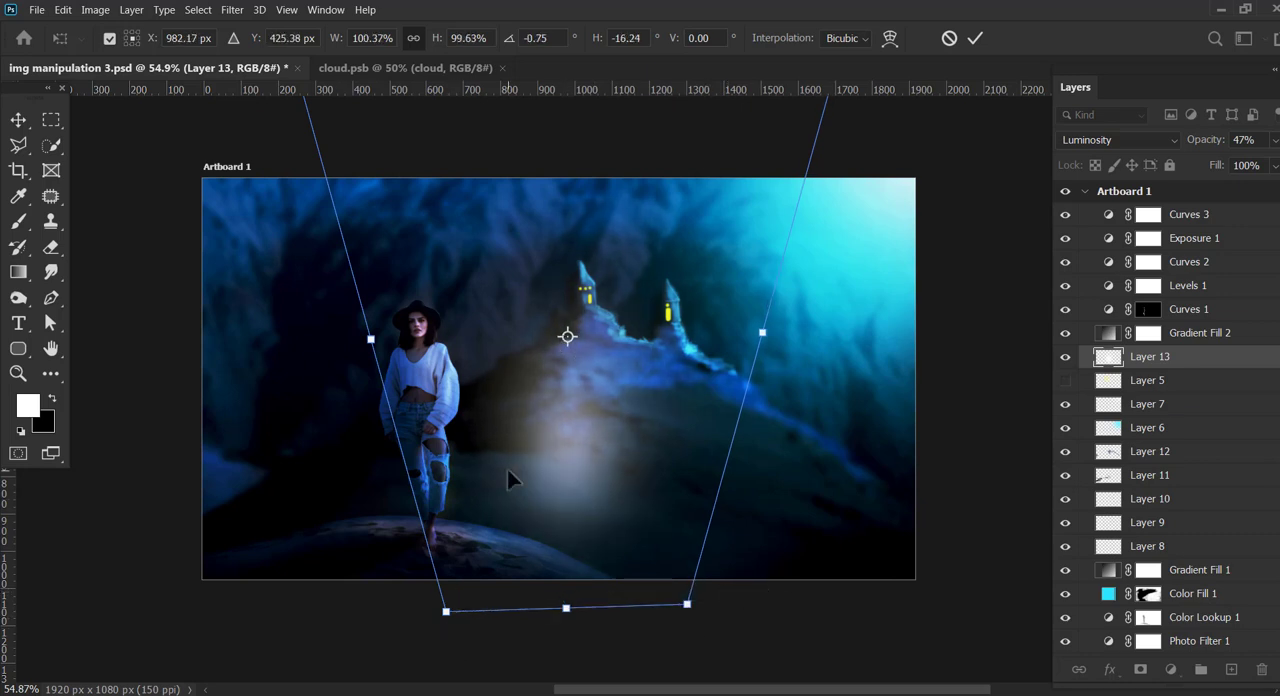
Step: Rotate the Layer 13 glow by -90°, stretch it, and place it over the towers
type("-90")
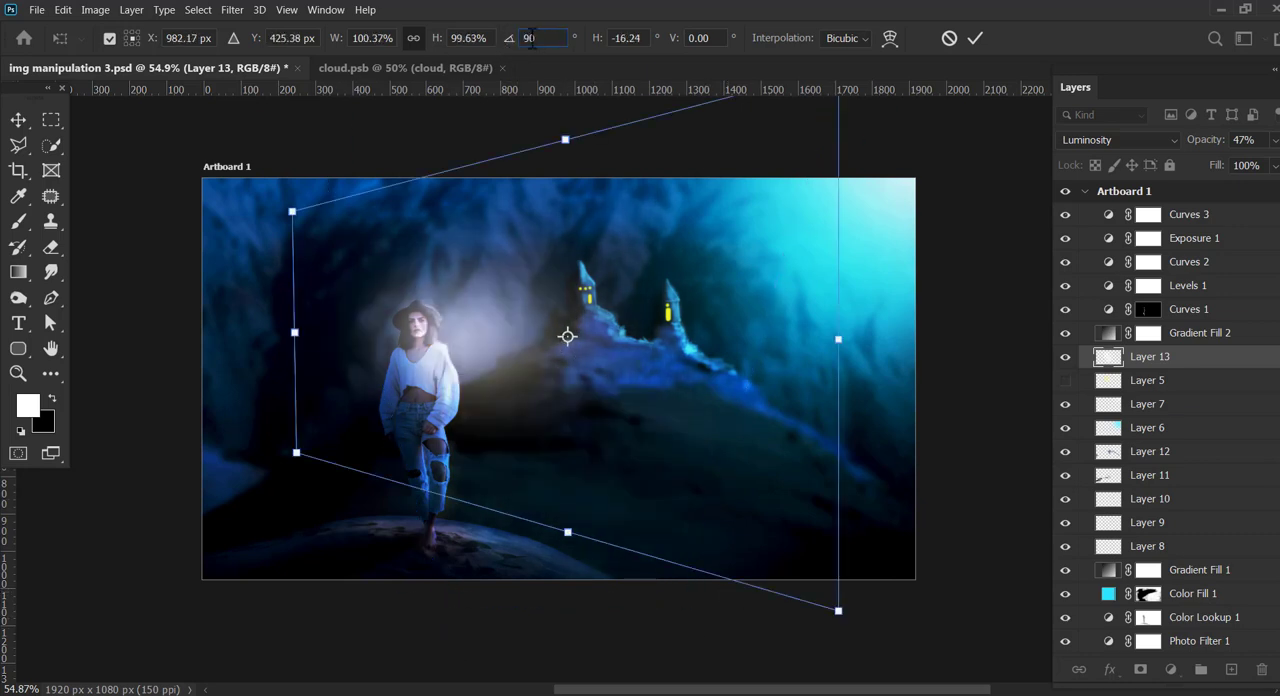
left_click_drag(841, 461, 839, 391)
left_click_drag(294, 122, 335, 159)
left_click_drag(838, 286, 837, 181)
left_click_drag(905, 348, 944, 251)
key("Return")
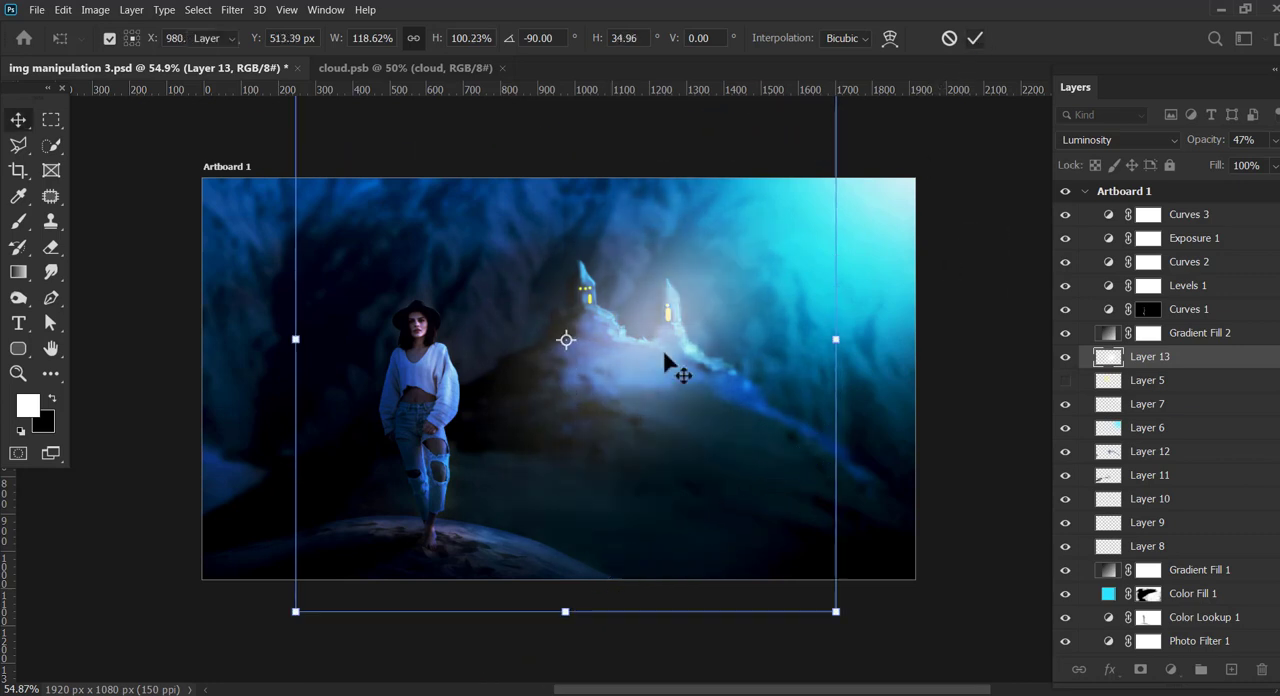
Step: Scale the Layer 13 glow to about 145% and shift it up toward the bright light behind the towers
left_click_drag(837, 370, 995, 354)
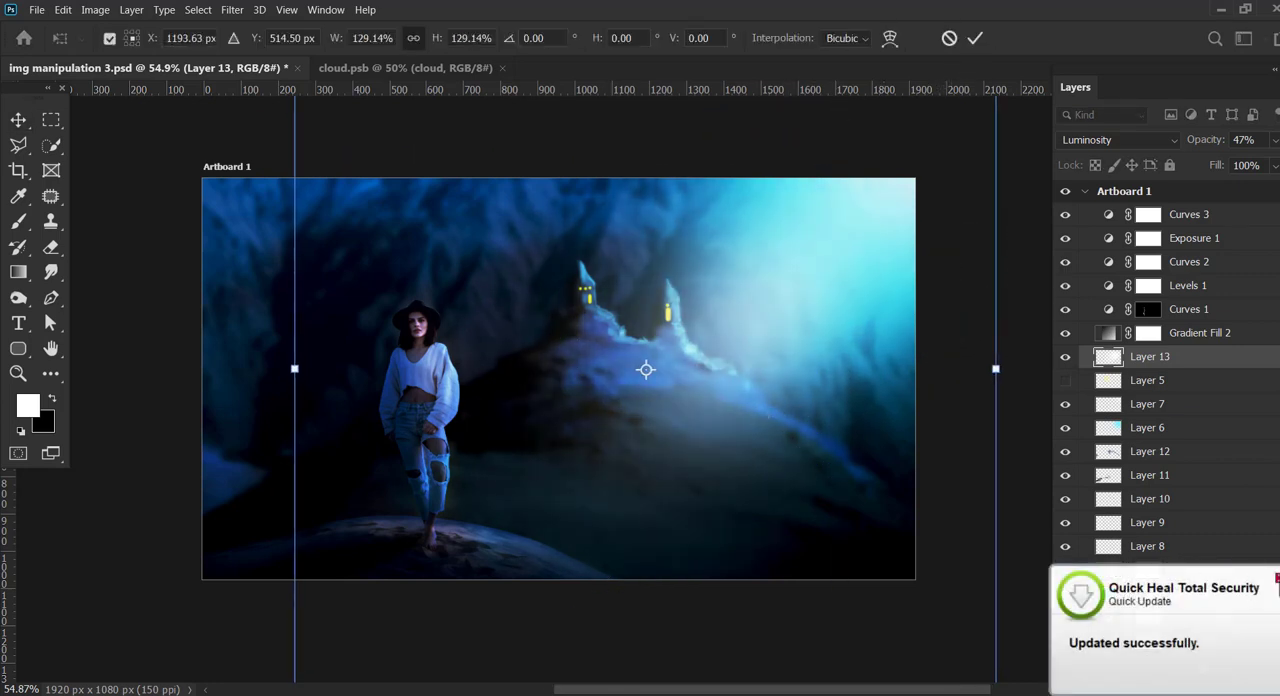
left_click_drag(697, 335, 695, 289)
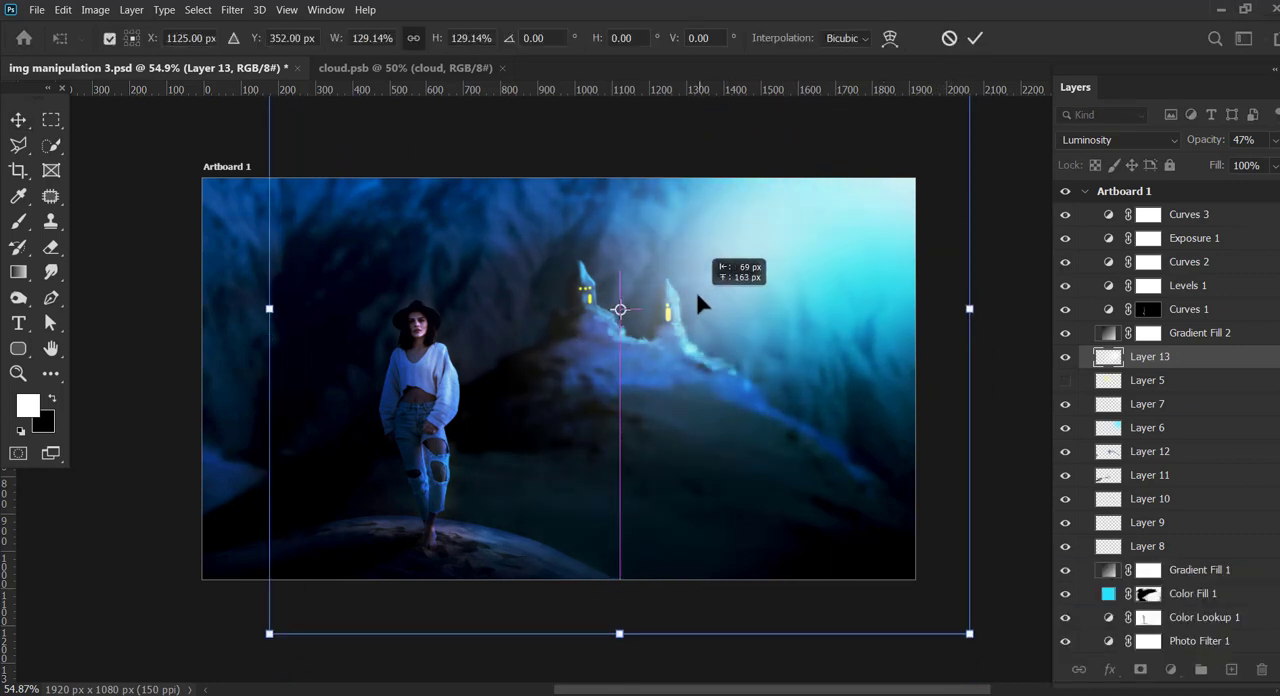
left_click_drag(267, 635, 175, 682)
left_click_drag(704, 321, 703, 298)
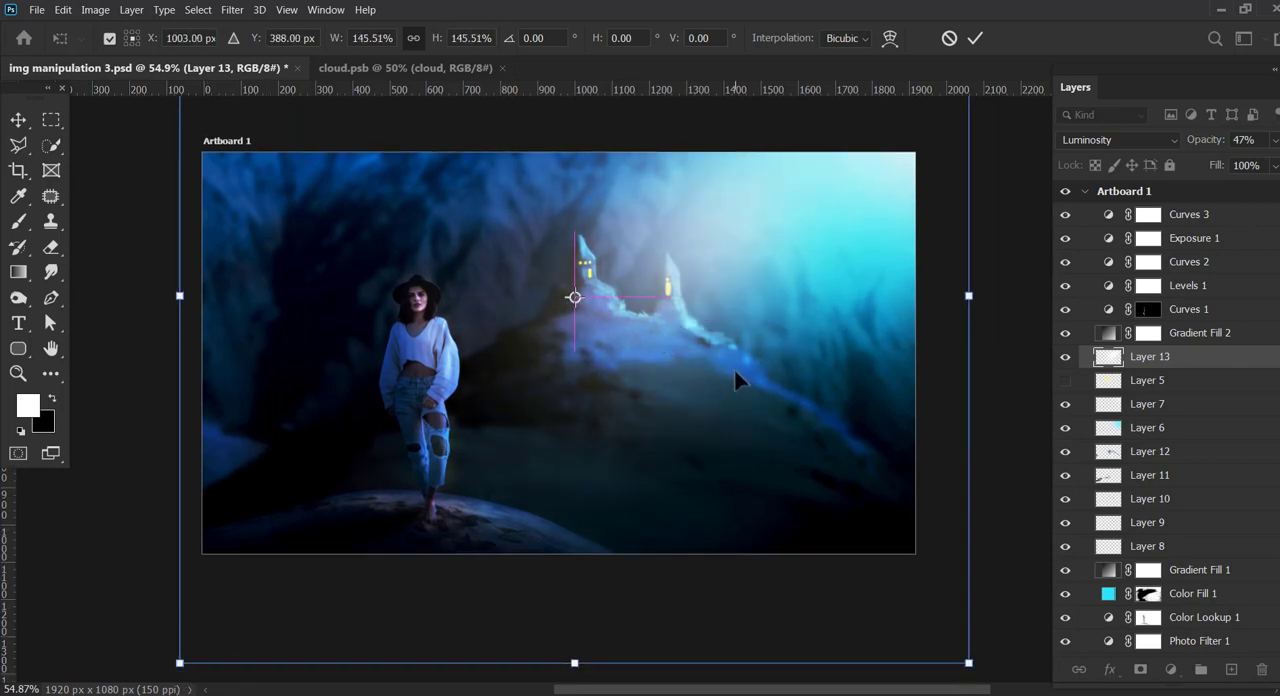
left_click_drag(977, 675, 975, 680)
key("Return")
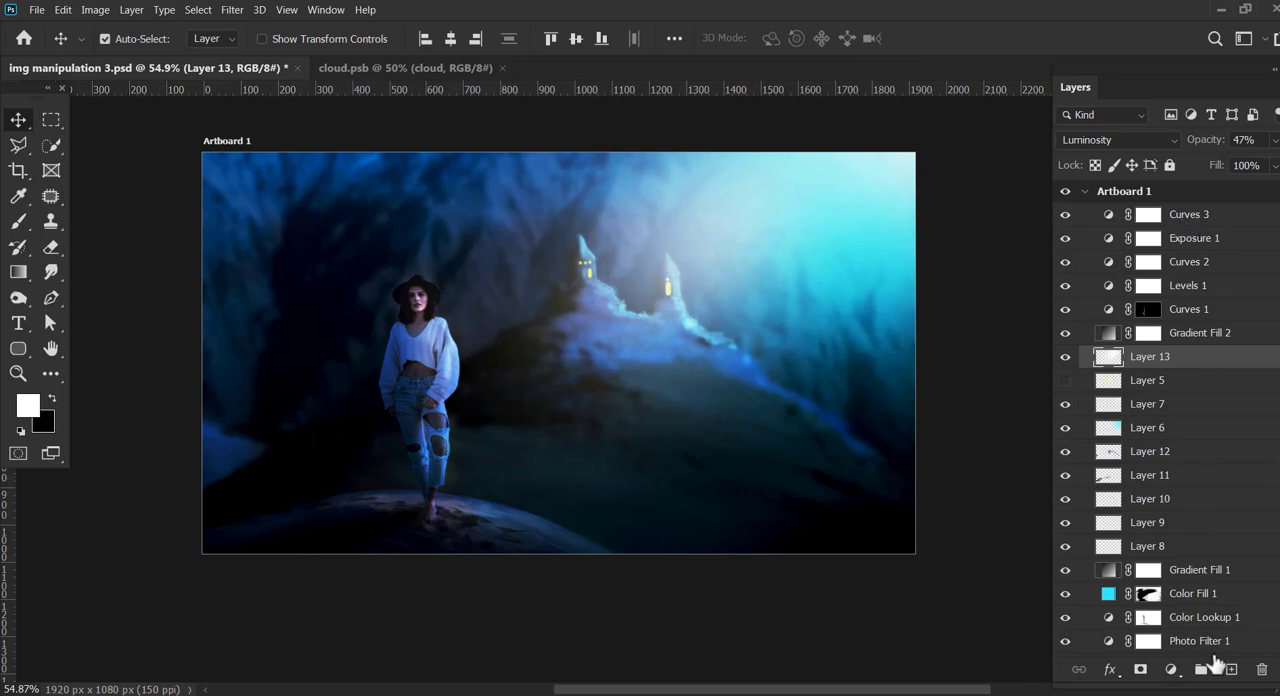
Step: Paint a thin white rim along the woman's light-facing edge on a new layer with a size 7 brush, and blend it in Soft Light
left_click(1231, 669)
key("z")
left_click_drag(414, 296, 414, 296)
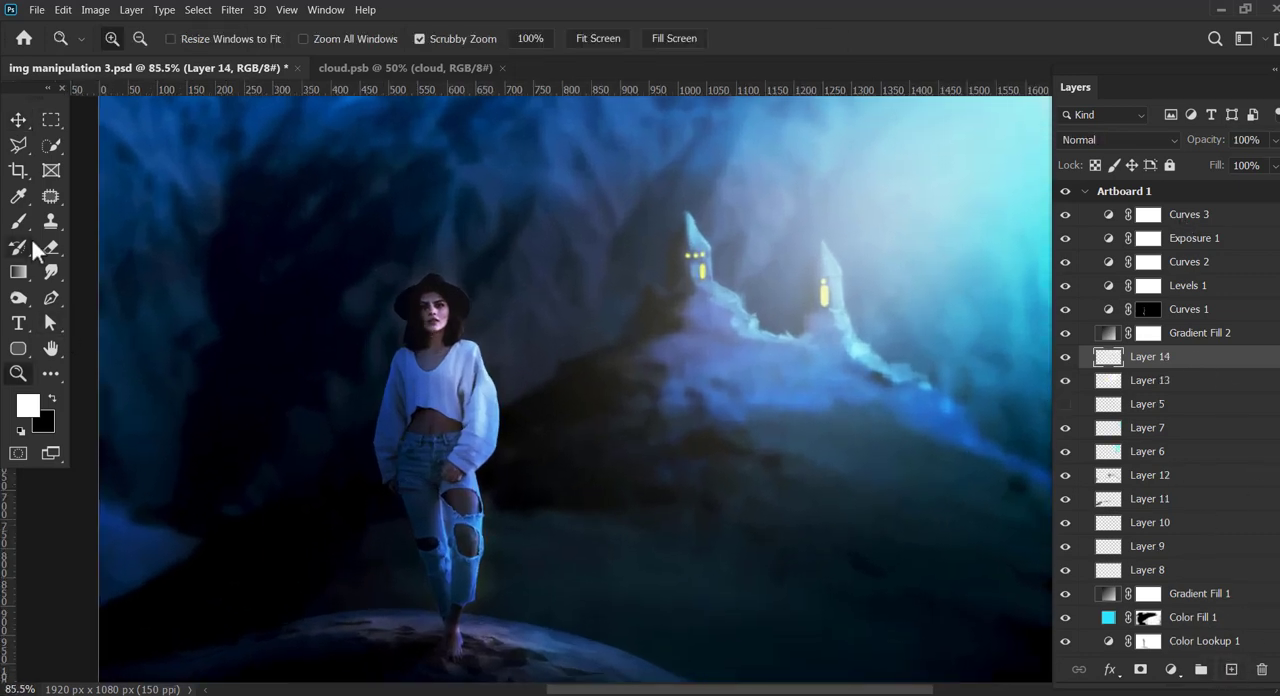
left_click(20, 224)
key("bracketleft")
key("bracketleft")
key("bracketleft")
key("bracketleft")
key("bracketleft")
key("bracketleft")
key("bracketleft")
key("bracketleft")
key("bracketleft")
key("bracketleft")
key("bracketleft")
key("bracketleft")
key("bracketleft")
key("bracketleft")
key("bracketleft")
key("bracketleft")
key("bracketleft")
key("bracketleft")
key("bracketleft")
key("bracketleft")
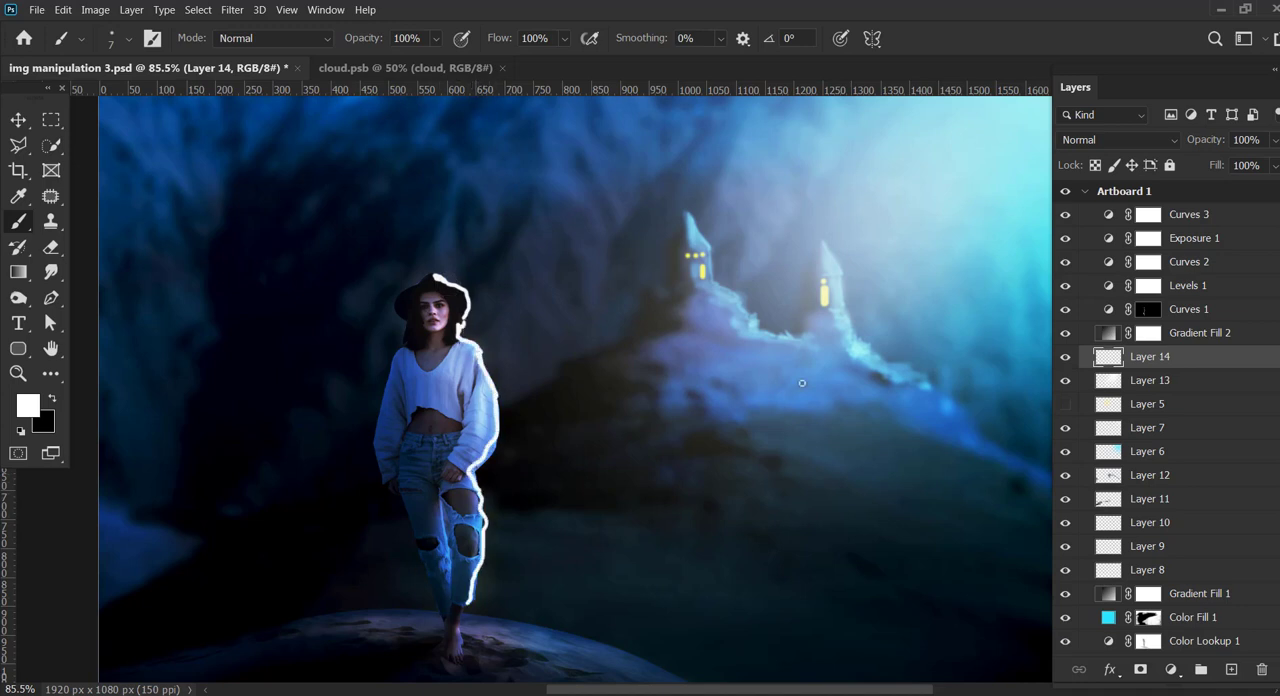
left_click(1172, 143)
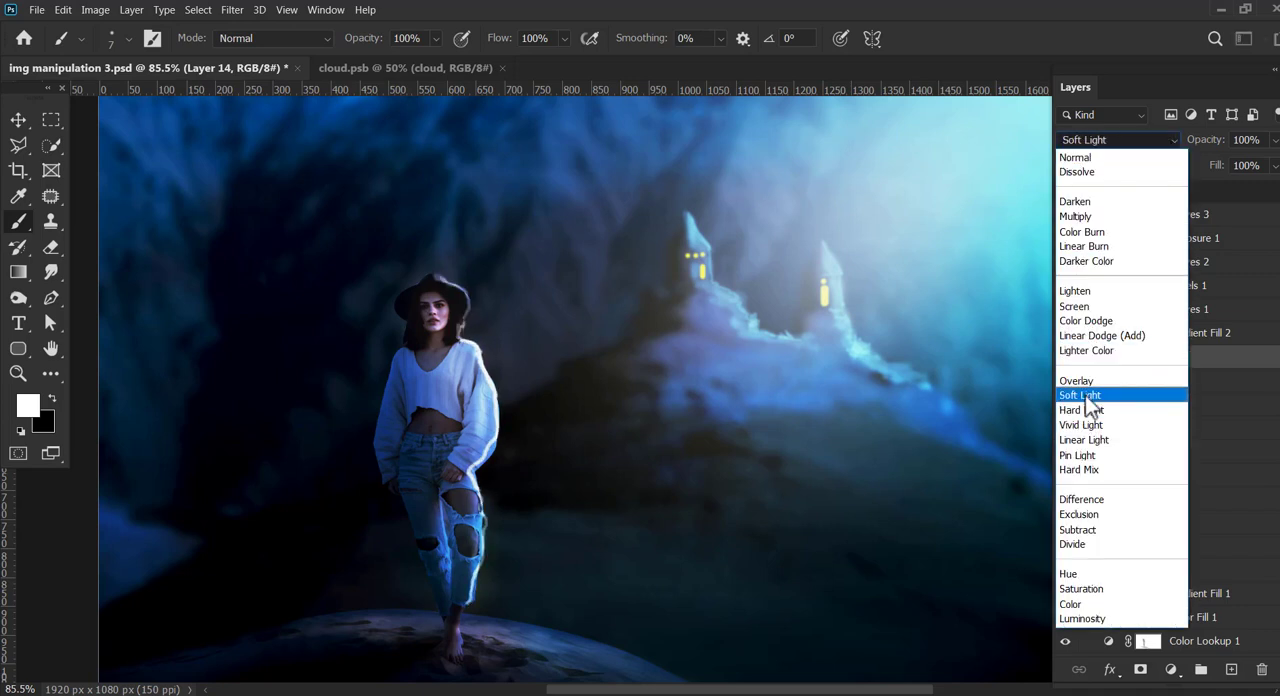
left_click(1086, 398)
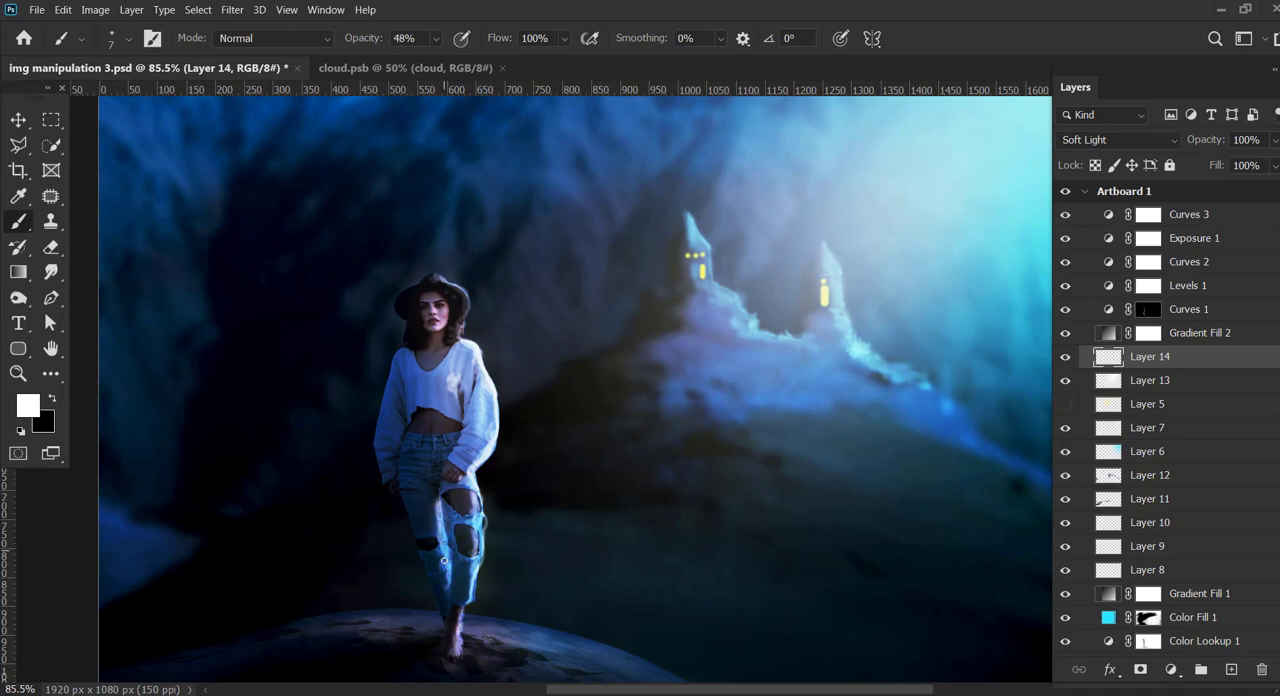
Step: Create a new layer above Layer 14 and set the foreground colour to black
left_click(1232, 670)
key("ctrl+shift+alt+n")
left_click(50, 400)
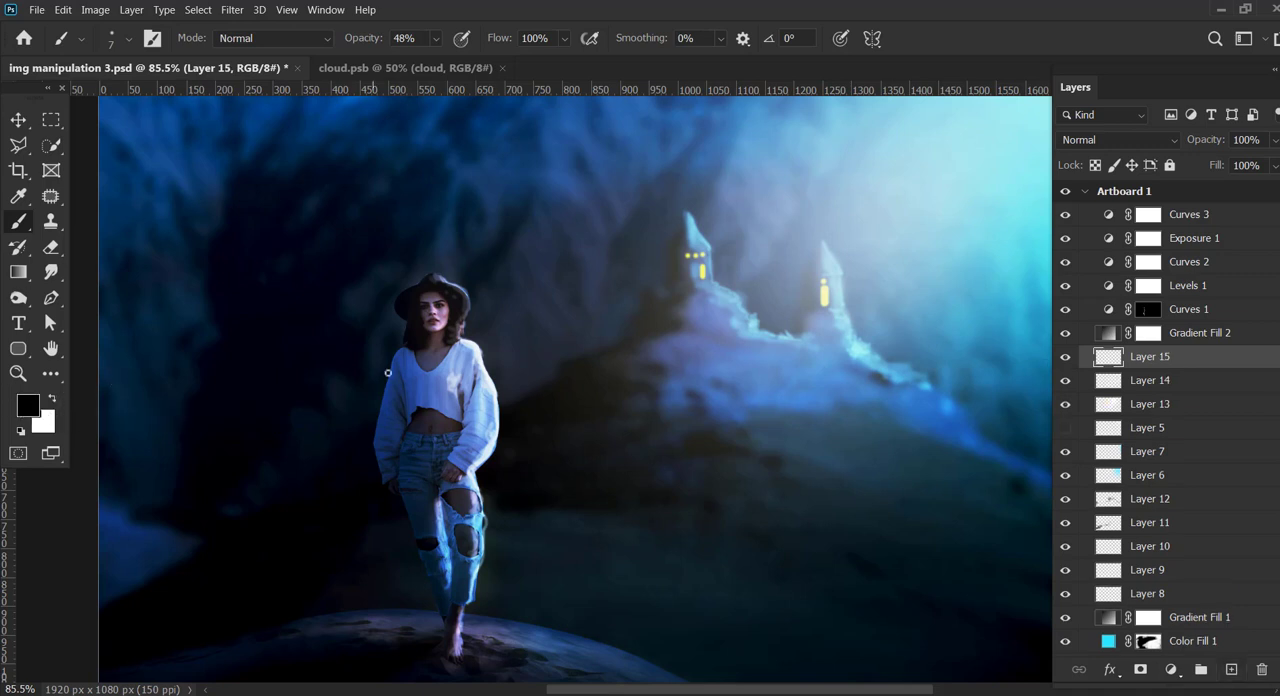
Step: Paint black shadow over the woman's sleeve, torso and leg facing away from the light, using a size 20 brush at 48% and 11% opacity
mouse_move(407, 371)
left_mouse_down()
mouse_move(384, 410)
mouse_move(400, 437)
mouse_move(389, 475)
mouse_move(402, 414)
mouse_move(404, 486)
mouse_move(406, 459)
mouse_move(430, 483)
mouse_move(409, 495)
mouse_move(446, 617)
mouse_move(452, 526)
mouse_move(457, 556)
mouse_move(438, 482)
mouse_move(415, 456)
mouse_move(441, 442)
mouse_move(440, 457)
mouse_move(463, 401)
left_mouse_up()
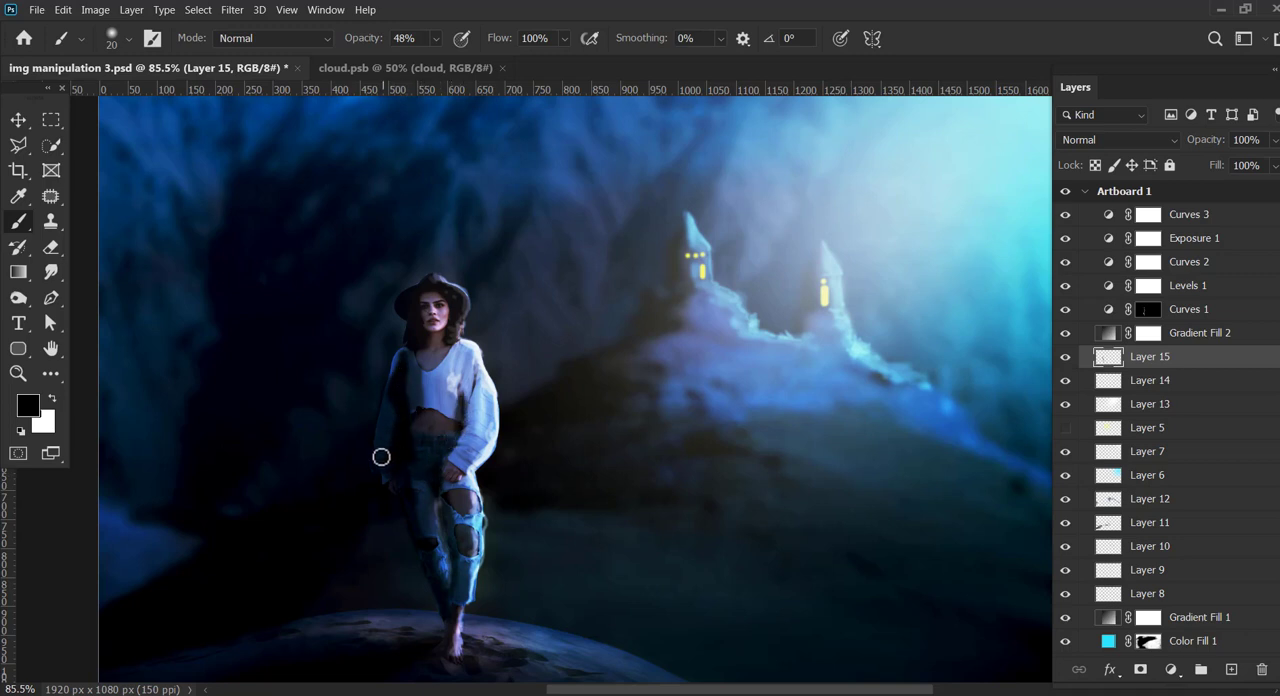
left_click_drag(398, 357, 390, 482)
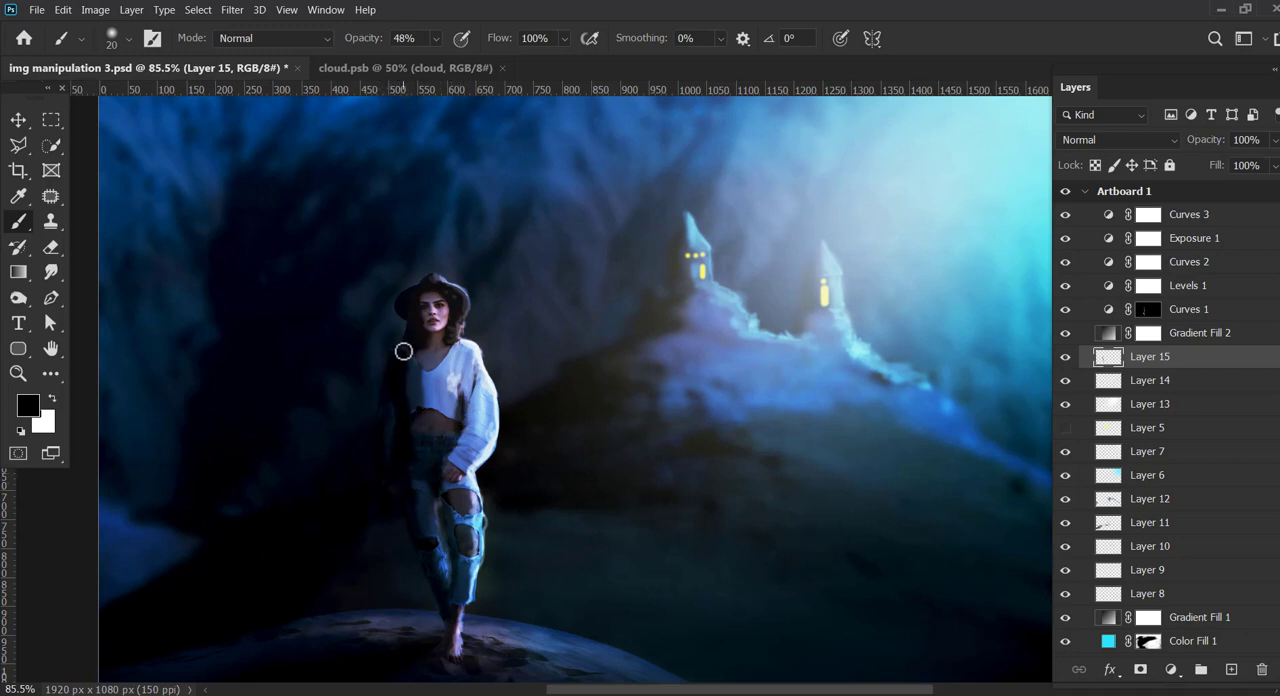
left_click_drag(403, 351, 415, 396)
left_click_drag(425, 62, 413, 62)
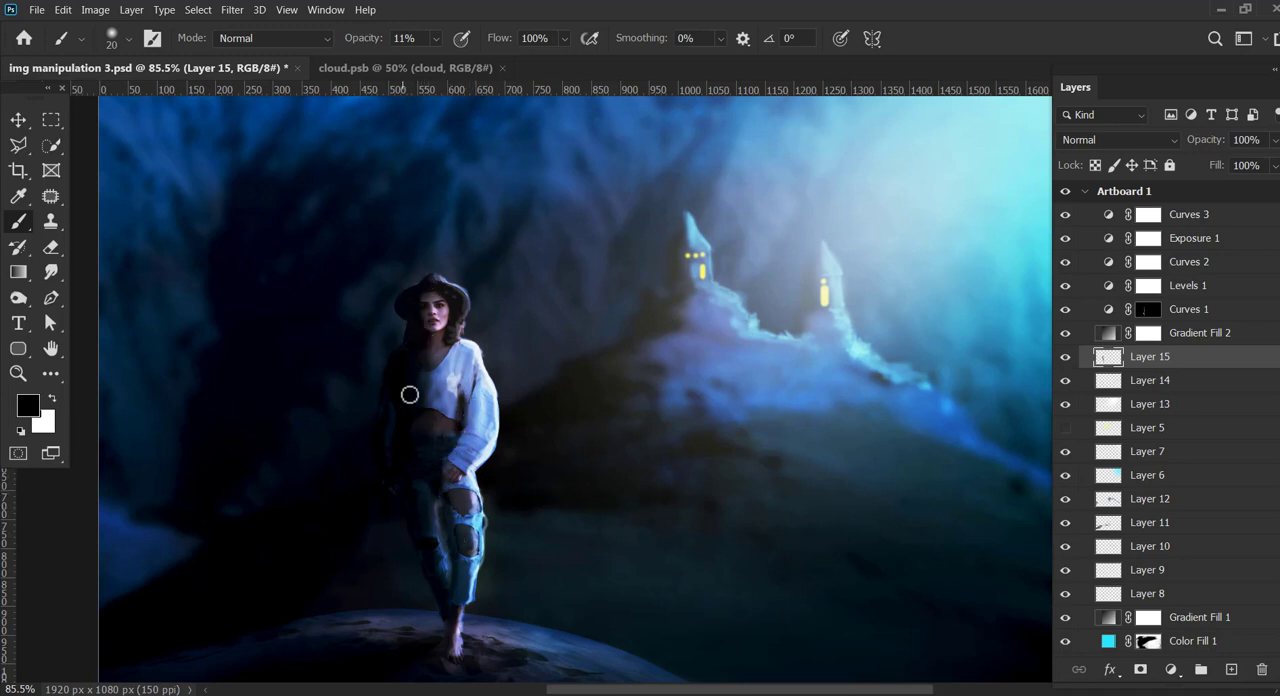
Step: Blend the painted shadow on Layer 15 in Soft Light and lower its opacity to 82%
key("z")
left_click_drag(874, 417, 677, 348)
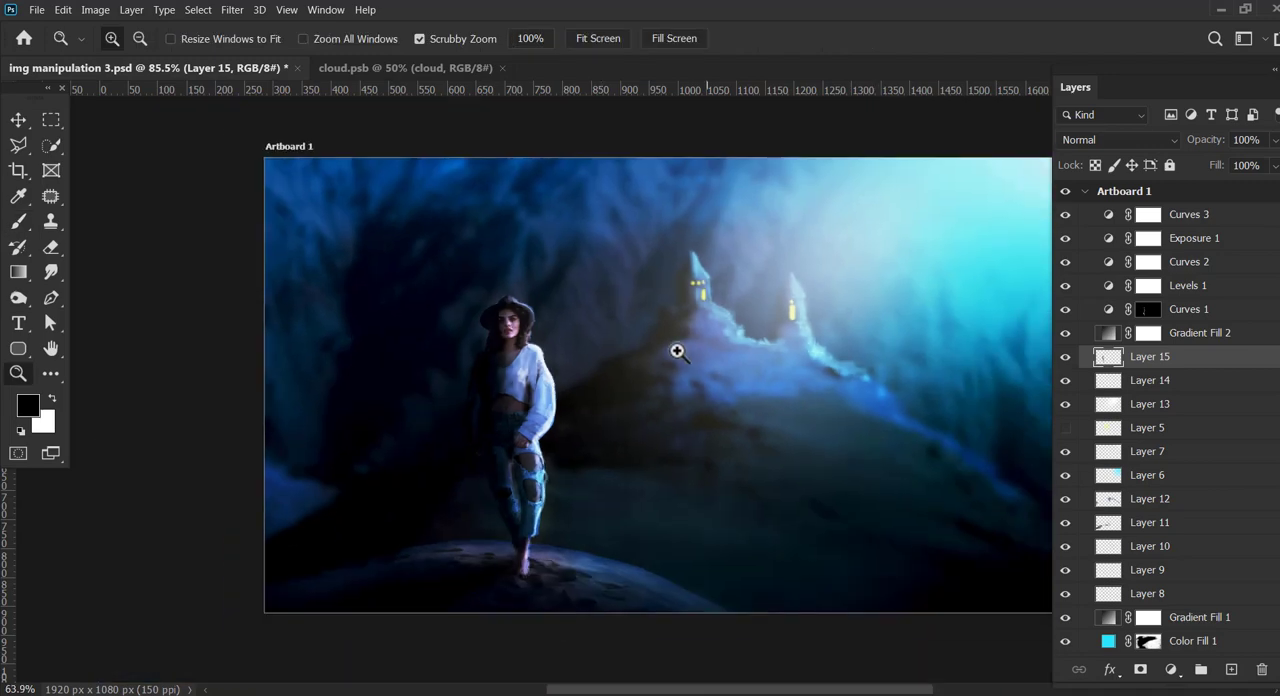
left_click(1160, 145)
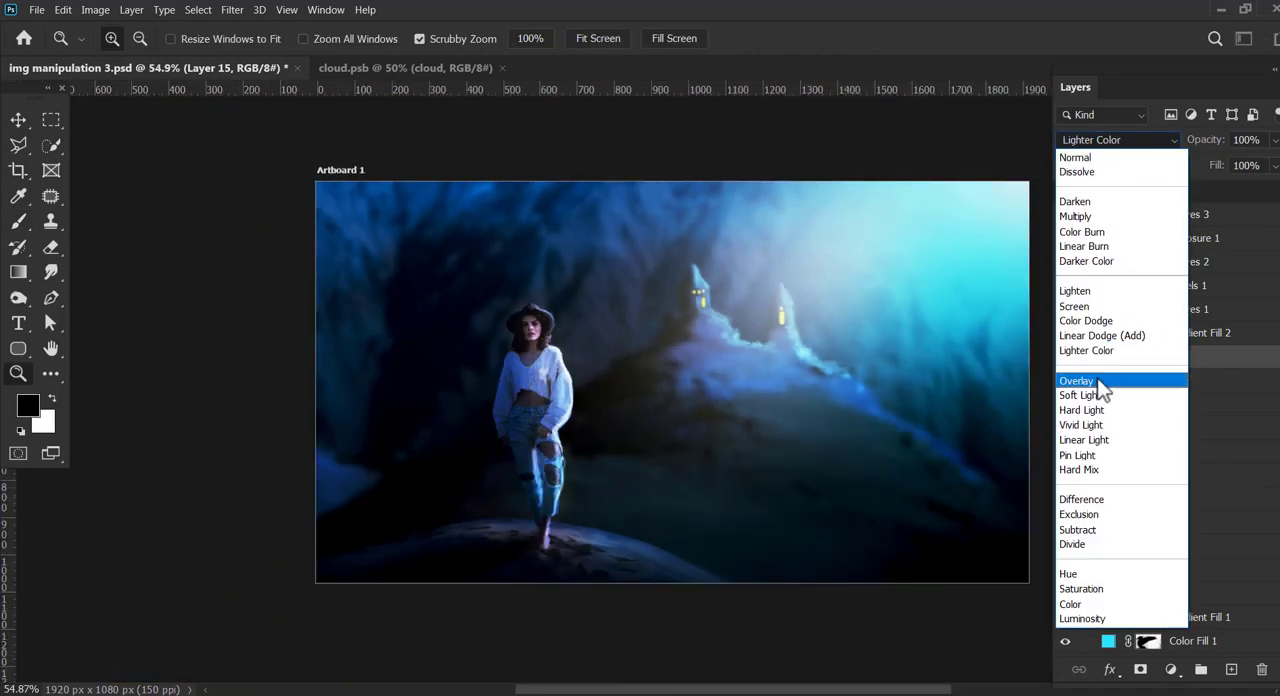
left_click(1100, 400)
left_click_drag(1275, 170, 1272, 168)
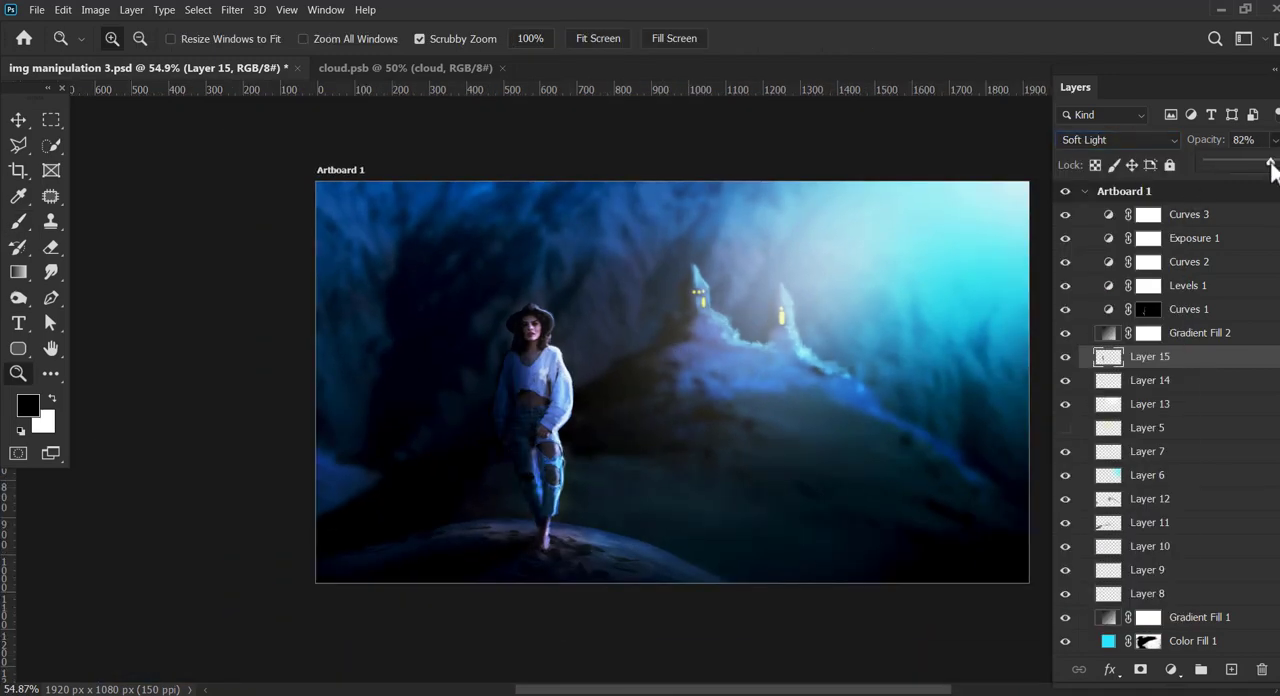
key("v")
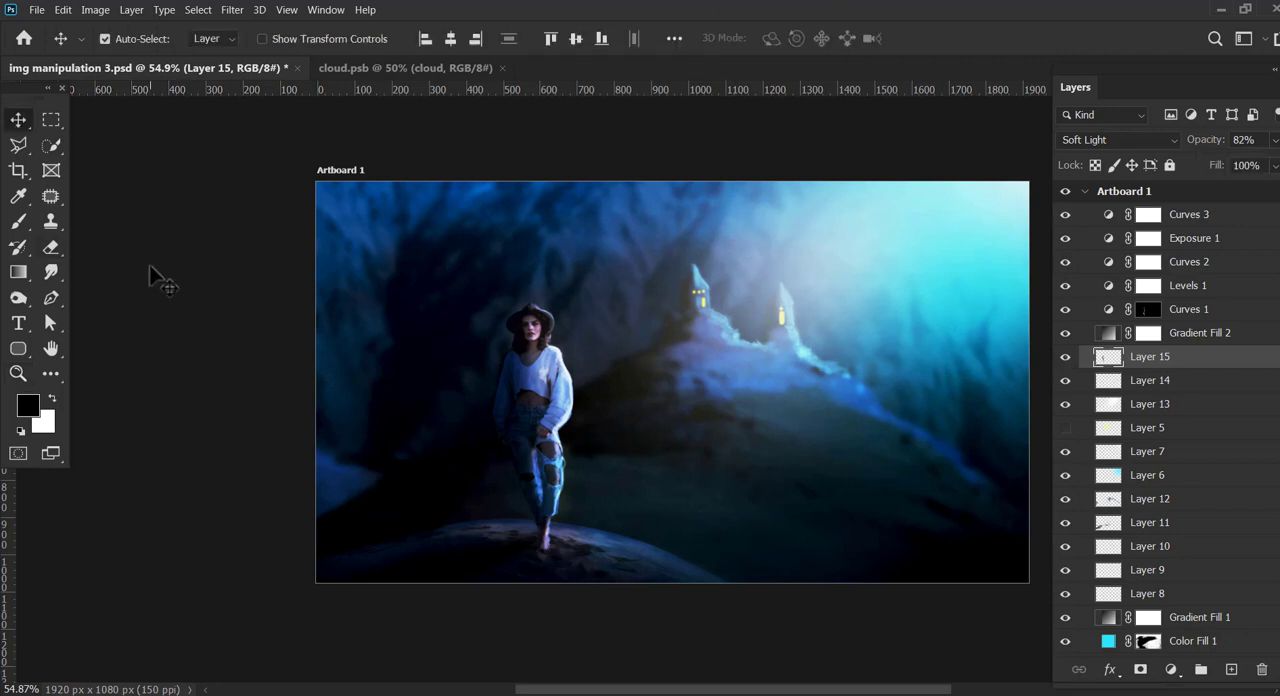
Step: Compare the image with and without the cyan Color Fill 1 layer, and reduce that layer's opacity to 23%
left_click(1066, 643)
left_click(1066, 643)
left_click(1066, 643)
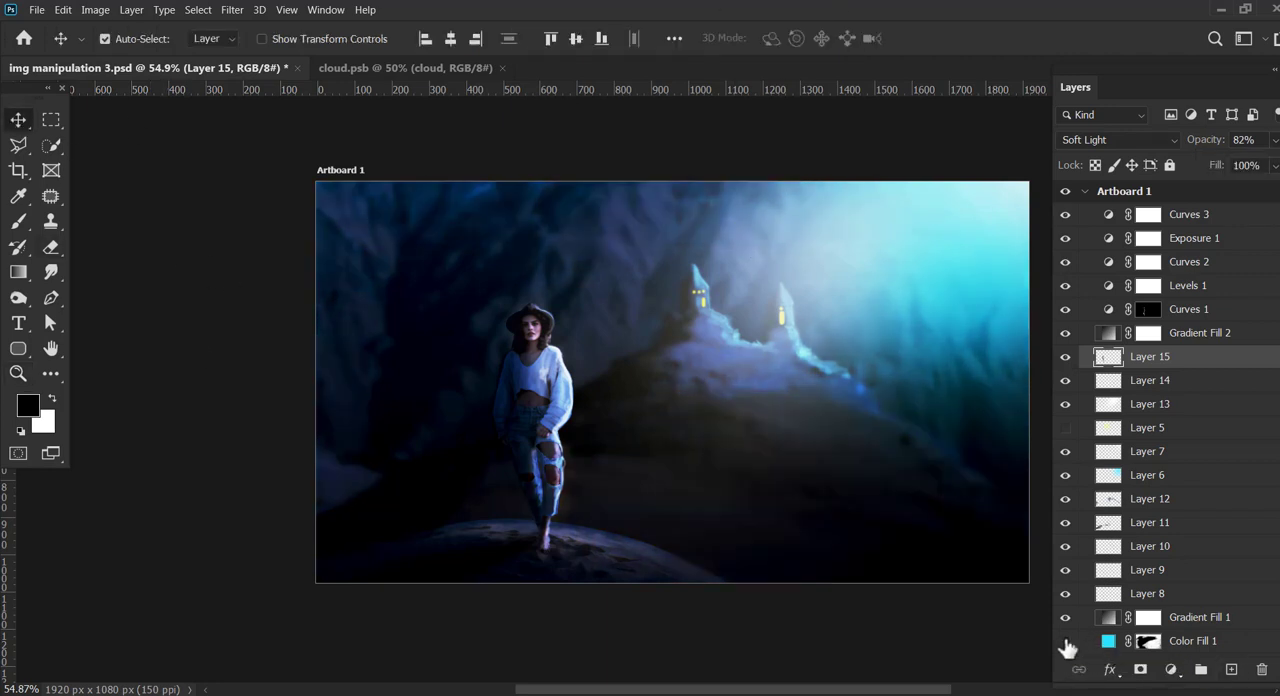
left_click(1066, 643)
left_click(1108, 642)
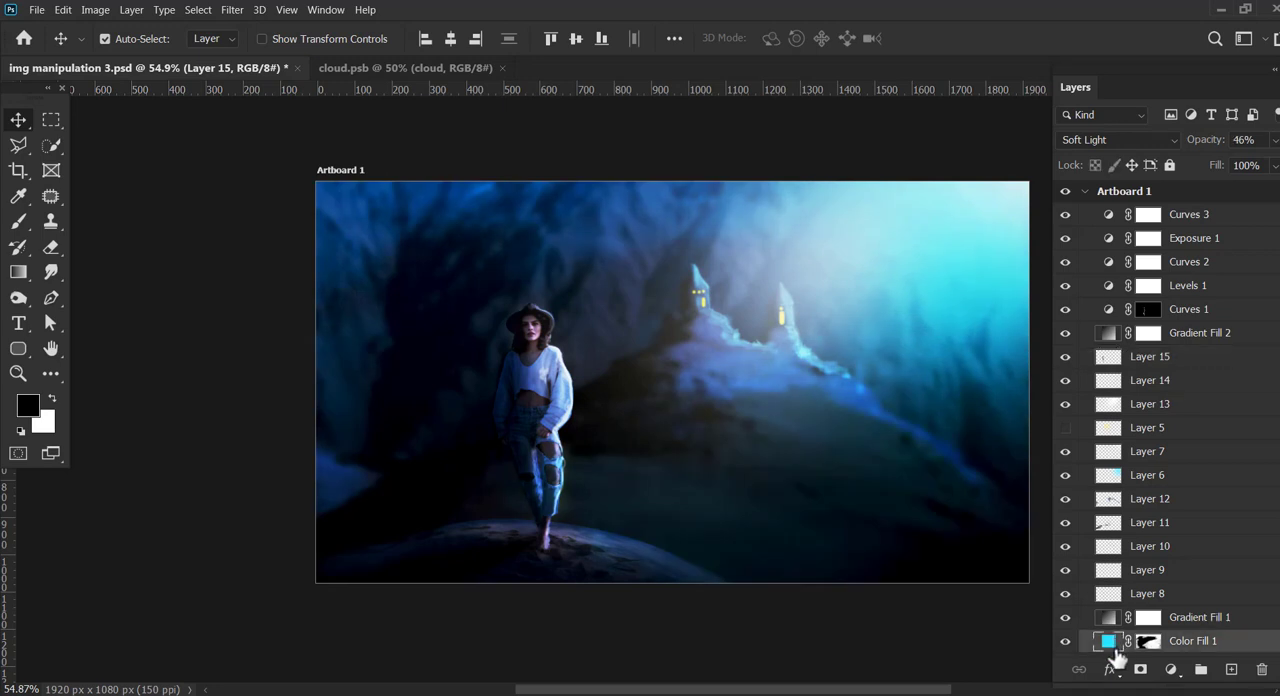
left_click(1275, 141)
left_click_drag(1226, 158, 1222, 158)
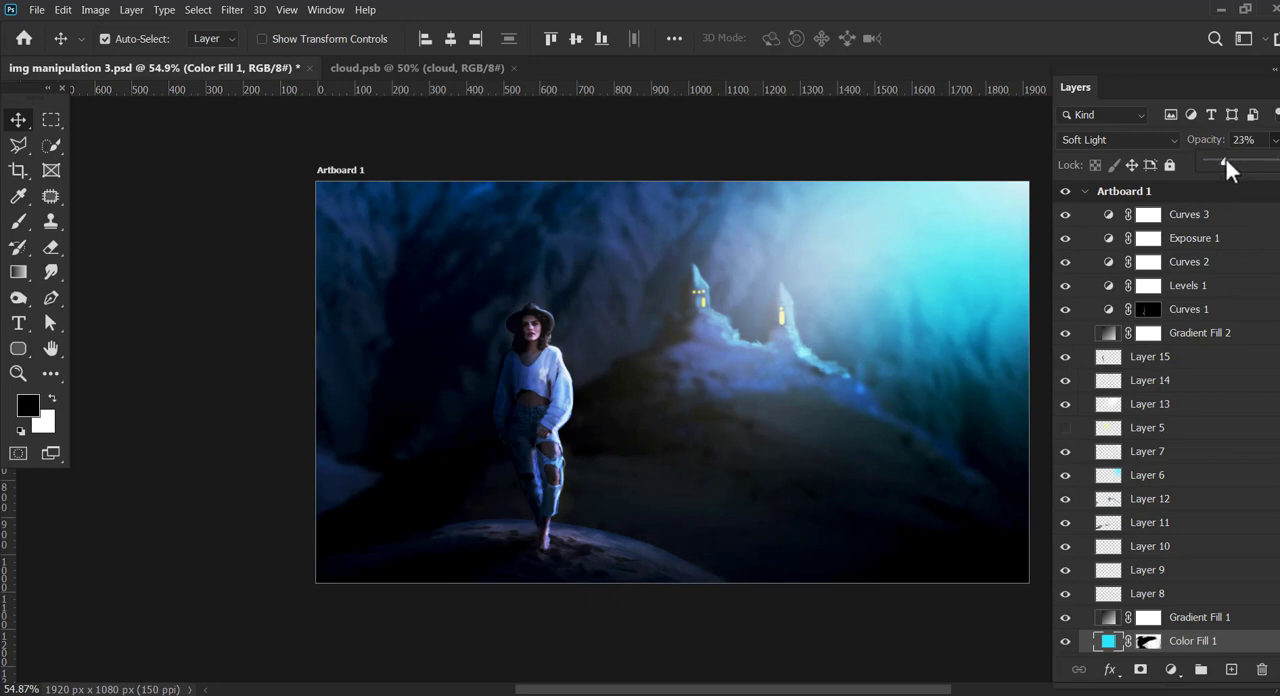
left_click(187, 394)
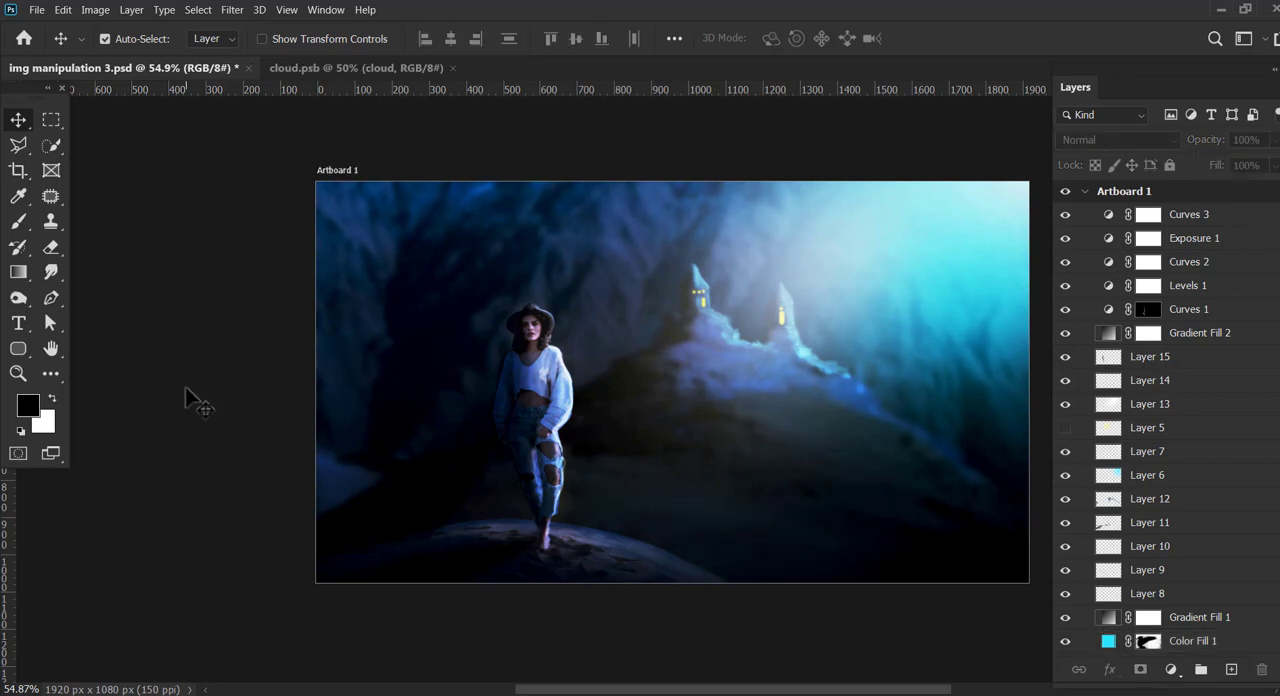